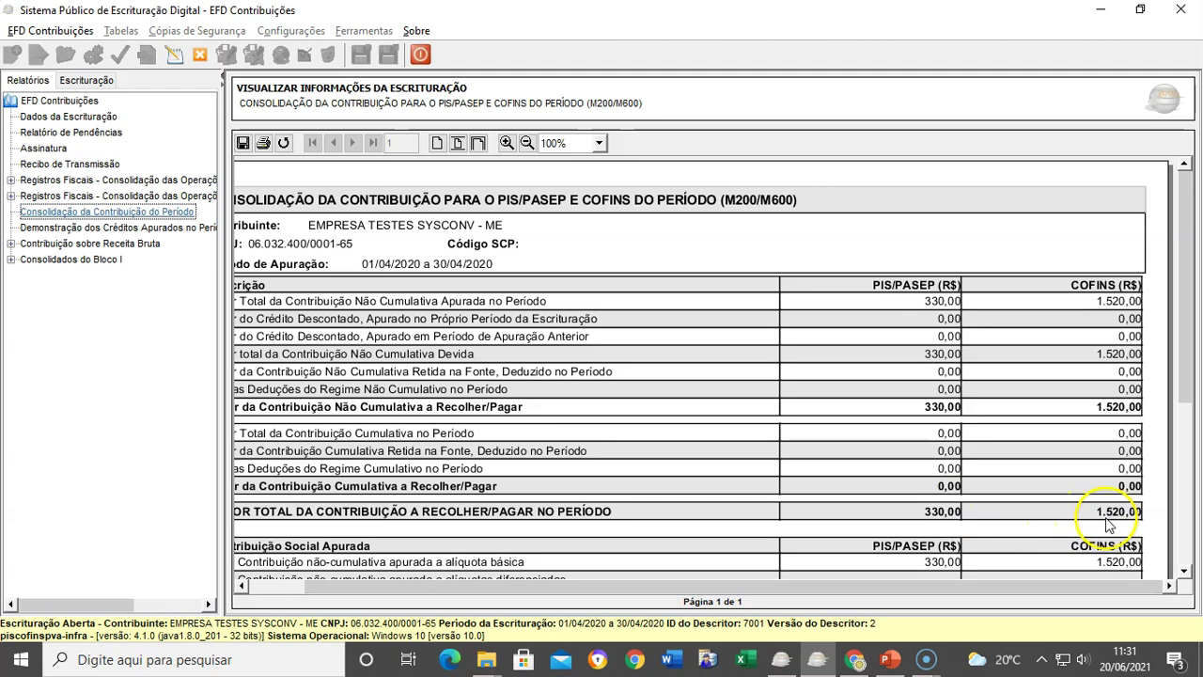
Step: View the consolidated fiscal records report by CST, rates and block, including its PIS/Pasep and COFINS value columns
{"action": "double_click", "coordinate": [38, 196]}
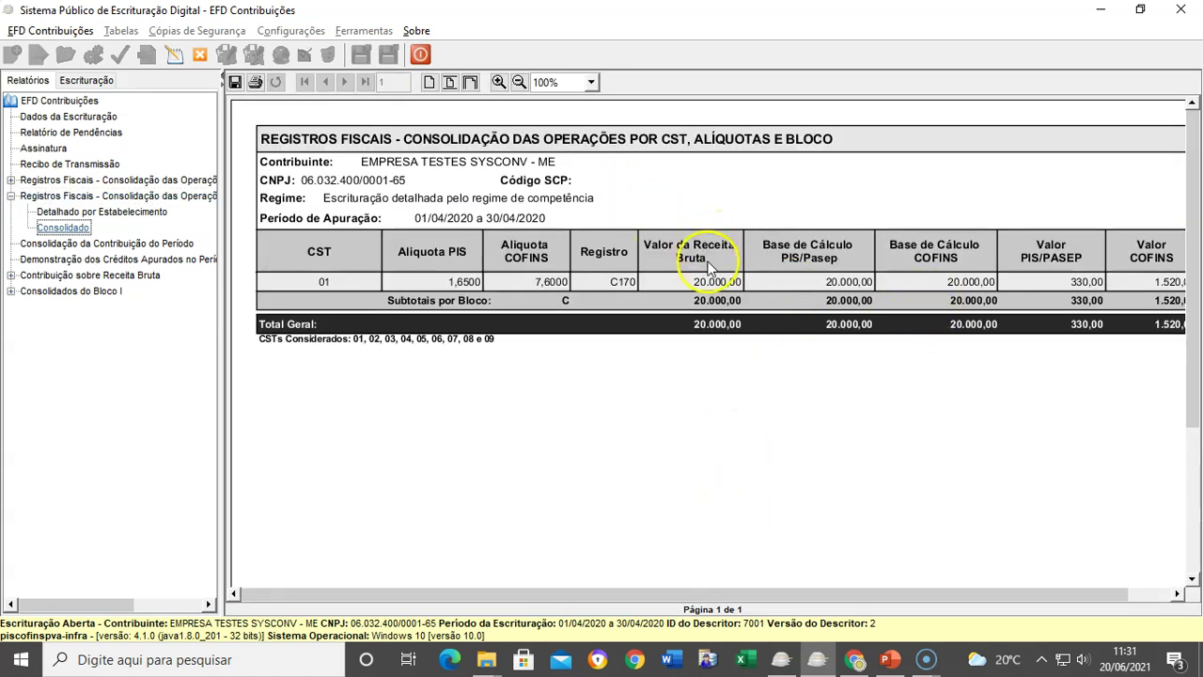
{"action": "left_click_drag", "start_coordinate": [819, 596], "coordinate": [864, 596]}
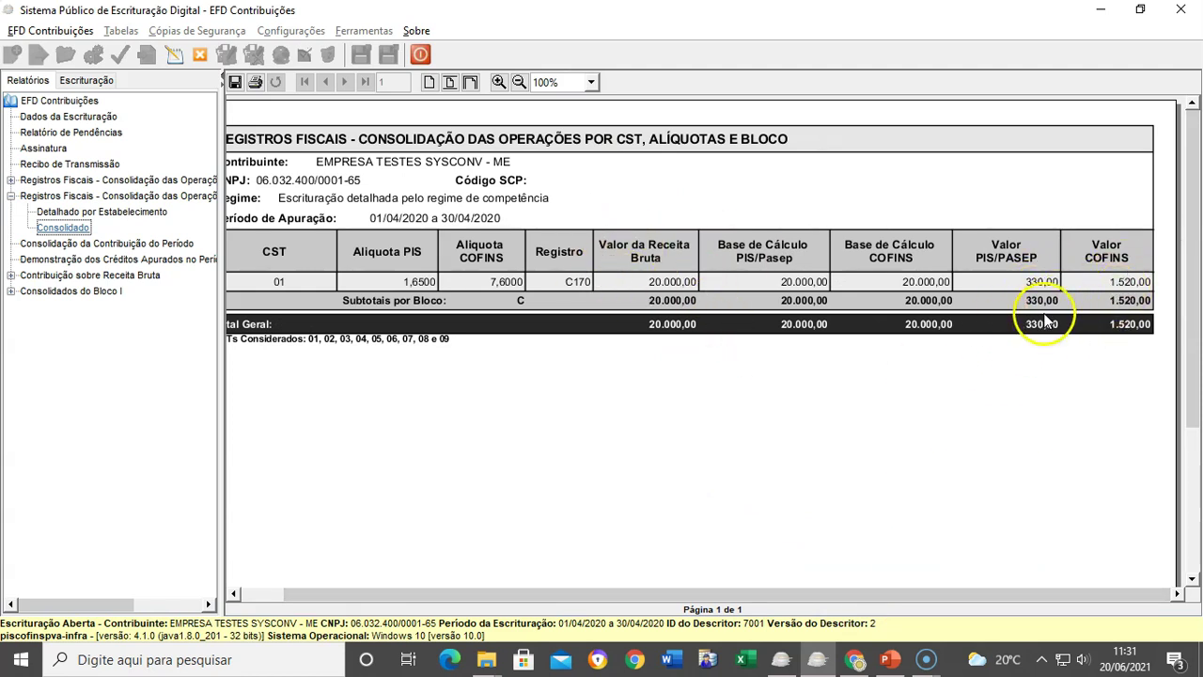
Step: Display the outgoing C100 invoice record in the bookkeeping tree and review its full details
{"action": "left_click", "coordinate": [85, 82]}
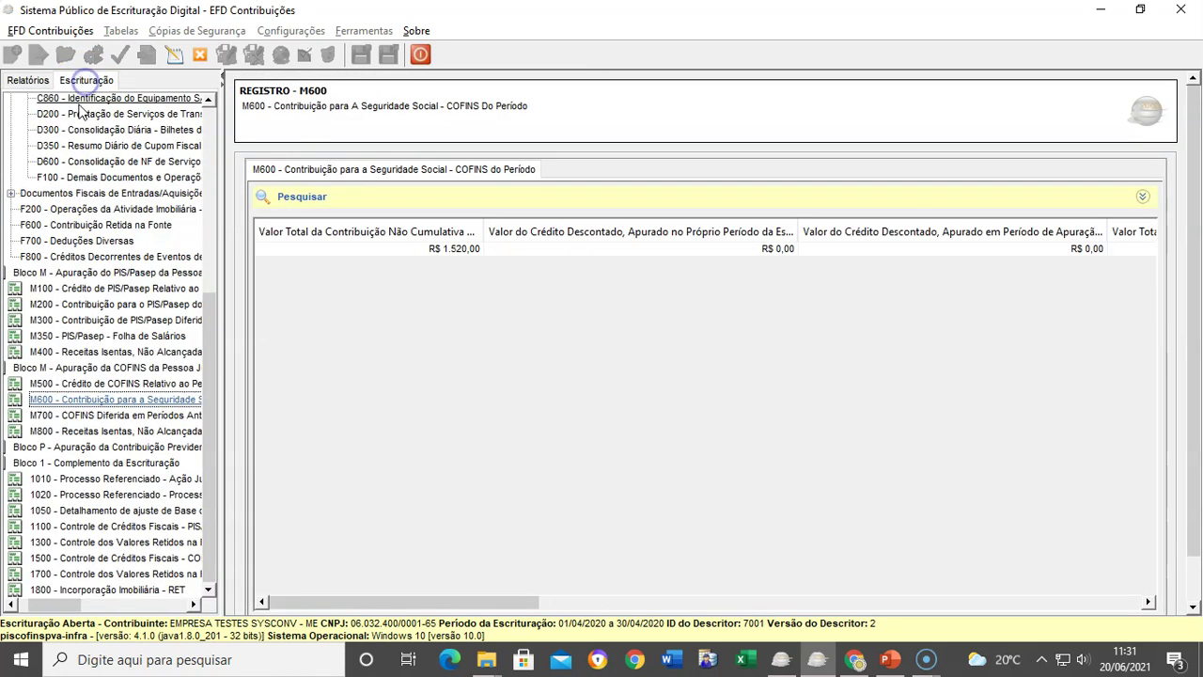
{"action": "scroll", "coordinate": [75, 240], "scroll_direction": "up", "scroll_amount": 5}
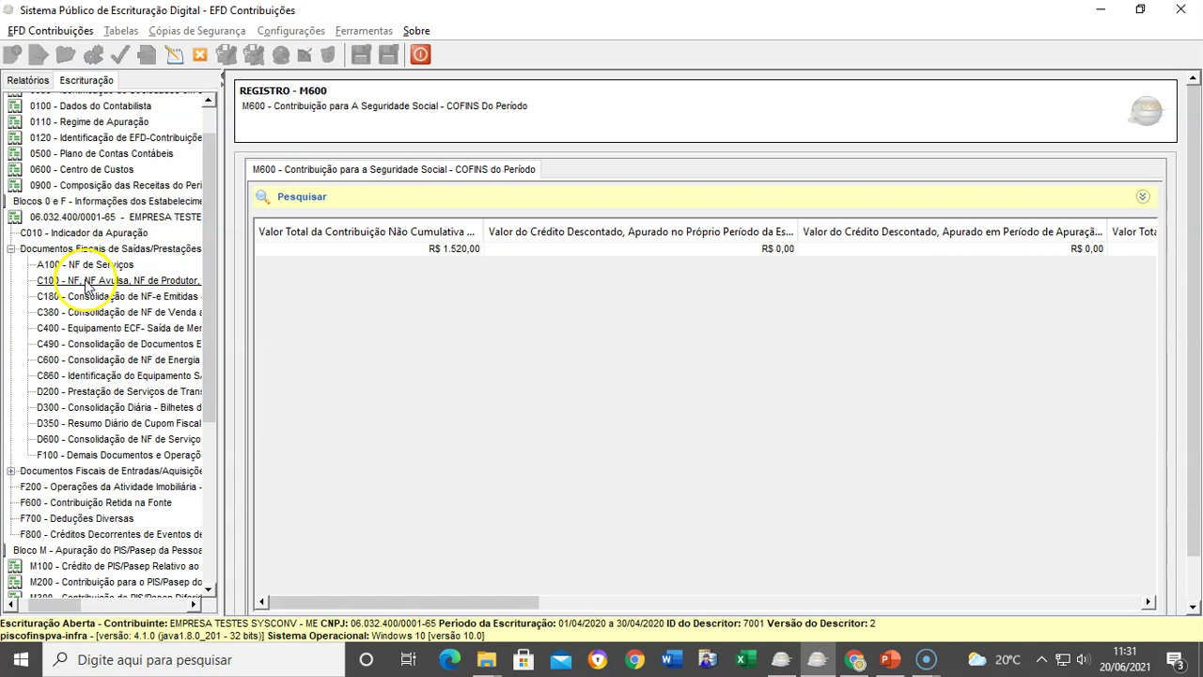
{"action": "left_click", "coordinate": [86, 281]}
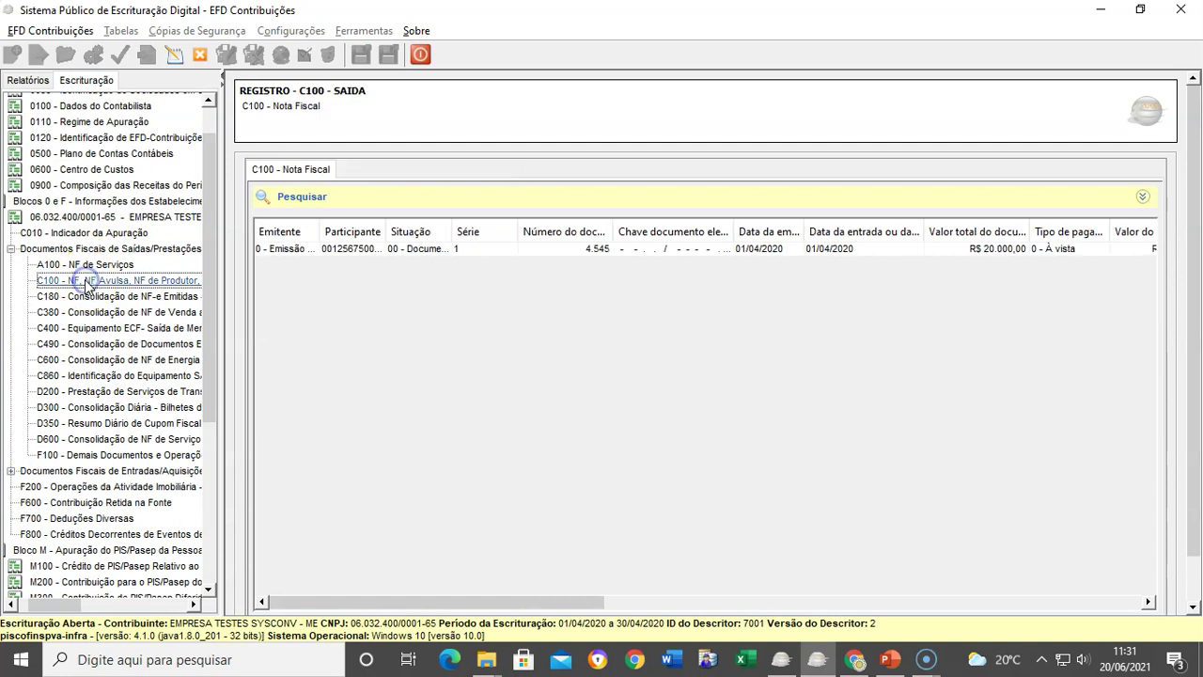
{"action": "double_click", "coordinate": [380, 258]}
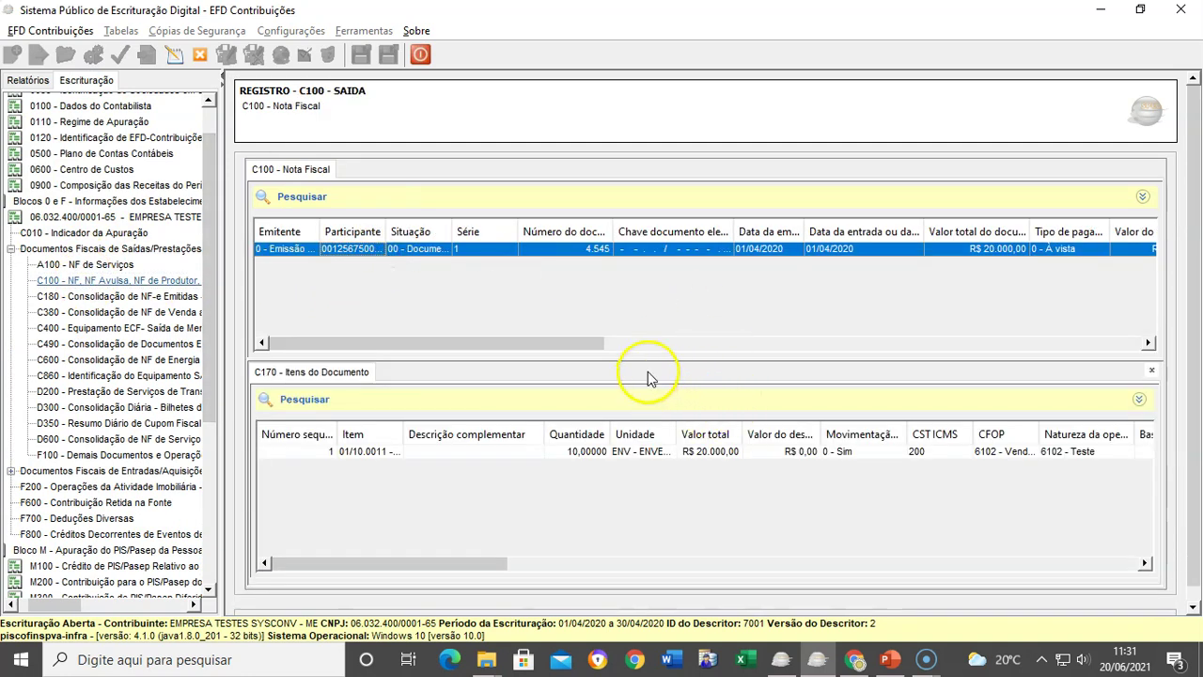
{"action": "double_click", "coordinate": [745, 251]}
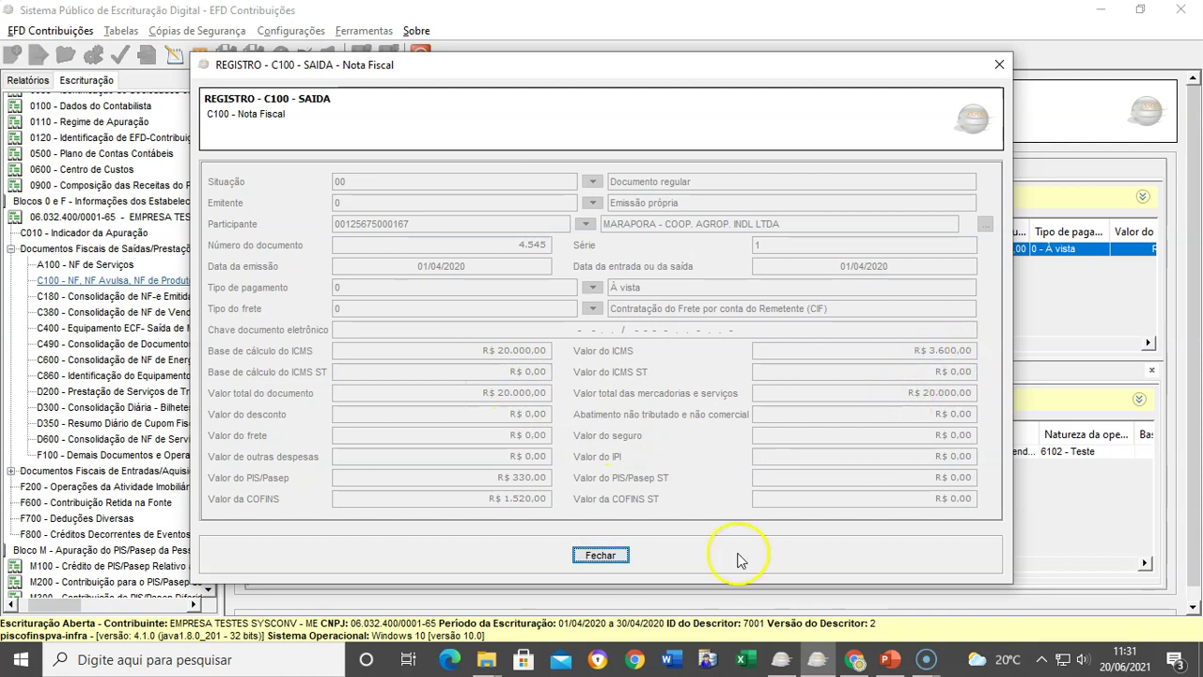
{"action": "left_click", "coordinate": [616, 555]}
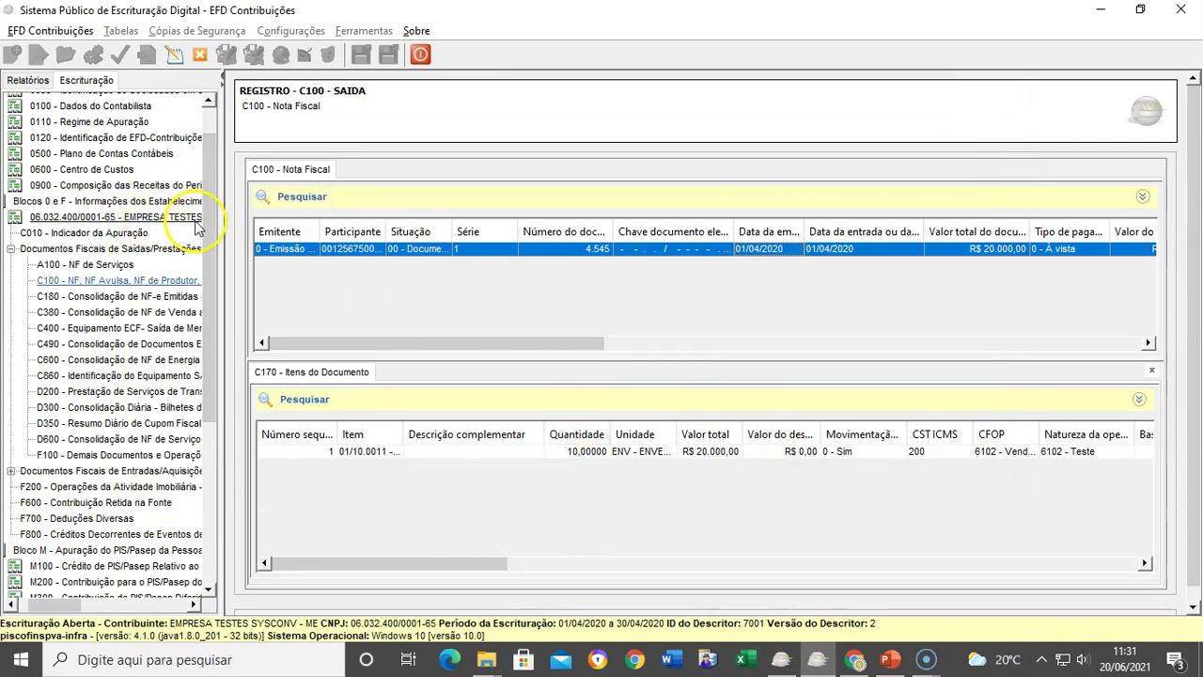
Step: Review the full details of the invoice's C170 item, including its ICMS, PIS/Pasep and COFINS fields
{"action": "double_click", "coordinate": [663, 452]}
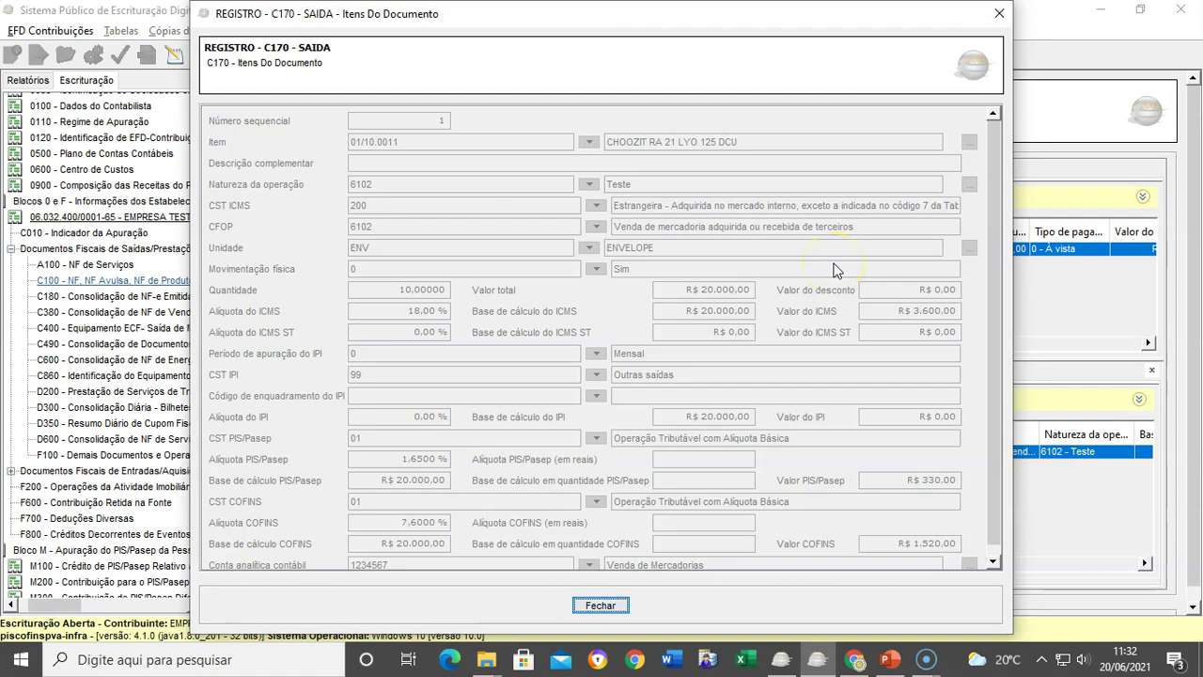
{"action": "left_click", "coordinate": [999, 17]}
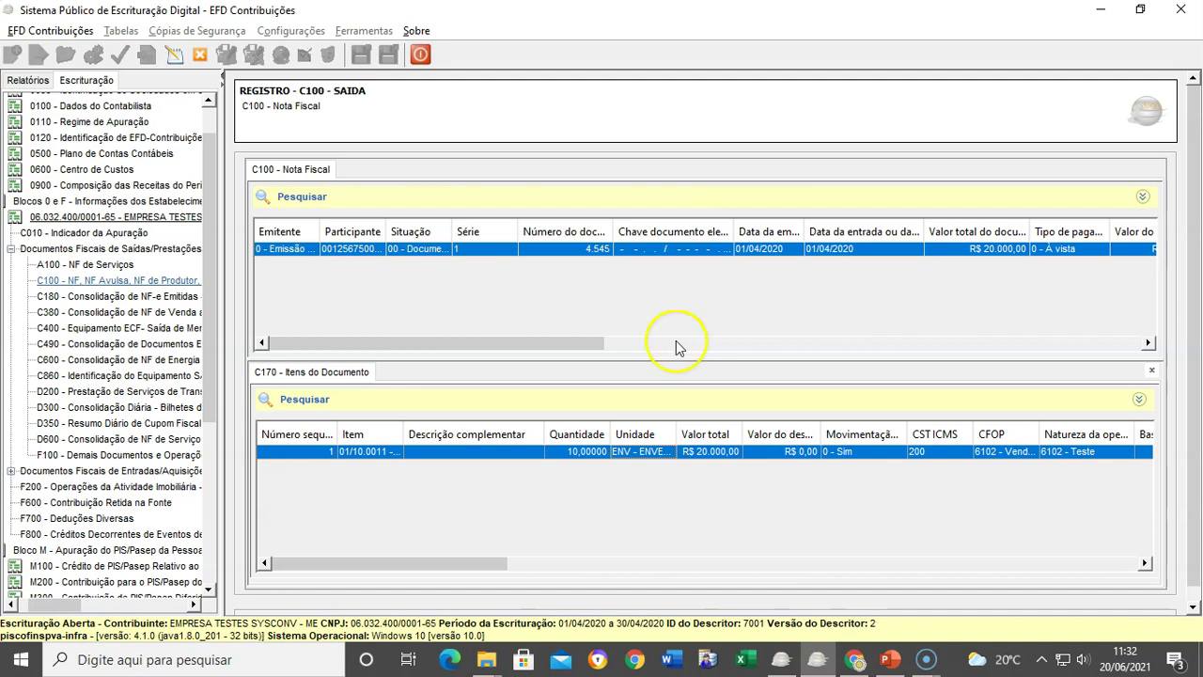
{"action": "scroll", "coordinate": [141, 310], "scroll_direction": "up", "scroll_amount": 1}
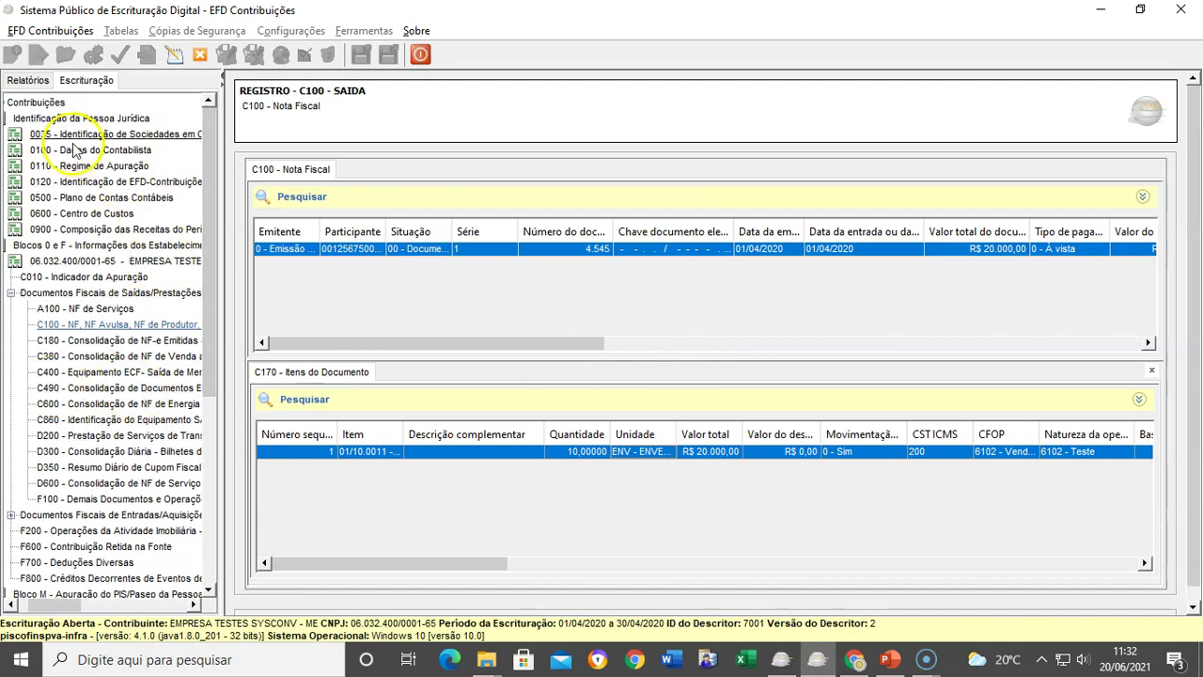
Step: Try to view the transmission receipt, and display the validation pending-issues report (Relatório de Pendências)
{"action": "left_click", "coordinate": [27, 80]}
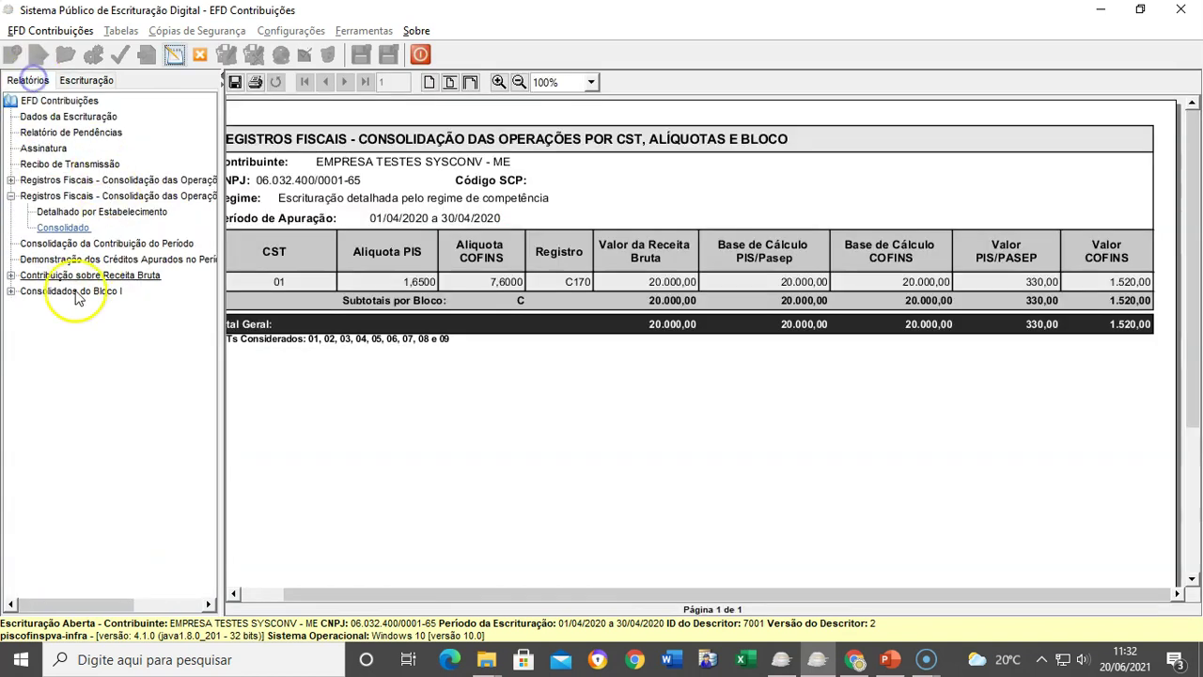
{"action": "left_click", "coordinate": [80, 169]}
{"action": "left_click", "coordinate": [601, 353]}
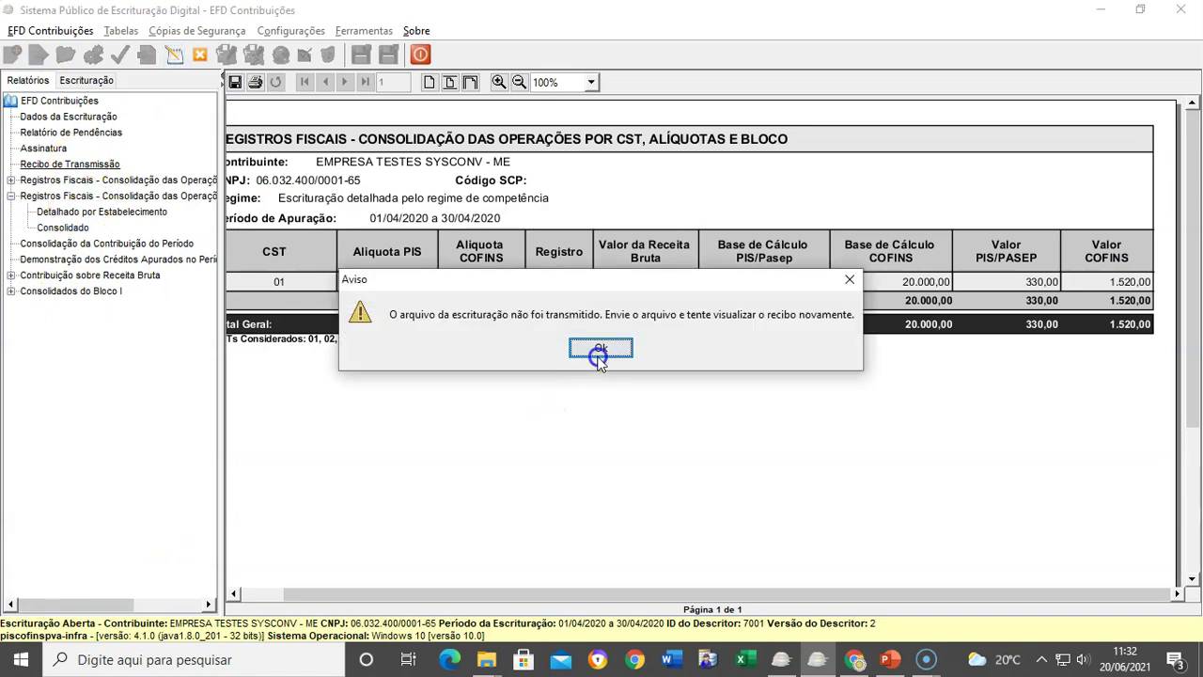
{"action": "left_click", "coordinate": [90, 132]}
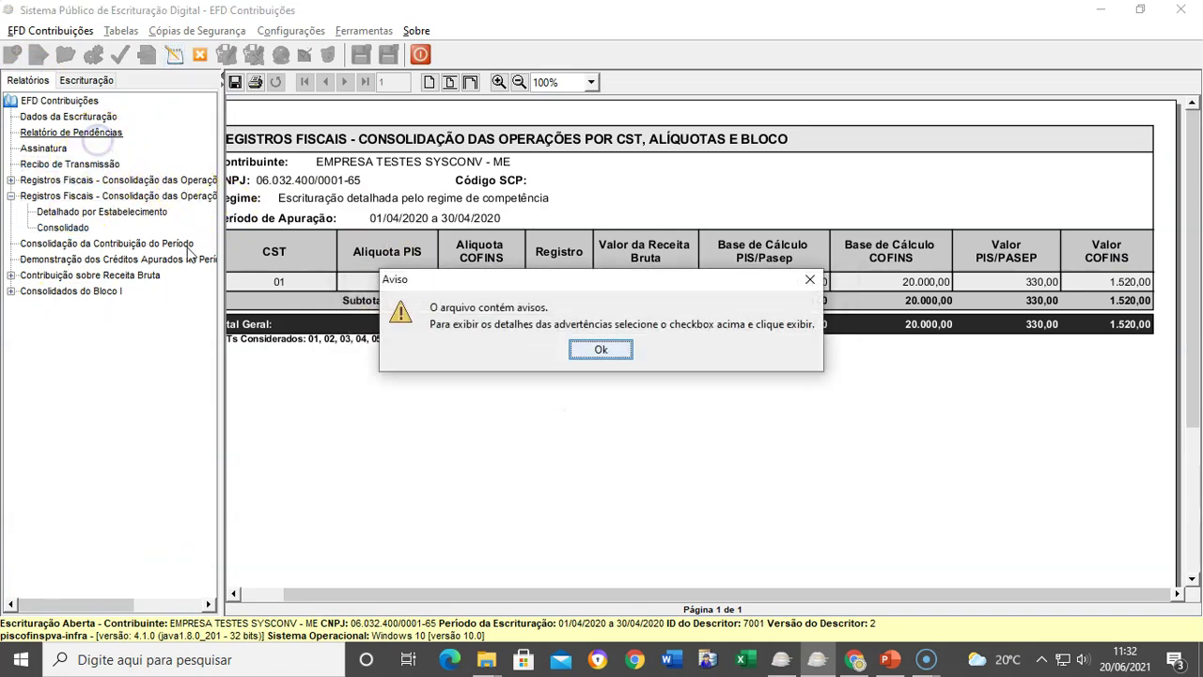
{"action": "left_click", "coordinate": [616, 351]}
{"action": "left_click", "coordinate": [601, 351]}
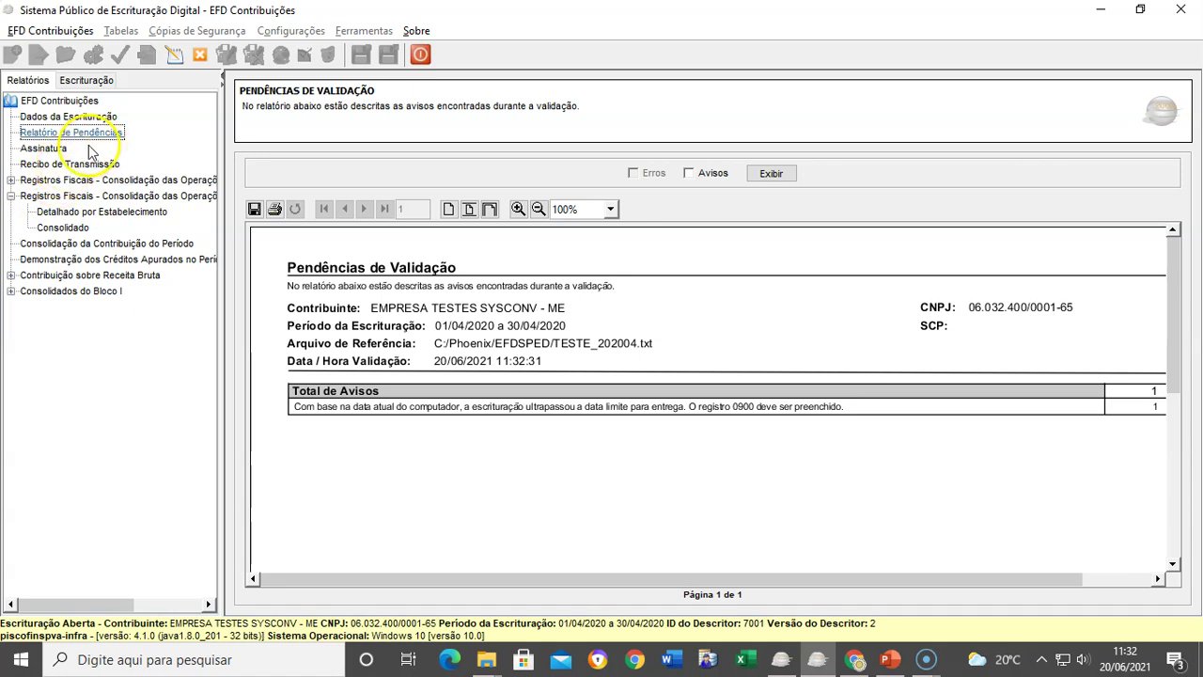
Step: Return to the C100 outgoing invoice and check its details again
{"action": "left_click", "coordinate": [87, 80]}
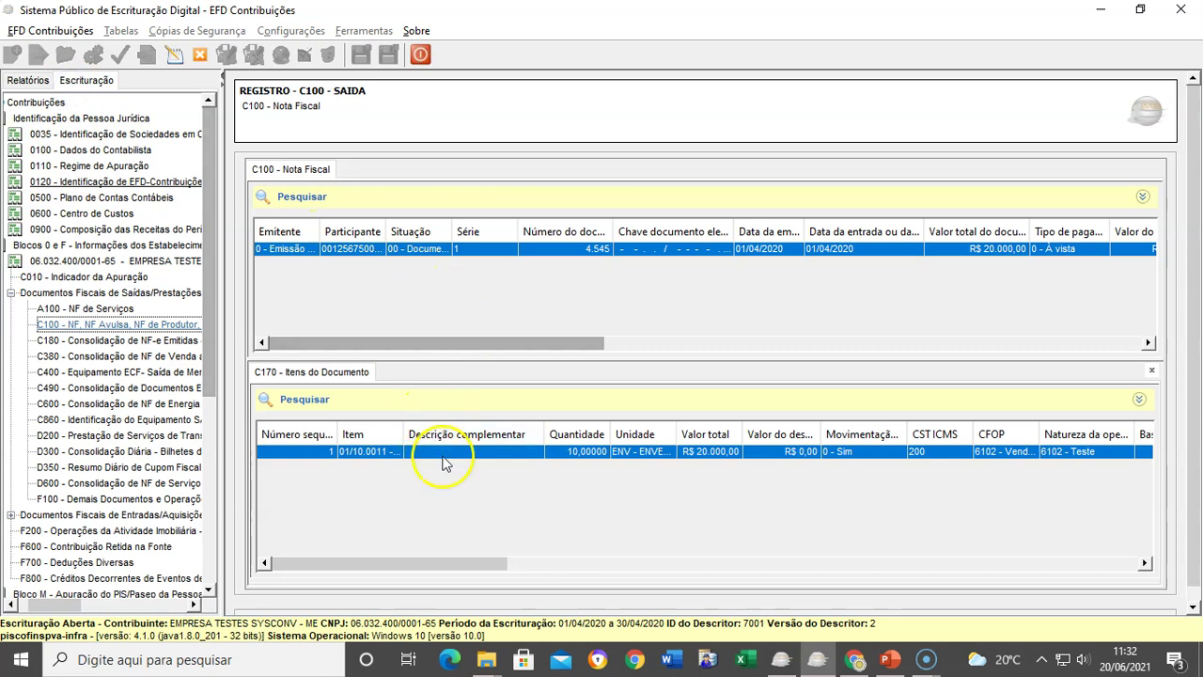
{"action": "double_click", "coordinate": [533, 252]}
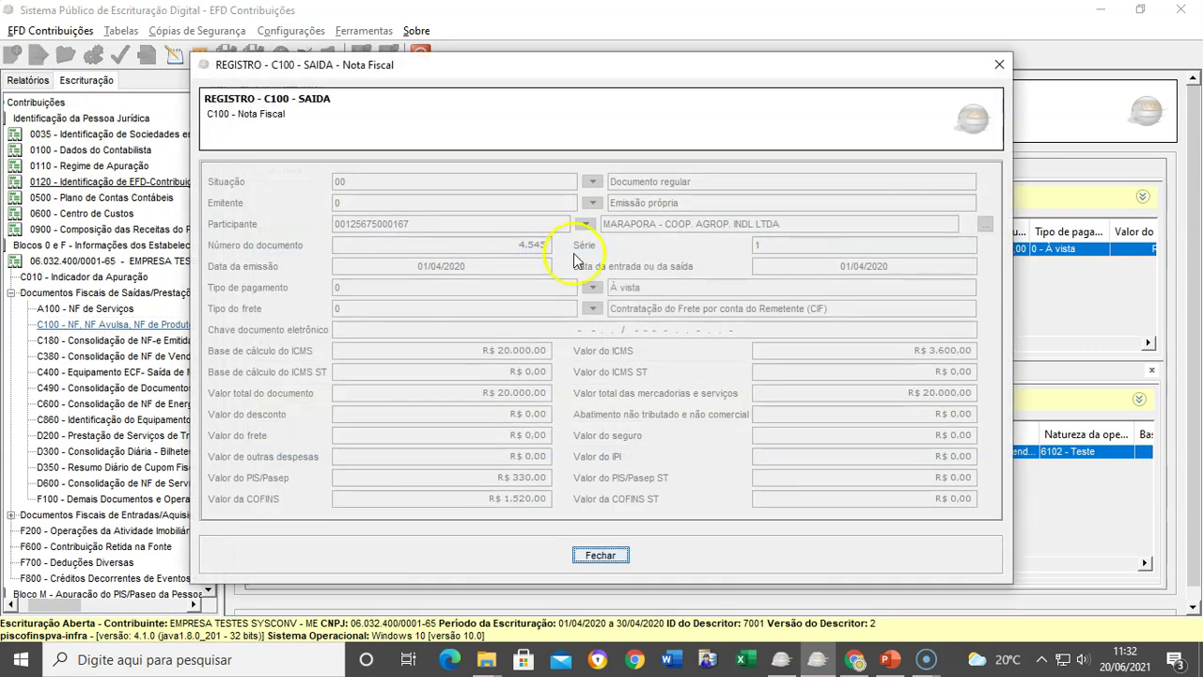
{"action": "left_click", "coordinate": [609, 555]}
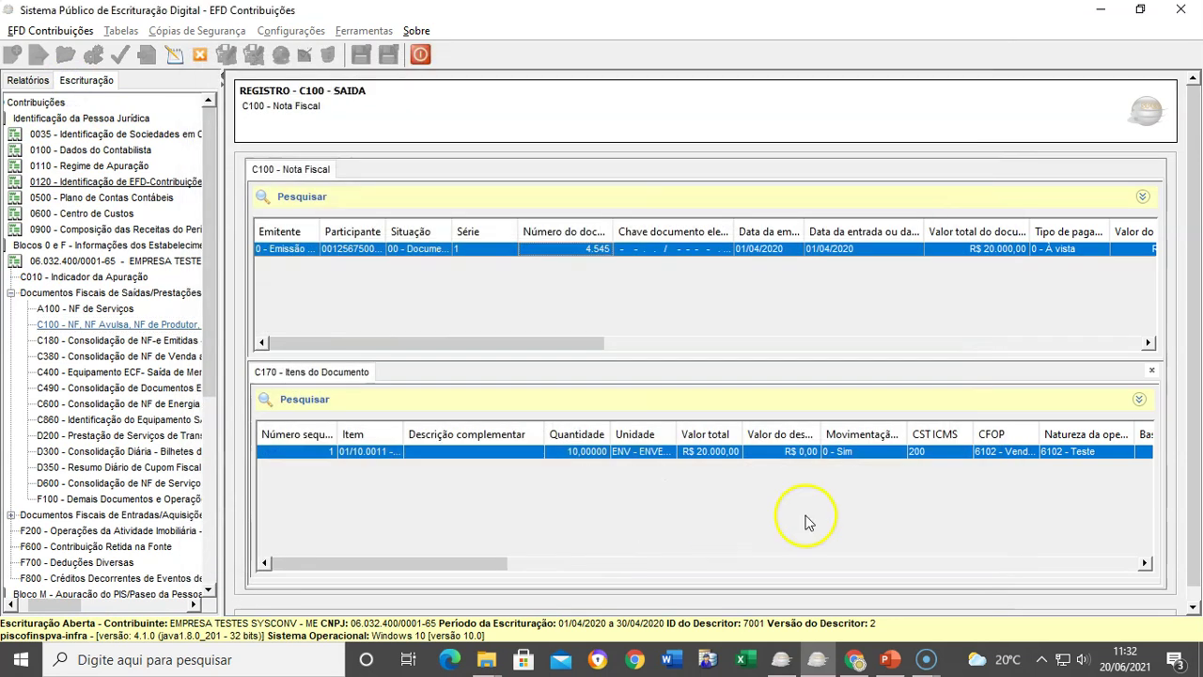
Step: Switch to Sped Fiscal - EFD ICMS/IPI and open the April 2020 bookkeeping of EMPRESA TESTES SYSCONV - ME
{"action": "left_click", "coordinate": [780, 659]}
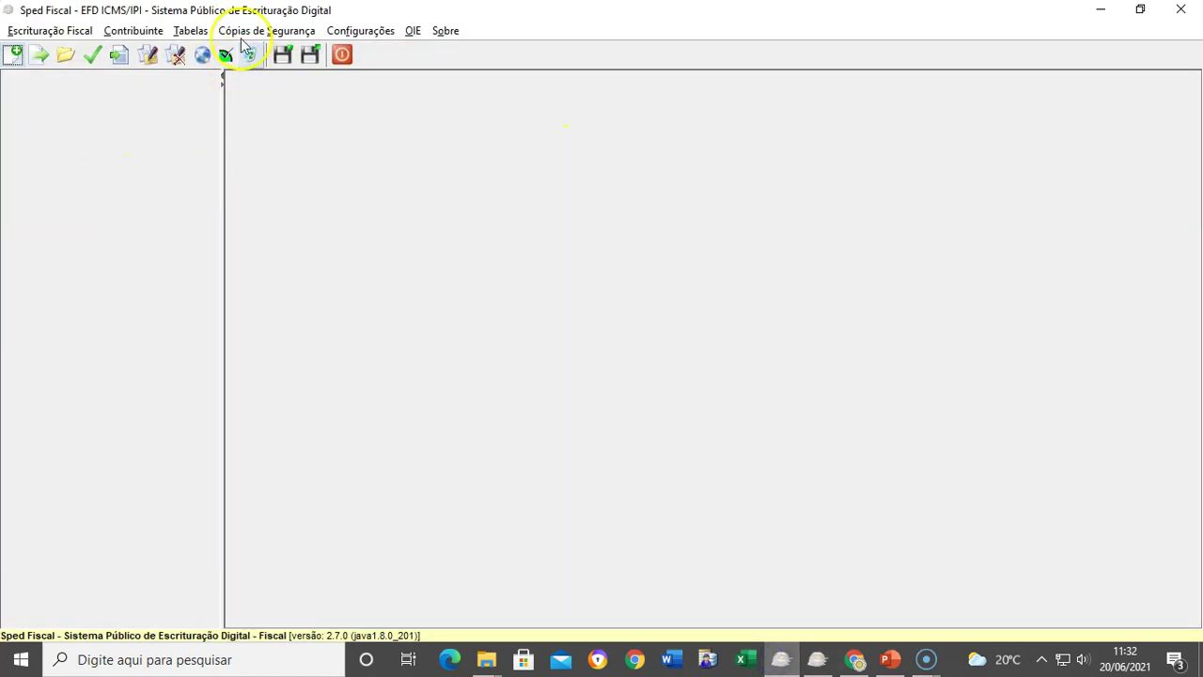
{"action": "left_click", "coordinate": [65, 57]}
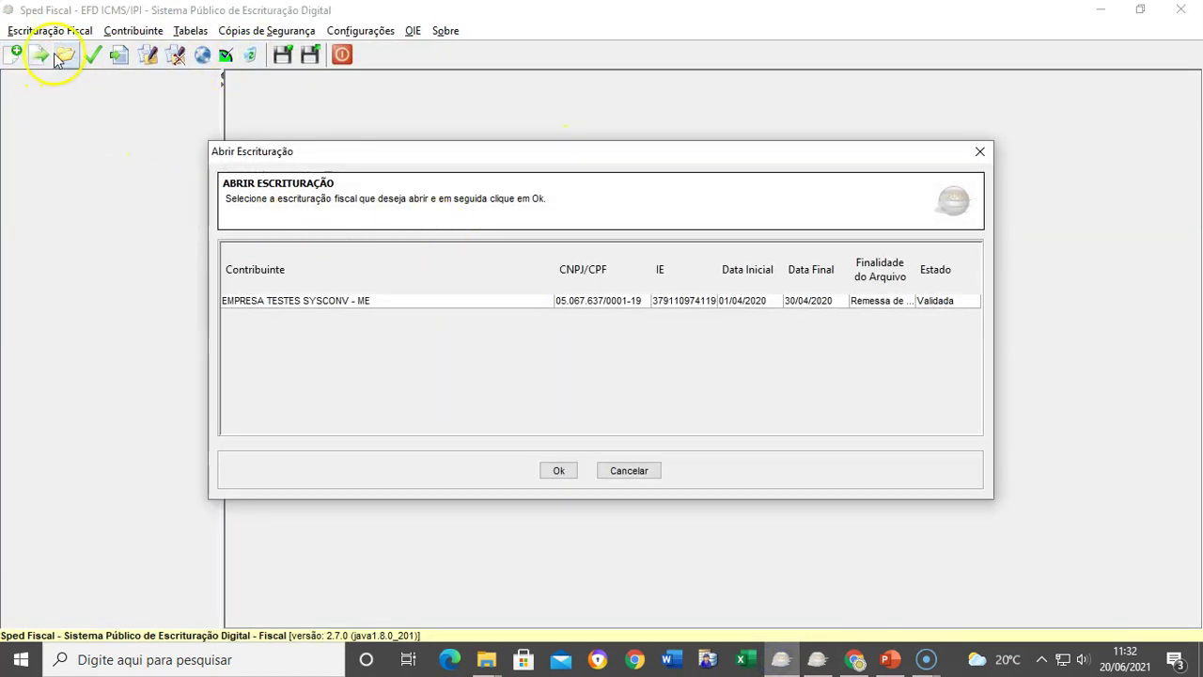
{"action": "left_click", "coordinate": [367, 301]}
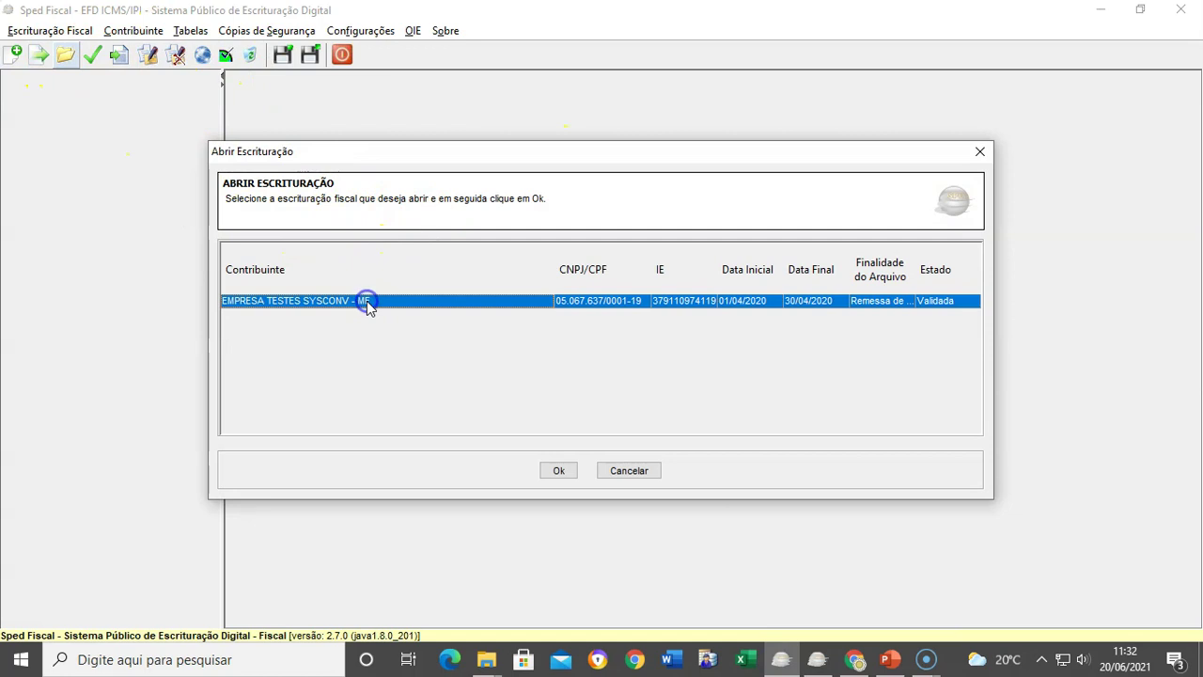
{"action": "left_click", "coordinate": [557, 470]}
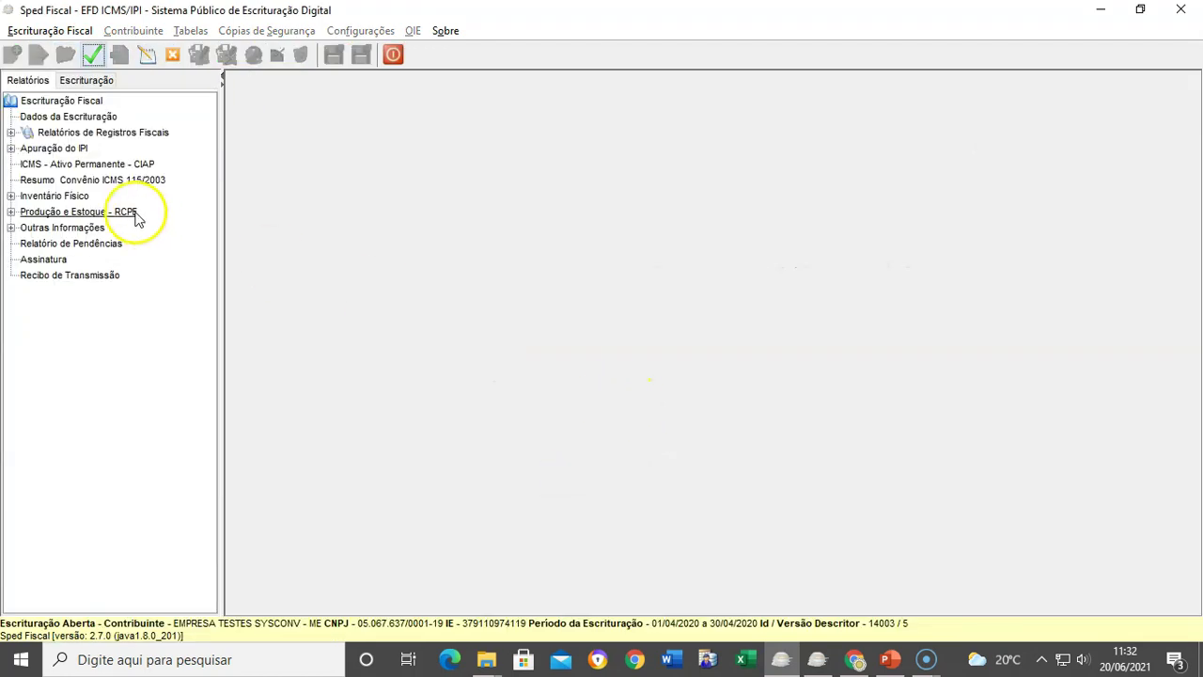
Step: View the ICMS assessment report for own operations (Operações Próprias), and close Sped Fiscal
{"action": "double_click", "coordinate": [61, 134]}
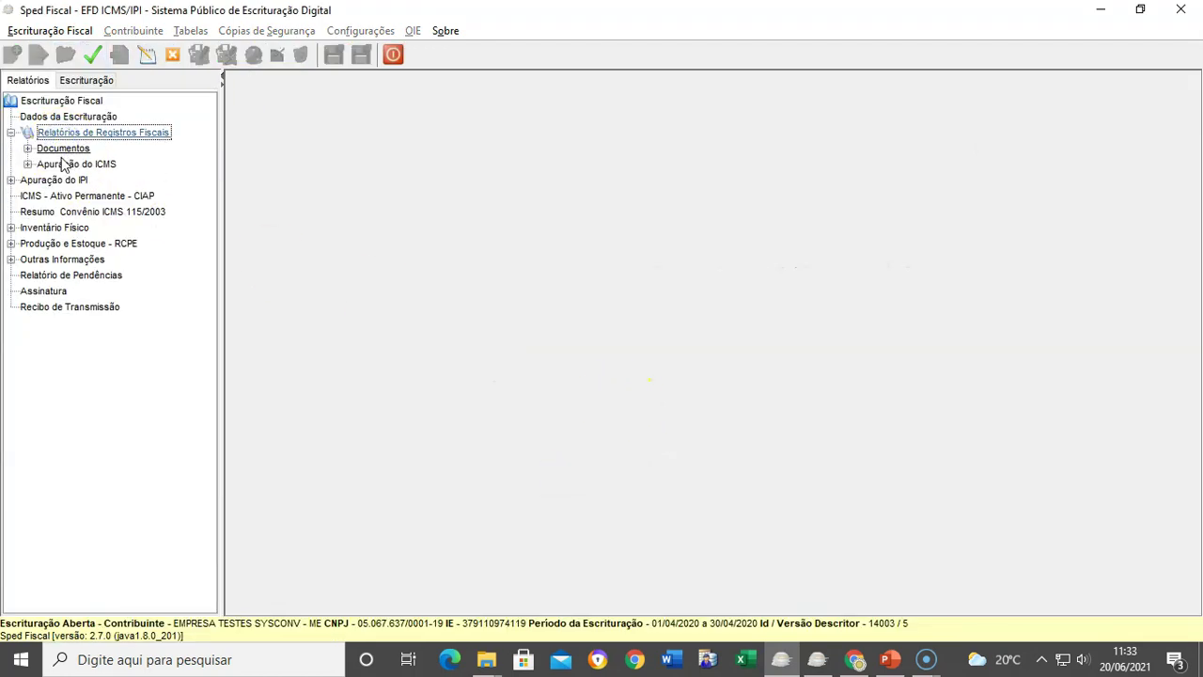
{"action": "double_click", "coordinate": [62, 165]}
{"action": "left_click", "coordinate": [72, 180]}
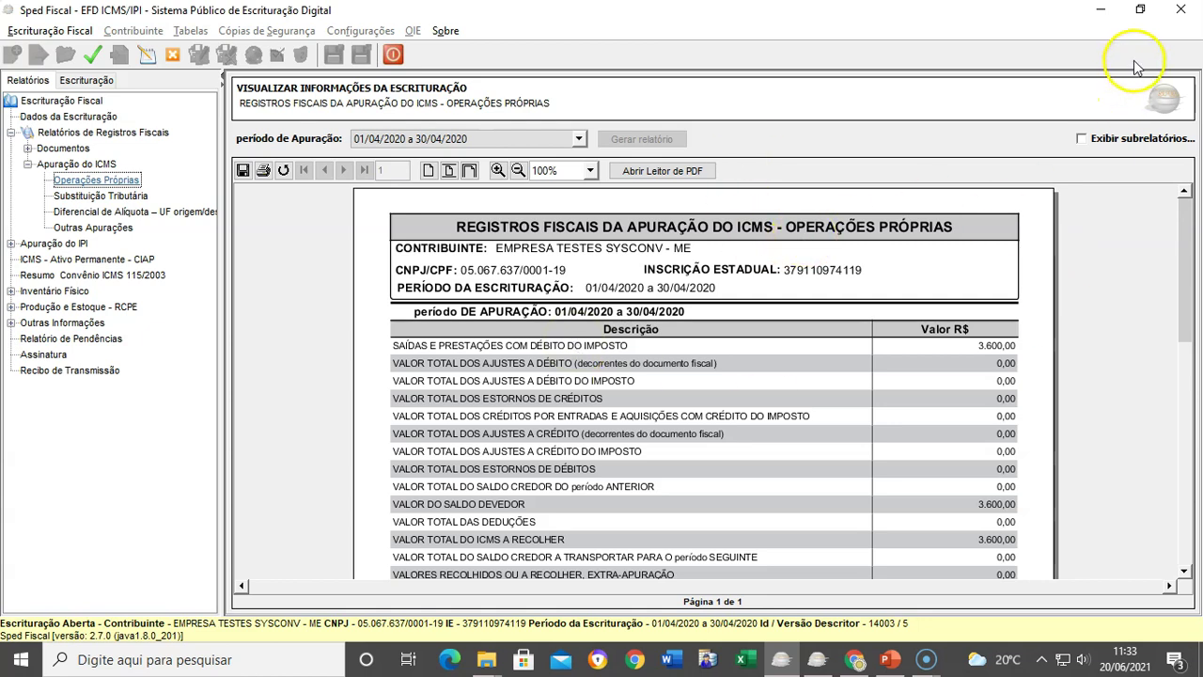
{"action": "left_click", "coordinate": [1180, 11]}
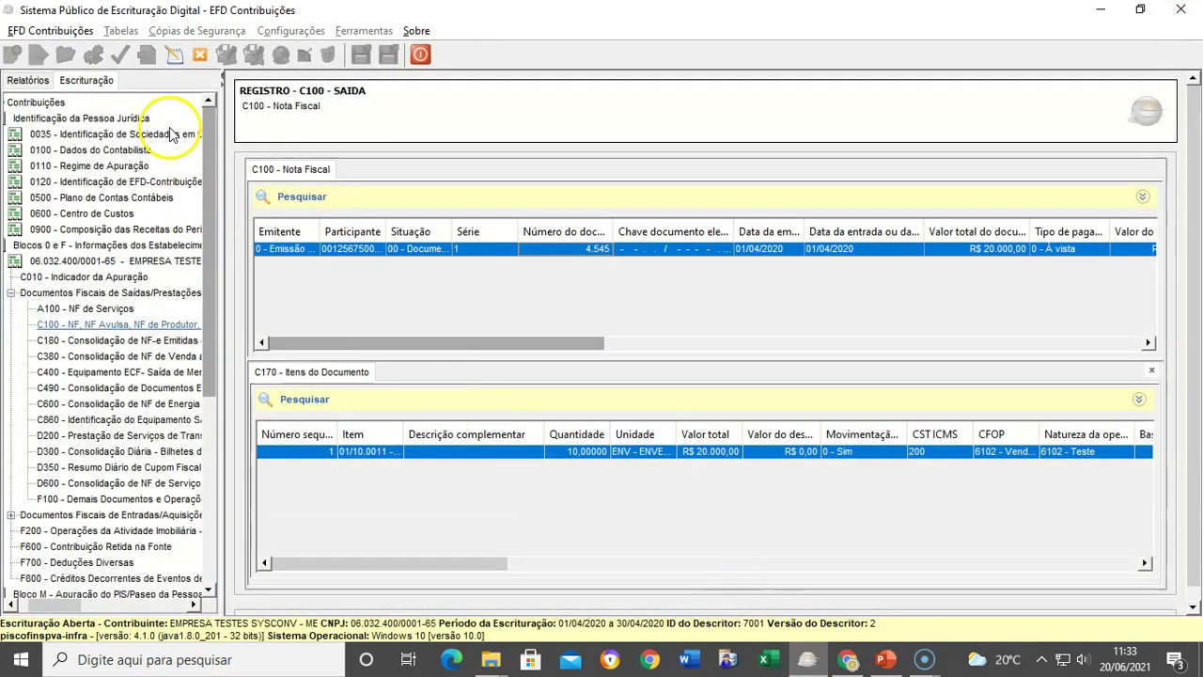
Step: Switch the open EFD Contribuições bookkeeping into editing mode
{"action": "left_click", "coordinate": [32, 83]}
{"action": "left_click", "coordinate": [89, 81]}
{"action": "left_click", "coordinate": [175, 55]}
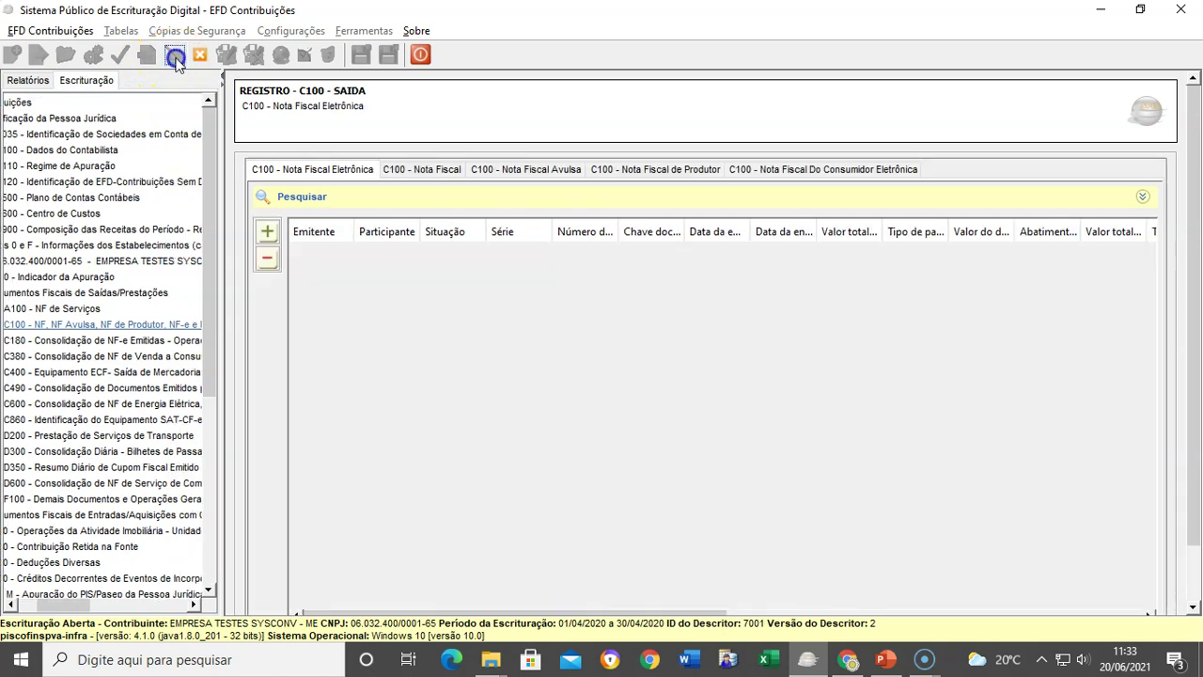
{"action": "left_click", "coordinate": [61, 606]}
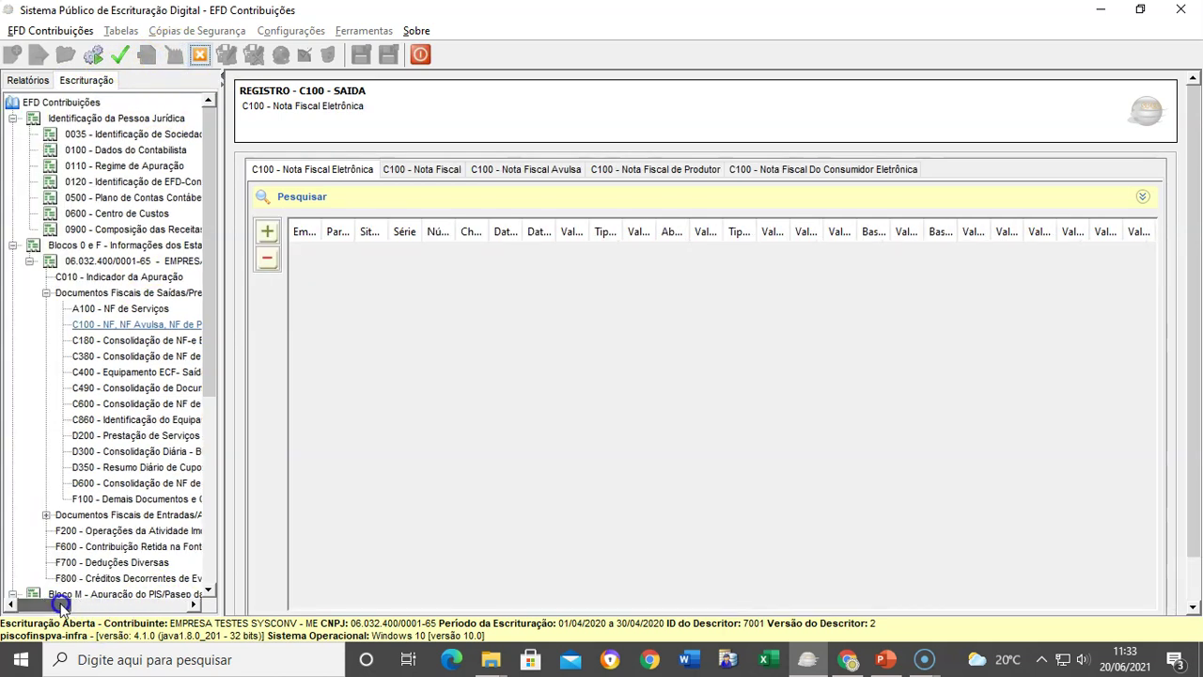
Step: Collapse the establishment's records in the tree, and review the M200 PIS/Pasep contribution record and its details
{"action": "left_click", "coordinate": [45, 292]}
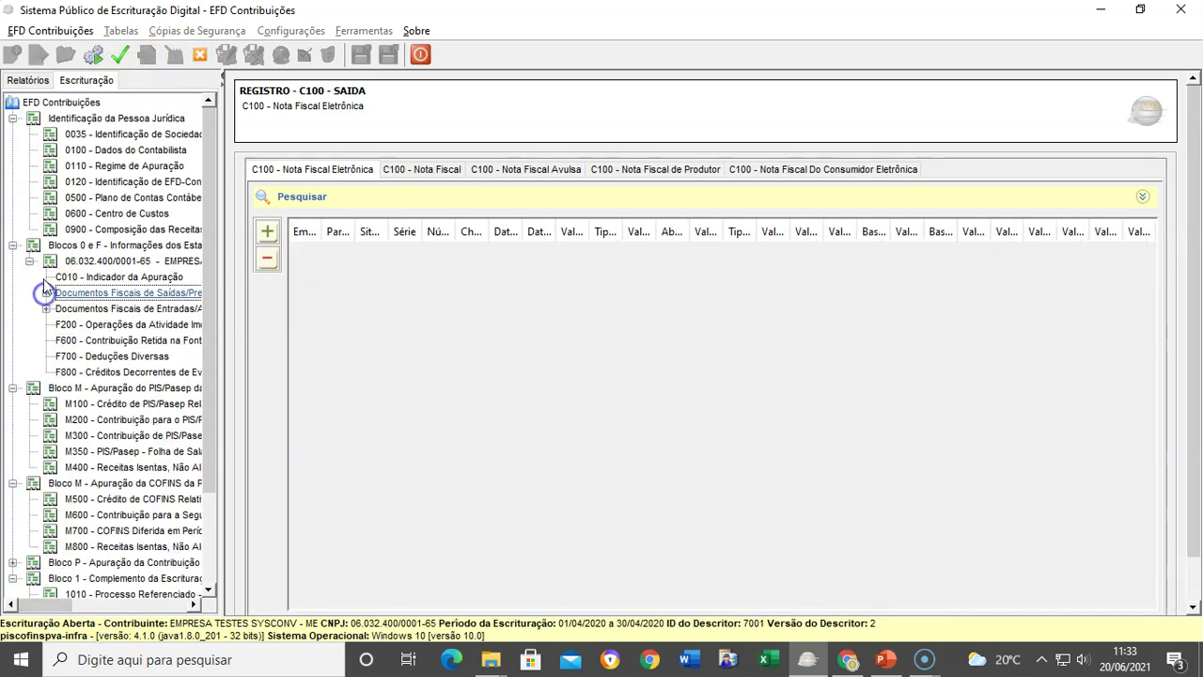
{"action": "left_click", "coordinate": [31, 264]}
{"action": "left_click", "coordinate": [73, 478]}
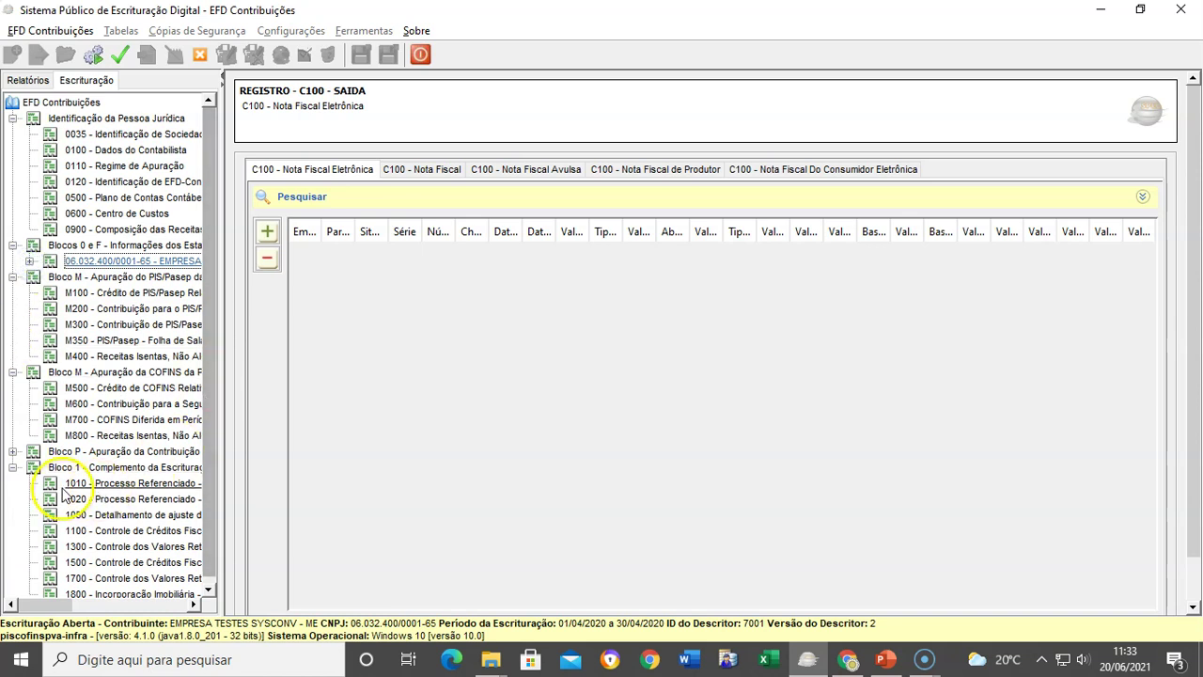
{"action": "left_click", "coordinate": [94, 302]}
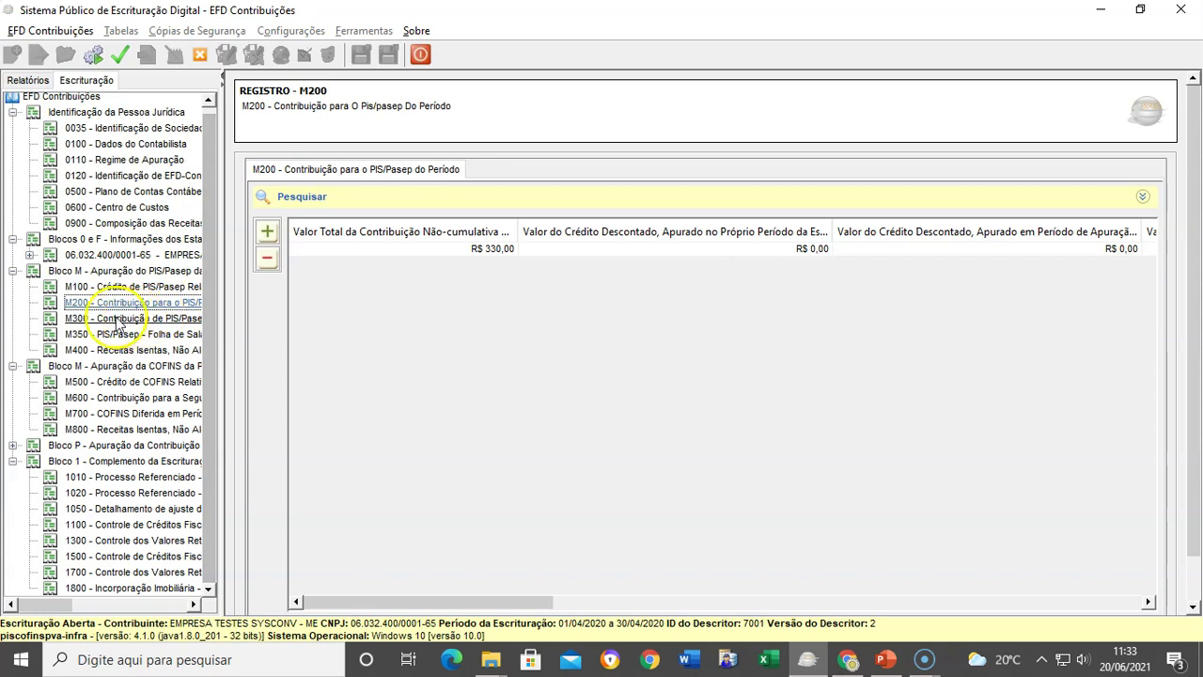
{"action": "left_click", "coordinate": [397, 251]}
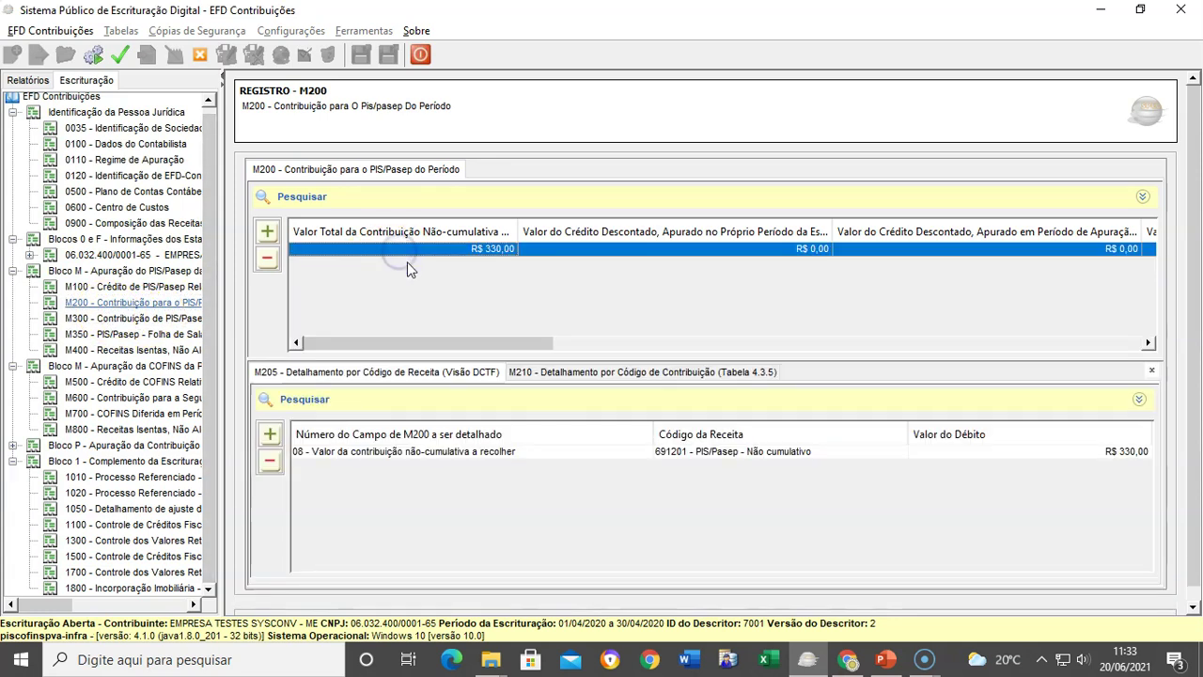
{"action": "double_click", "coordinate": [440, 256]}
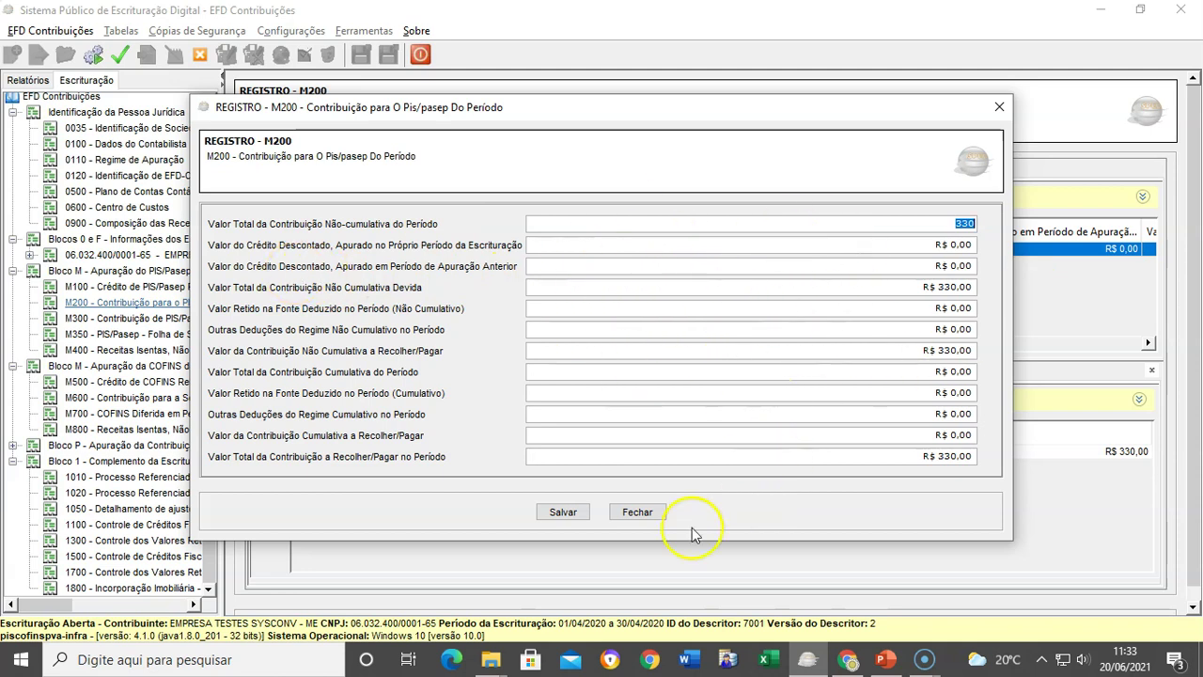
{"action": "left_click", "coordinate": [635, 511]}
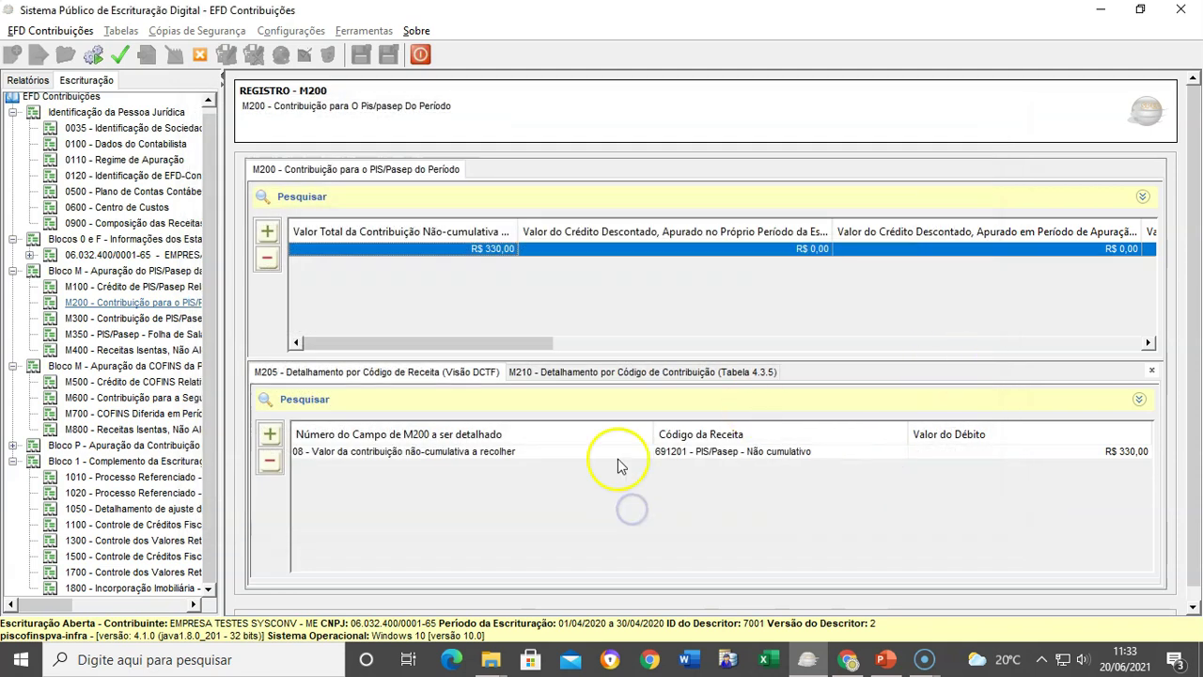
Step: Set the total base-reduction adjustments (Total dos Ajustes de Redução) to R$ 3.600,00 in the PIS/Pasep M210 record for contribution code 01, and save it
{"action": "left_click", "coordinate": [594, 372]}
{"action": "double_click", "coordinate": [524, 452]}
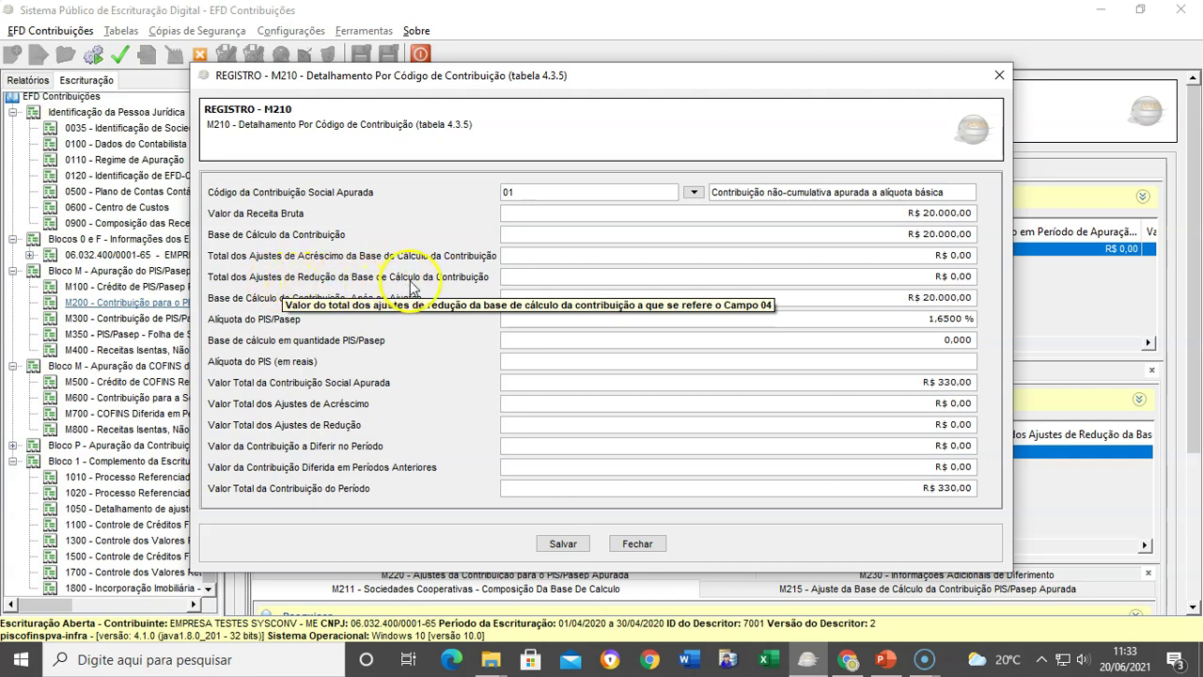
{"action": "left_click", "coordinate": [532, 273]}
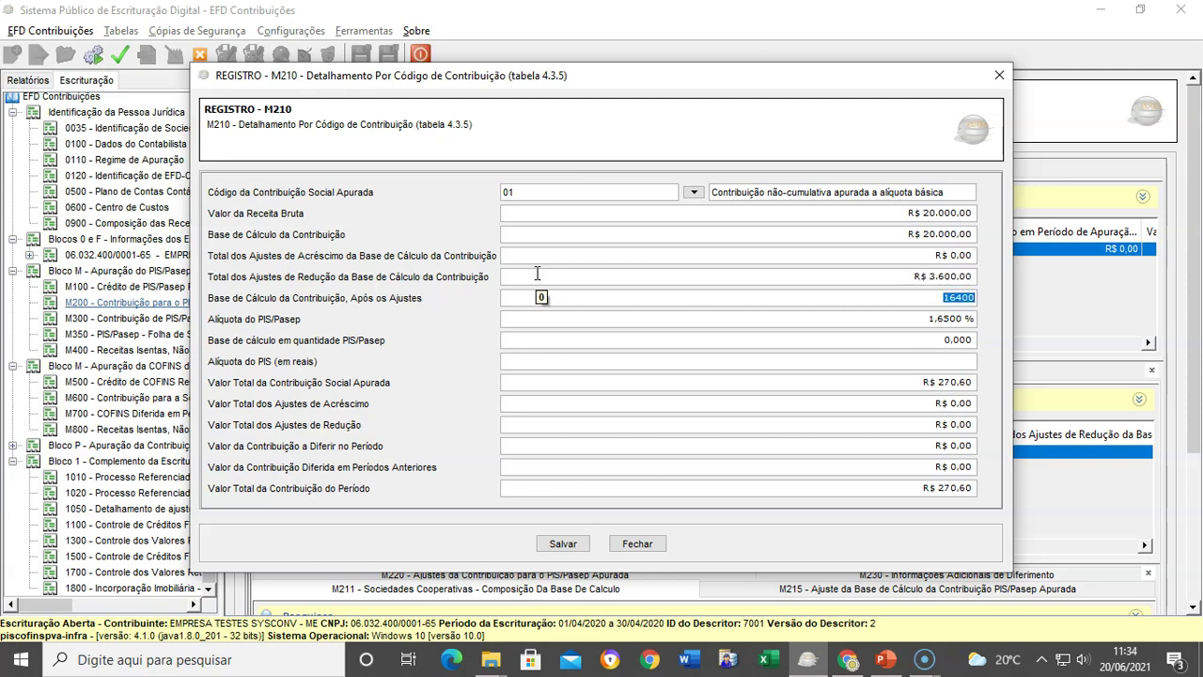
{"action": "left_click", "coordinate": [876, 276]}
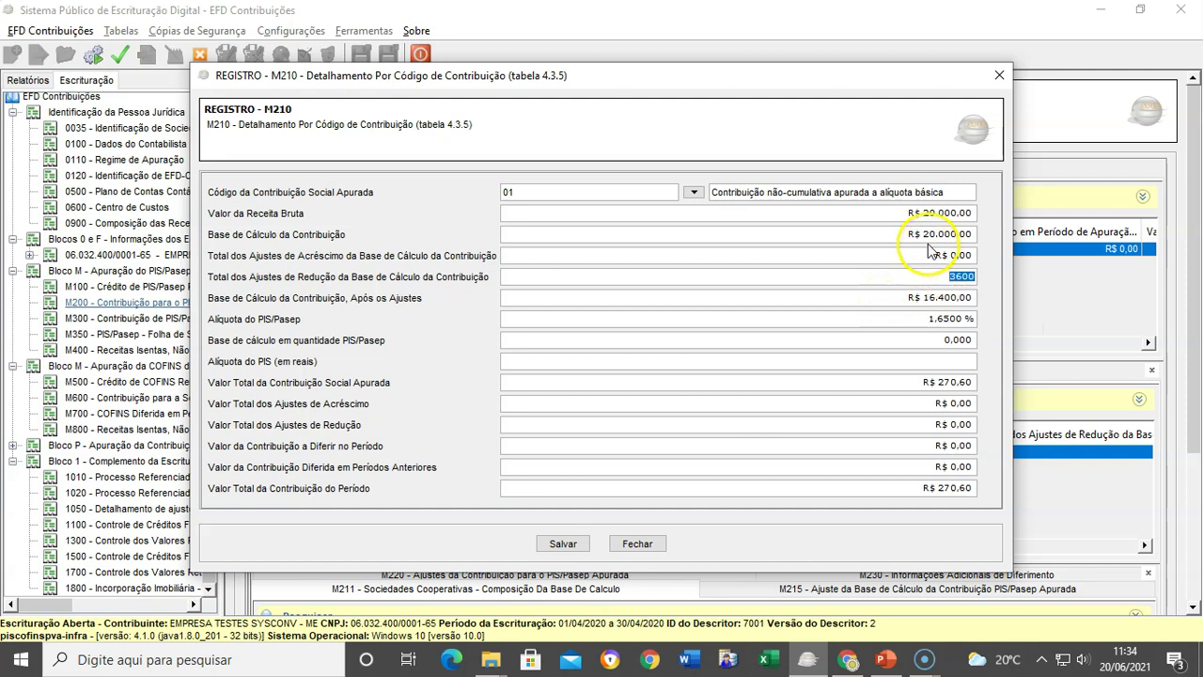
{"action": "left_click", "coordinate": [864, 302]}
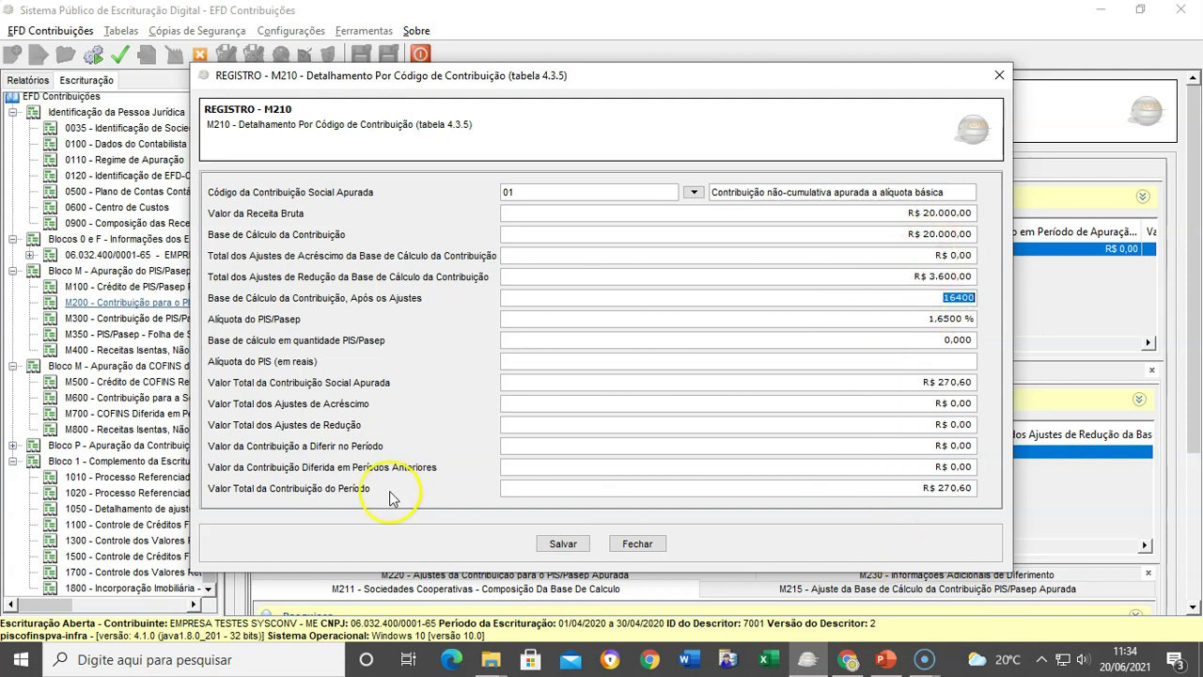
{"action": "left_click", "coordinate": [830, 487]}
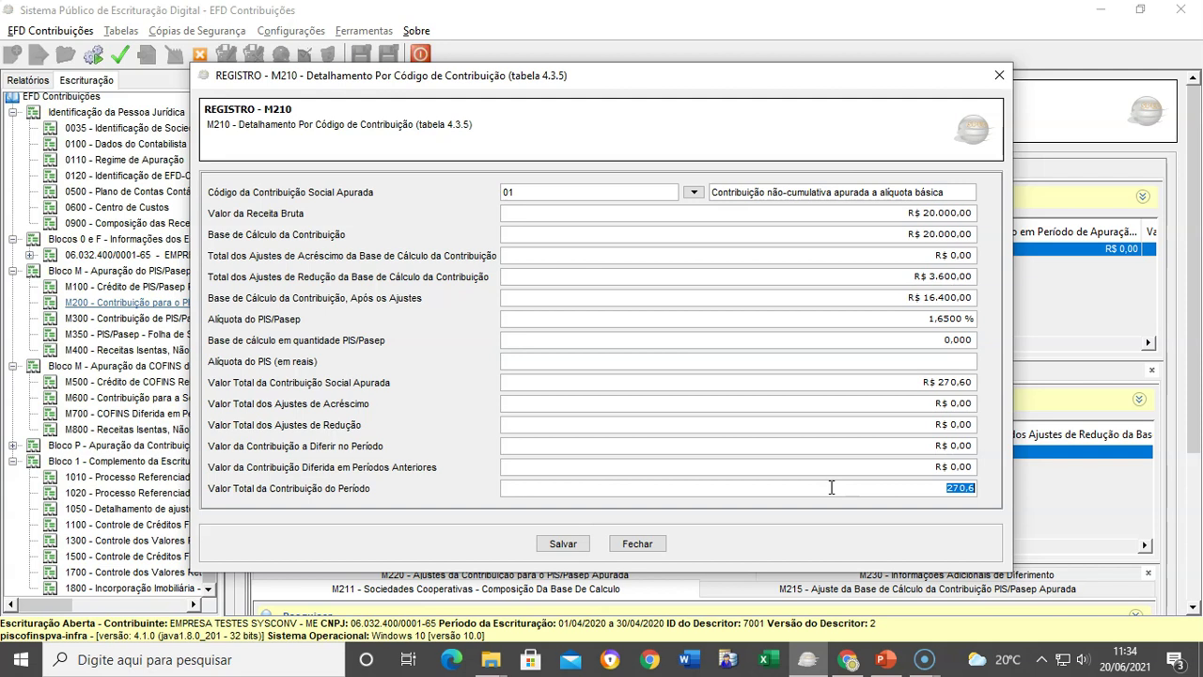
{"action": "left_click", "coordinate": [576, 551]}
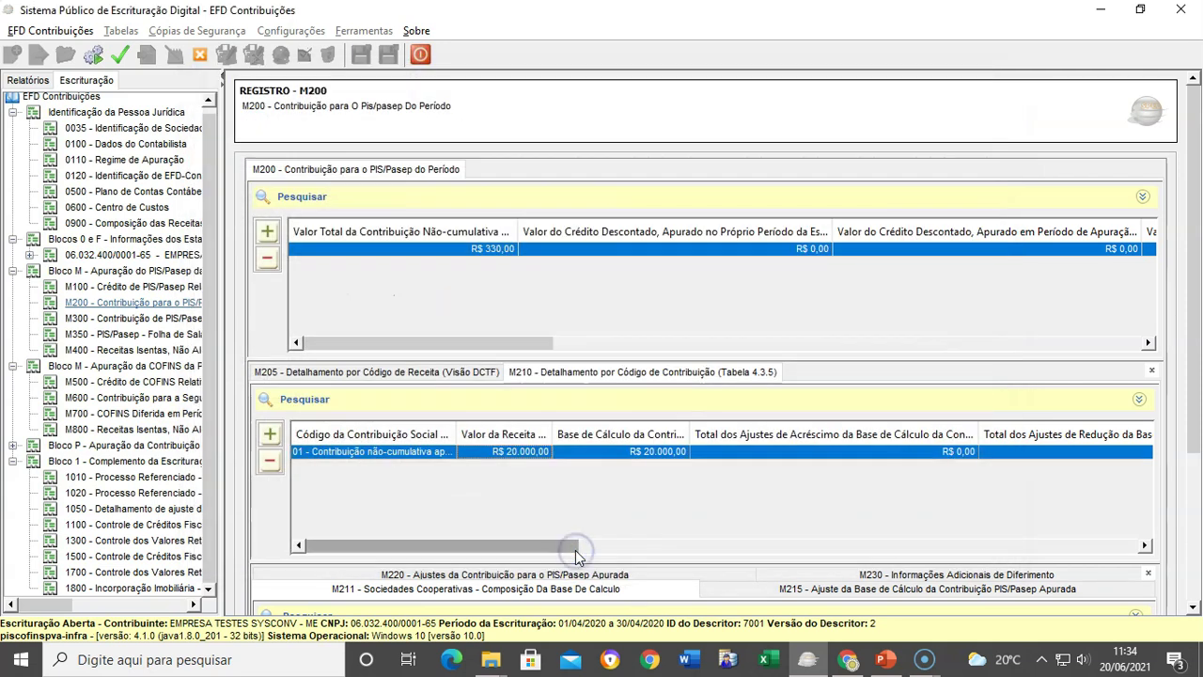
Step: Set the M200 record's total non-cumulative contribution for the period to R$ 270,60, review the remaining values, and save the record
{"action": "double_click", "coordinate": [551, 247]}
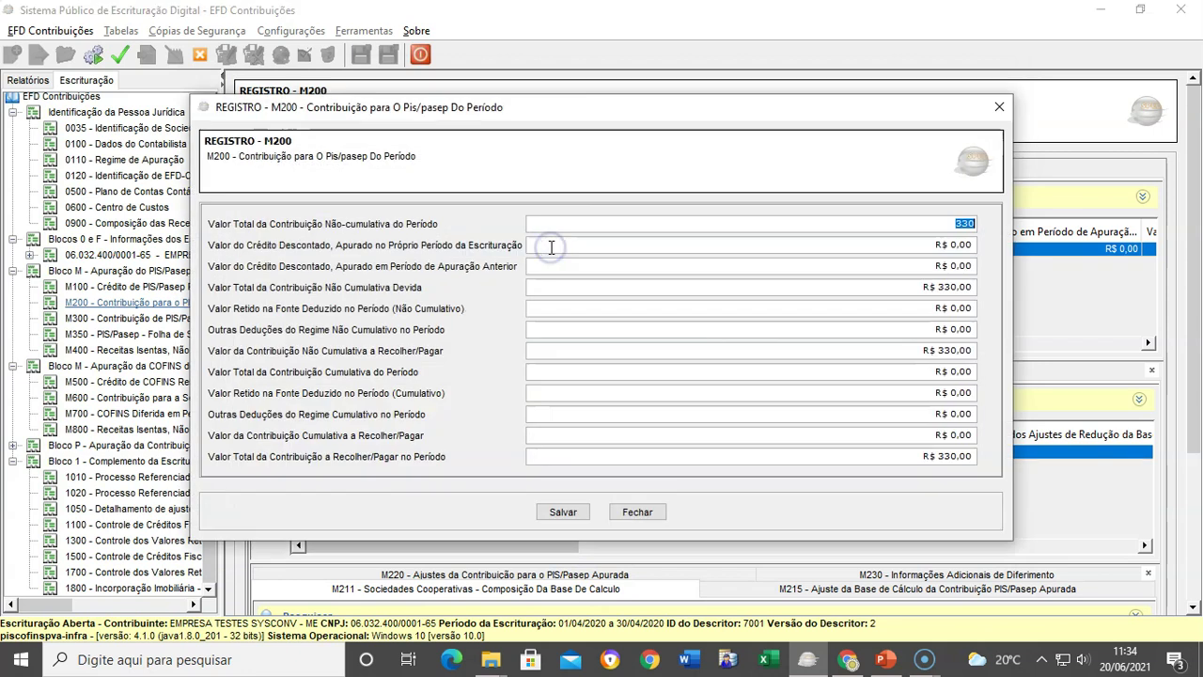
{"action": "left_click", "coordinate": [785, 245]}
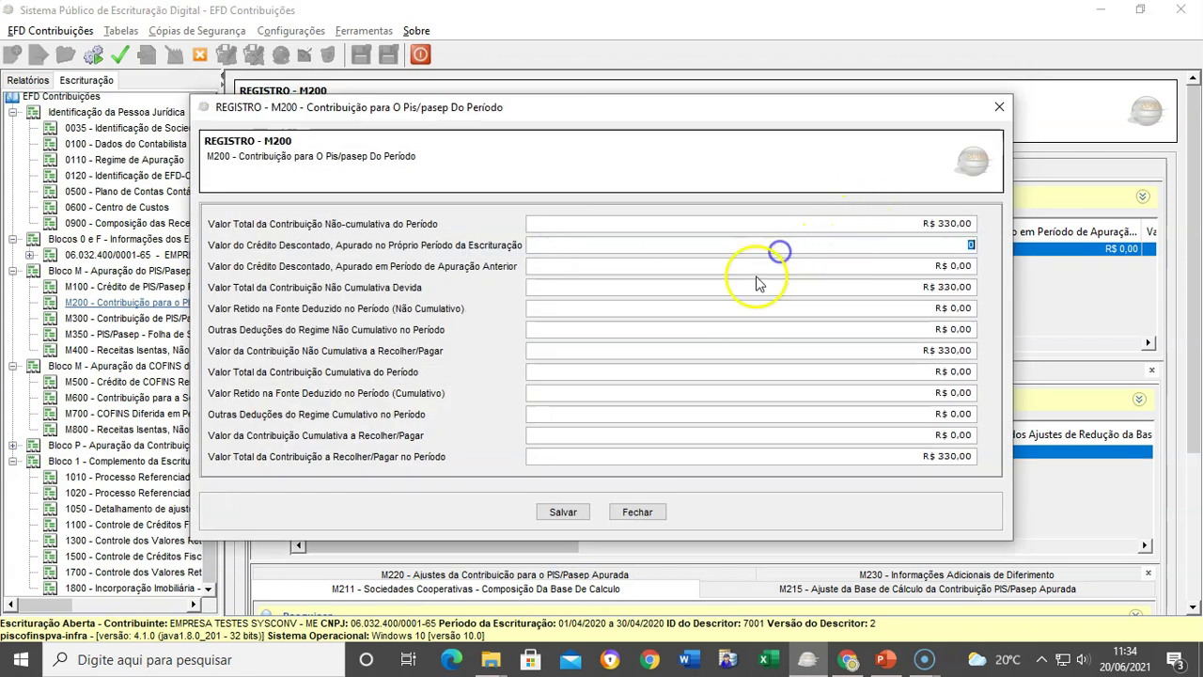
{"action": "left_click", "coordinate": [787, 221]}
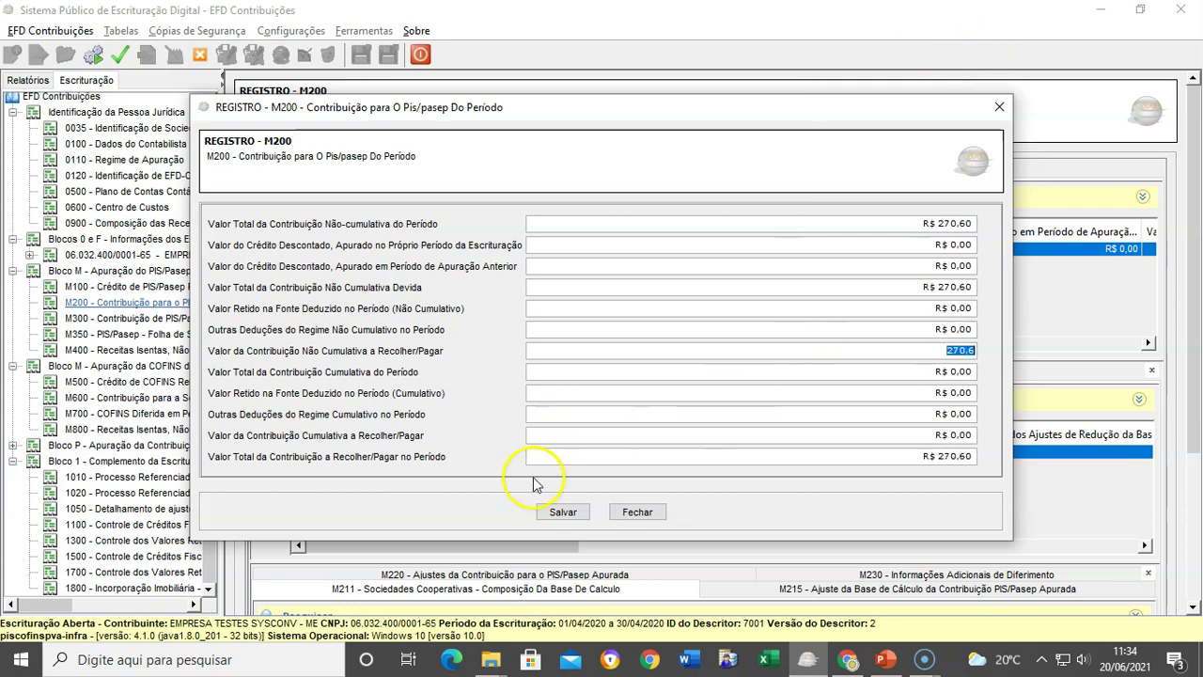
{"action": "left_click", "coordinate": [833, 435]}
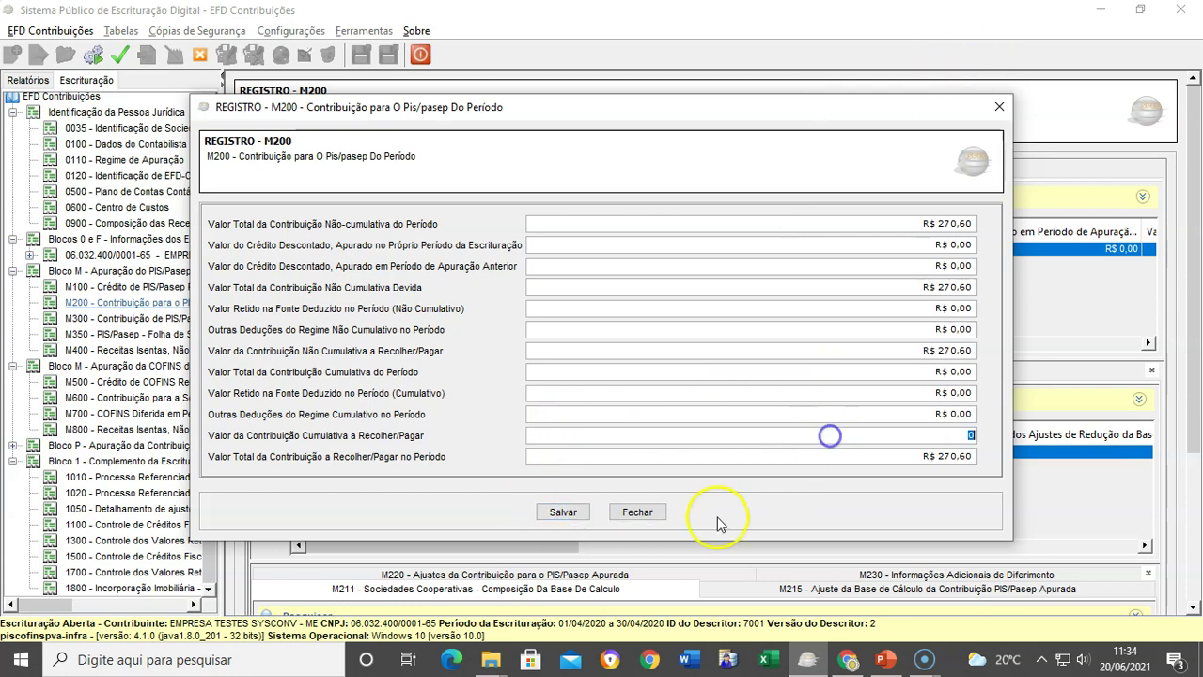
{"action": "left_click", "coordinate": [564, 511]}
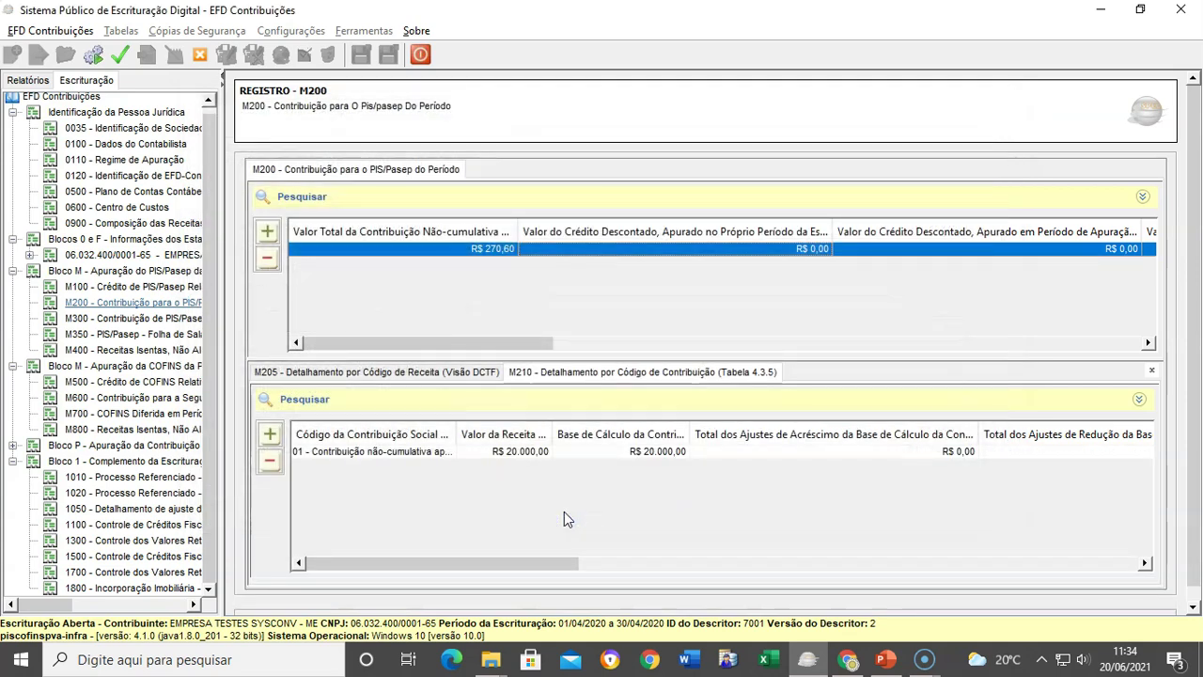
Step: Add an M215 base adjustment under the M210 record with type 0 (Ajuste de redução), value R$ 3.600,00 and adjustment code 21
{"action": "left_click", "coordinate": [601, 451]}
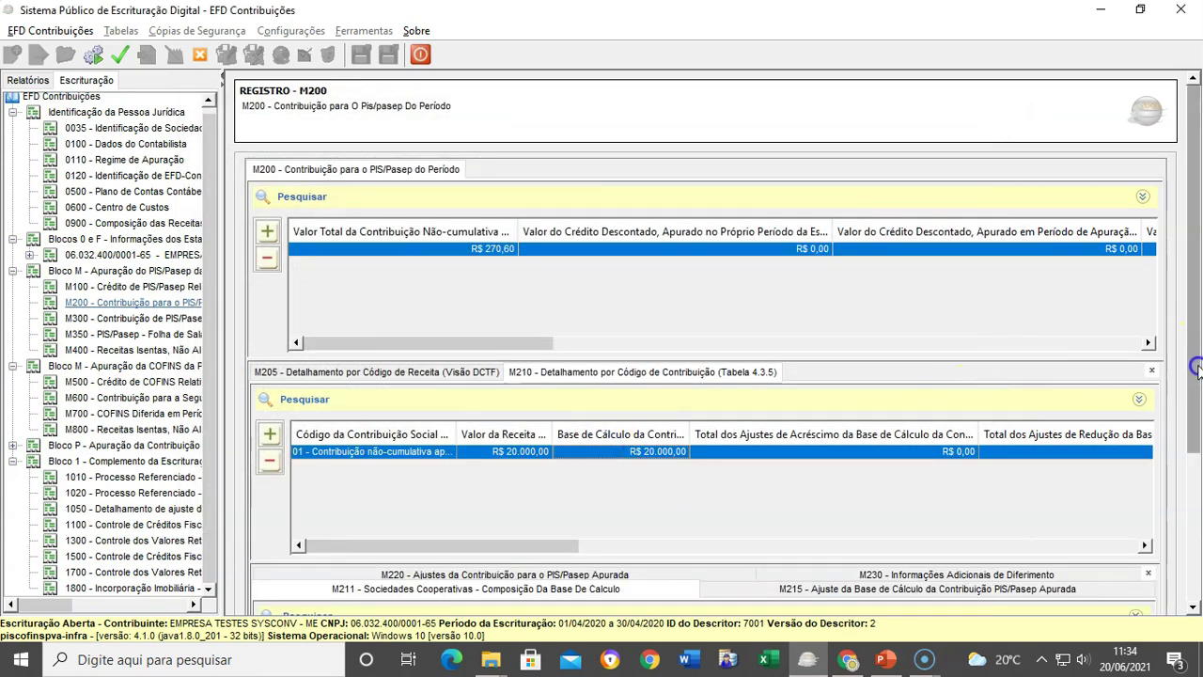
{"action": "left_click_drag", "start_coordinate": [1197, 367], "coordinate": [1197, 515]}
{"action": "left_click", "coordinate": [776, 374]}
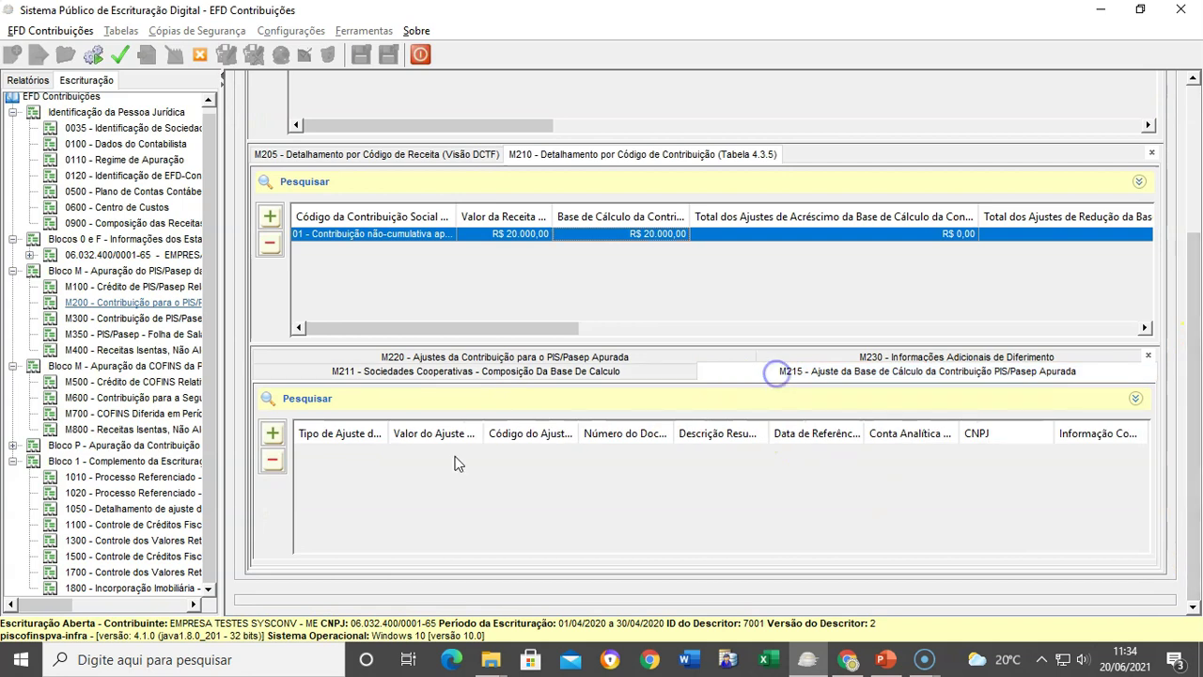
{"action": "left_click", "coordinate": [273, 433]}
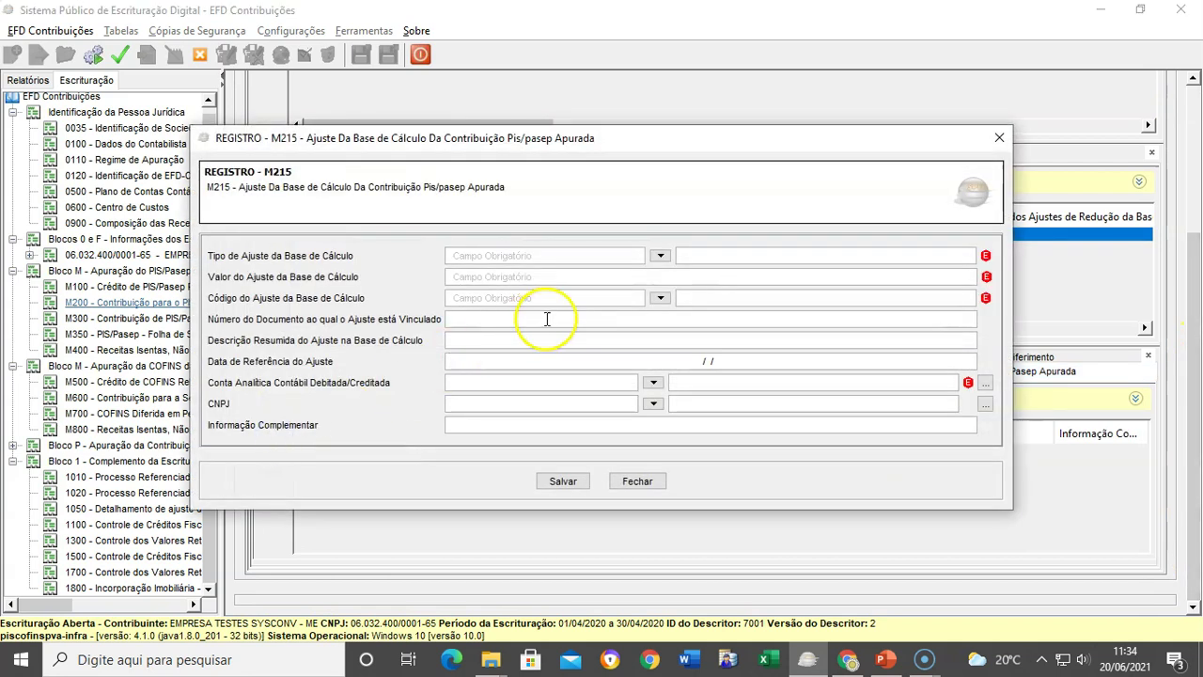
{"action": "left_click", "coordinate": [660, 256]}
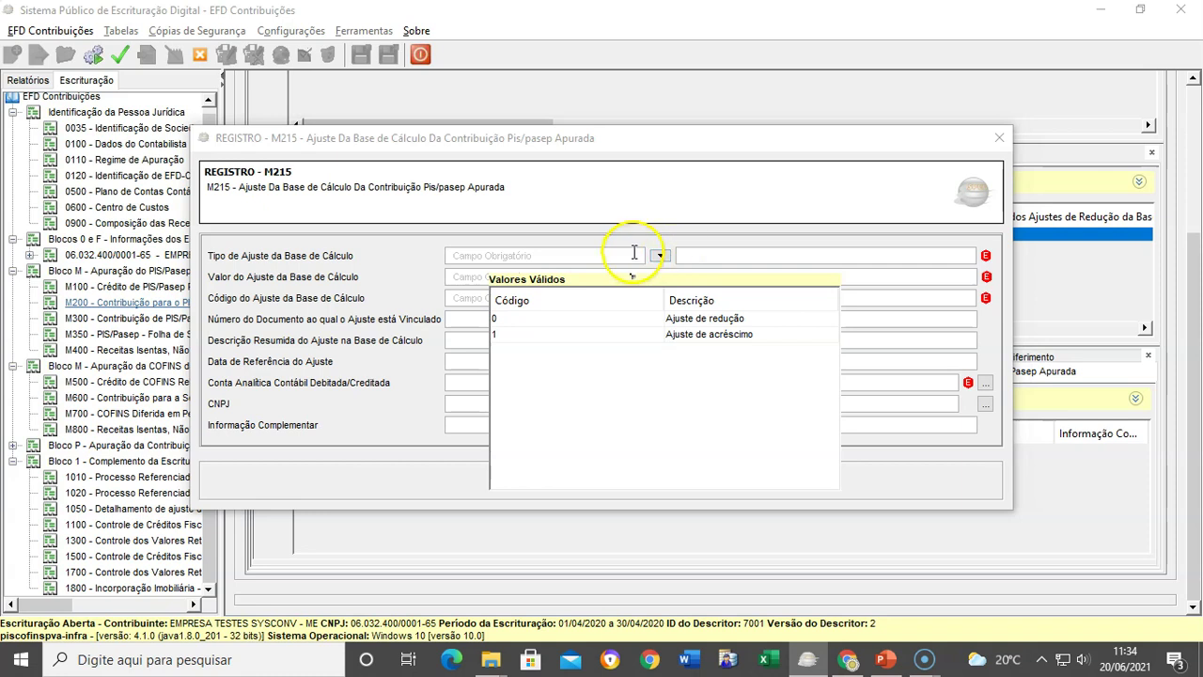
{"action": "left_click", "coordinate": [678, 319]}
{"action": "left_click", "coordinate": [519, 284]}
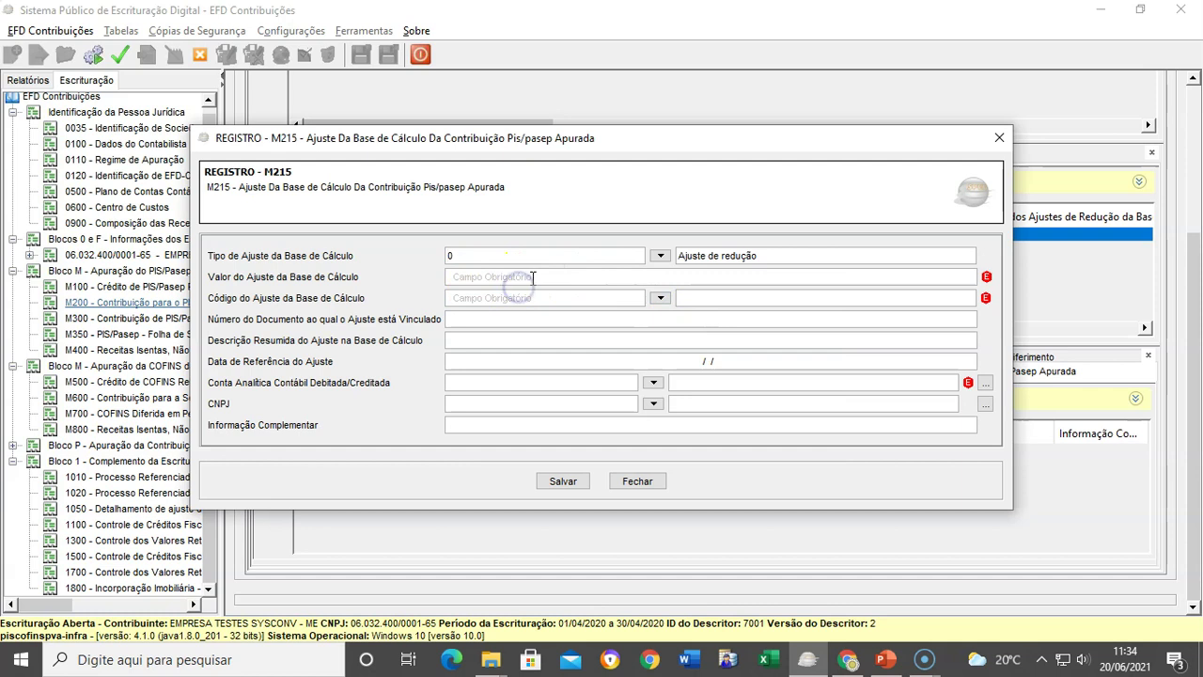
{"action": "left_click", "coordinate": [498, 276]}
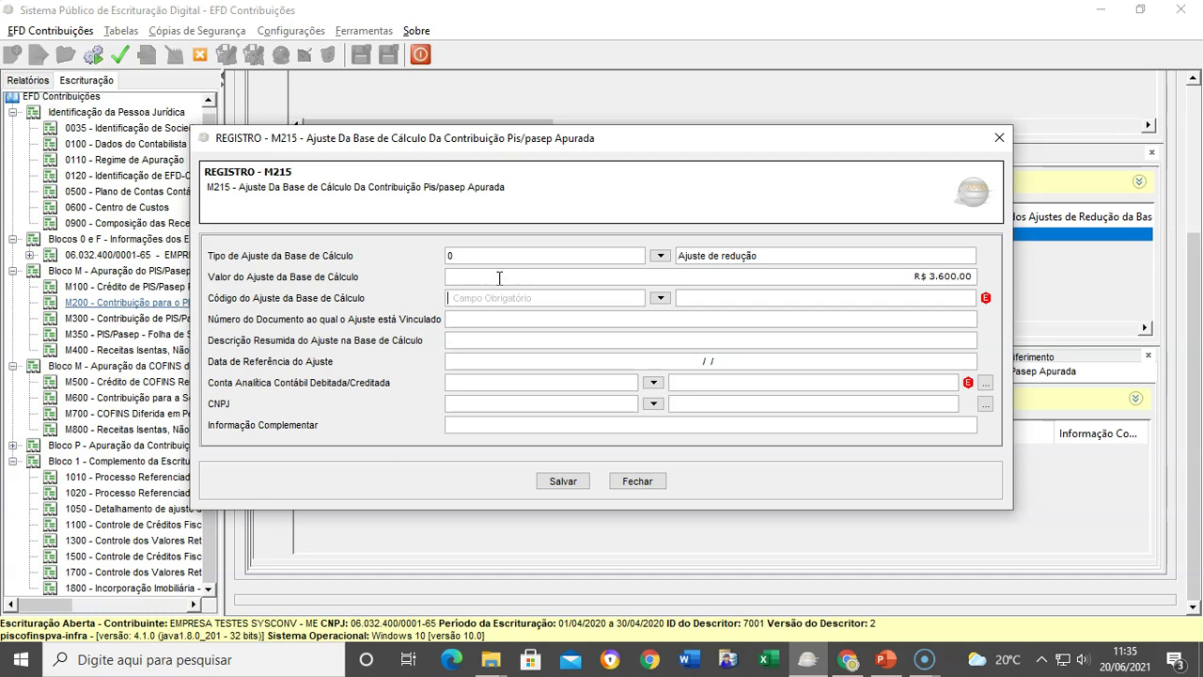
{"action": "left_click", "coordinate": [660, 299]}
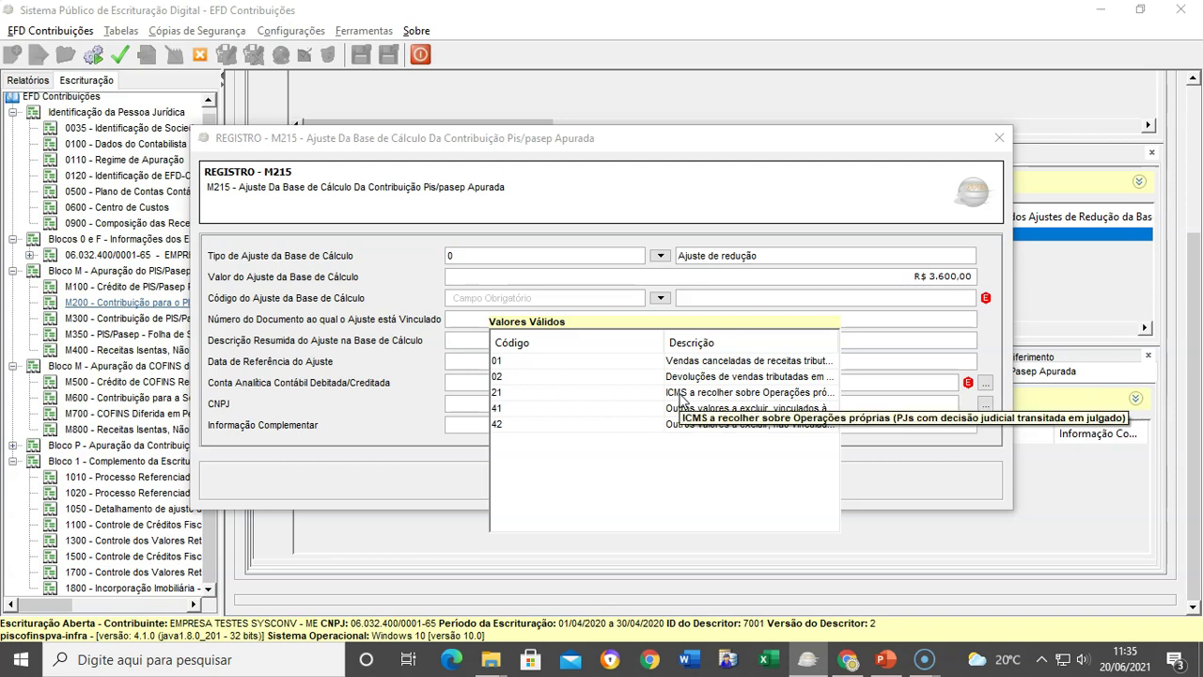
{"action": "left_click", "coordinate": [681, 398]}
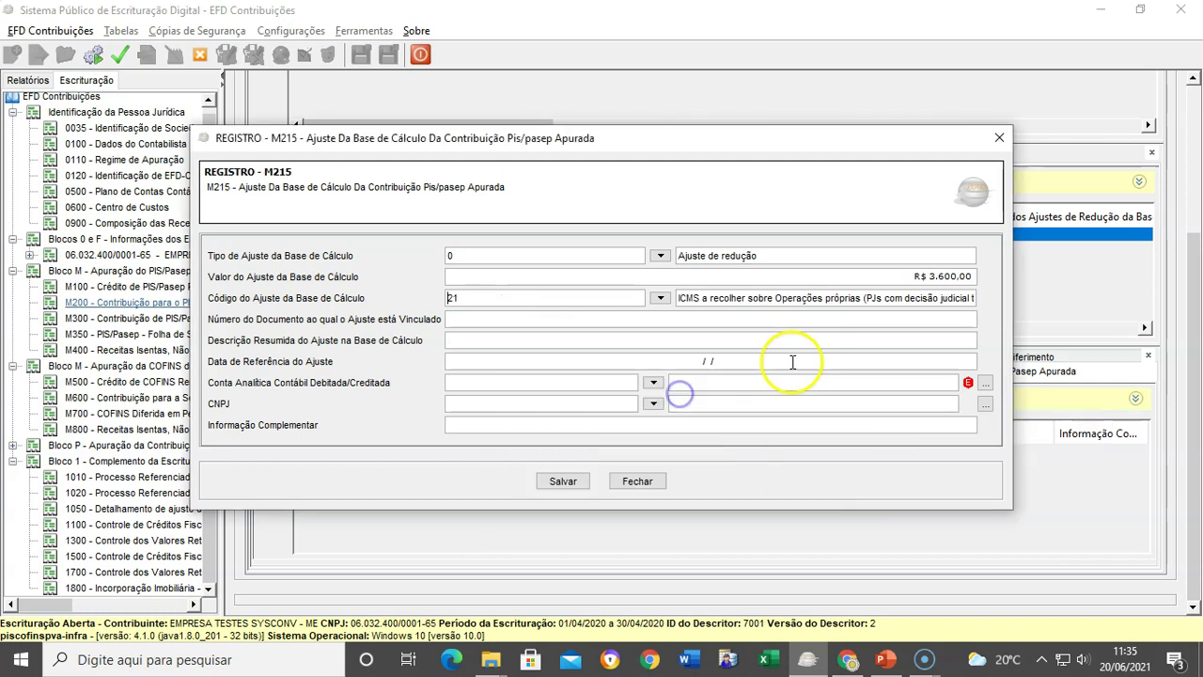
Step: Assign the Venda de Mercadorias ledger account and the description "Icms a recolher sobre operações próprias" to the M215 adjustment, and save it
{"action": "left_click", "coordinate": [560, 320]}
{"action": "left_click", "coordinate": [546, 320]}
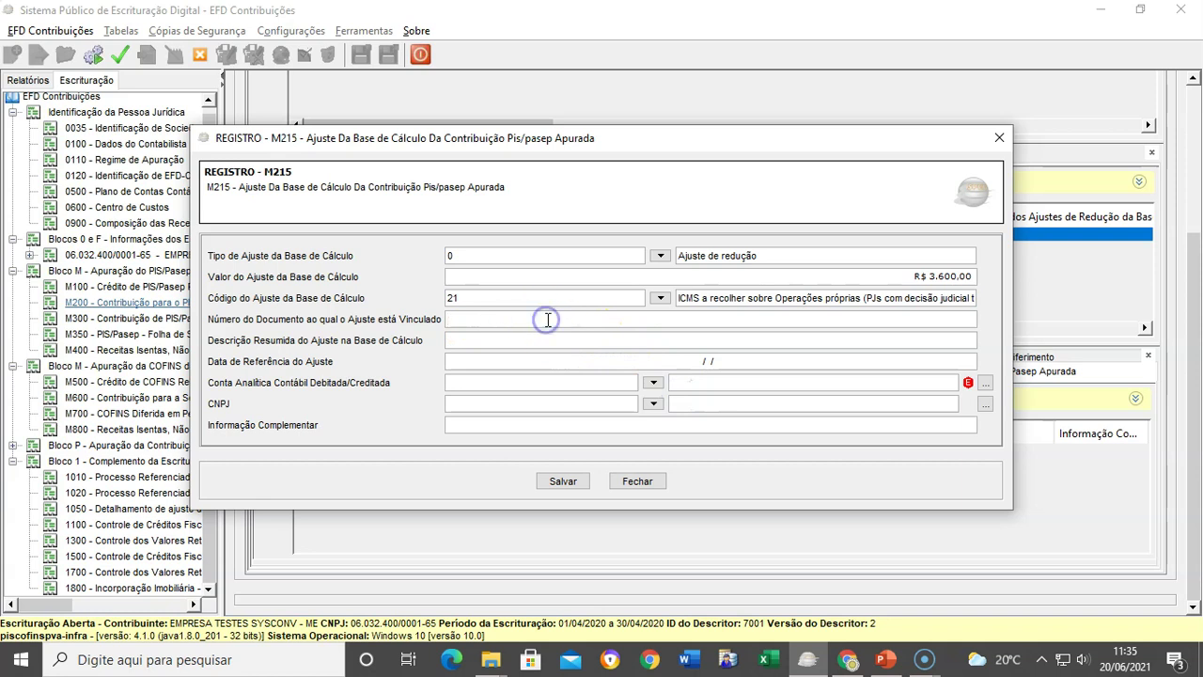
{"action": "left_click", "coordinate": [541, 359]}
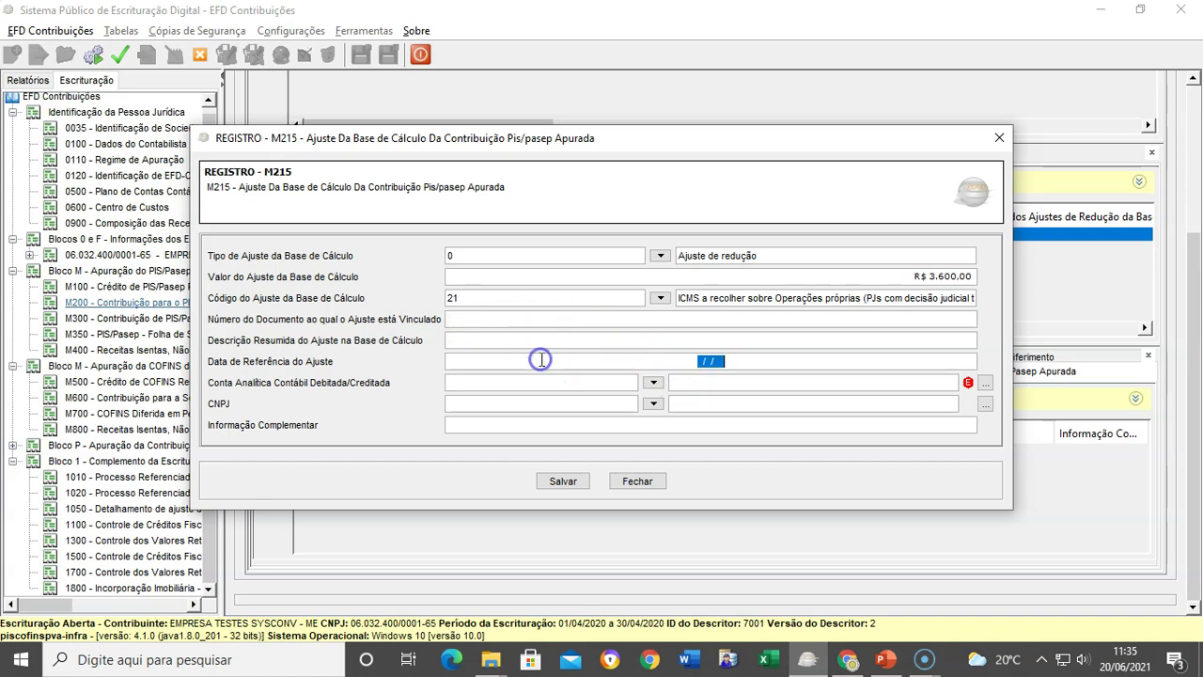
{"action": "left_click", "coordinate": [653, 384]}
{"action": "left_click", "coordinate": [665, 443]}
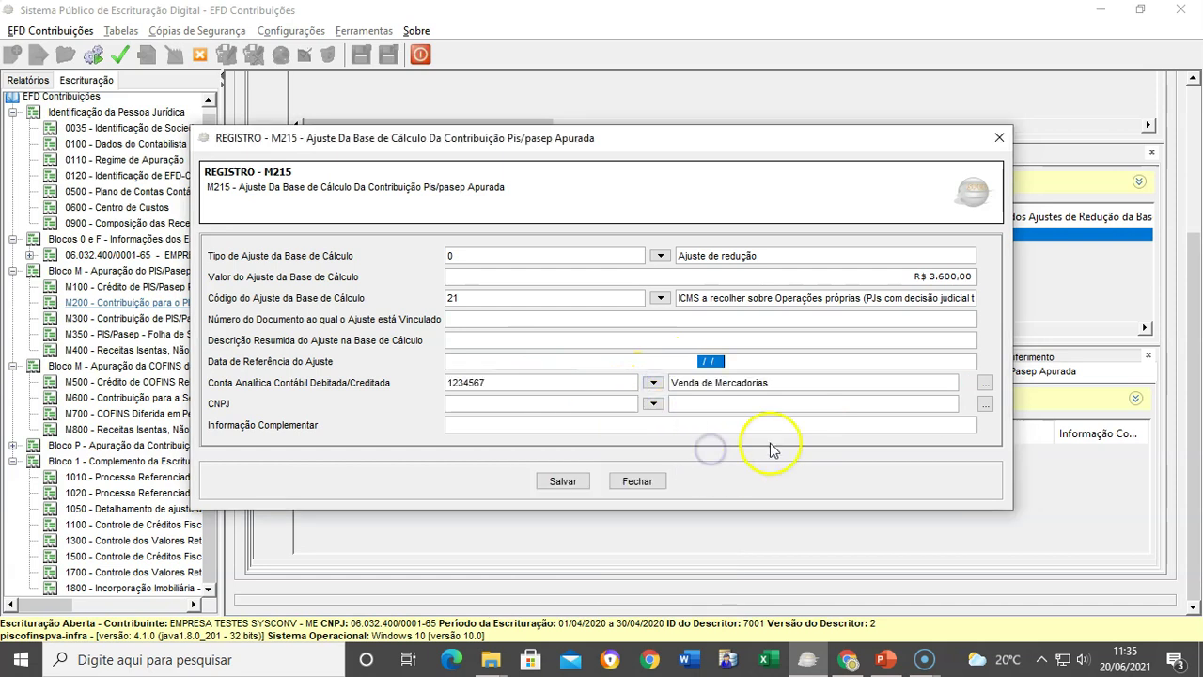
{"action": "left_click", "coordinate": [568, 475]}
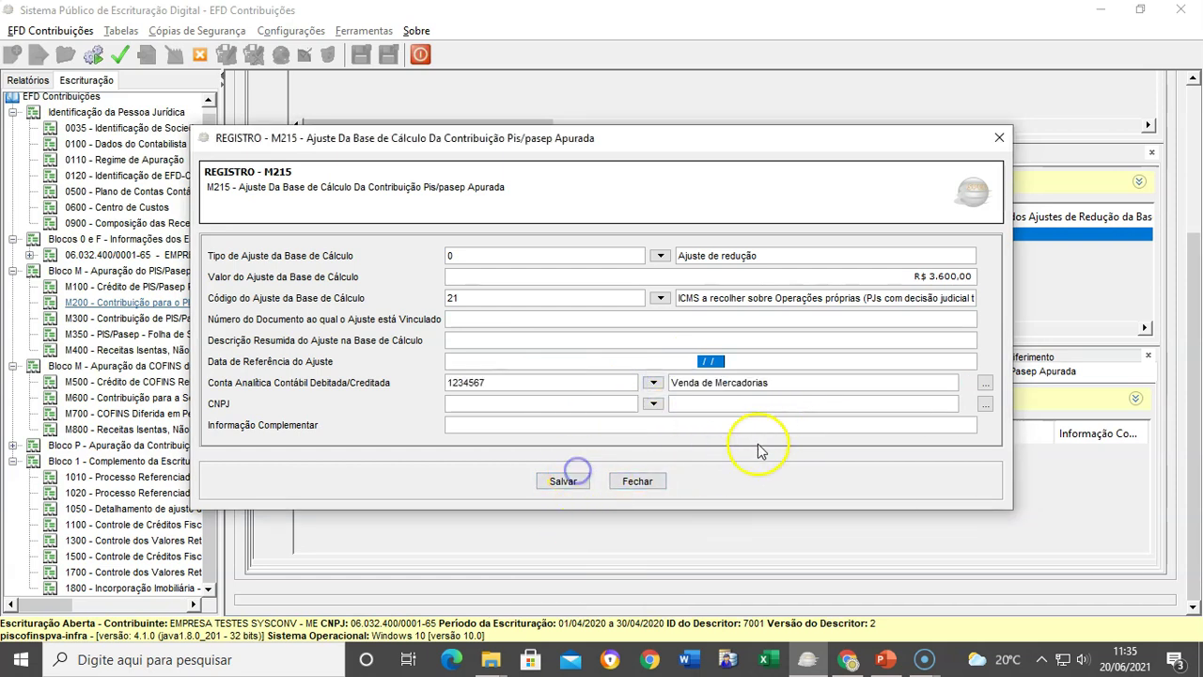
{"action": "left_click", "coordinate": [576, 334]}
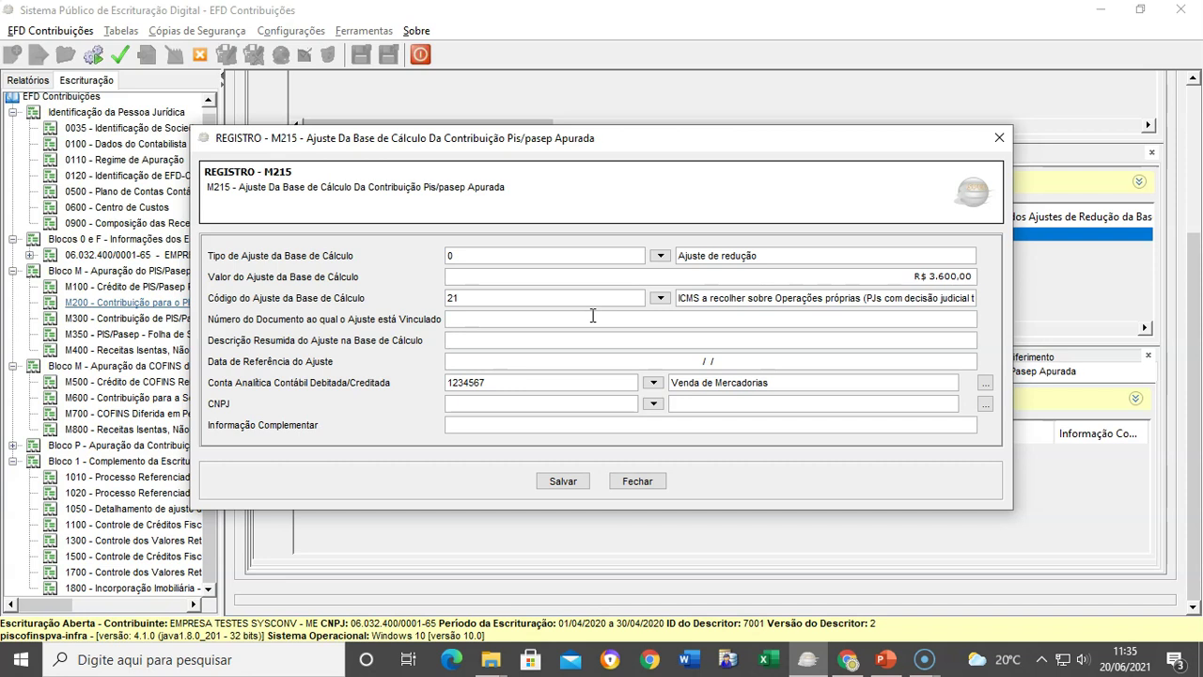
{"action": "left_click", "coordinate": [584, 323]}
{"action": "left_click", "coordinate": [563, 482]}
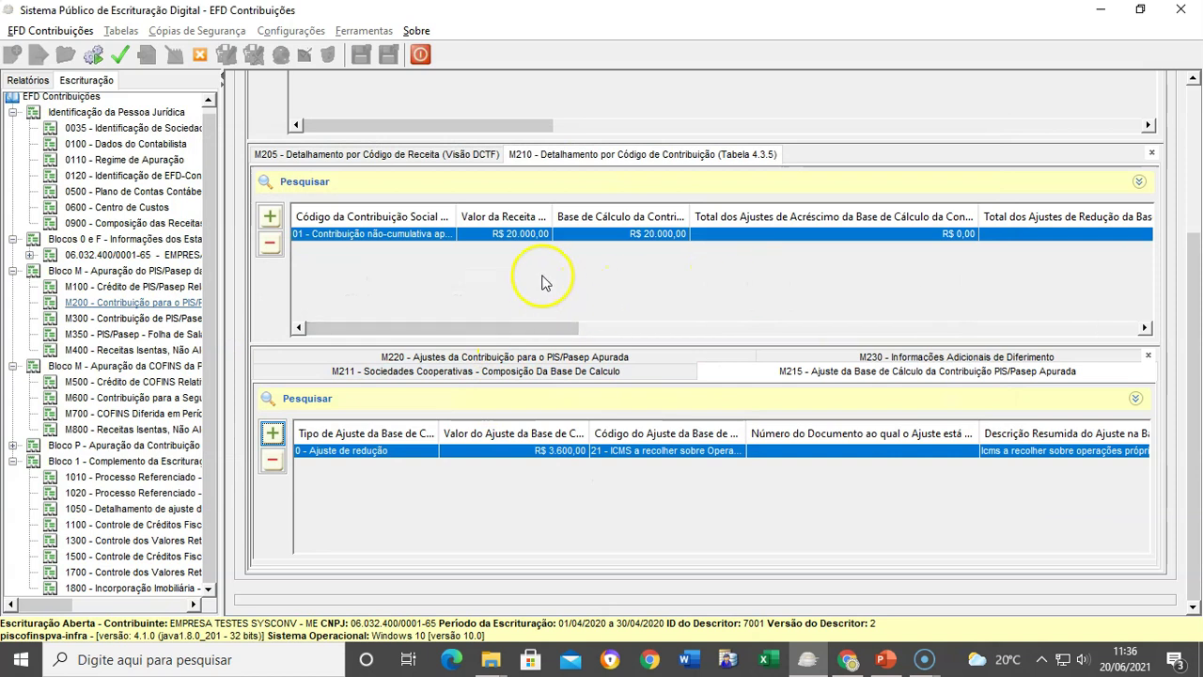
Step: Check the debit value in the M205 record against the total contribution for the period in the M210 record
{"action": "left_click", "coordinate": [393, 156]}
{"action": "left_click", "coordinate": [407, 235]}
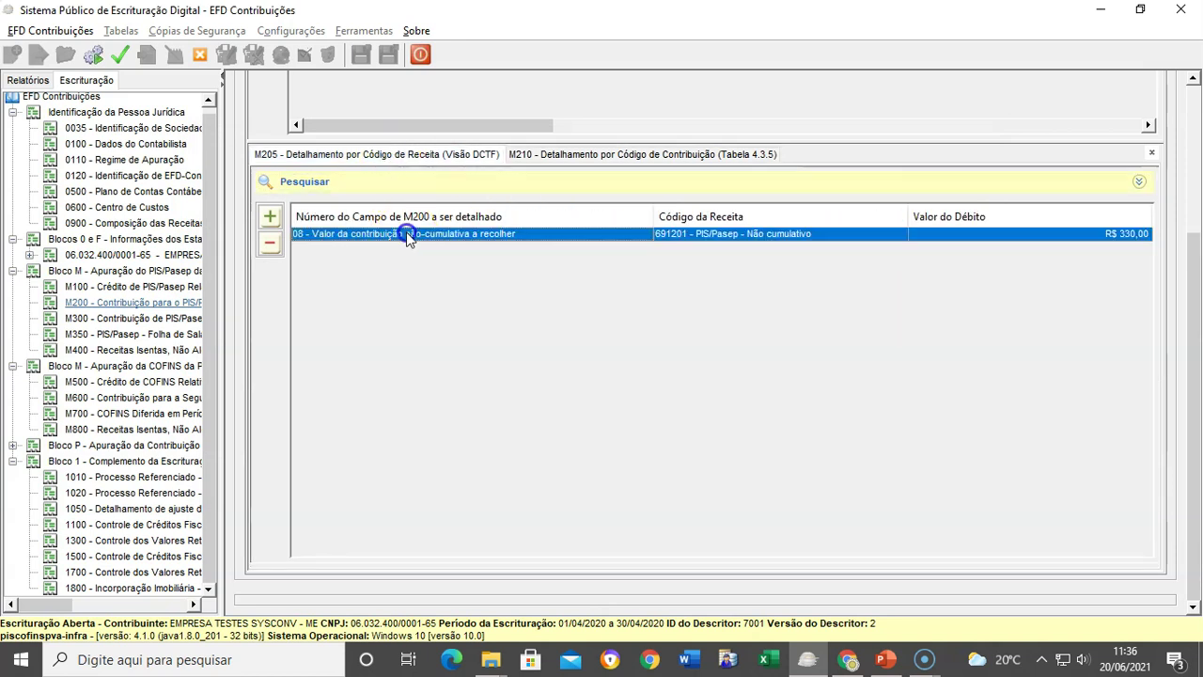
{"action": "double_click", "coordinate": [407, 235]}
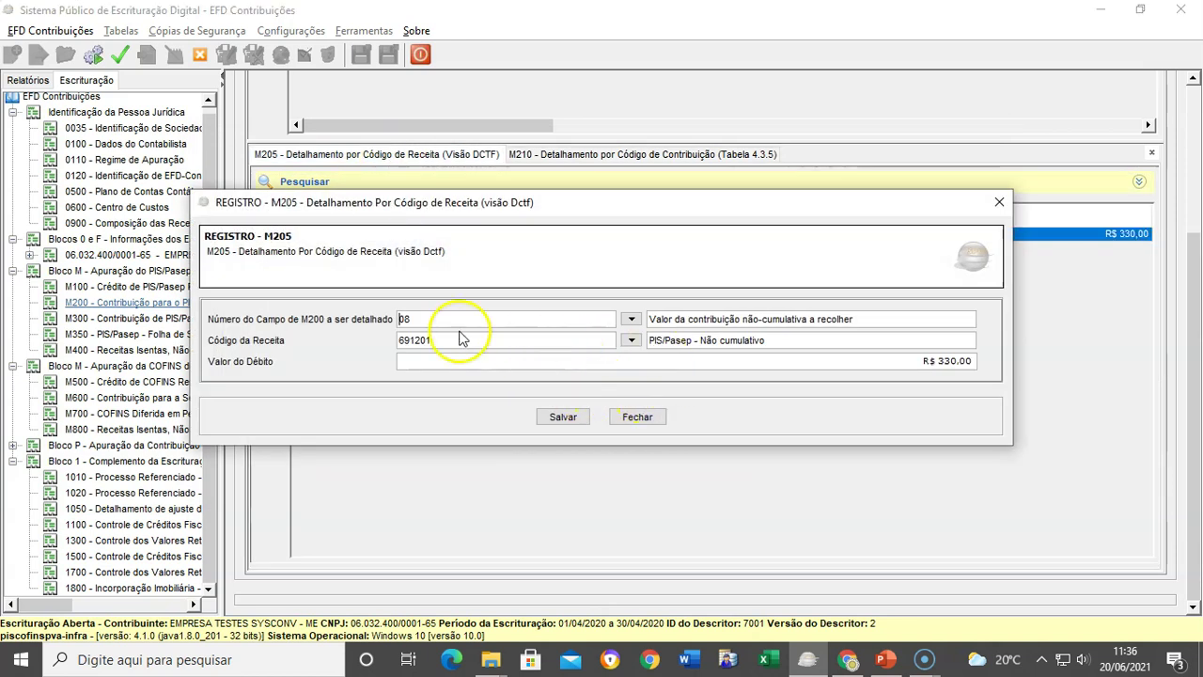
{"action": "left_click", "coordinate": [637, 416]}
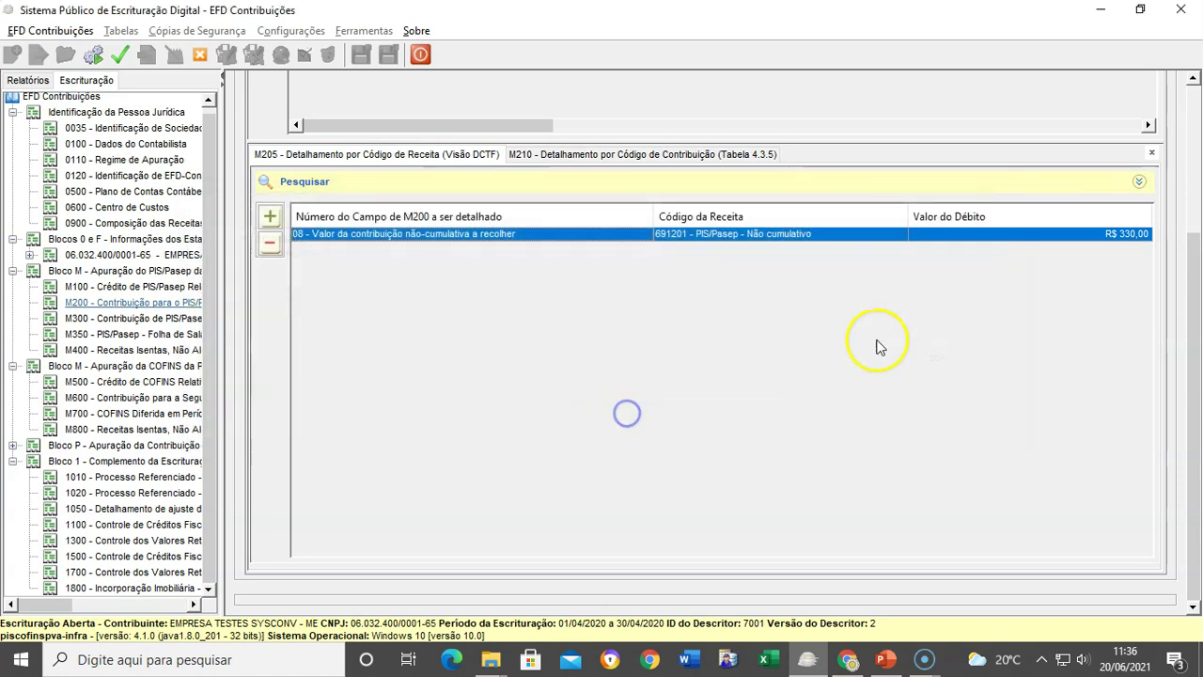
{"action": "left_click", "coordinate": [641, 156]}
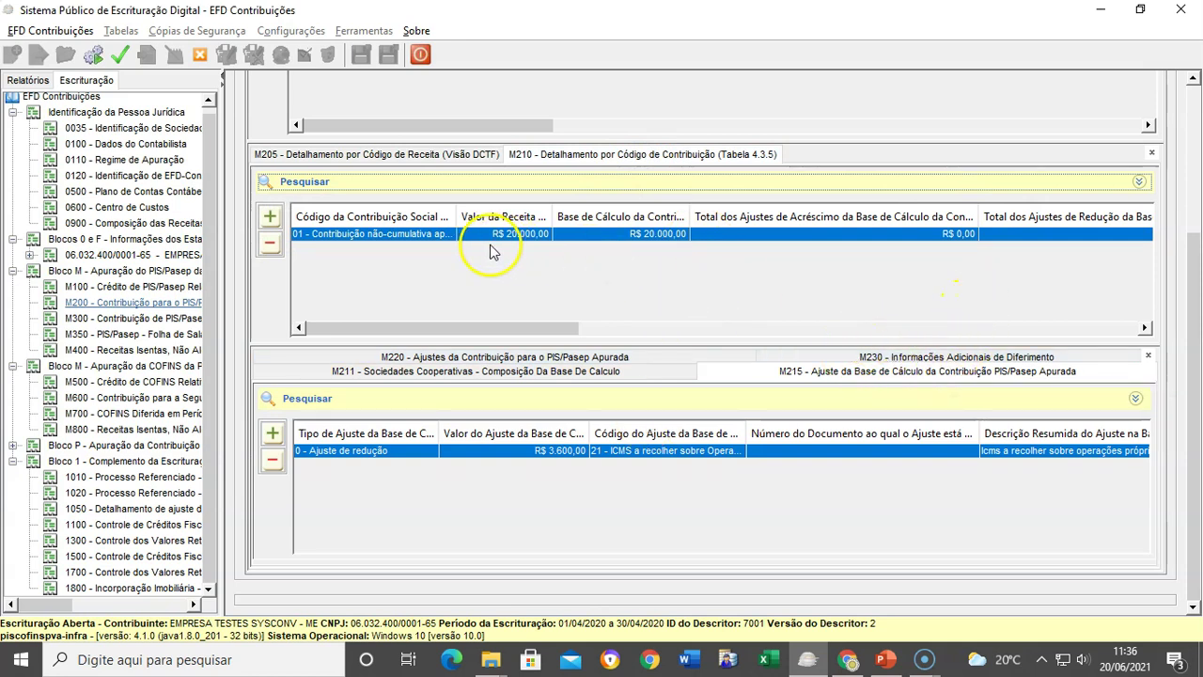
{"action": "double_click", "coordinate": [551, 237]}
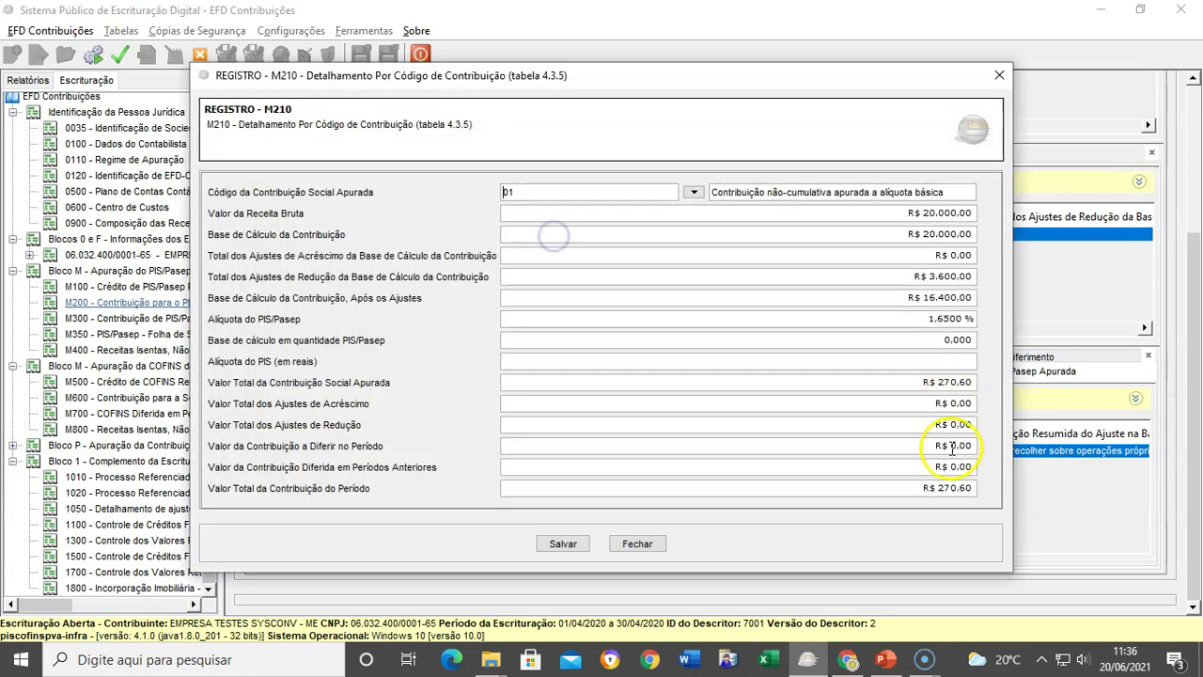
{"action": "double_click", "coordinate": [896, 483]}
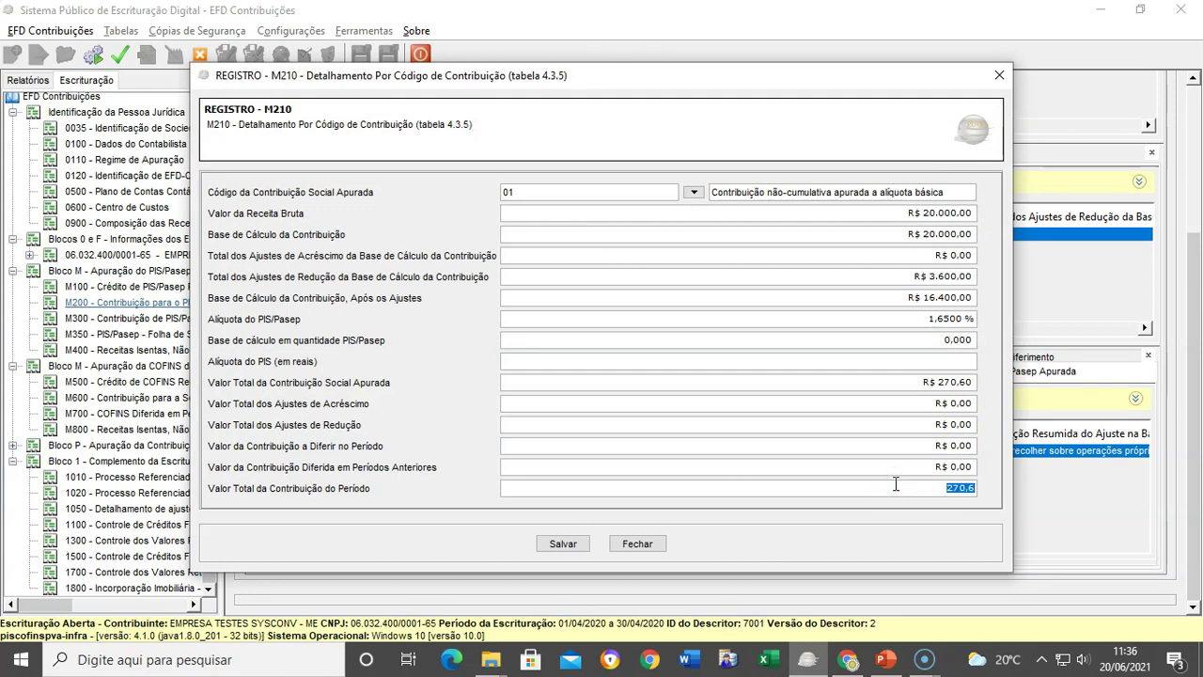
{"action": "left_click", "coordinate": [564, 542]}
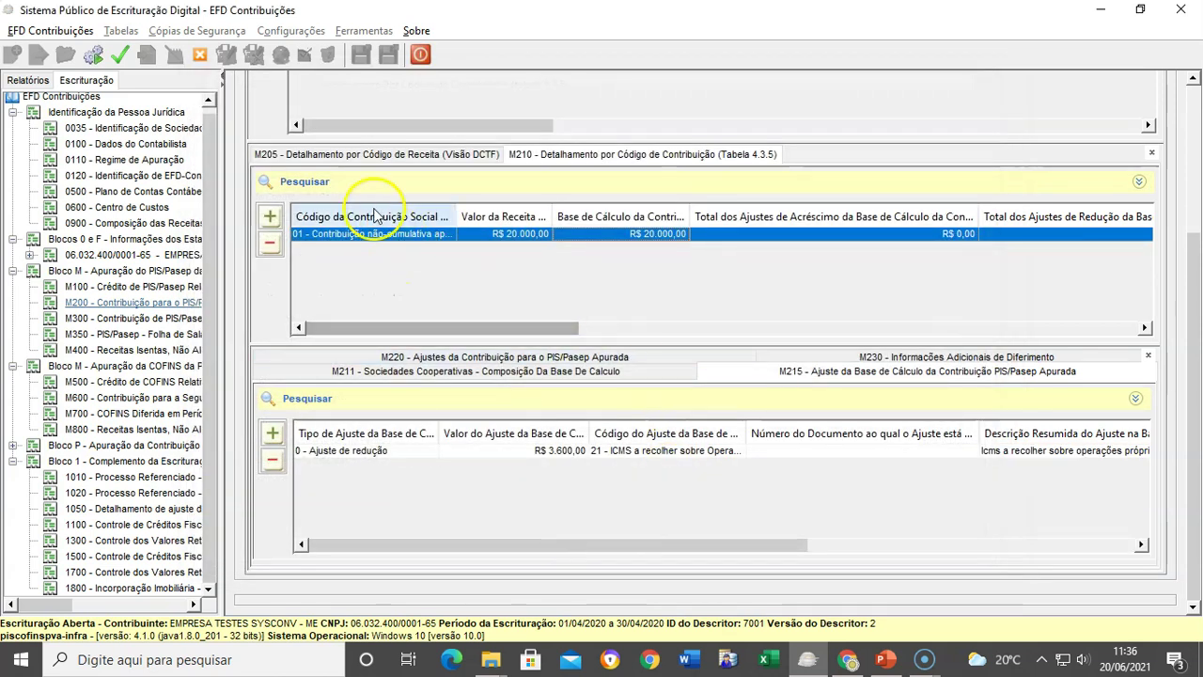
Step: Set the debit value in the M205 record to R$ 270,60 and save it
{"action": "left_click", "coordinate": [350, 154]}
{"action": "double_click", "coordinate": [491, 237]}
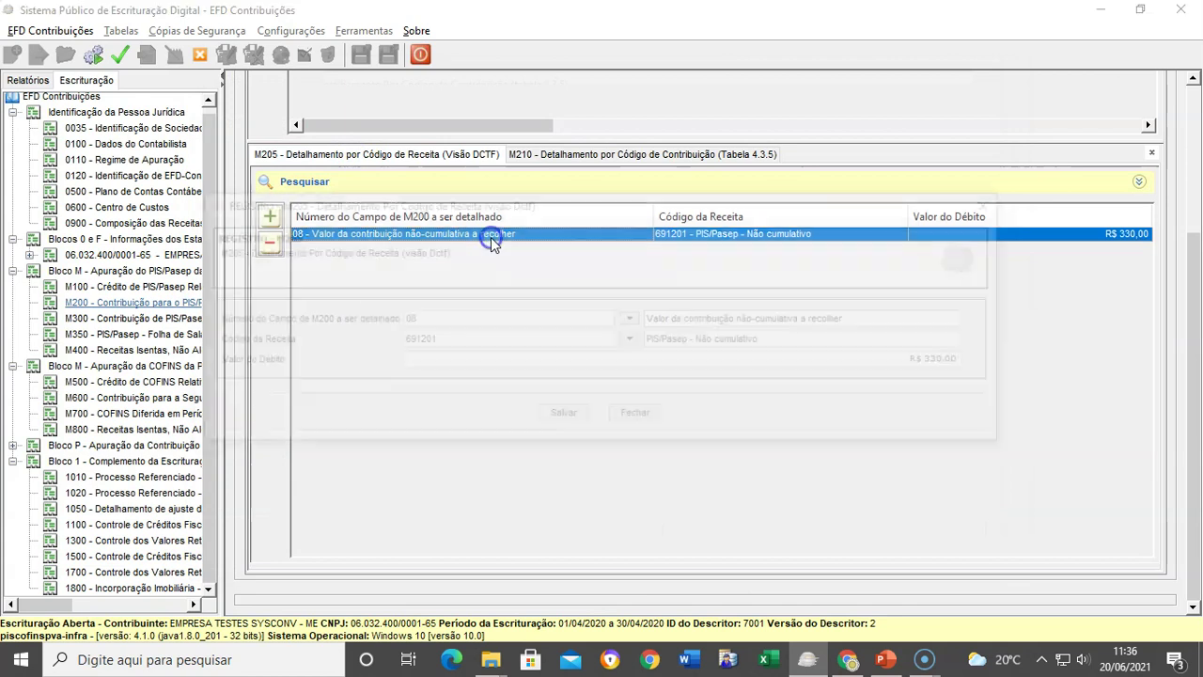
{"action": "left_click", "coordinate": [781, 362]}
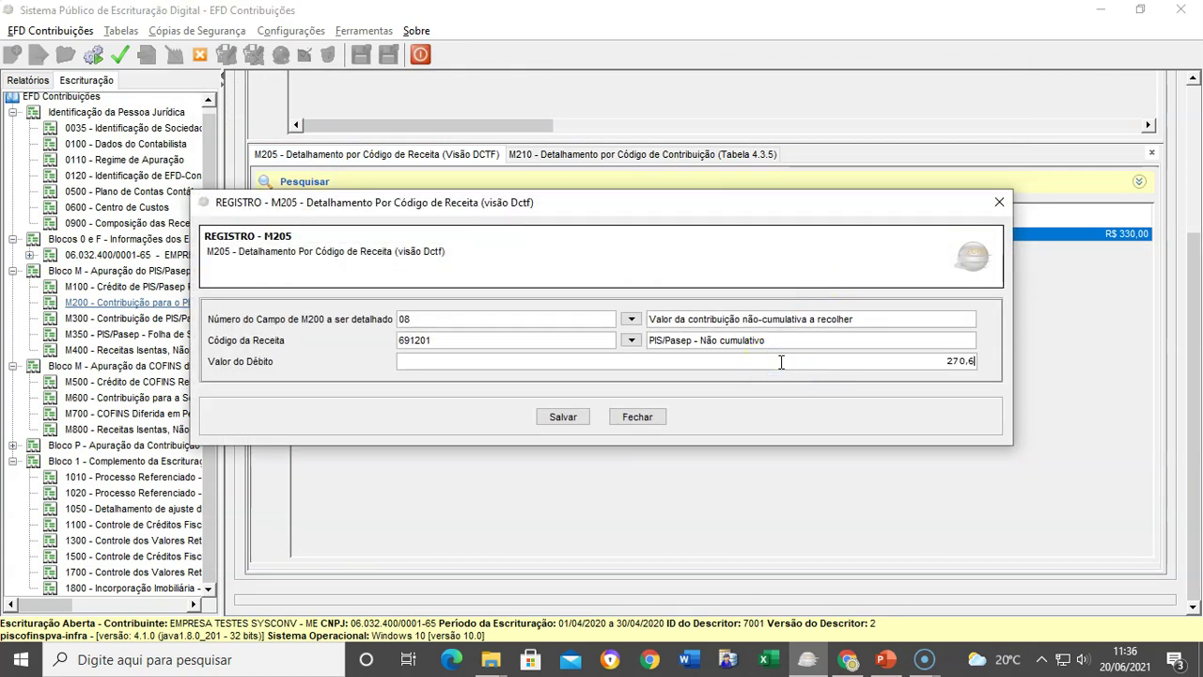
{"action": "left_click", "coordinate": [788, 345]}
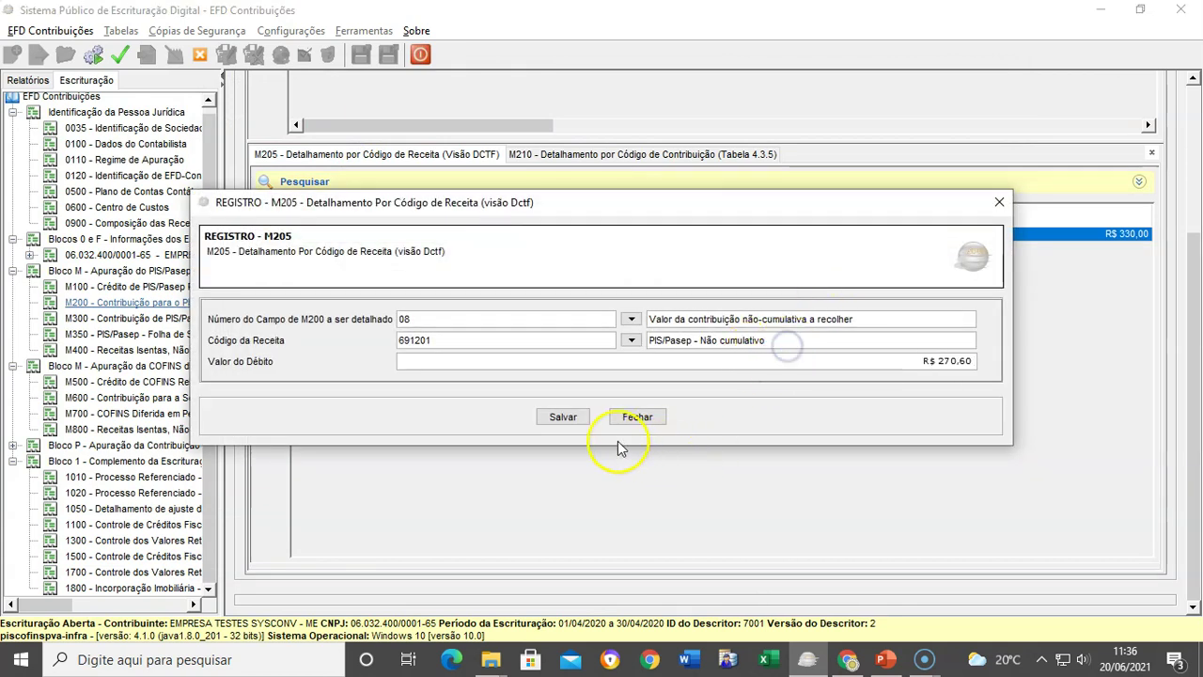
{"action": "left_click", "coordinate": [564, 419]}
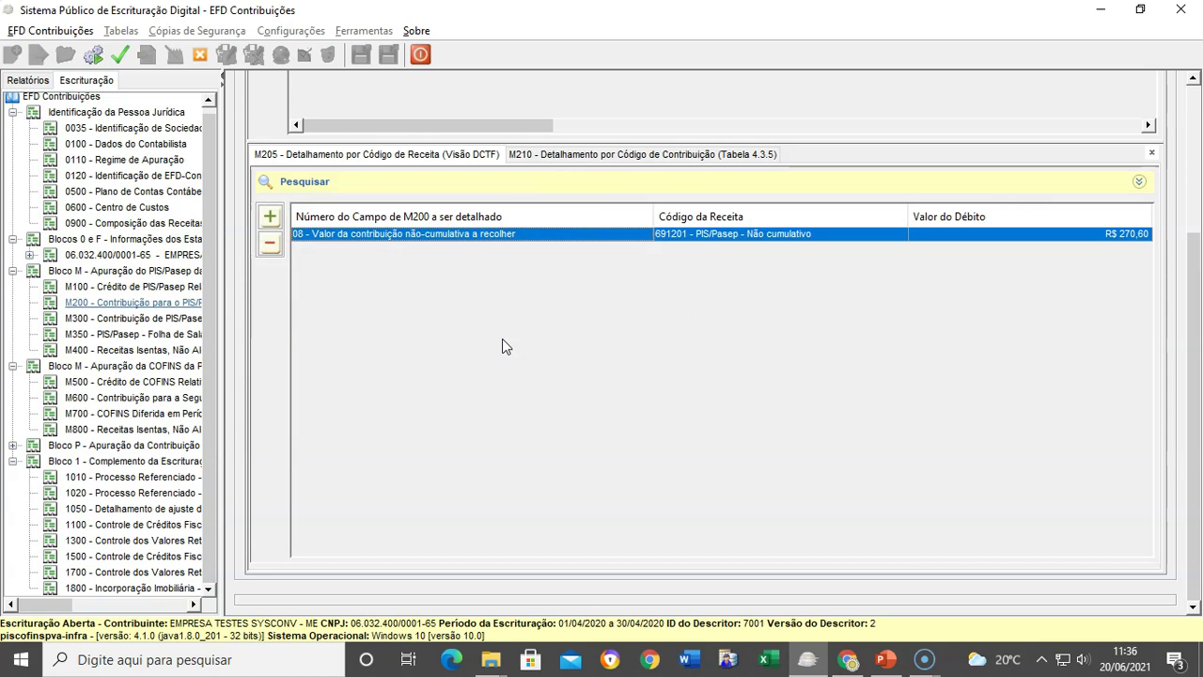
Step: In the M610 record under M600, set the total base reduction adjustments to R$ 3.600,00, update the calculated amounts, and save the record
{"action": "left_click", "coordinate": [141, 398]}
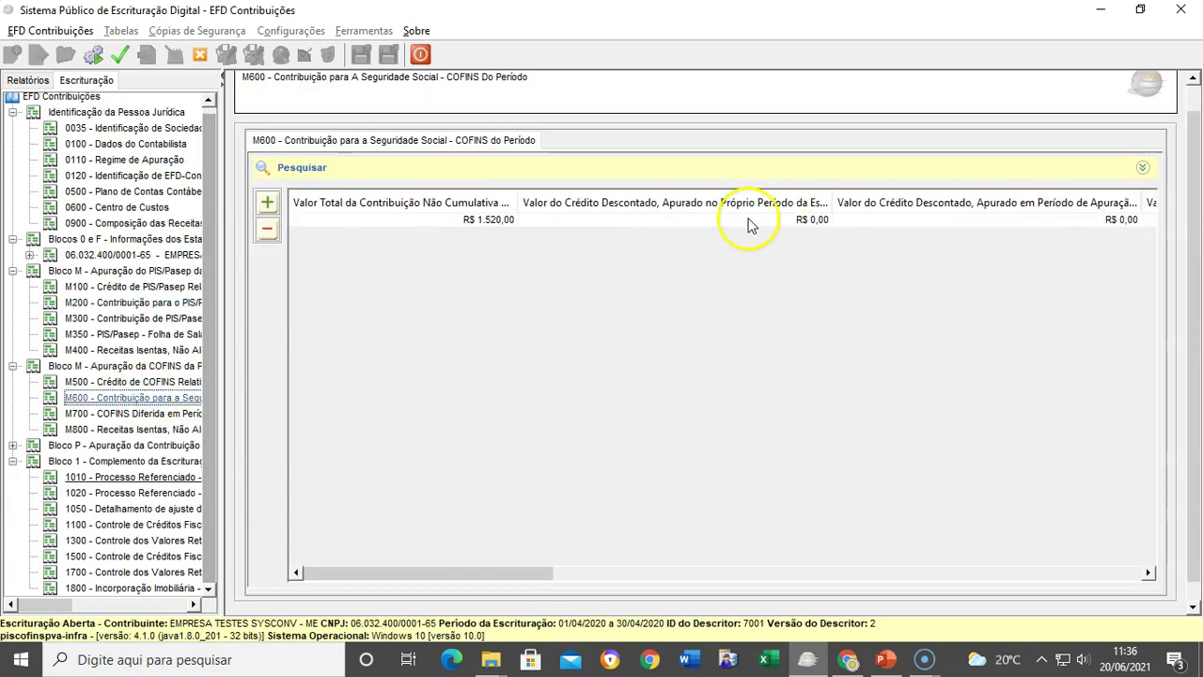
{"action": "left_click", "coordinate": [626, 220]}
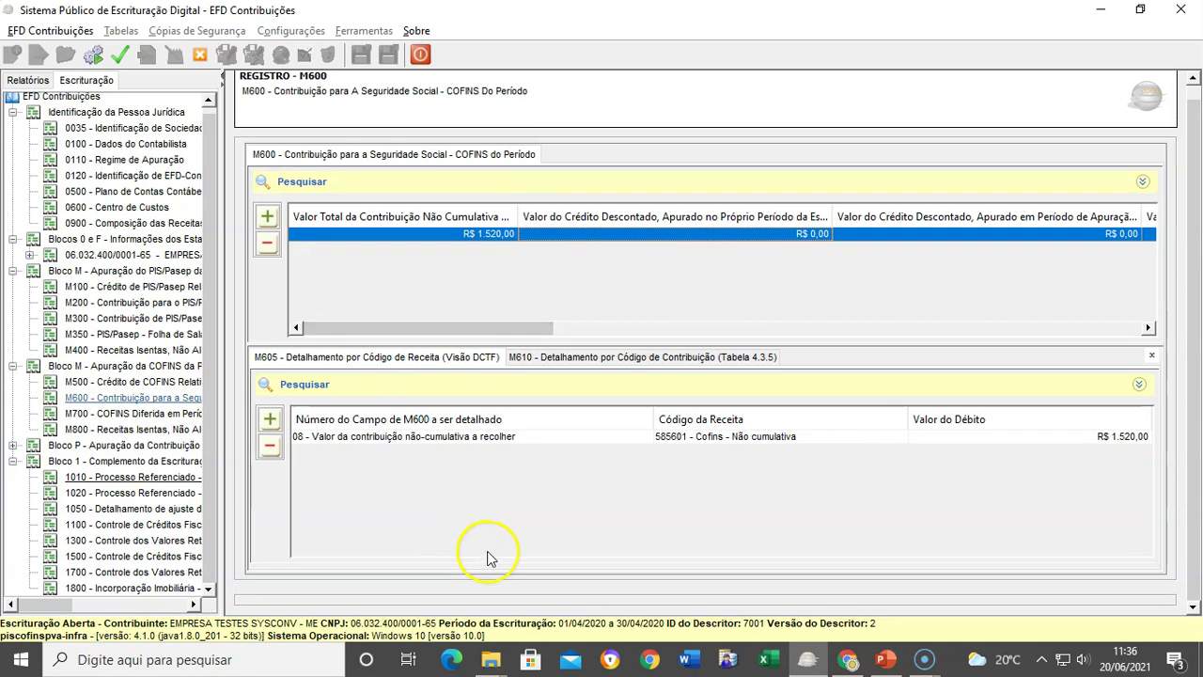
{"action": "left_click", "coordinate": [638, 364]}
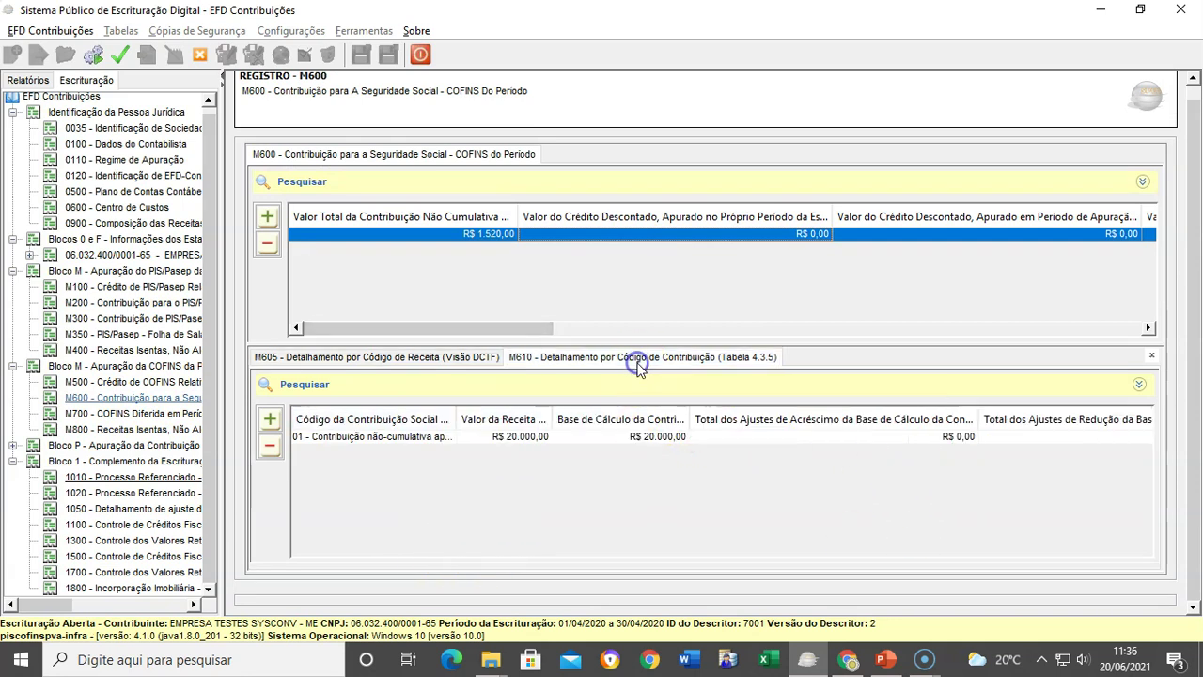
{"action": "double_click", "coordinate": [592, 440]}
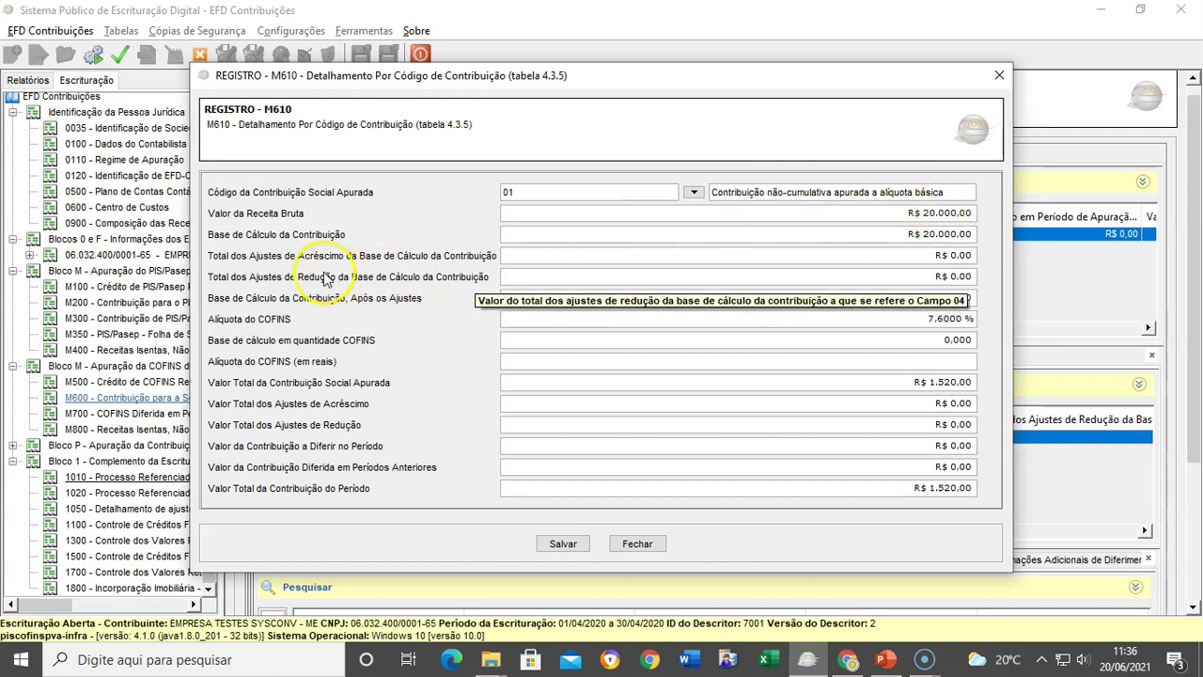
{"action": "left_click", "coordinate": [523, 278]}
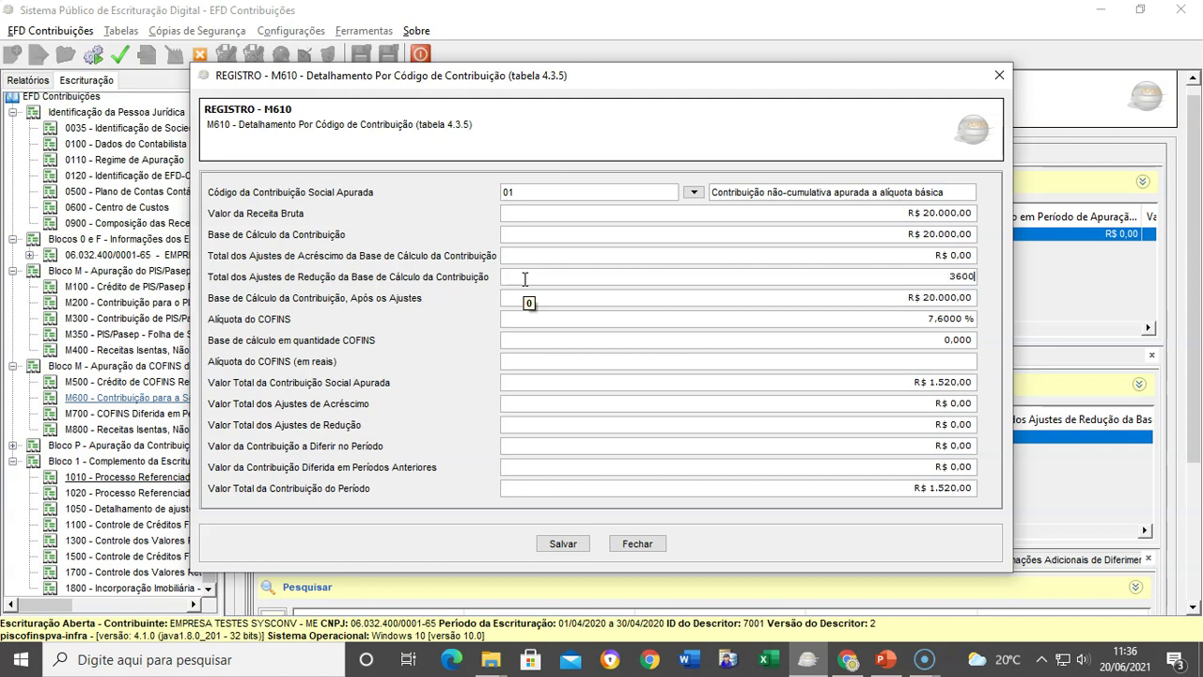
{"action": "key", "text": "Tab"}
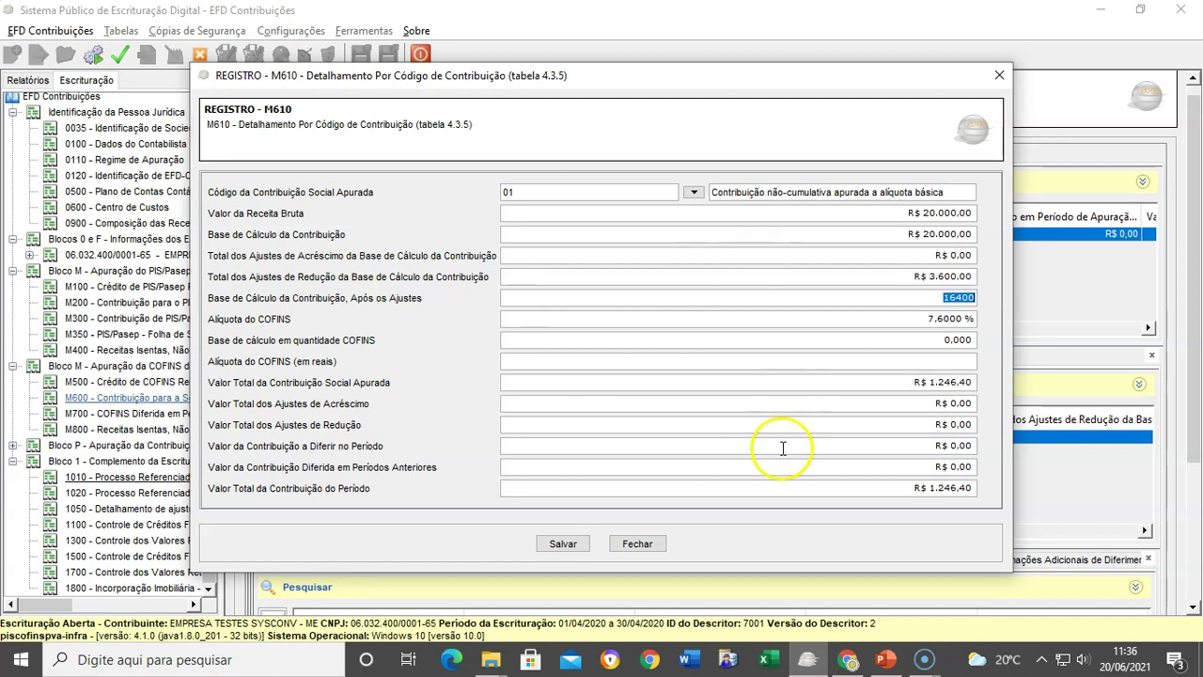
{"action": "left_click", "coordinate": [790, 483]}
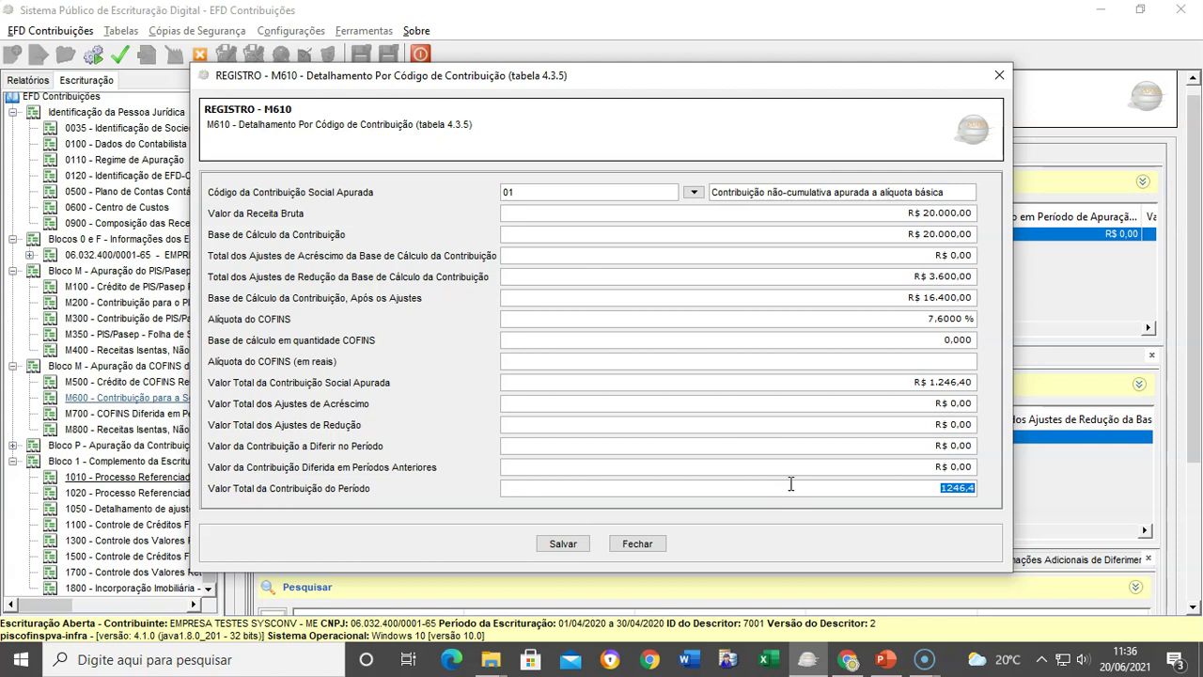
{"action": "left_click", "coordinate": [578, 543]}
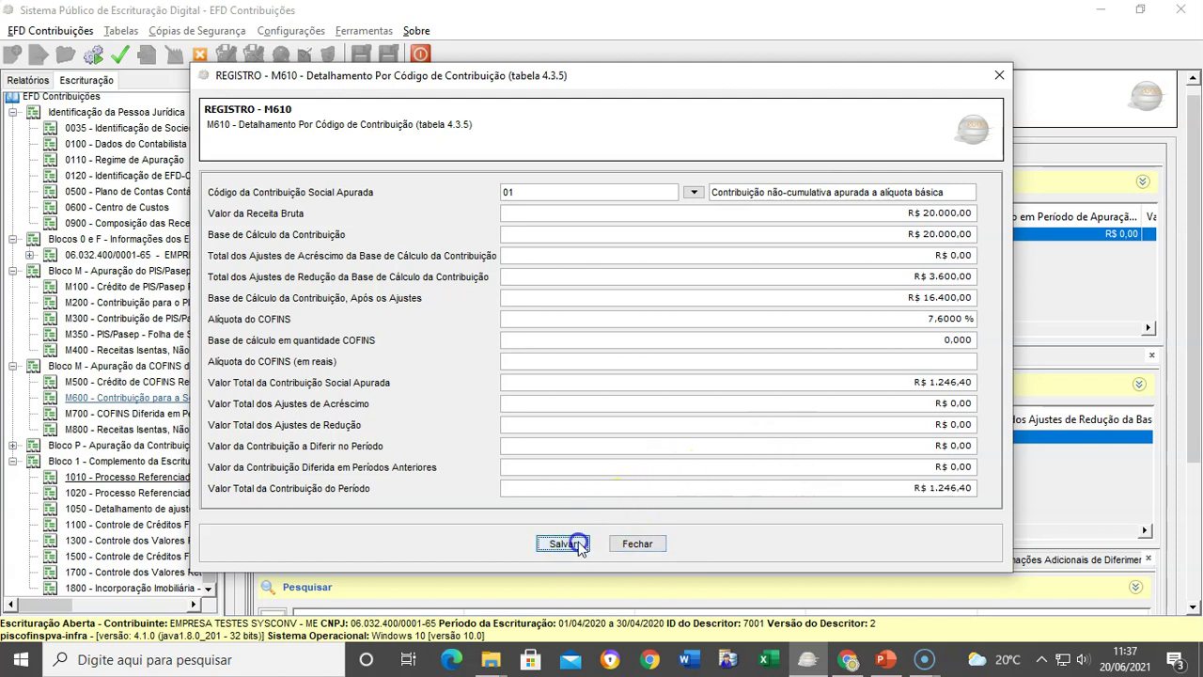
Step: Set the M600 record's total non-cumulative contribution for the period to R$ 1.246,40, update the total due, and save the record
{"action": "double_click", "coordinate": [567, 235]}
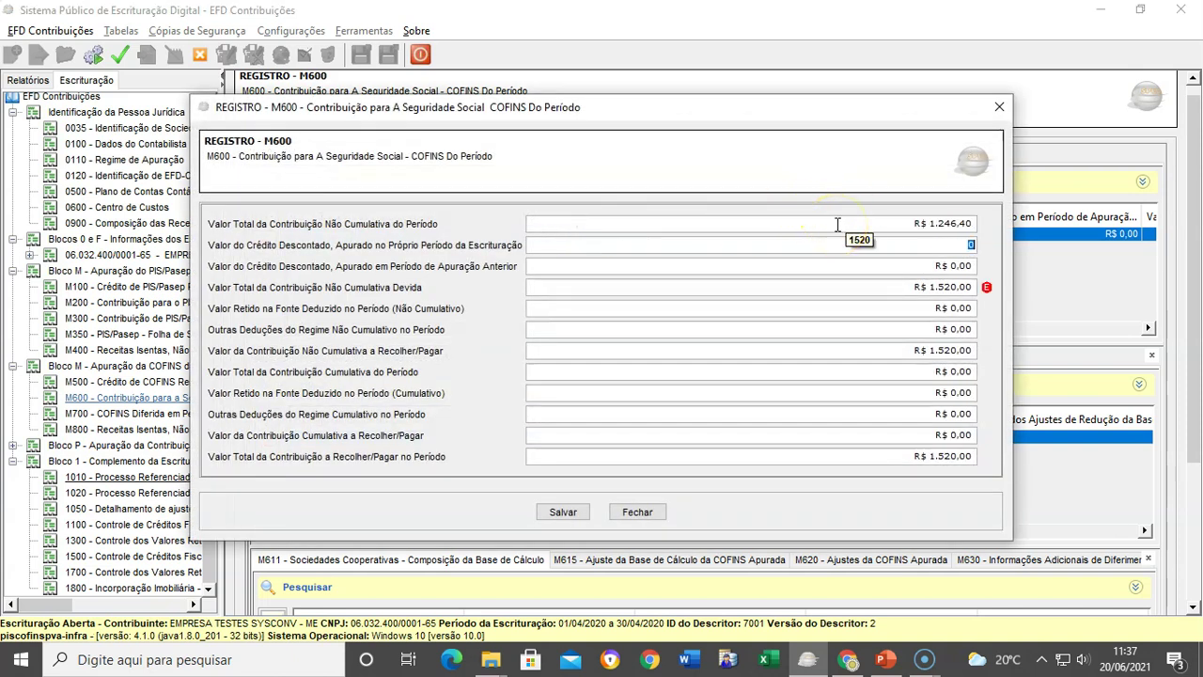
{"action": "left_click", "coordinate": [865, 289]}
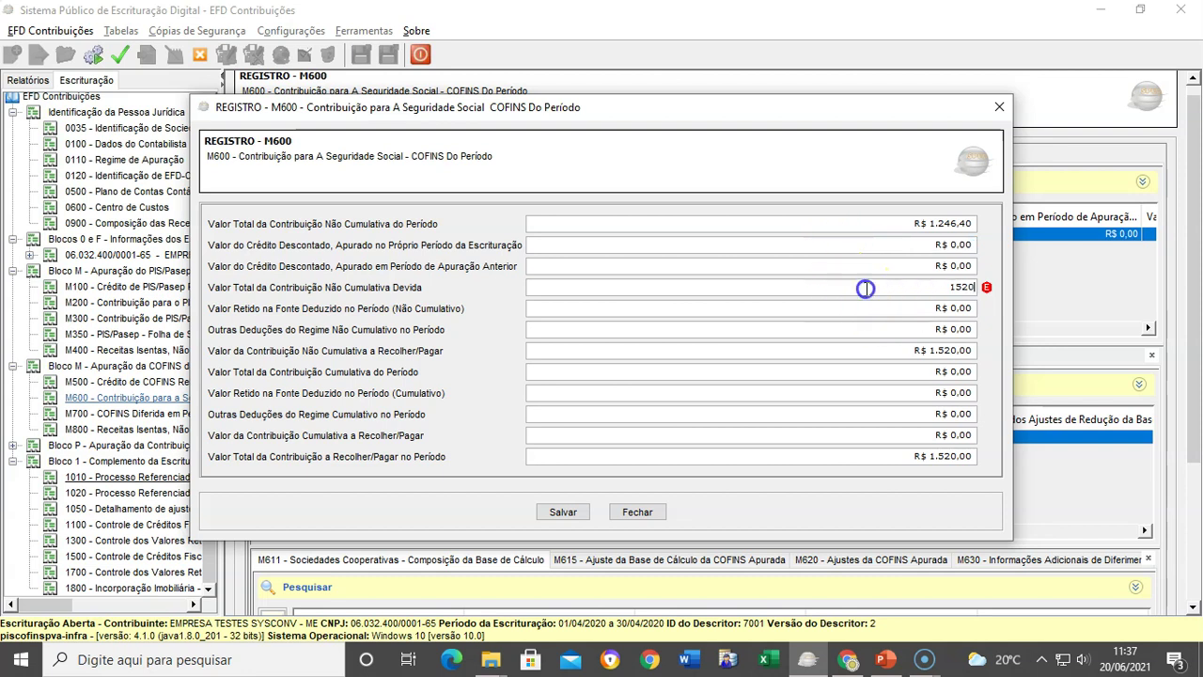
{"action": "key", "text": "Tab"}
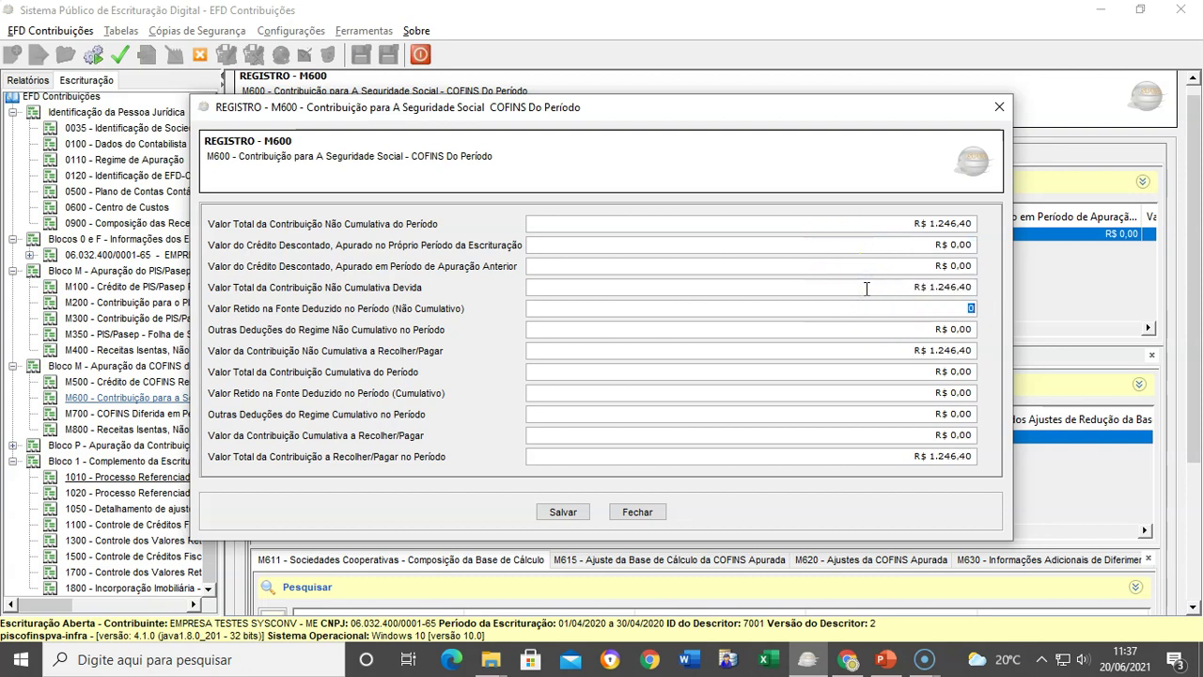
{"action": "left_click", "coordinate": [563, 512]}
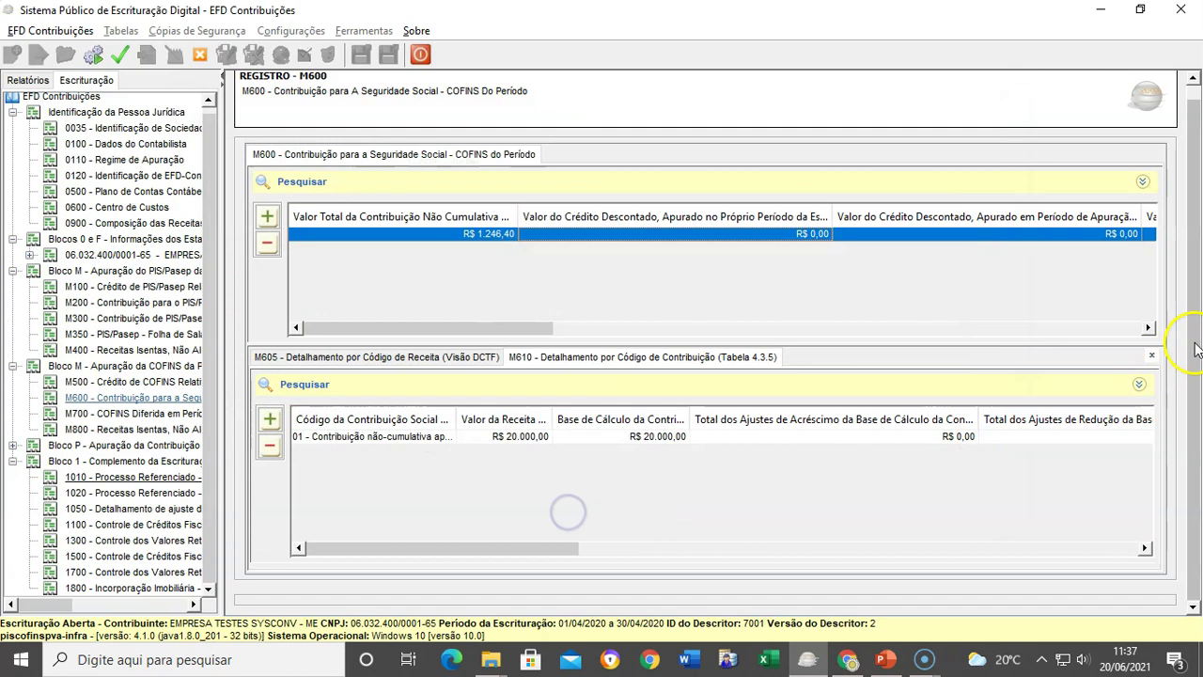
Step: Set the debit value in the M605 record to R$ 1.246,40 and save it
{"action": "left_click", "coordinate": [558, 359]}
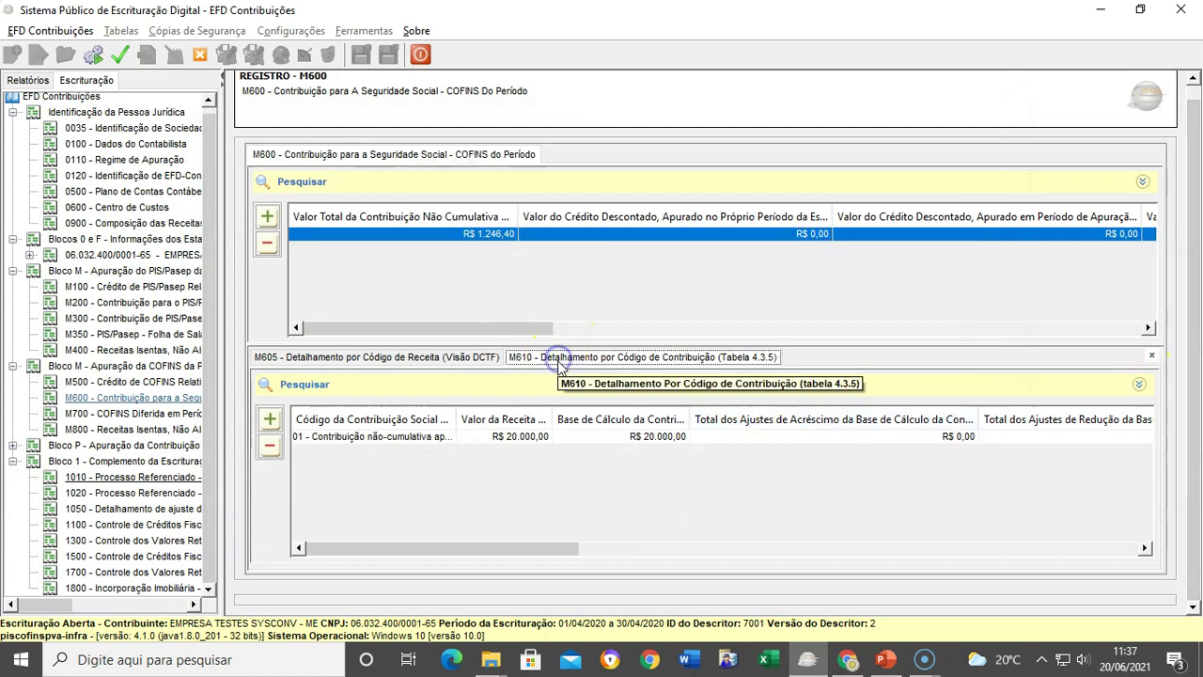
{"action": "left_click", "coordinate": [414, 357]}
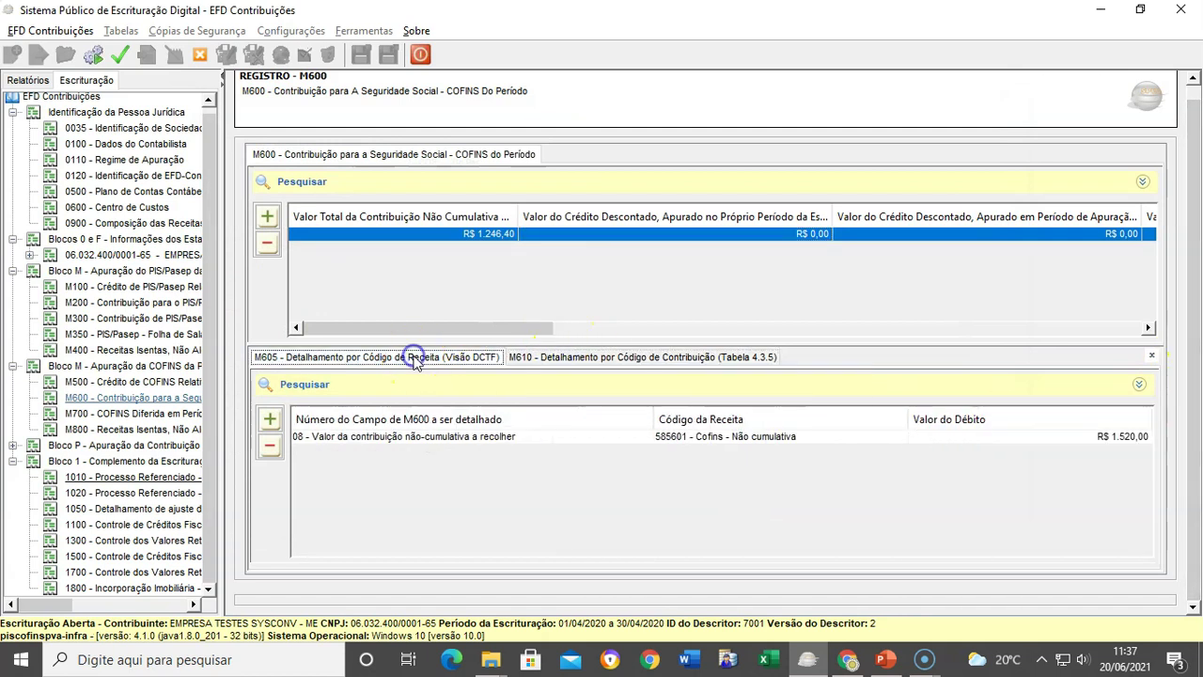
{"action": "double_click", "coordinate": [419, 440]}
{"action": "left_click", "coordinate": [875, 357]}
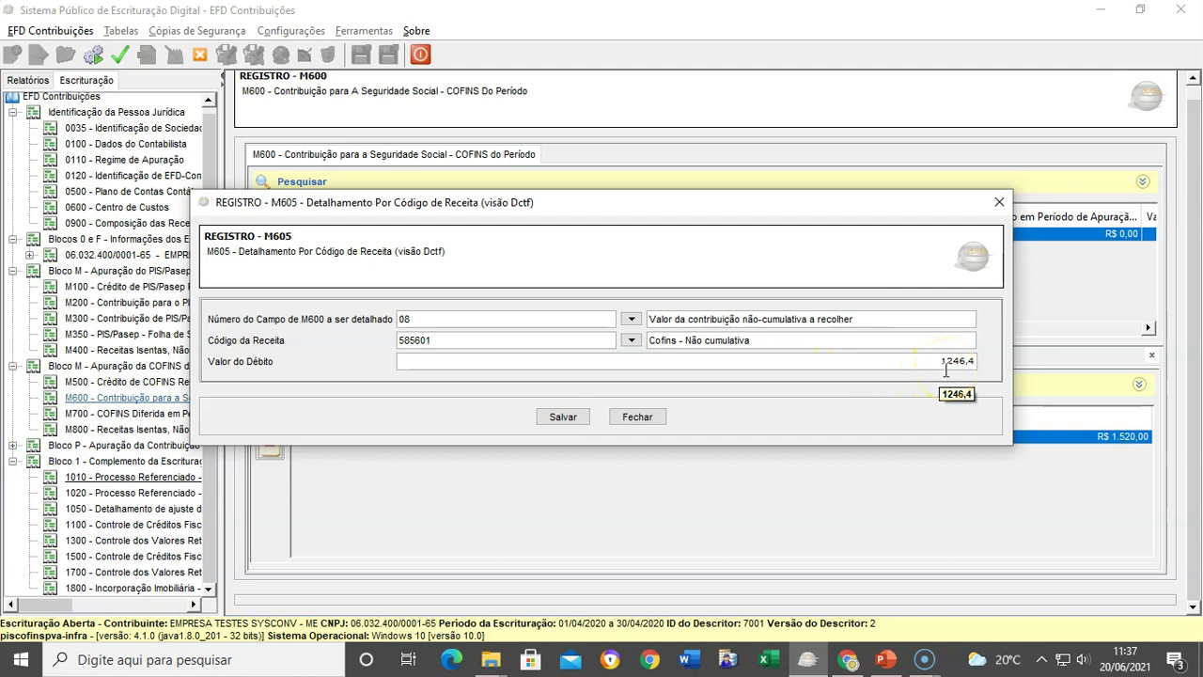
{"action": "left_click", "coordinate": [564, 417]}
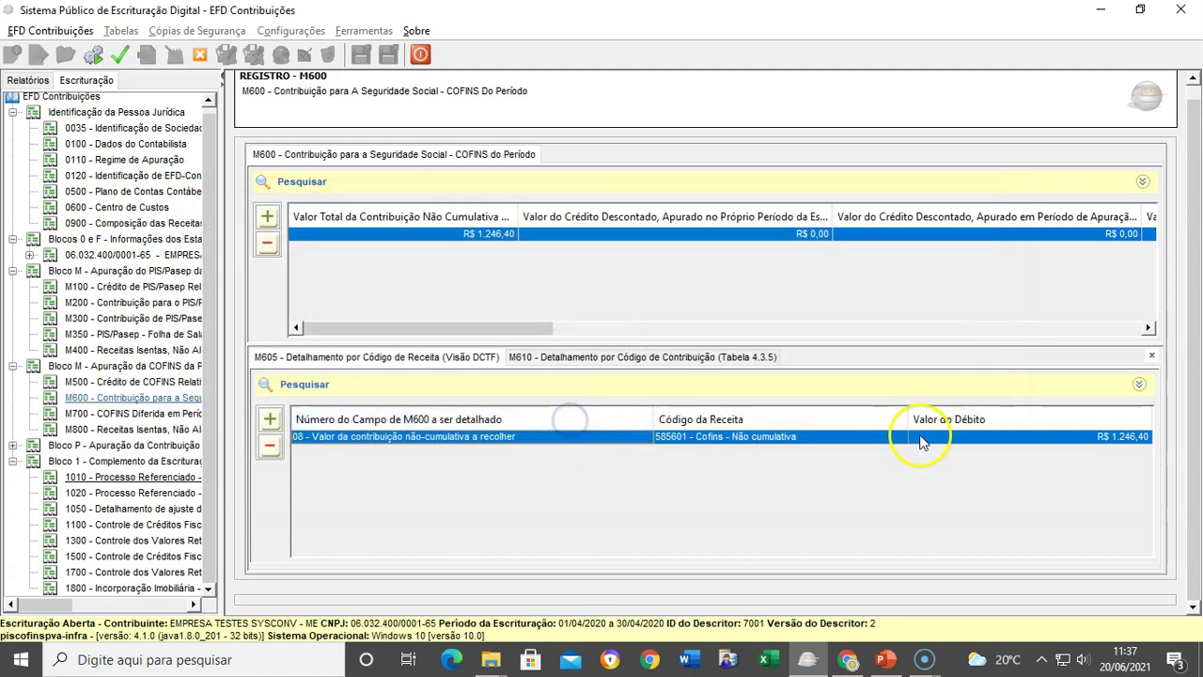
Step: Add an M615 base adjustment under the M610 record with type 0 (Ajuste de redução), value R$ 3.600,00 and adjustment code 21
{"action": "left_click", "coordinate": [585, 364]}
{"action": "scroll", "coordinate": [1088, 438], "scroll_direction": "right", "scroll_amount": 5}
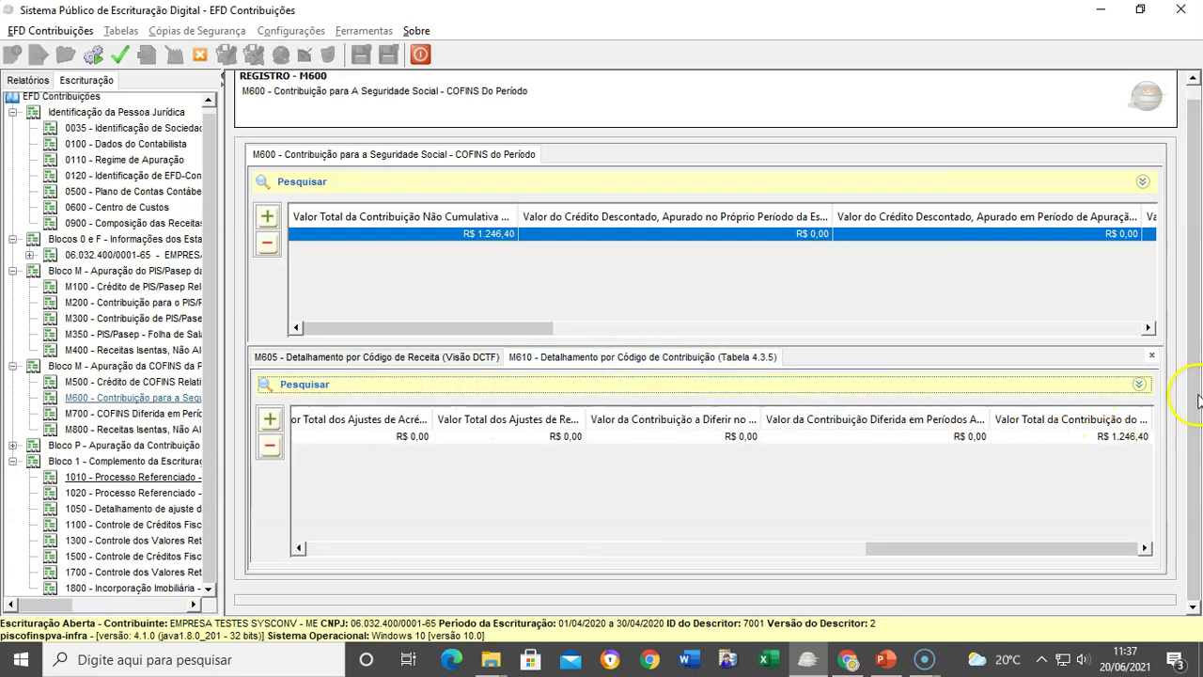
{"action": "left_click", "coordinate": [840, 437]}
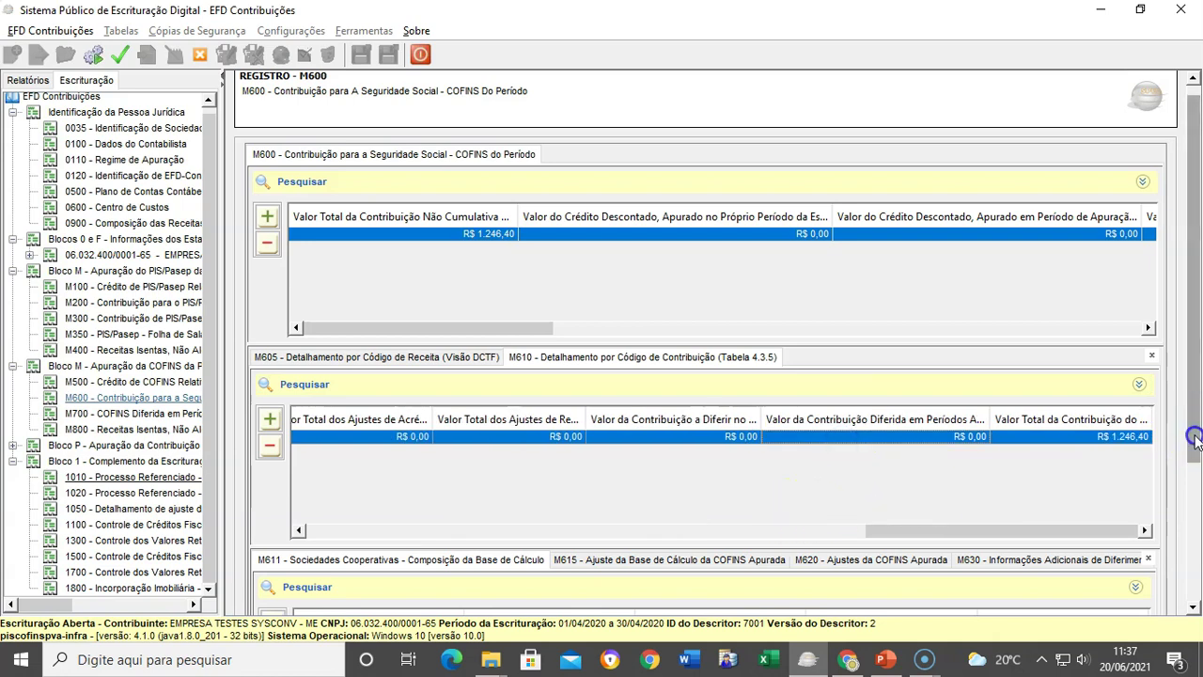
{"action": "scroll", "coordinate": [1186, 451], "scroll_direction": "down", "scroll_amount": 5}
{"action": "left_click", "coordinate": [564, 358]}
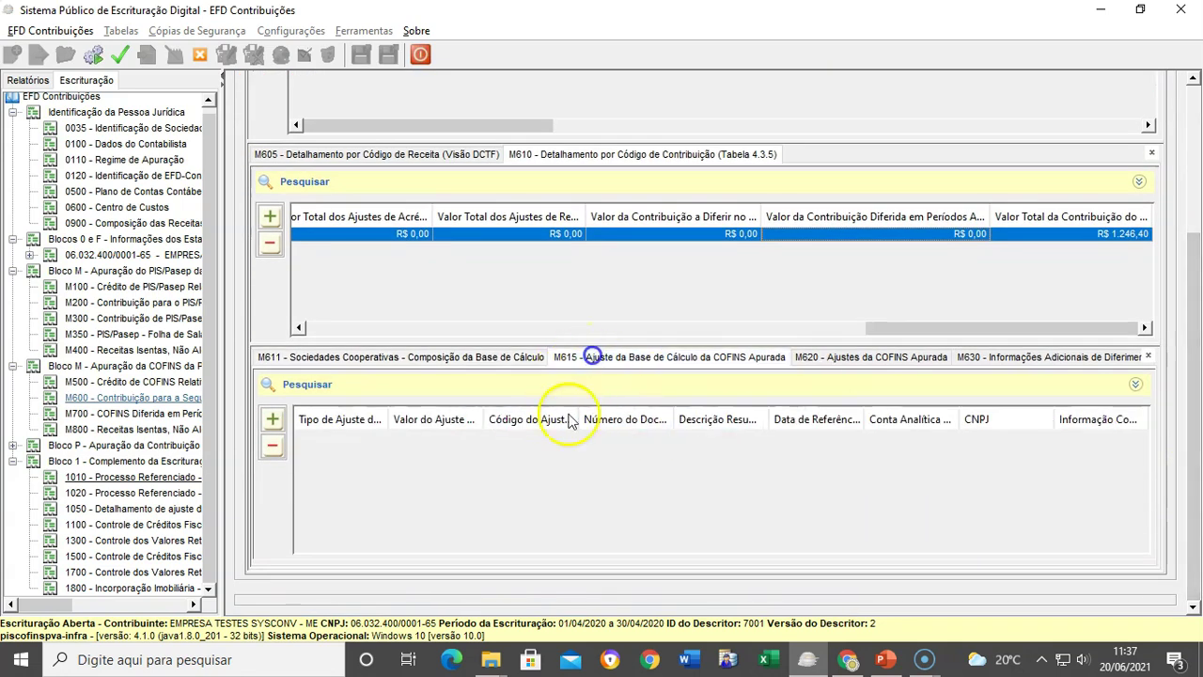
{"action": "left_click", "coordinate": [272, 419]}
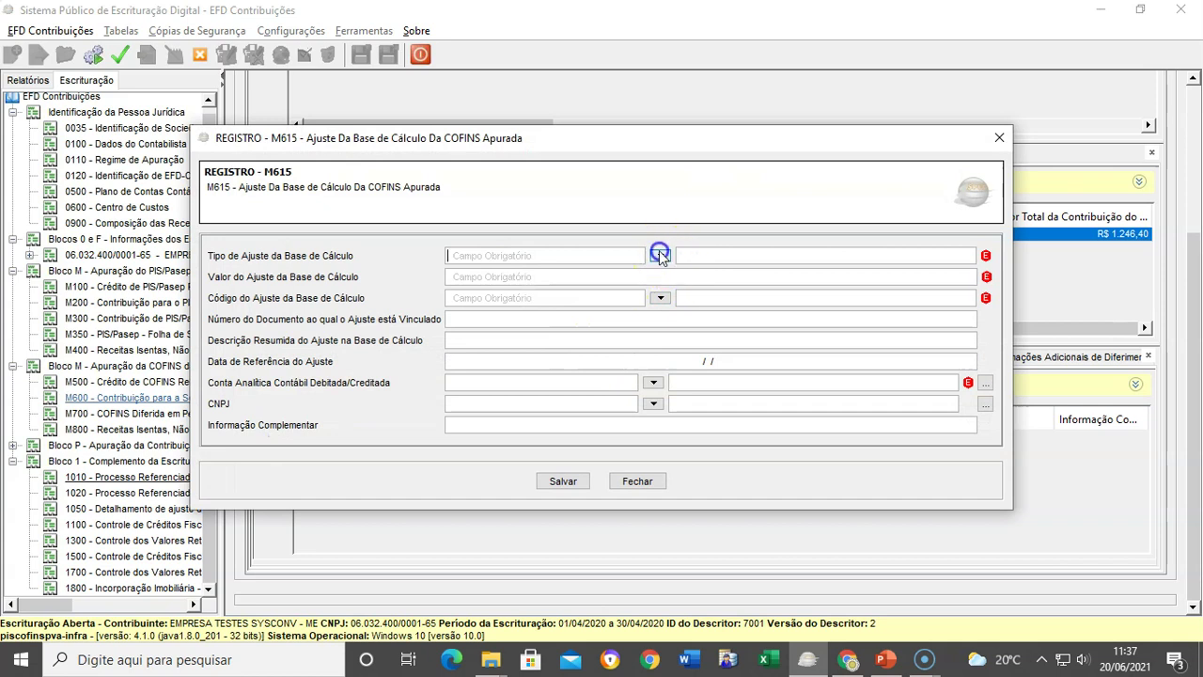
{"action": "left_click", "coordinate": [660, 255]}
{"action": "left_click", "coordinate": [695, 318]}
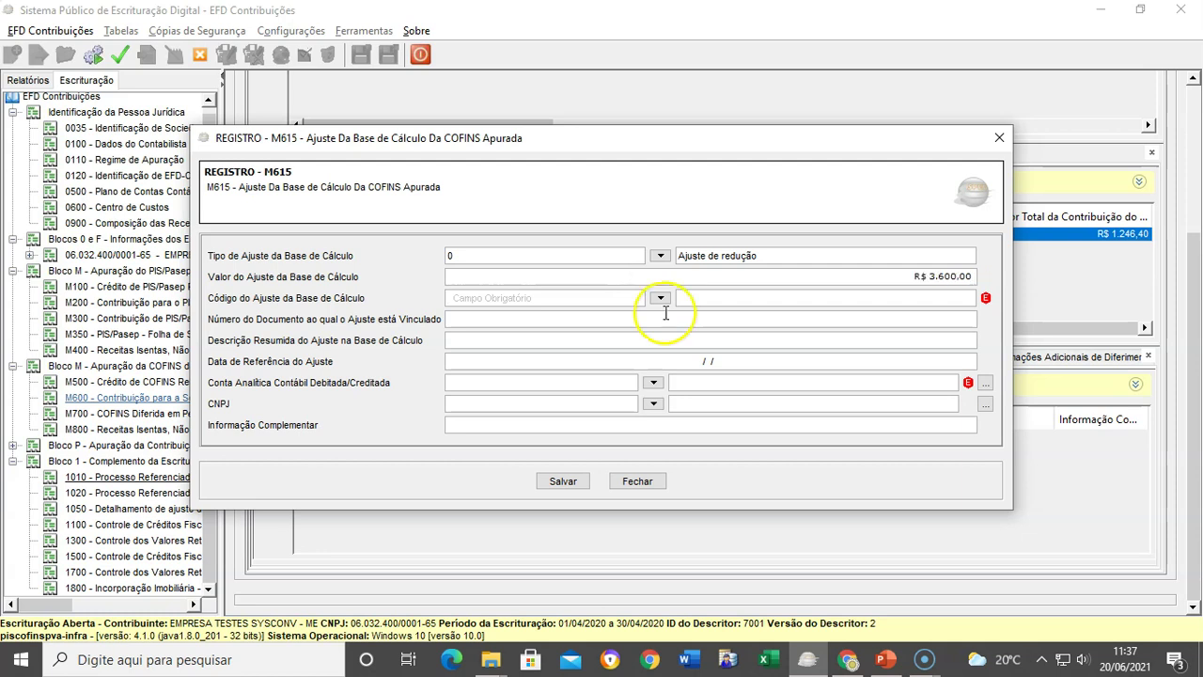
{"action": "left_click", "coordinate": [660, 298]}
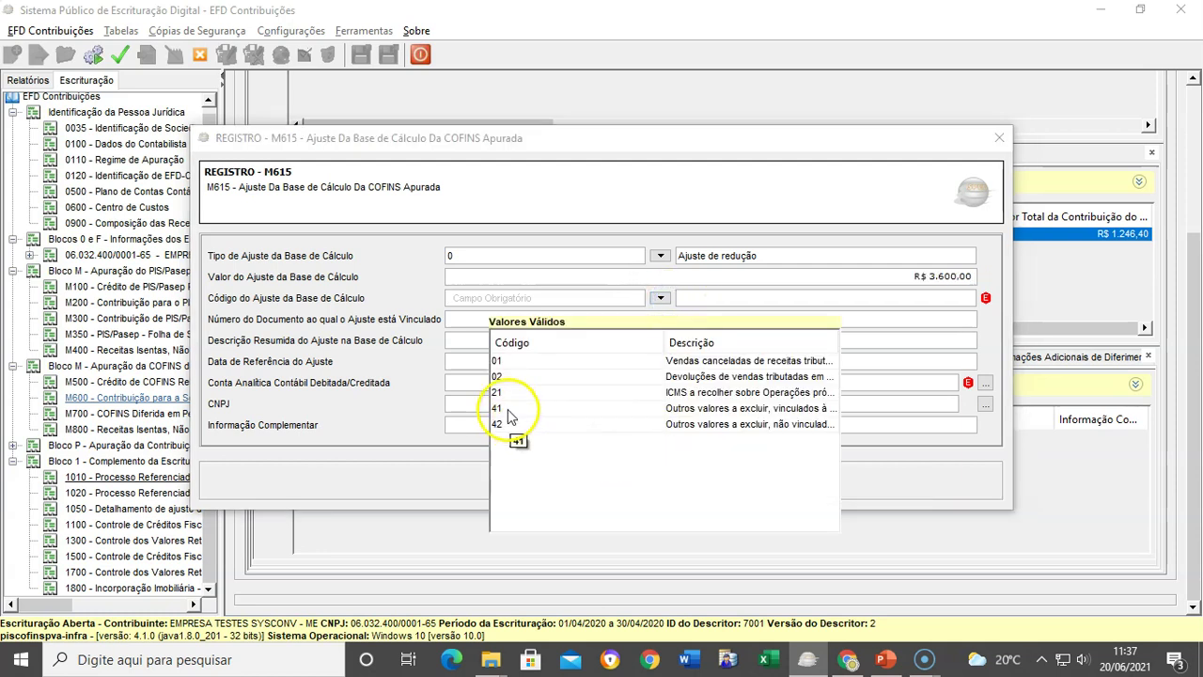
{"action": "left_click", "coordinate": [632, 393]}
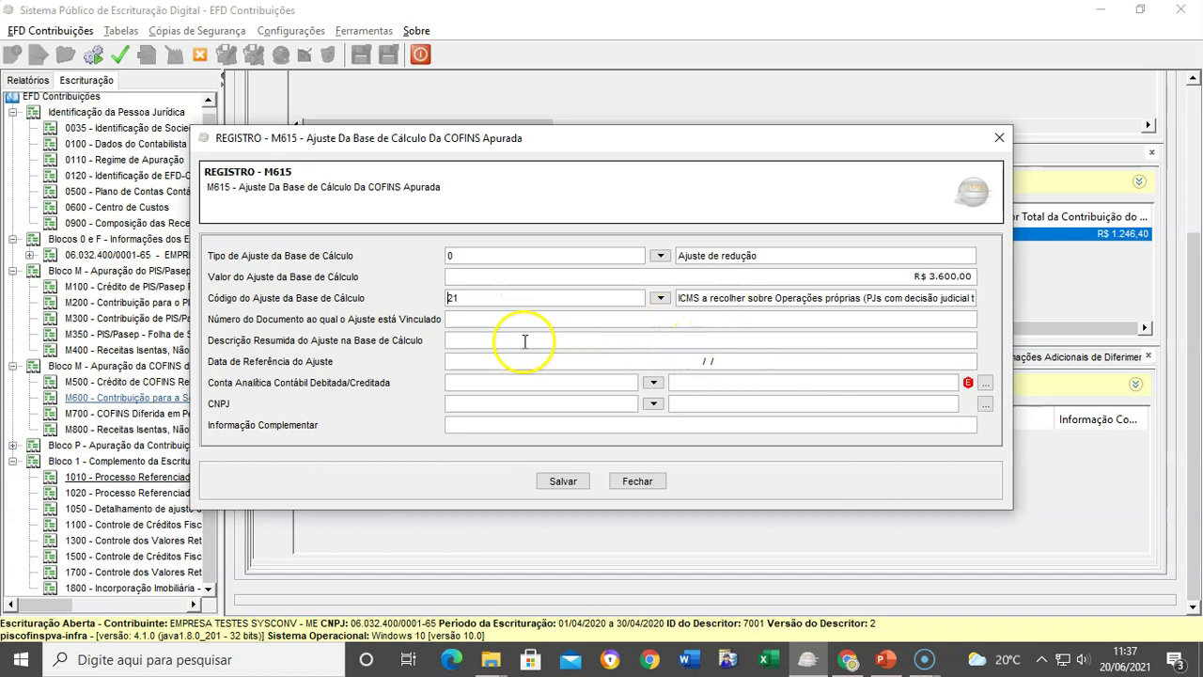
Step: Assign the Venda de Mercadorias ledger account to the M615 adjustment and save it
{"action": "left_click", "coordinate": [653, 382]}
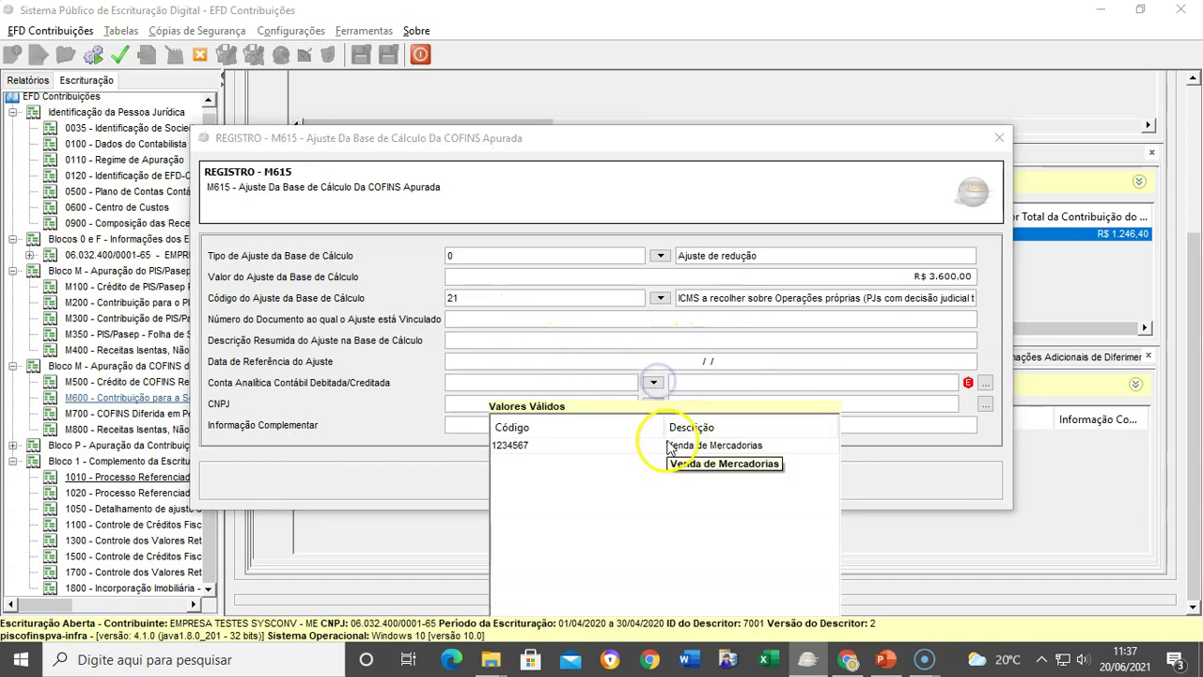
{"action": "left_click", "coordinate": [670, 446]}
{"action": "left_click", "coordinate": [571, 482]}
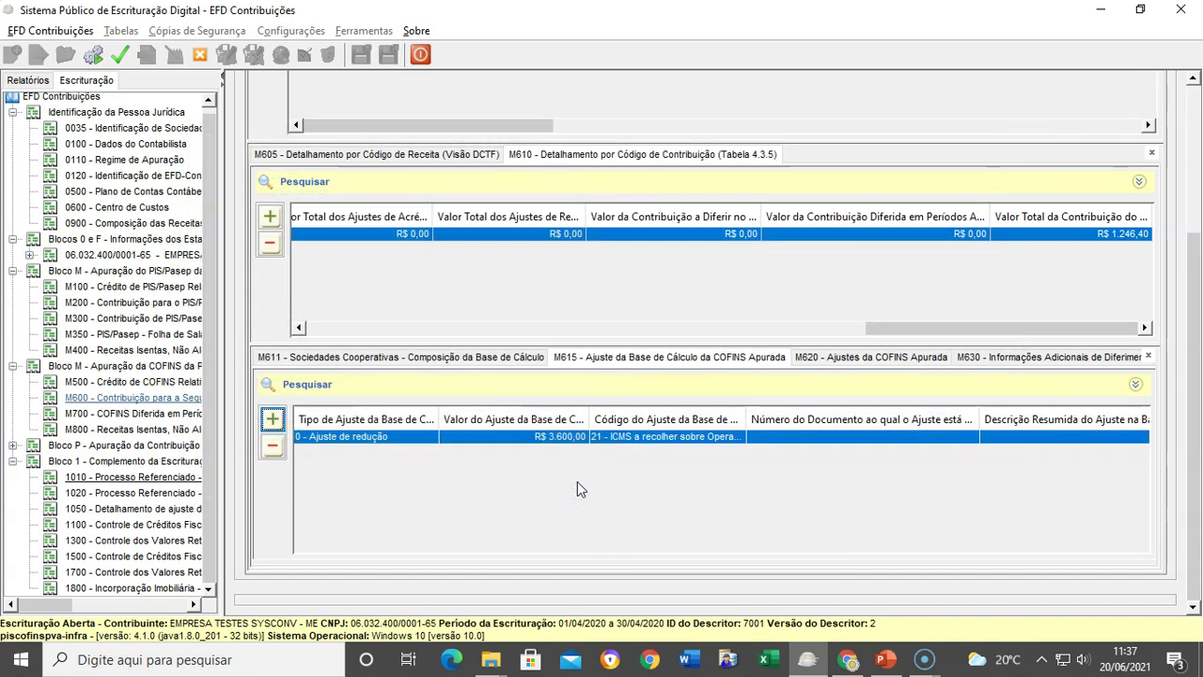
Step: Copy the description "Icms a recolher sobre operações próprias" from the M215 adjustment under M210, and return to the M600 record
{"action": "left_click", "coordinate": [531, 445]}
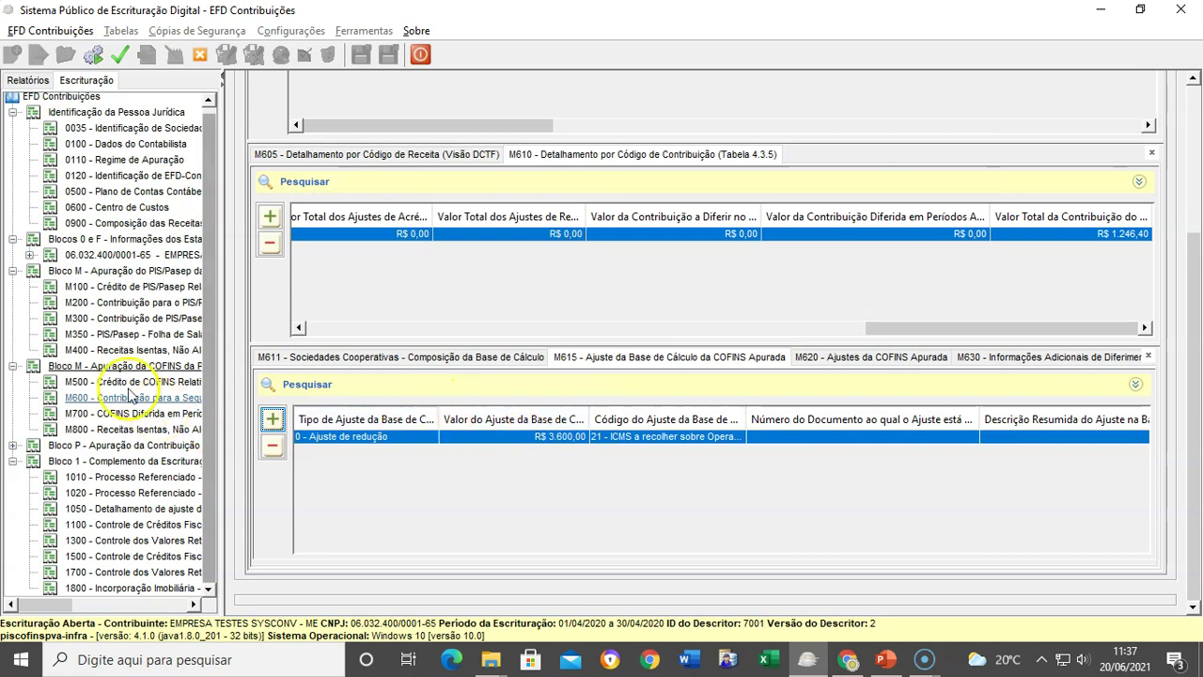
{"action": "left_click", "coordinate": [132, 302]}
{"action": "left_click", "coordinate": [490, 224]}
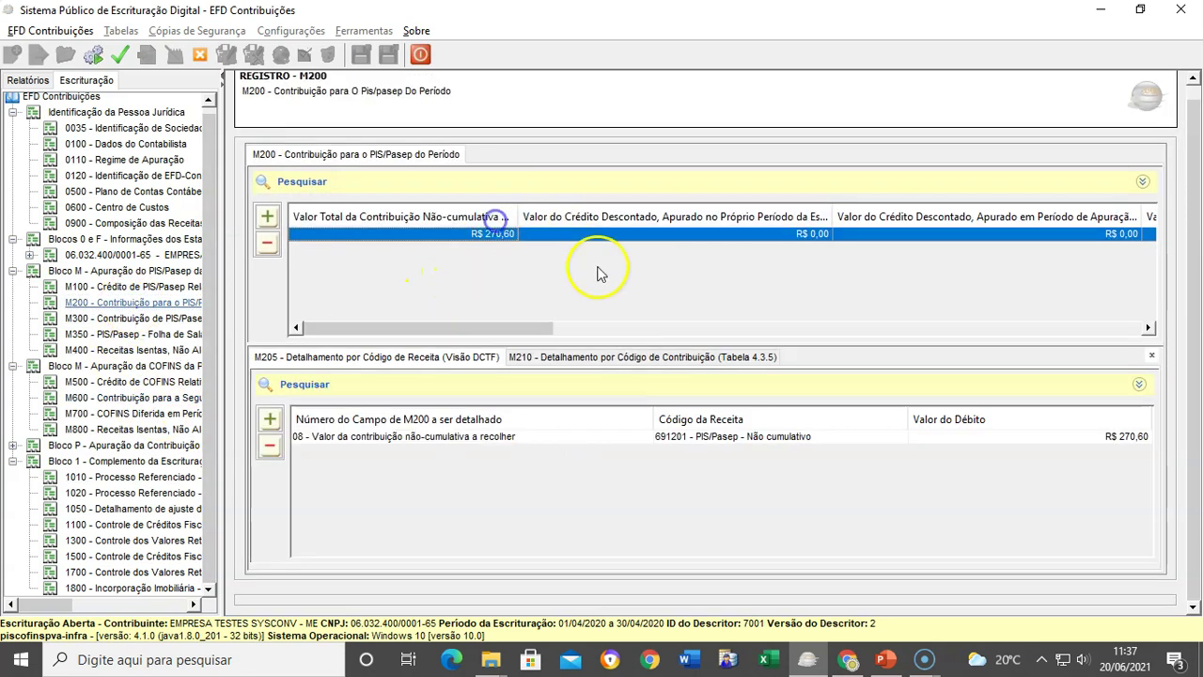
{"action": "left_click", "coordinate": [715, 357]}
{"action": "left_click", "coordinate": [553, 438]}
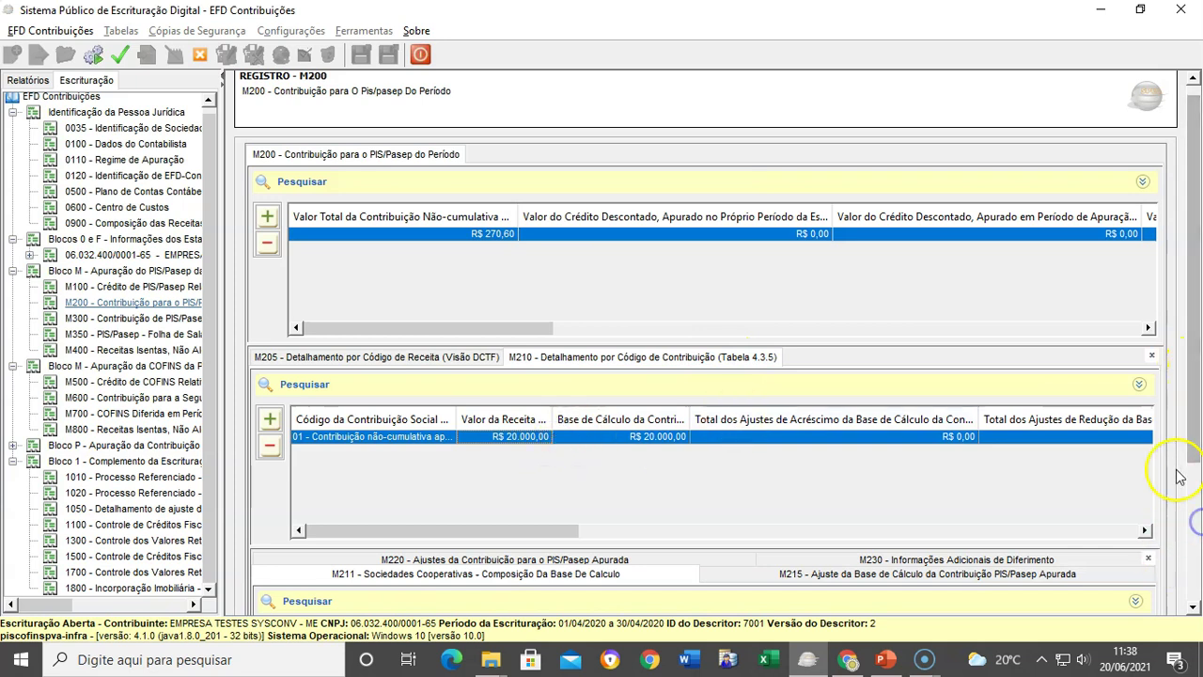
{"action": "scroll", "coordinate": [1197, 411], "scroll_direction": "down", "scroll_amount": 3}
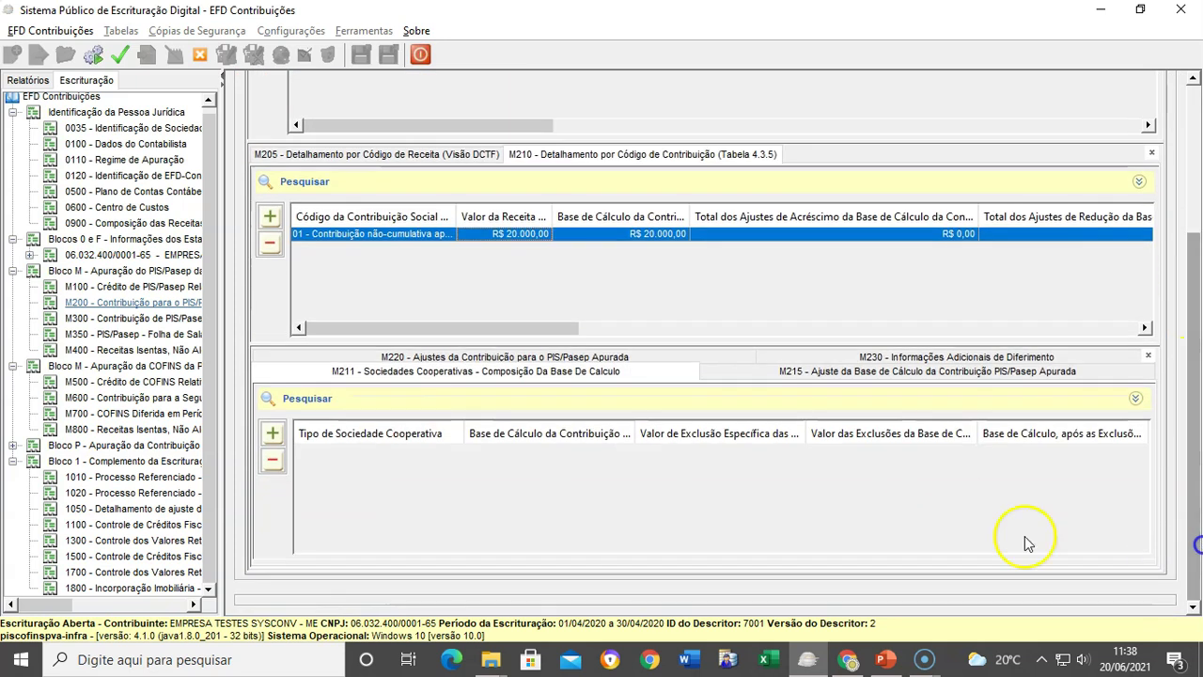
{"action": "left_click", "coordinate": [837, 370]}
{"action": "double_click", "coordinate": [613, 456]}
{"action": "triple_click", "coordinate": [612, 342]}
{"action": "key", "text": "ctrl+c"}
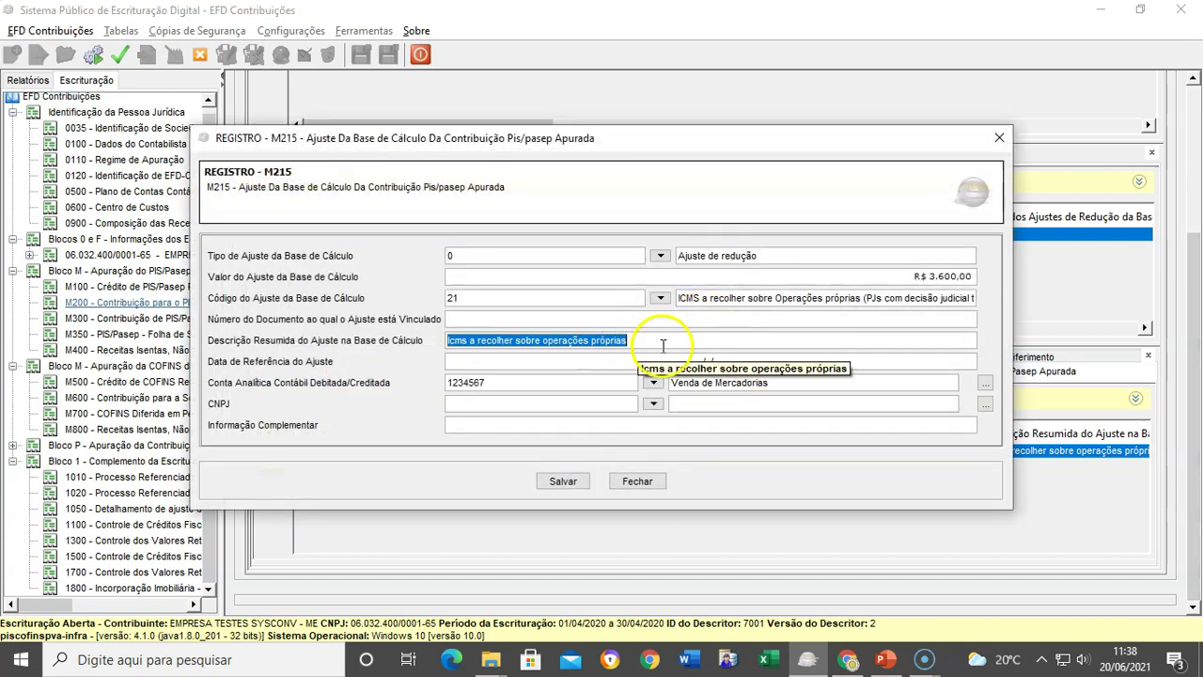
{"action": "left_click", "coordinate": [564, 481]}
{"action": "left_click", "coordinate": [134, 397]}
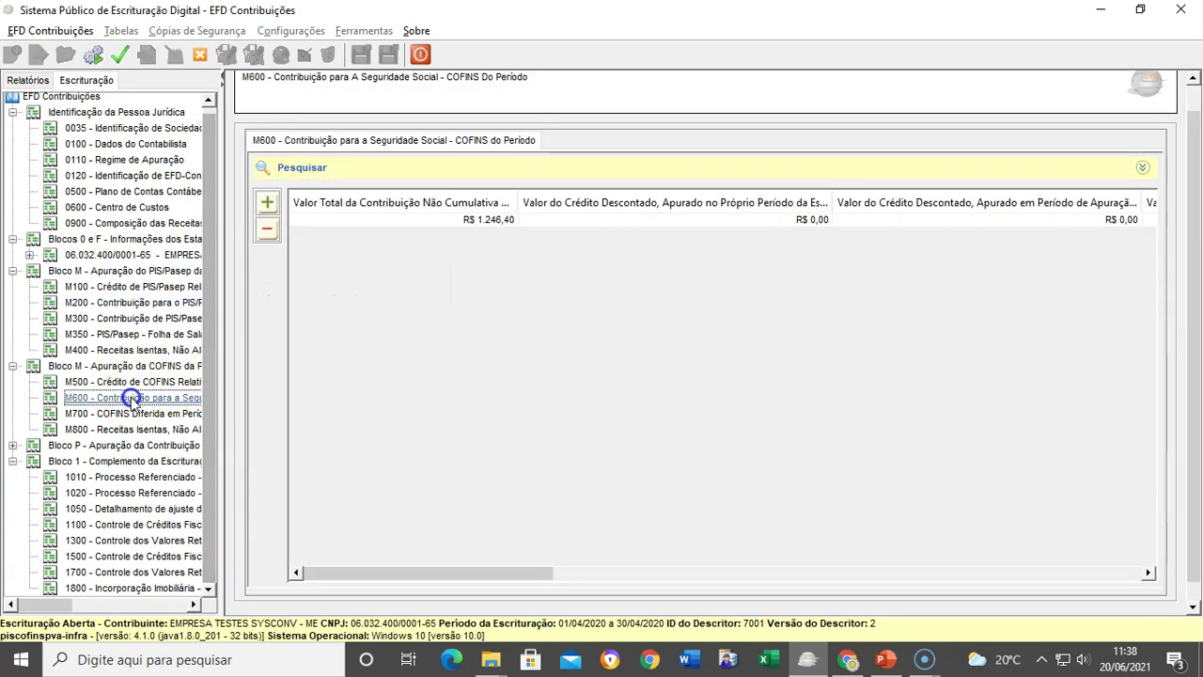
Step: Paste the copied description "Icms a recolher sobre operações próprias" into the M615 adjustment under the M610 record and save it
{"action": "left_click", "coordinate": [539, 221]}
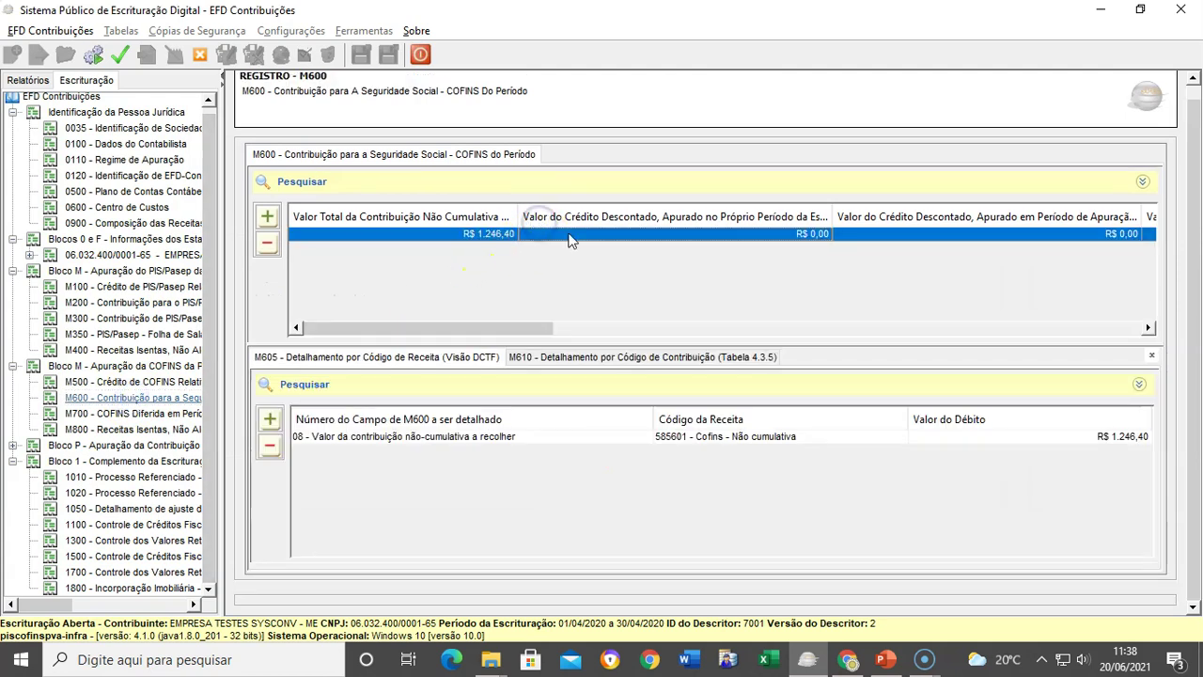
{"action": "left_click", "coordinate": [545, 358]}
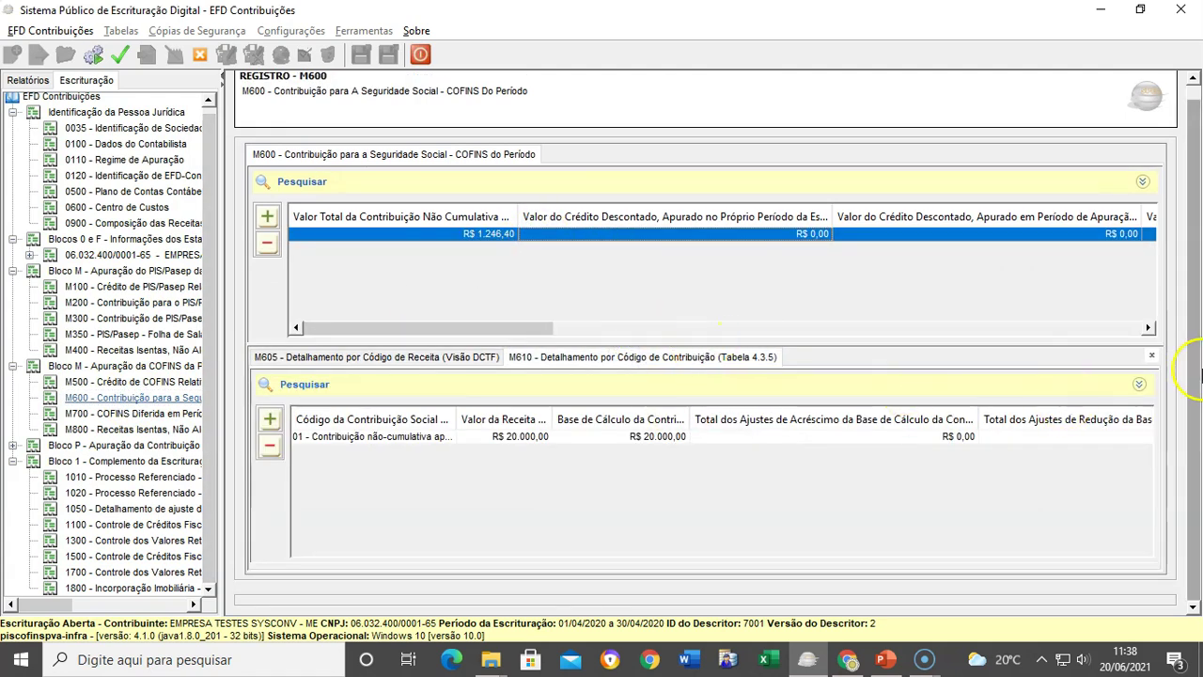
{"action": "left_click", "coordinate": [843, 436]}
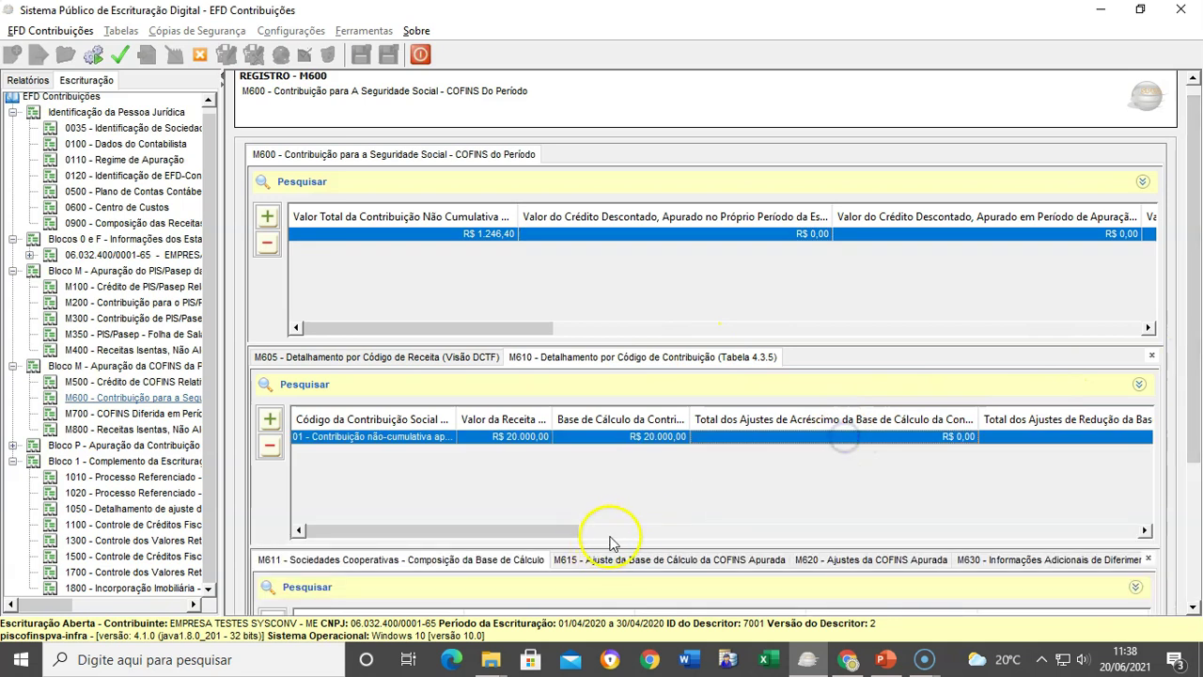
{"action": "left_click", "coordinate": [705, 564]}
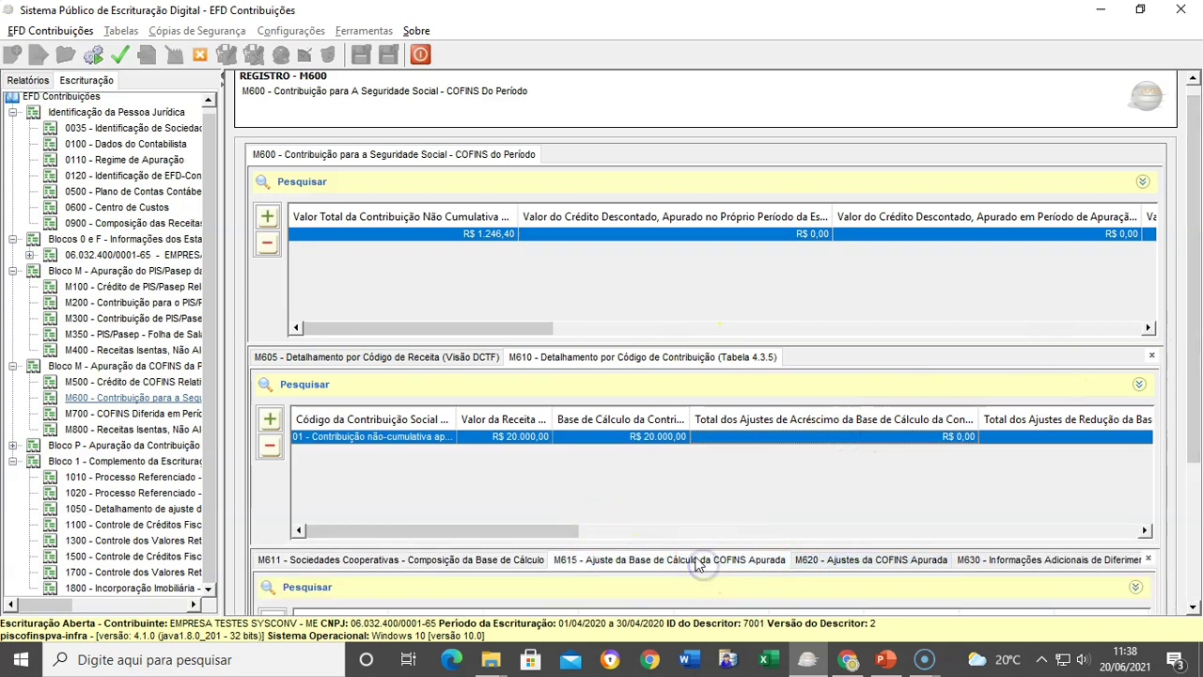
{"action": "left_click", "coordinate": [1194, 577]}
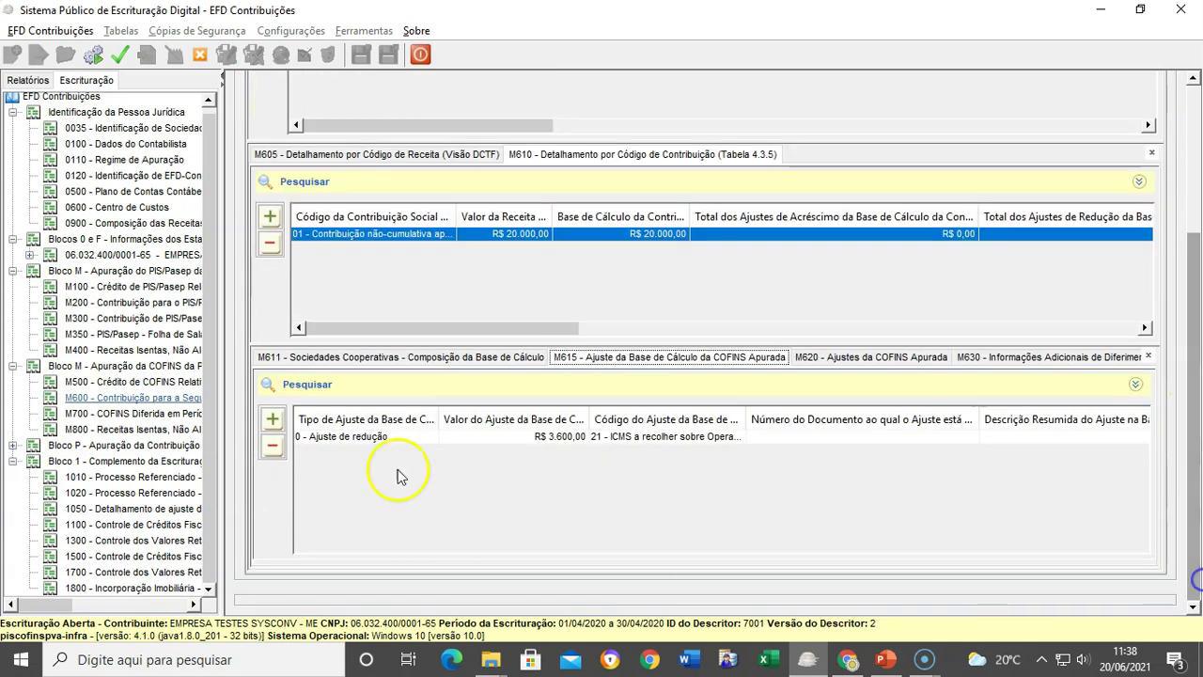
{"action": "double_click", "coordinate": [414, 440]}
{"action": "left_click", "coordinate": [470, 342]}
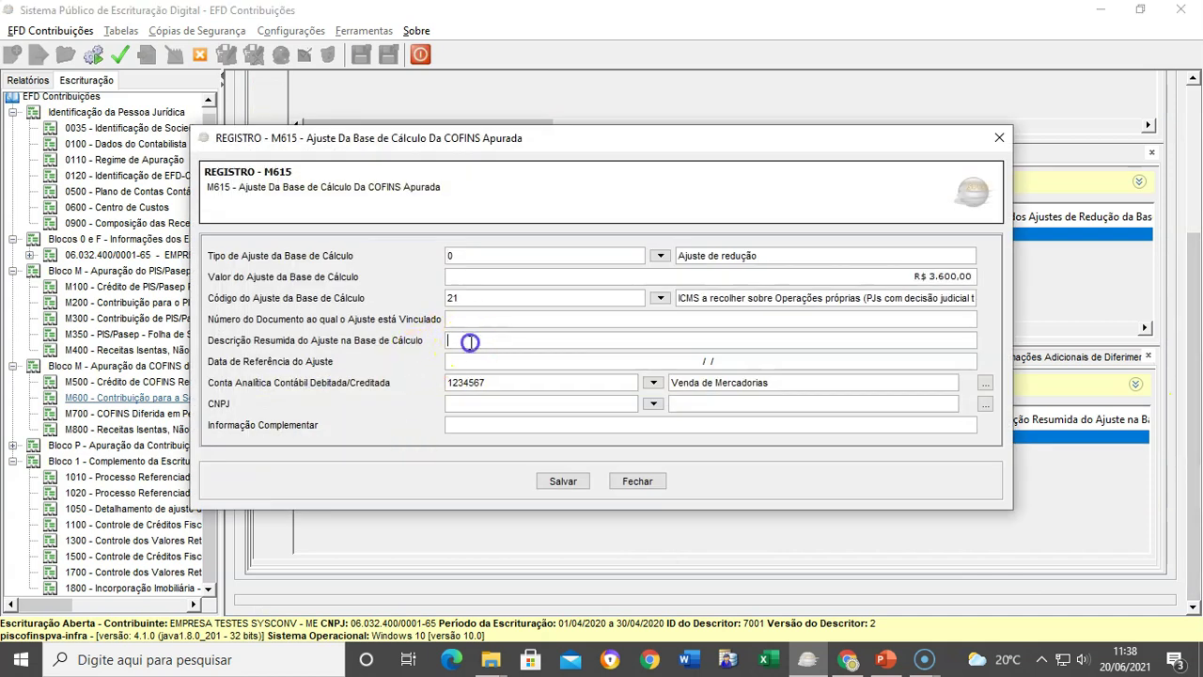
{"action": "key", "text": "ctrl+v"}
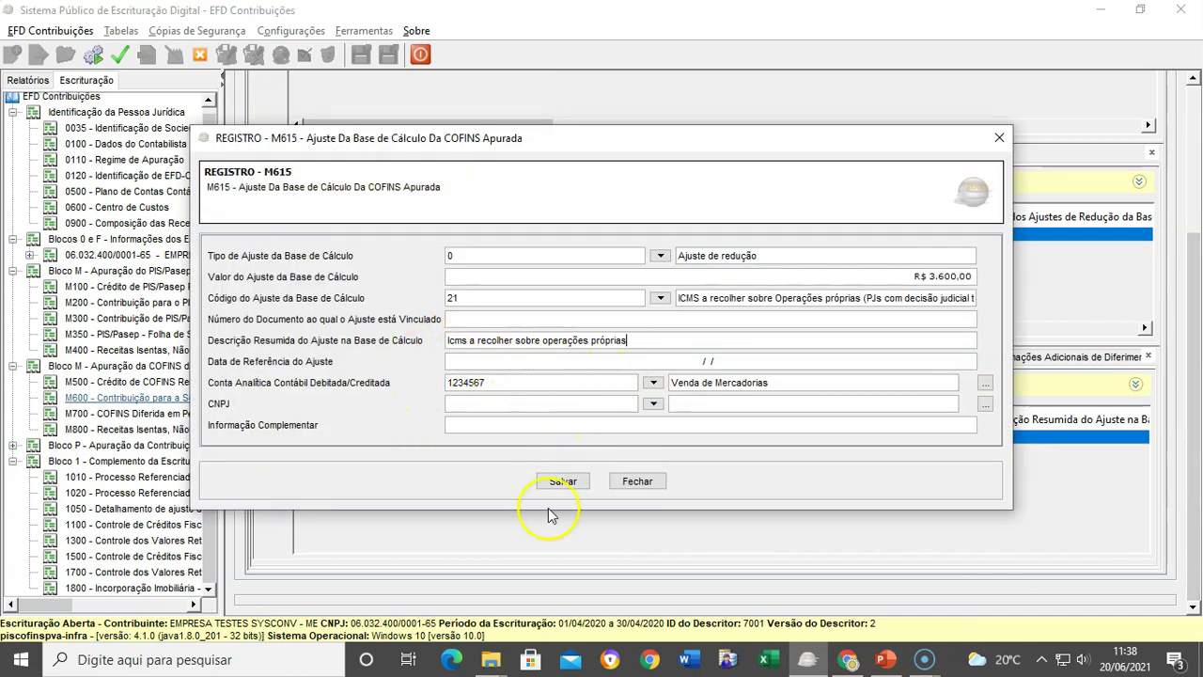
{"action": "left_click", "coordinate": [564, 482]}
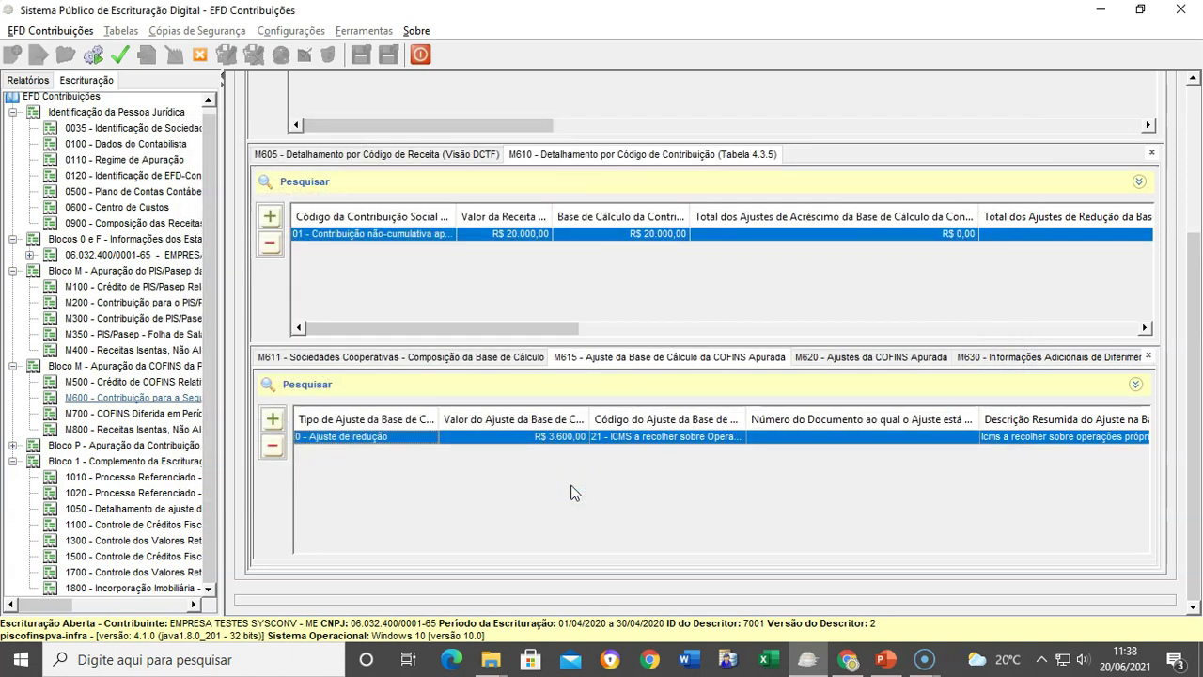
Step: Examine the fields of a new 1010 judicial process record under Bloco 1, and close the form without saving
{"action": "left_click", "coordinate": [108, 479]}
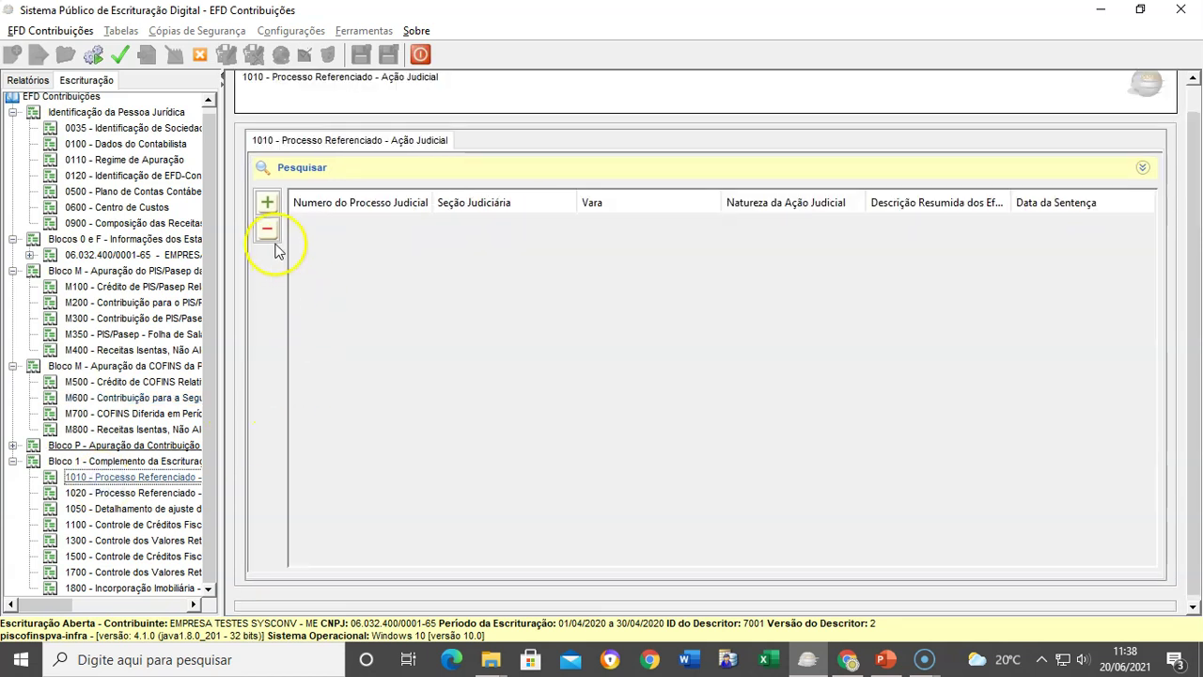
{"action": "left_click", "coordinate": [269, 204]}
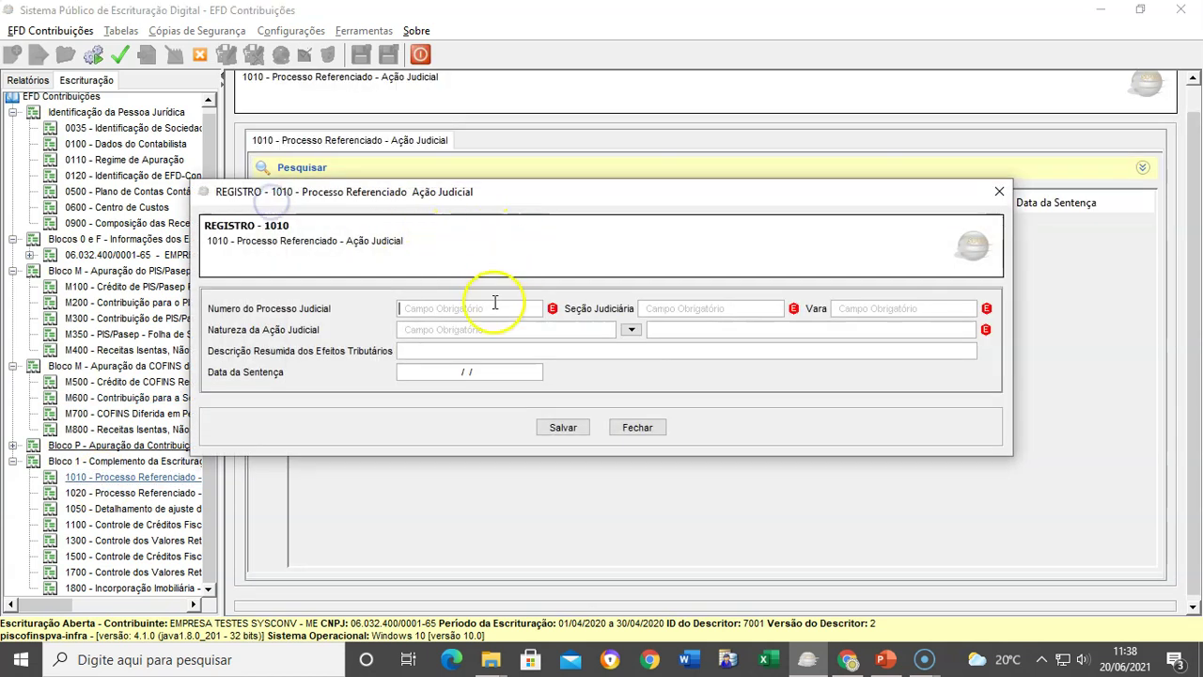
{"action": "left_click_drag", "start_coordinate": [484, 198], "coordinate": [528, 243]}
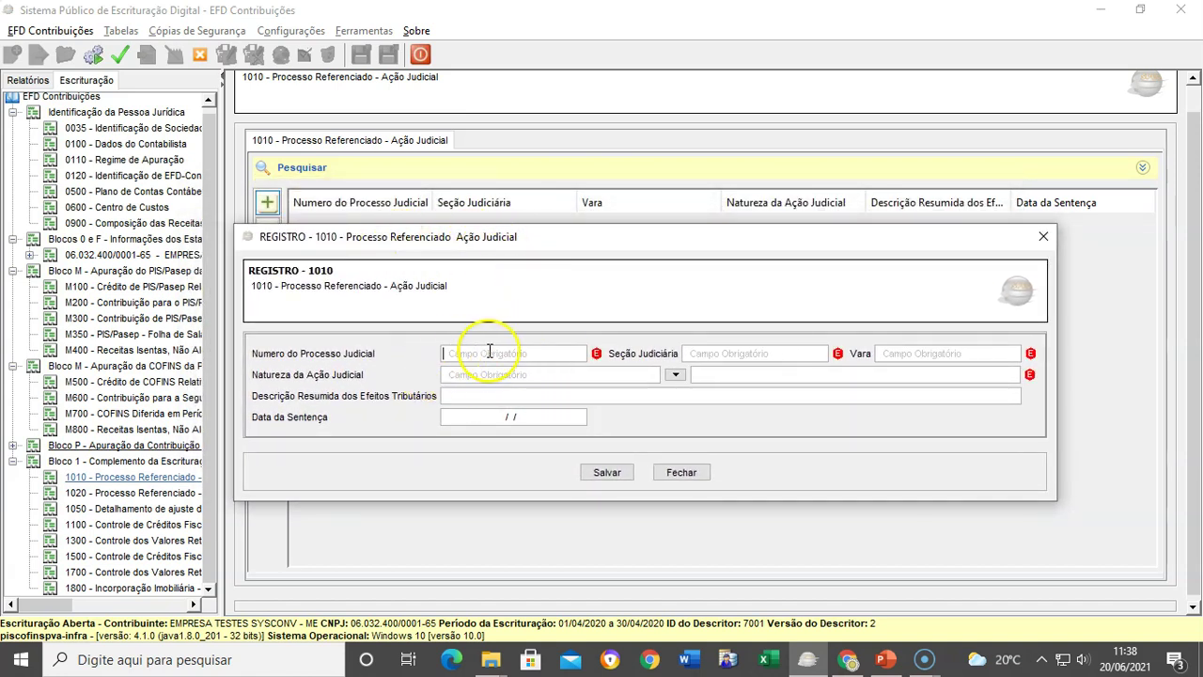
{"action": "left_click", "coordinate": [903, 352]}
{"action": "left_click", "coordinate": [505, 380]}
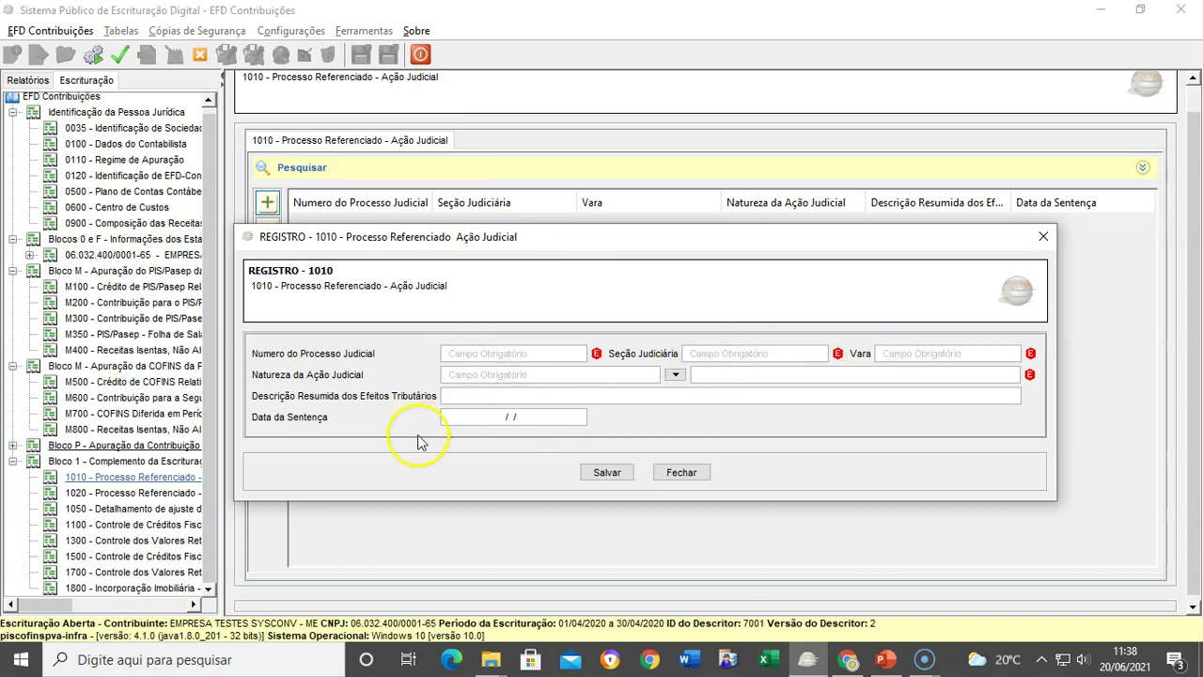
{"action": "left_click", "coordinate": [498, 399]}
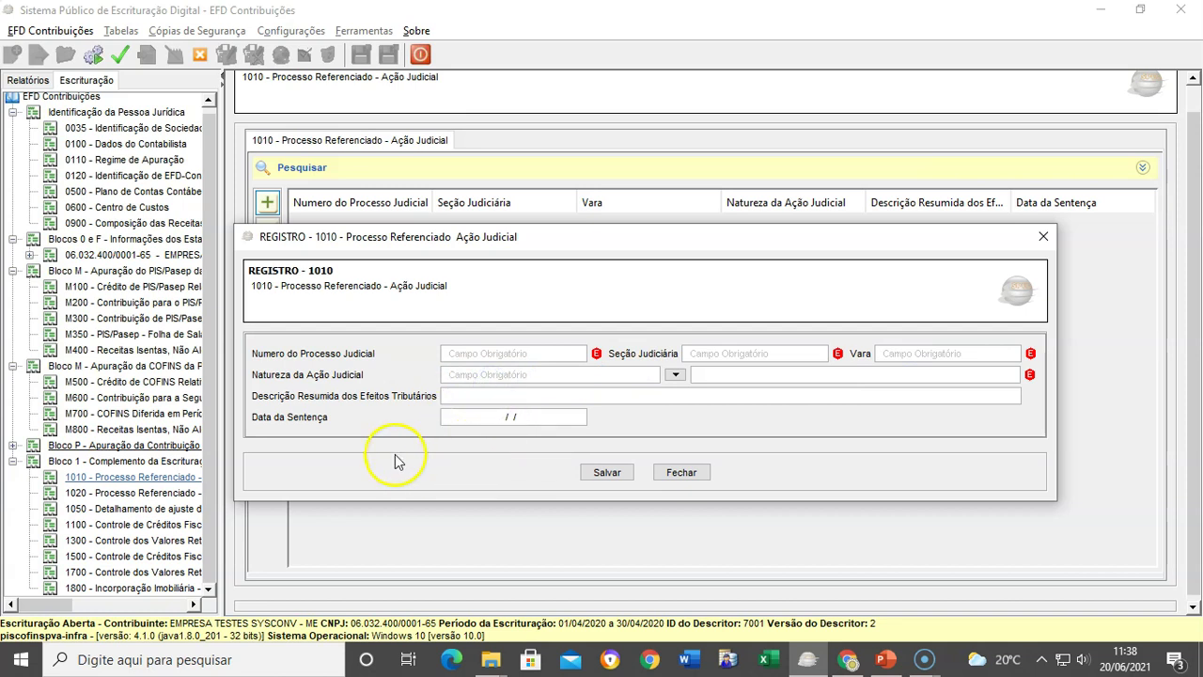
{"action": "left_click", "coordinate": [498, 418]}
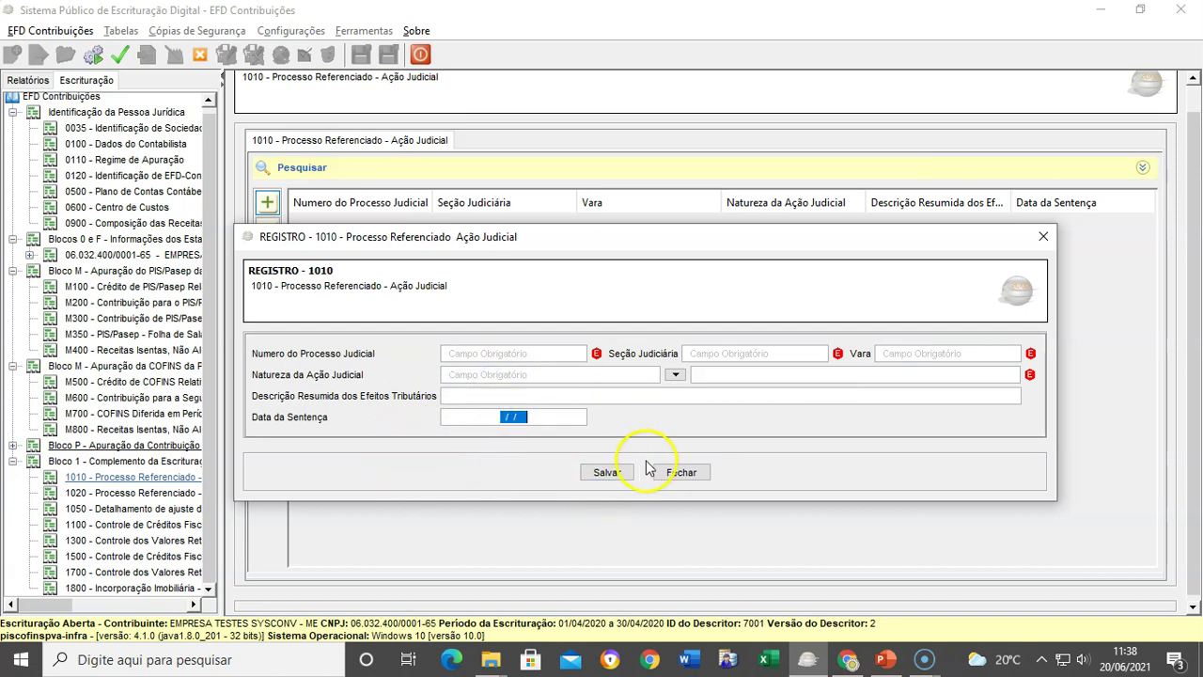
{"action": "left_click", "coordinate": [686, 473]}
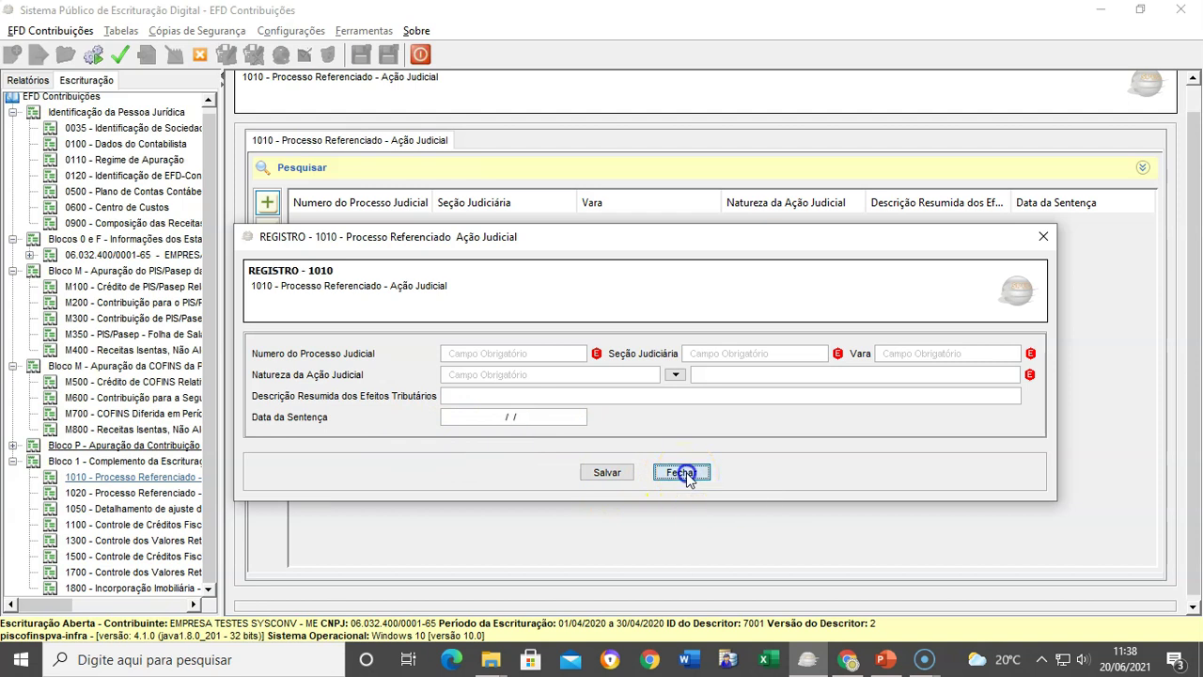
Step: Examine the fields of a new 1020 administrative process record, close the form without saving, and compare the 1010 and 1020 record lists
{"action": "left_click", "coordinate": [132, 493]}
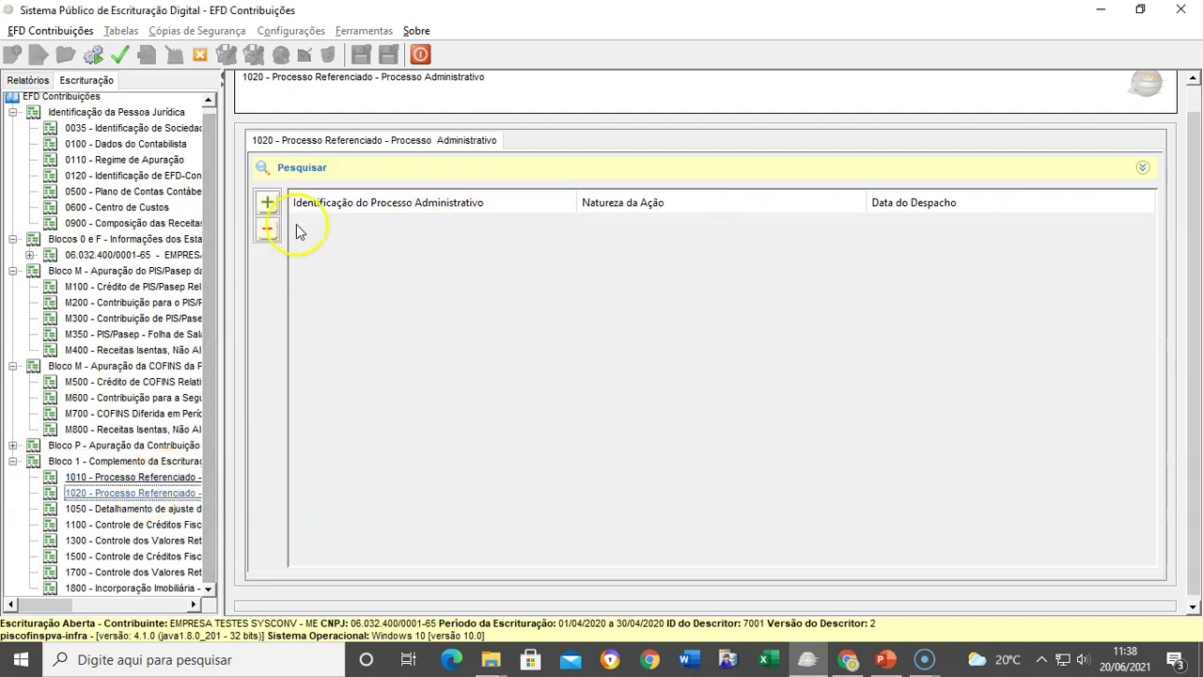
{"action": "left_click", "coordinate": [267, 202]}
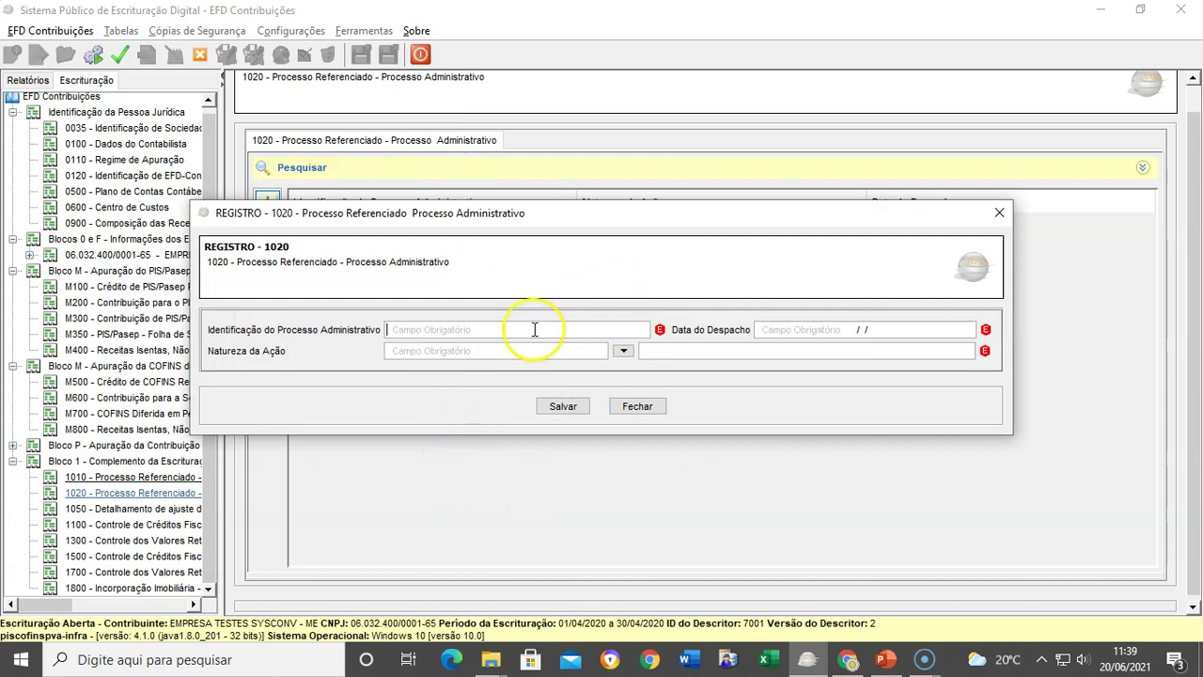
{"action": "left_click", "coordinate": [639, 409]}
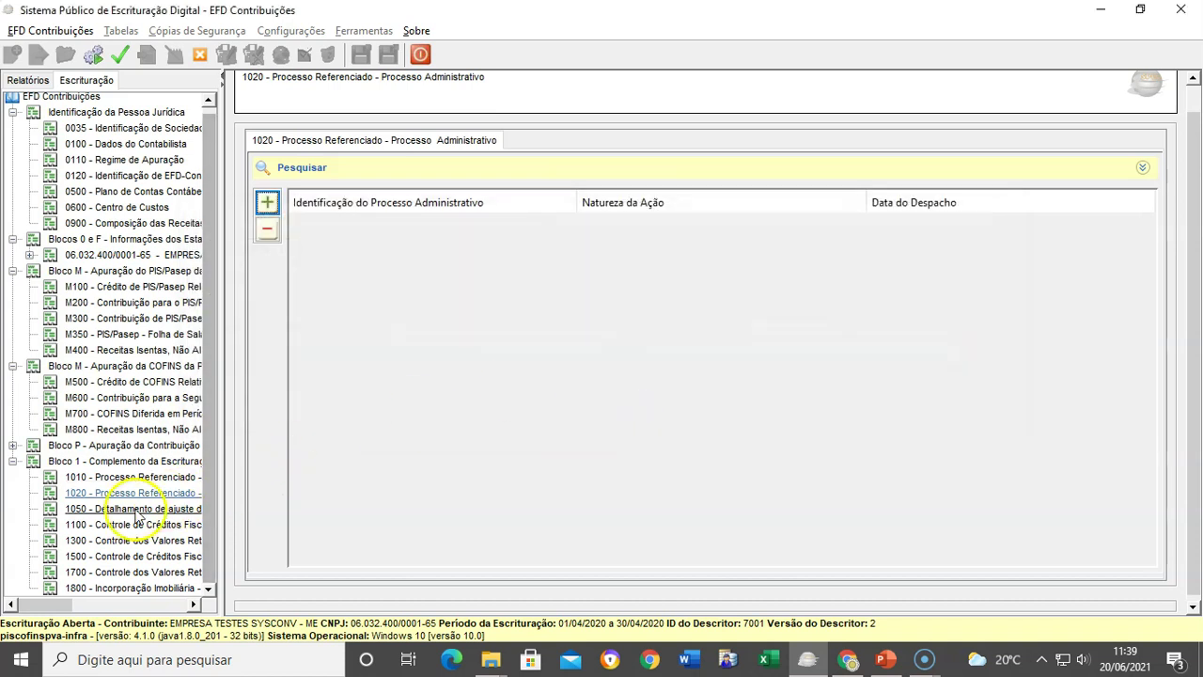
{"action": "left_click", "coordinate": [131, 477]}
{"action": "left_click", "coordinate": [127, 494]}
{"action": "left_click", "coordinate": [131, 478]}
{"action": "left_click", "coordinate": [122, 493]}
{"action": "left_click", "coordinate": [132, 478]}
{"action": "left_click", "coordinate": [131, 490]}
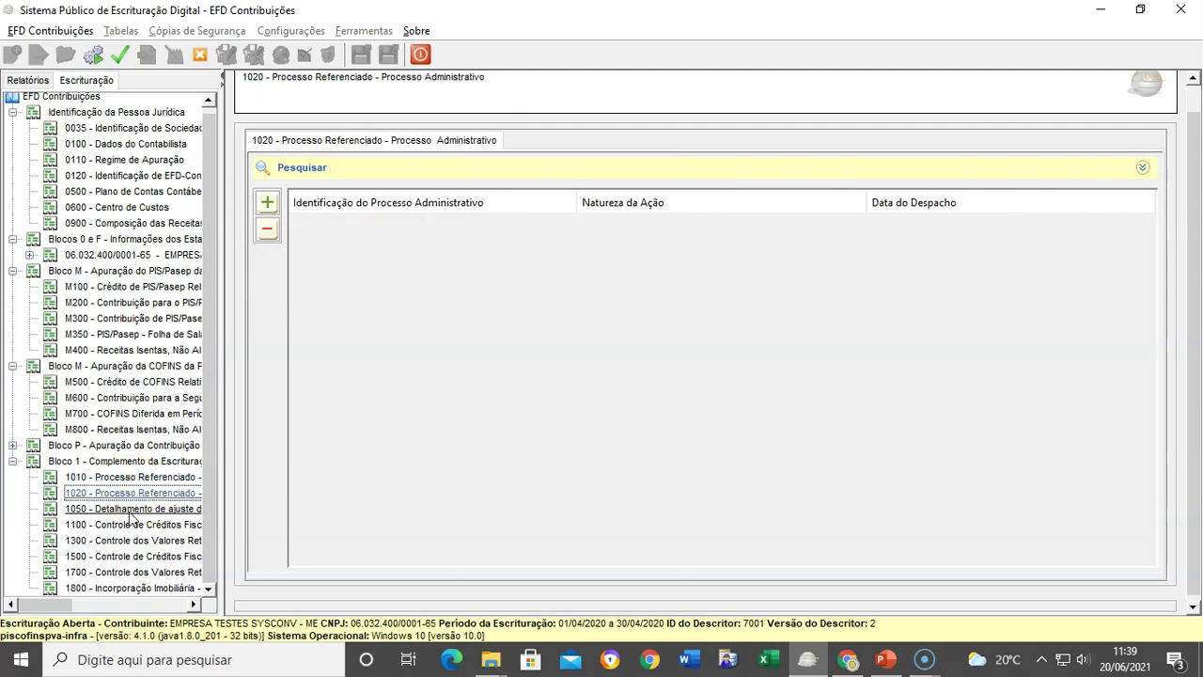
Step: Start a 1050 base adjustment detail record with reference date 30/04/2020, adjustment code 21 and total value R$ 3.600,00
{"action": "left_click", "coordinate": [130, 512]}
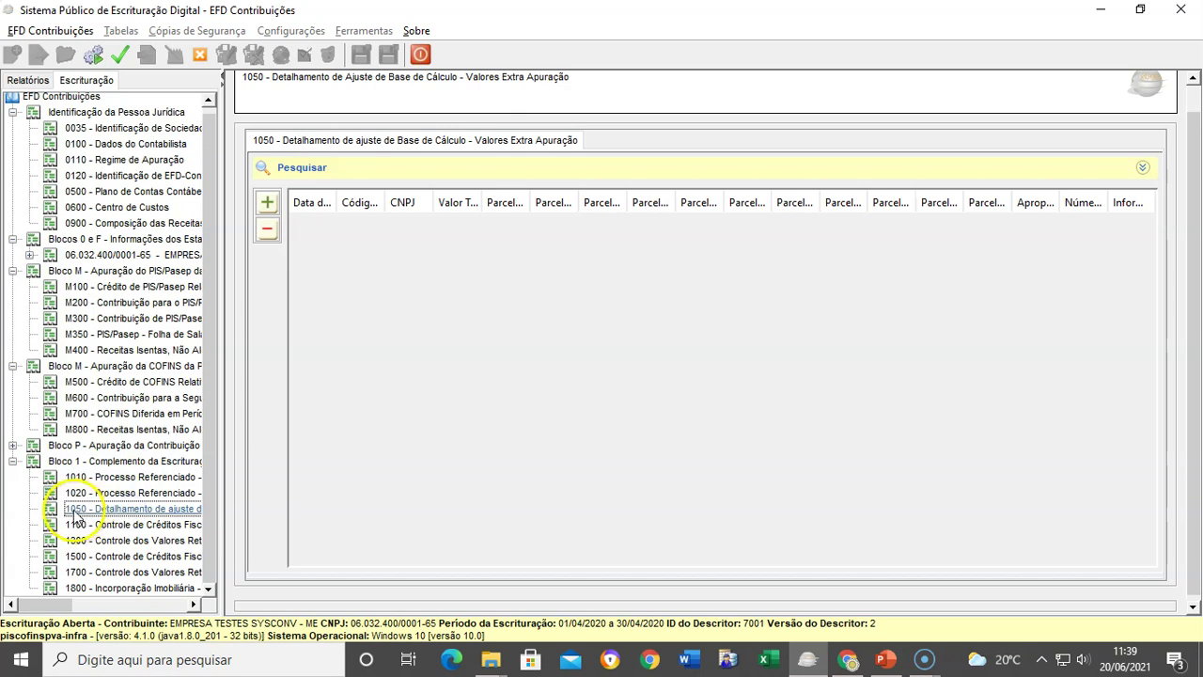
{"action": "left_click", "coordinate": [267, 205]}
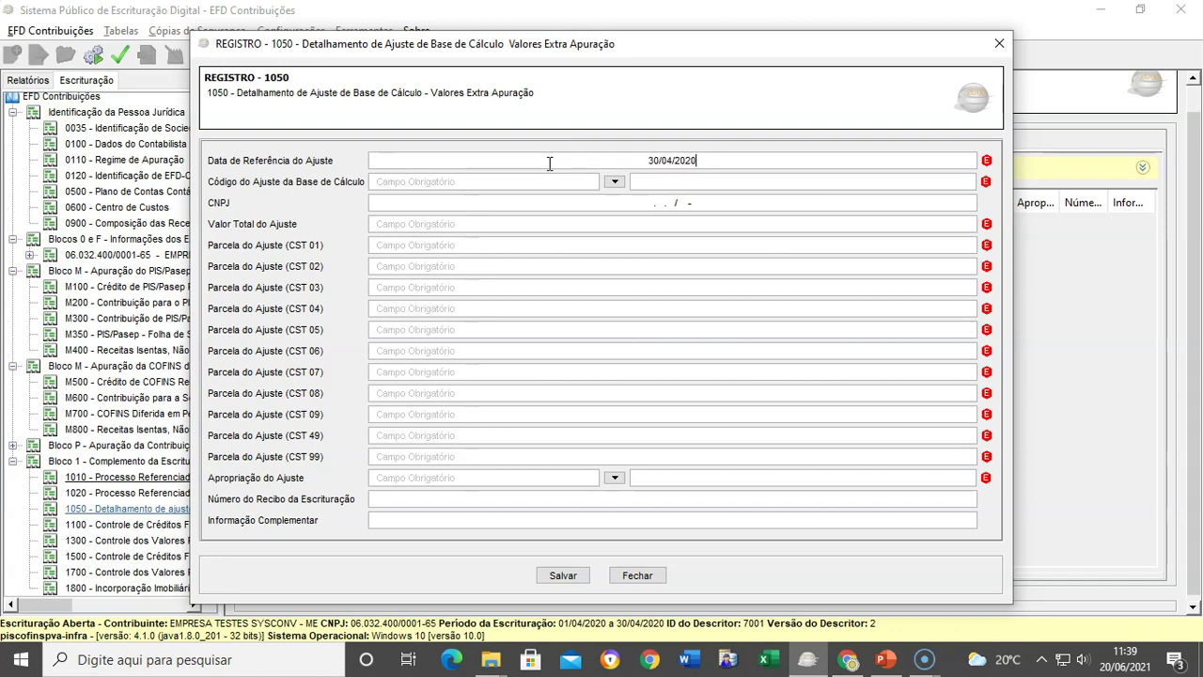
{"action": "left_click", "coordinate": [613, 183]}
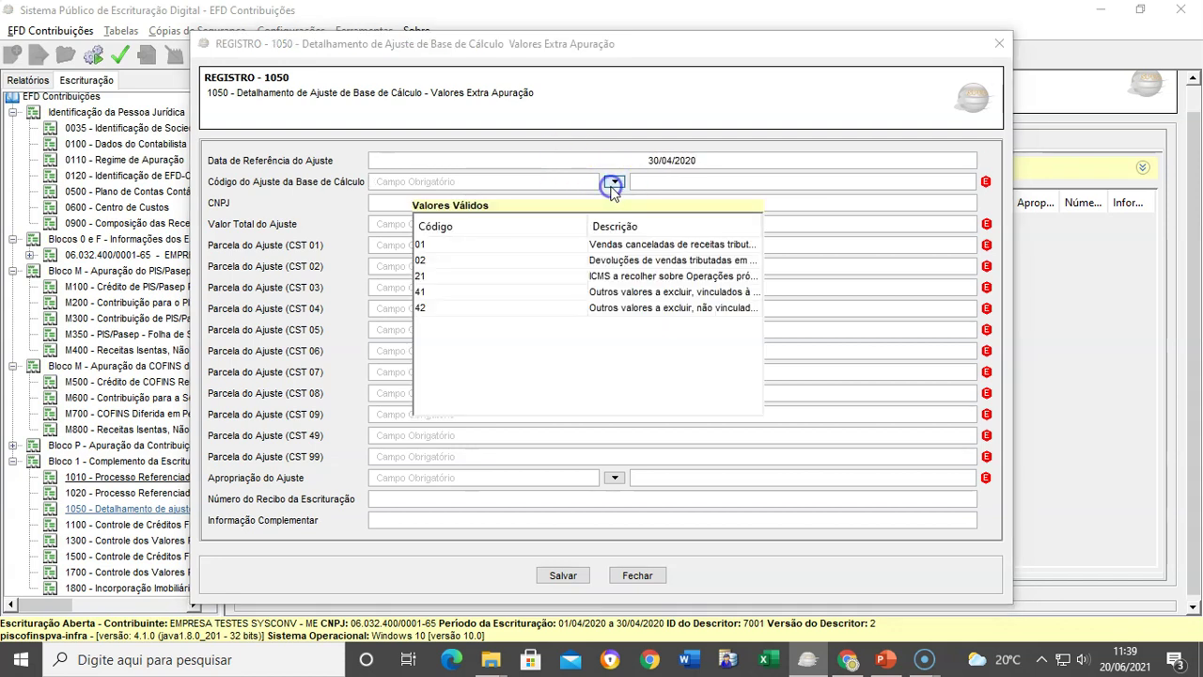
{"action": "left_click", "coordinate": [611, 276]}
{"action": "left_click", "coordinate": [513, 202]}
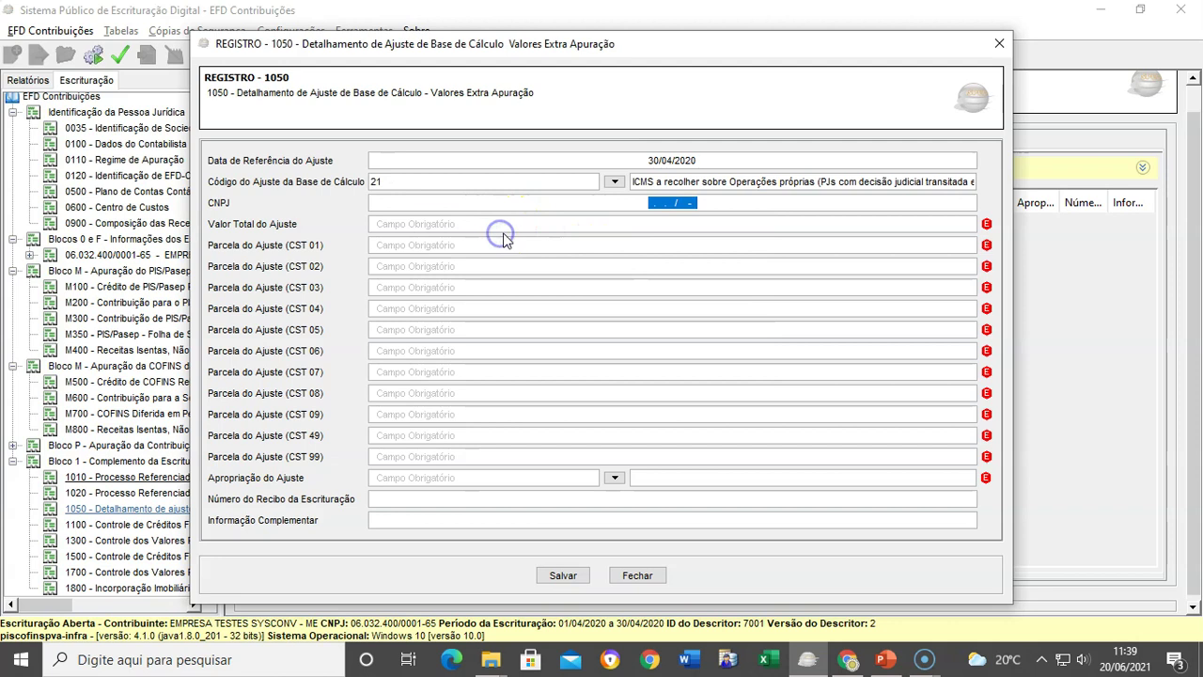
{"action": "left_click", "coordinate": [525, 226]}
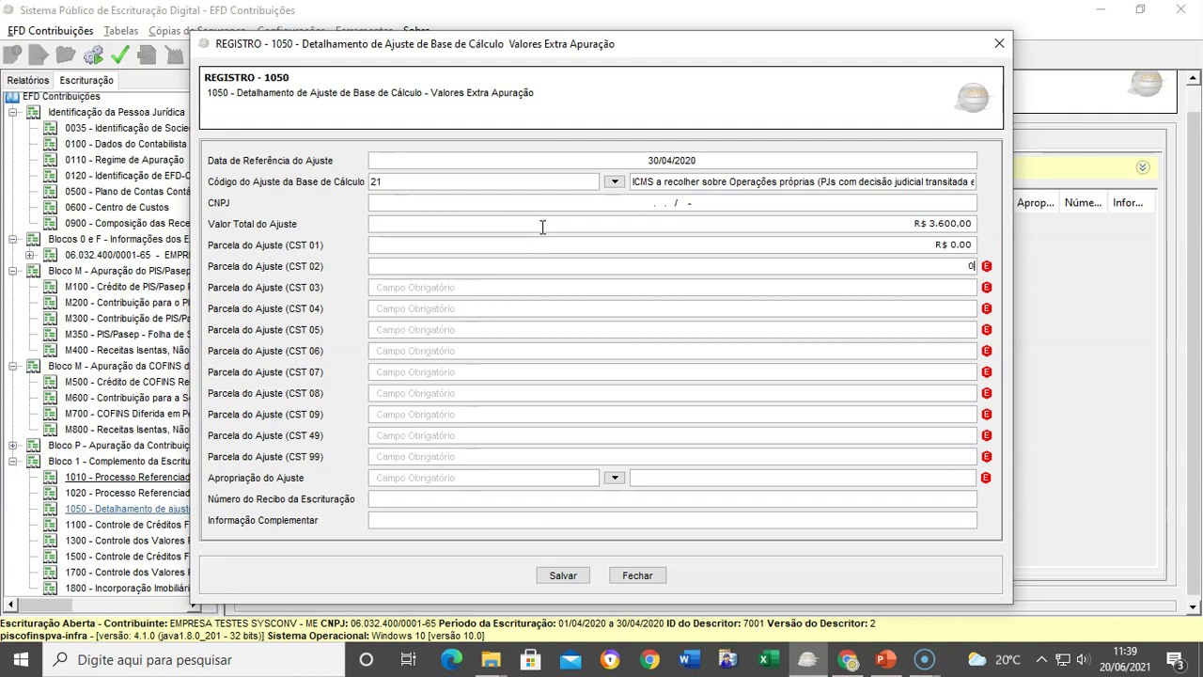
Step: Set the CST 01 adjustment portion to R$ 3.600,00 and the portions for all other CSTs to R$ 0,00
{"action": "left_click", "coordinate": [957, 313]}
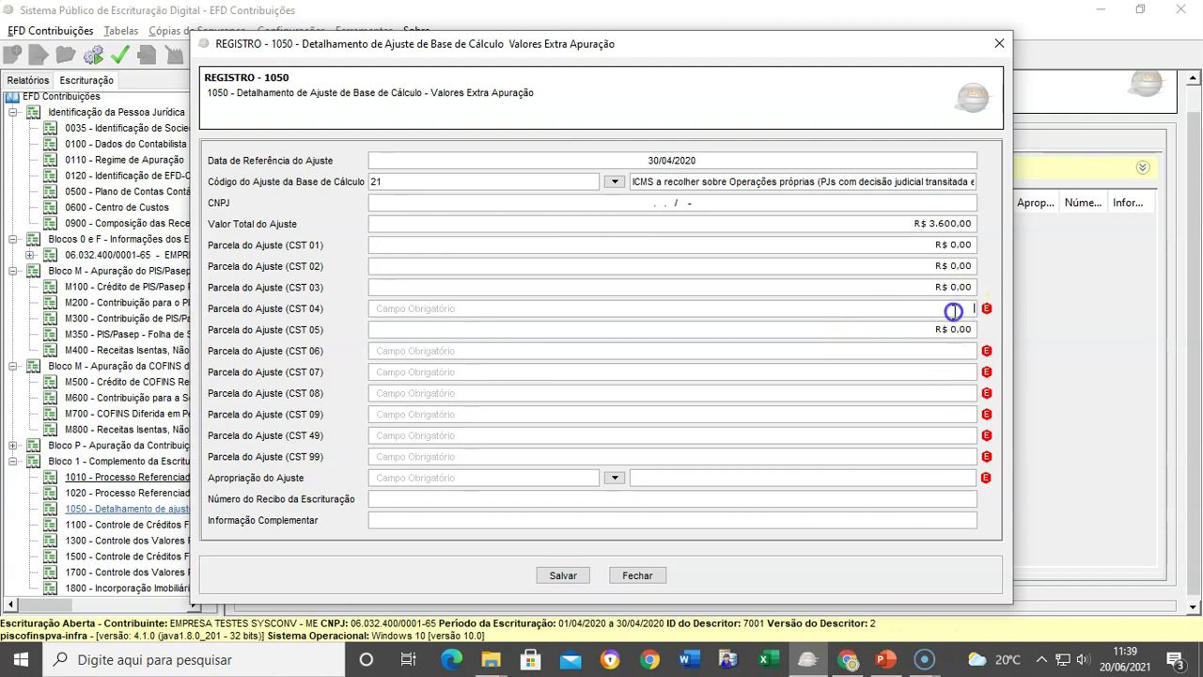
{"action": "left_click", "coordinate": [763, 242]}
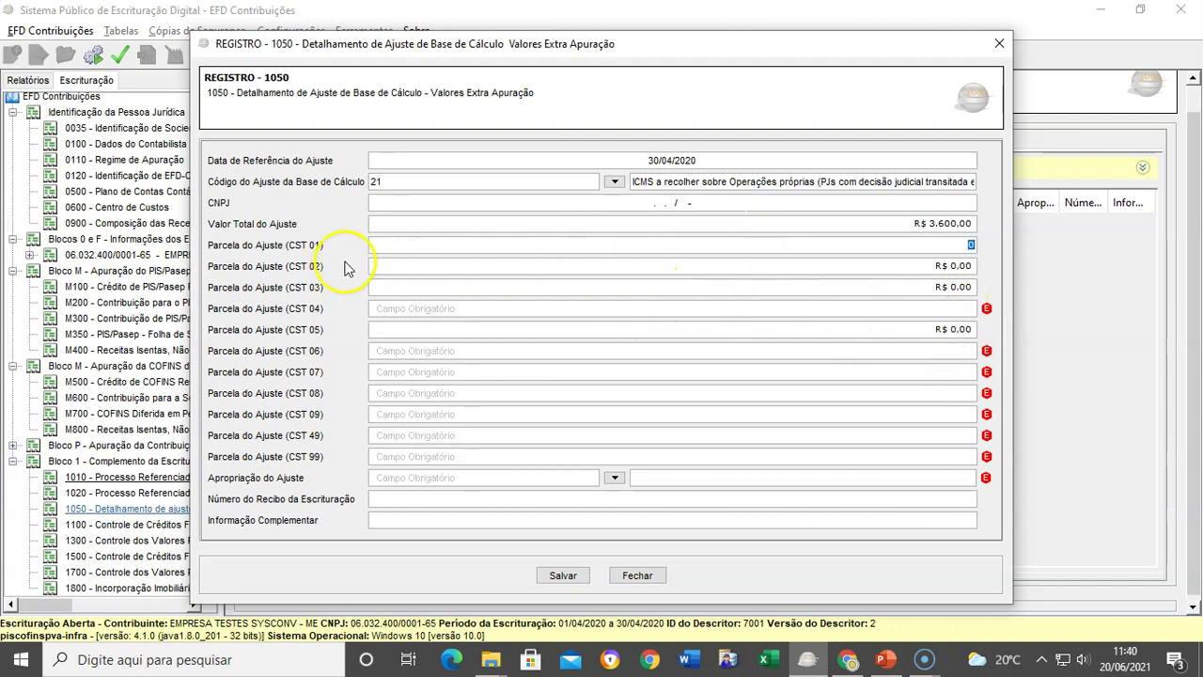
{"action": "left_click", "coordinate": [461, 248]}
{"action": "left_click", "coordinate": [449, 250]}
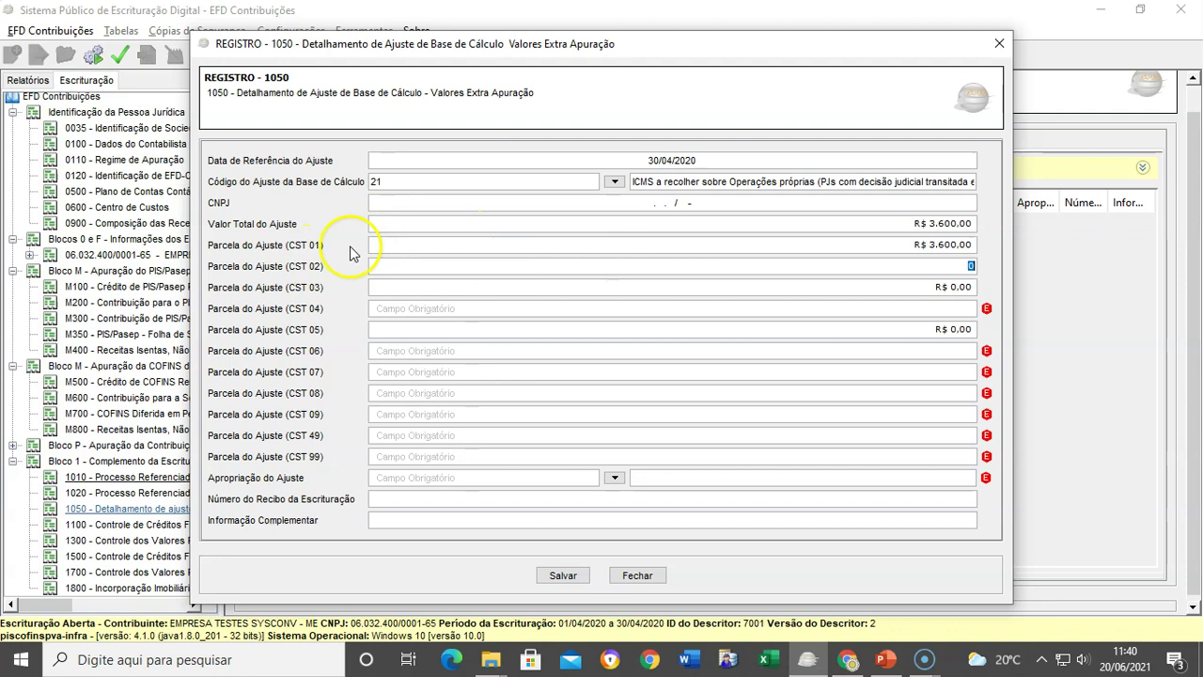
{"action": "left_click", "coordinate": [921, 306]}
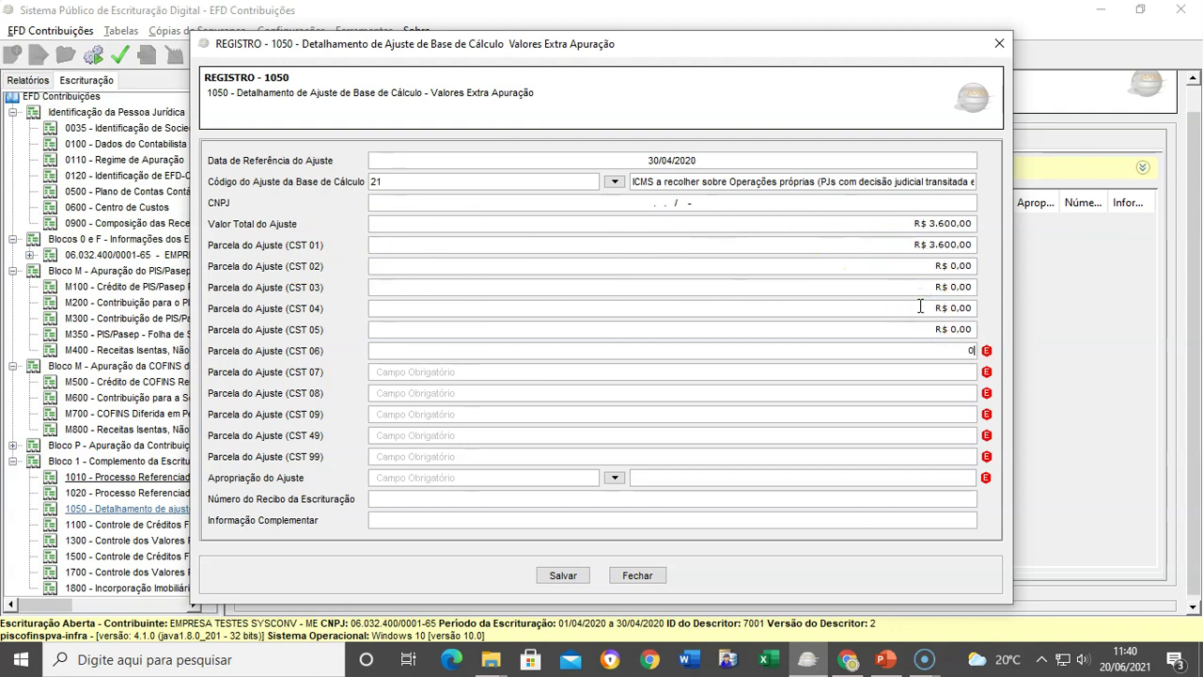
Step: Set the adjustment appropriation to 01 (Referente ao PIS/Pasep e a Cofins) and save the 1050 record
{"action": "type", "text": "01"}
{"action": "key", "text": "Return"}
{"action": "left_click", "coordinate": [614, 478]}
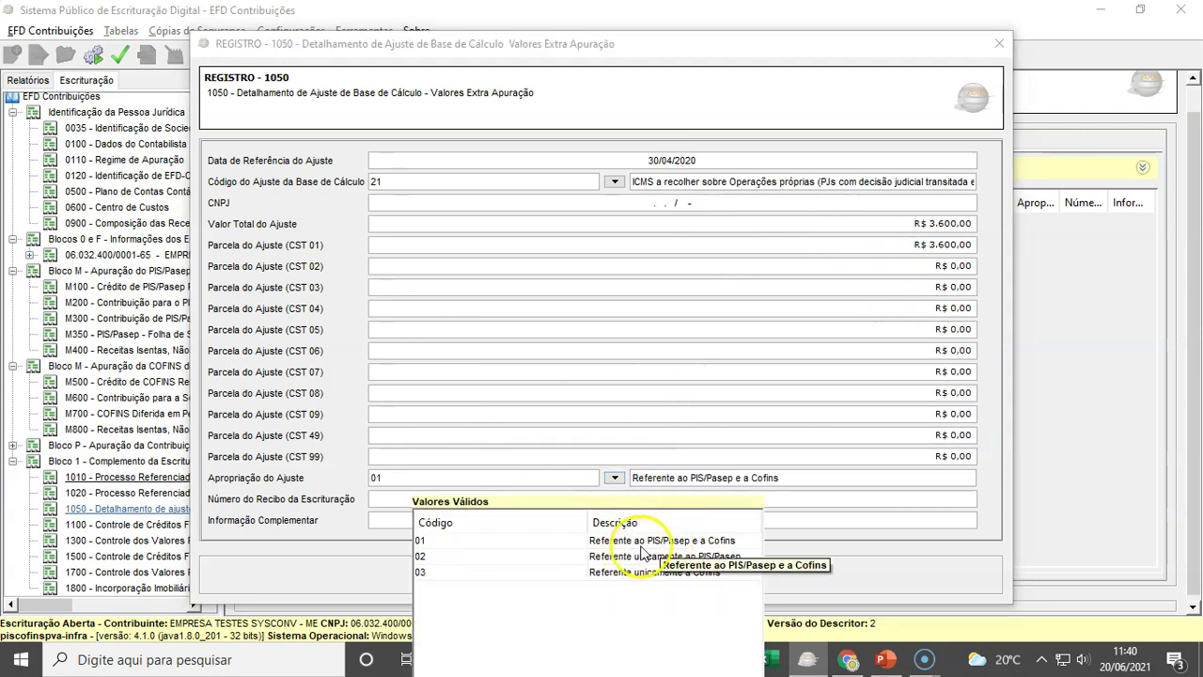
{"action": "left_click", "coordinate": [846, 442]}
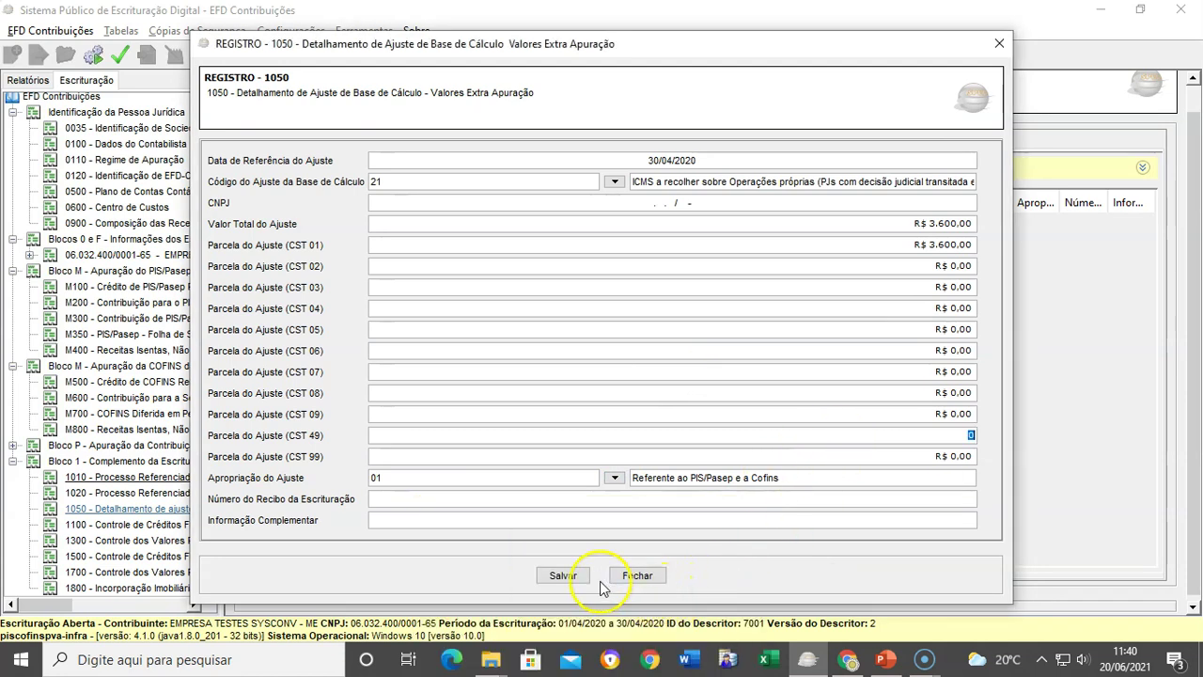
{"action": "left_click", "coordinate": [561, 576]}
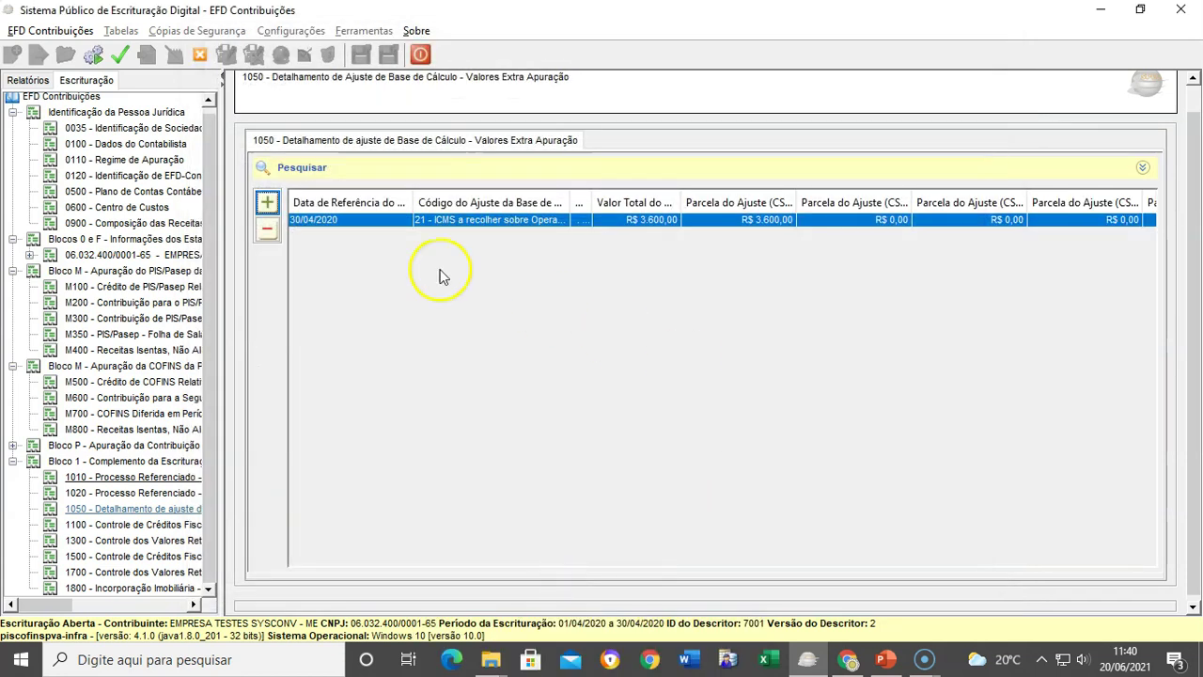
Step: Validate the bookkeeping file and dismiss the validation notice
{"action": "left_click", "coordinate": [121, 58]}
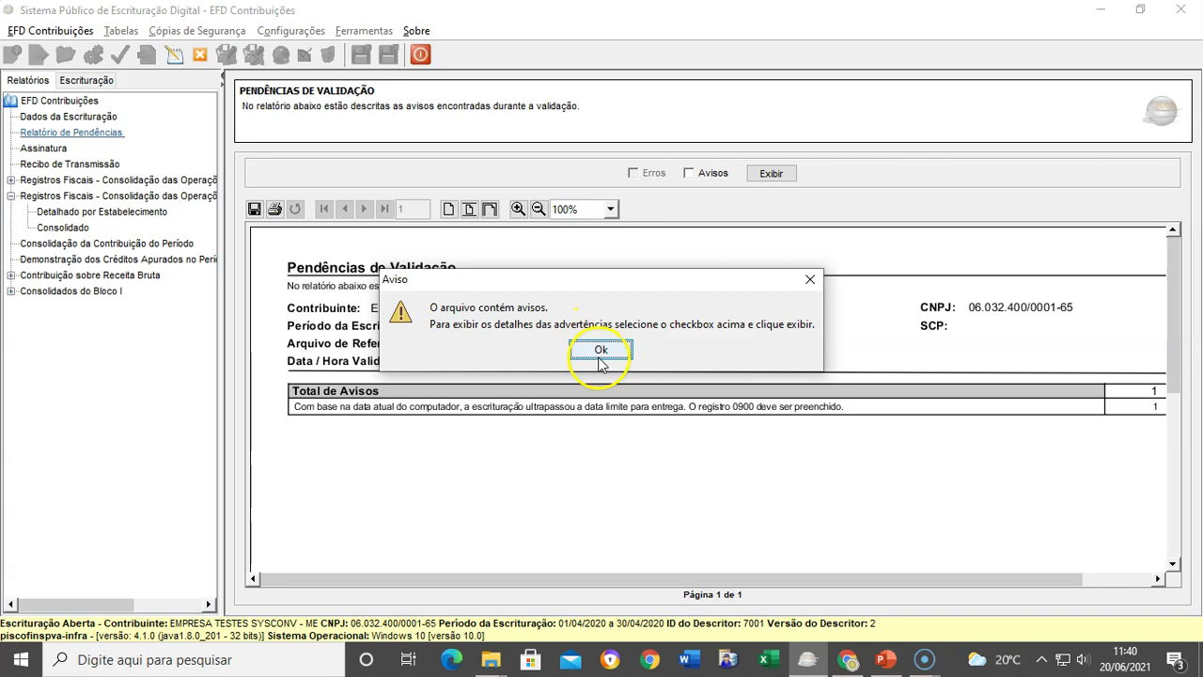
{"action": "left_click", "coordinate": [600, 355]}
{"action": "left_click", "coordinate": [605, 355]}
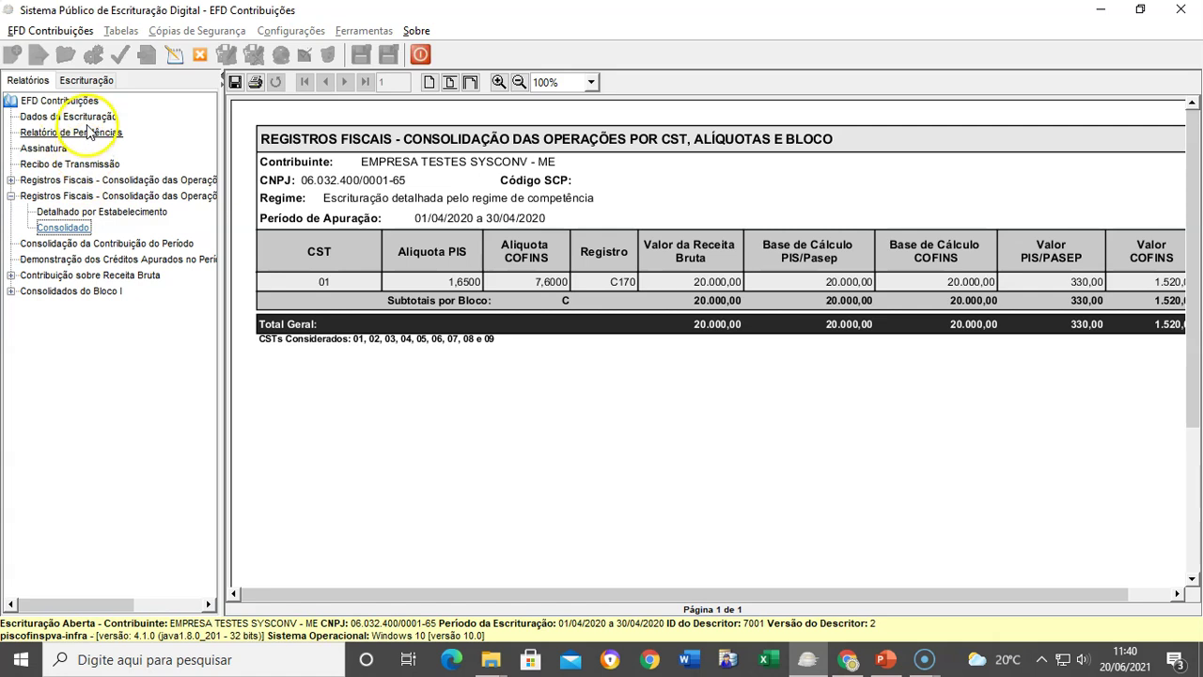
Step: View the consolidated fiscal records report of operations by CST
{"action": "left_click", "coordinate": [55, 212]}
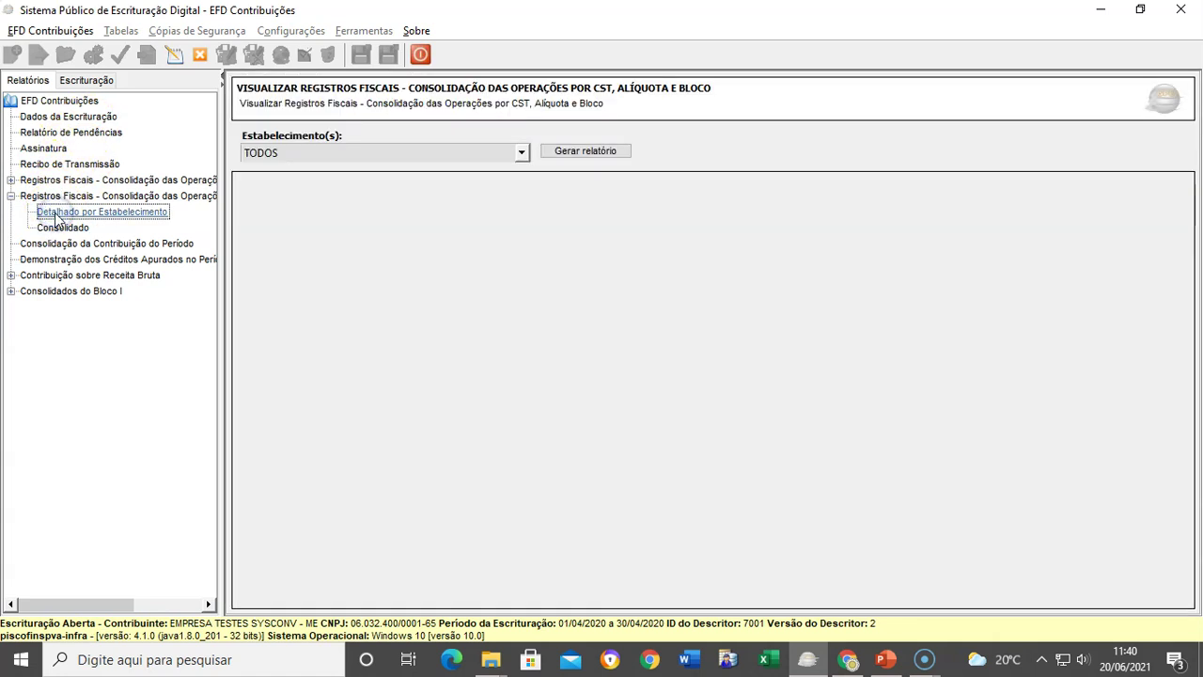
{"action": "double_click", "coordinate": [54, 196]}
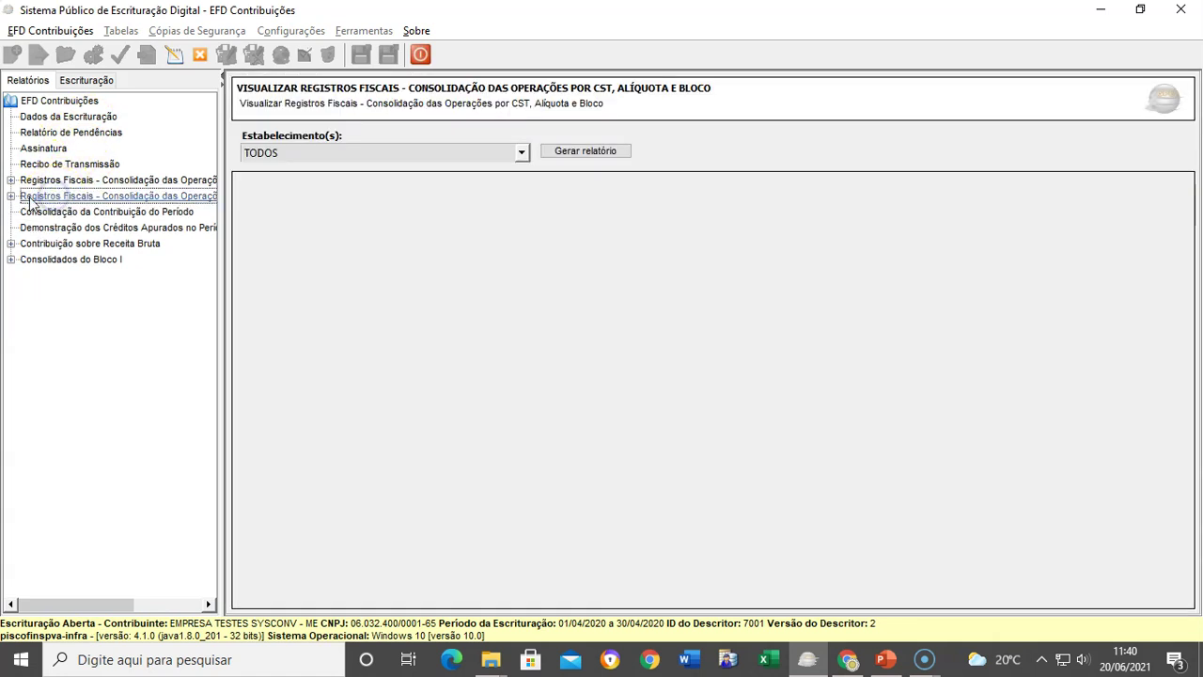
{"action": "double_click", "coordinate": [43, 179]}
{"action": "left_click", "coordinate": [56, 211]}
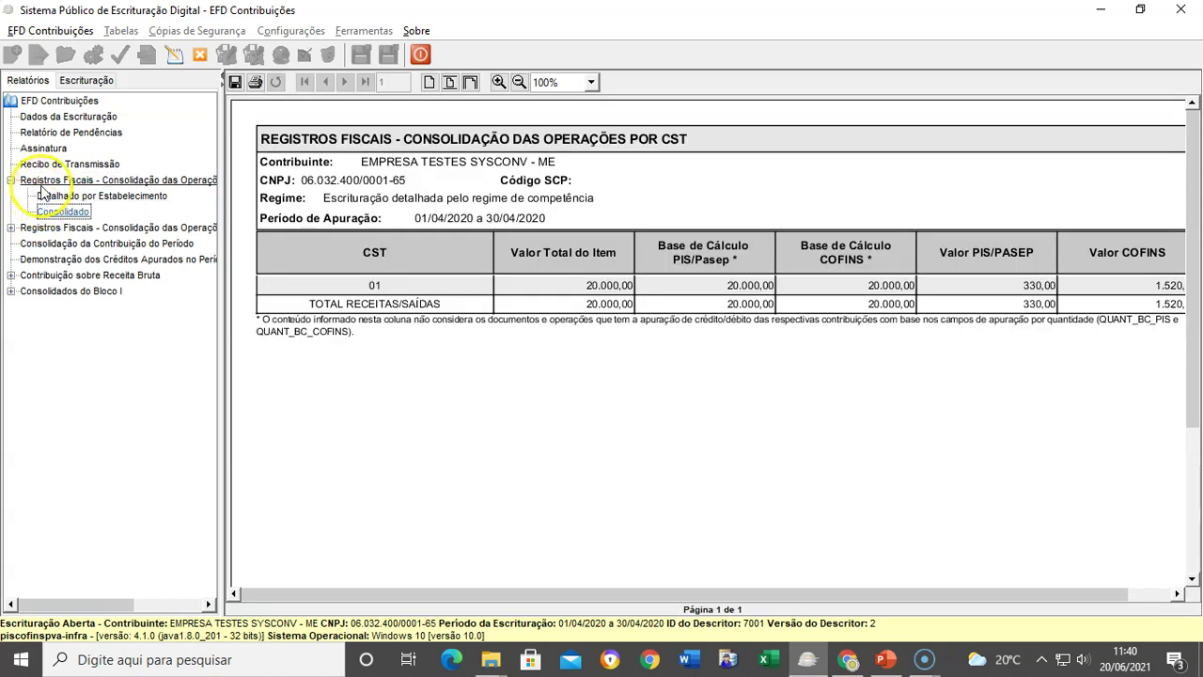
Step: Close the current bookkeeping and reopen the original one for 01/04/2020 to 30/04/2020
{"action": "left_click", "coordinate": [197, 54]}
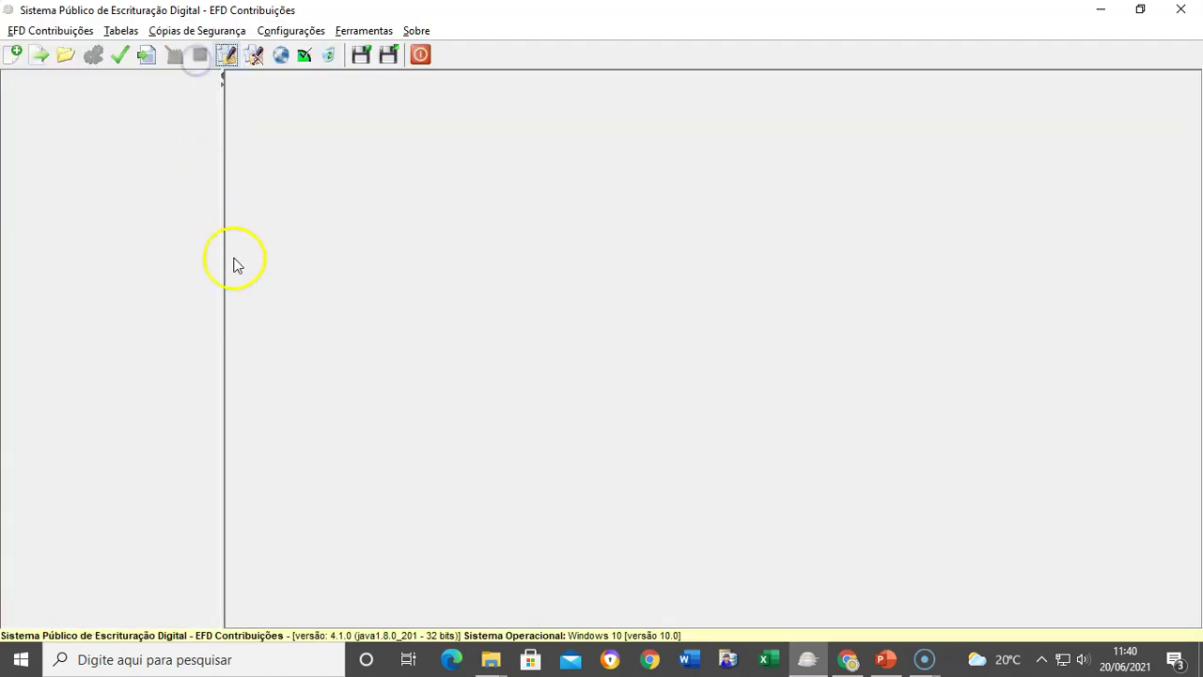
{"action": "left_click", "coordinate": [66, 59]}
{"action": "left_click", "coordinate": [603, 302]}
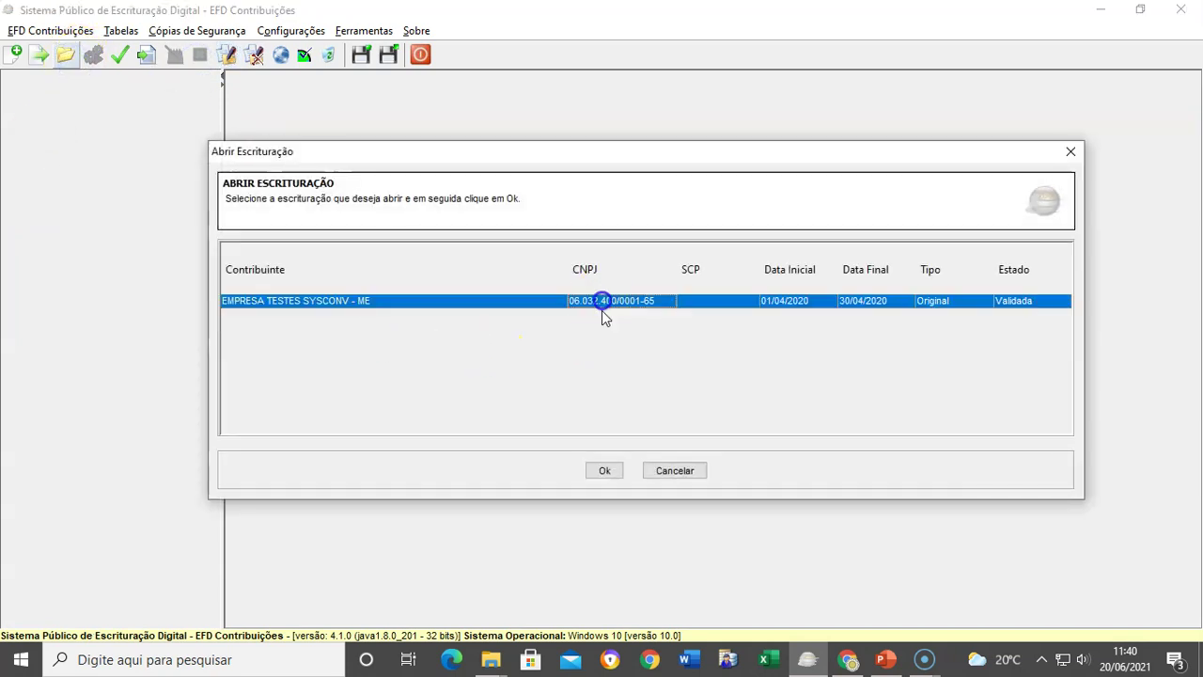
{"action": "left_click", "coordinate": [598, 467]}
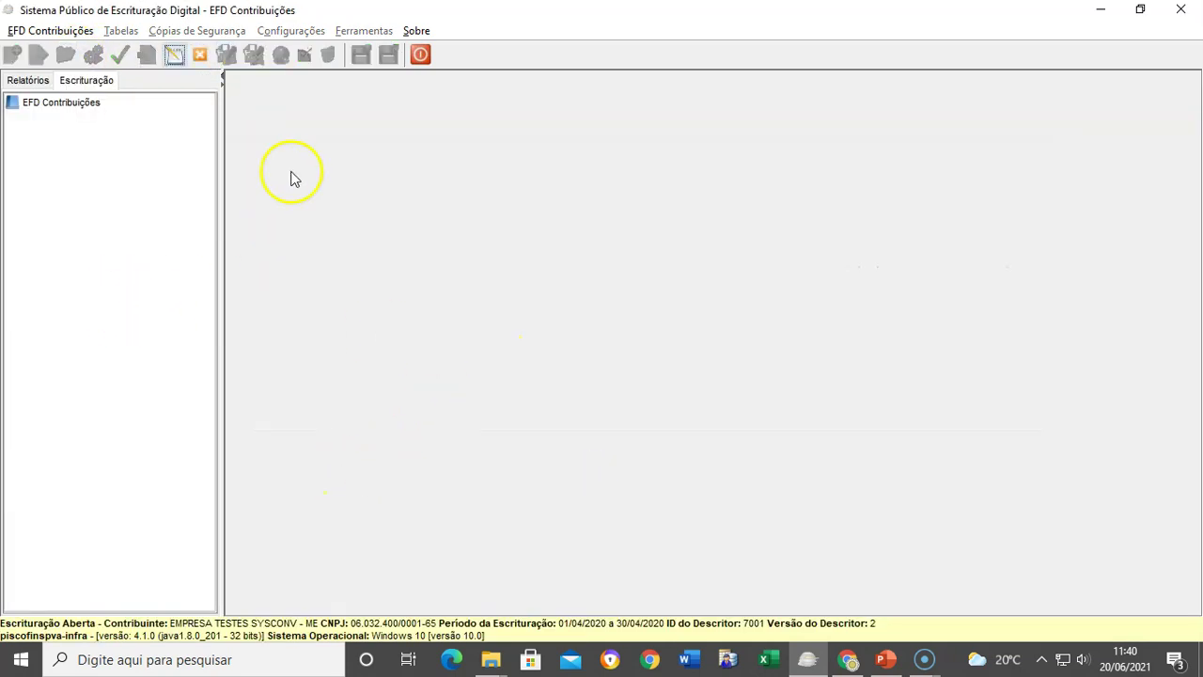
Step: View the period contribution consolidation report, followed by the consolidated operations report by CST, rates and block
{"action": "left_click", "coordinate": [26, 82]}
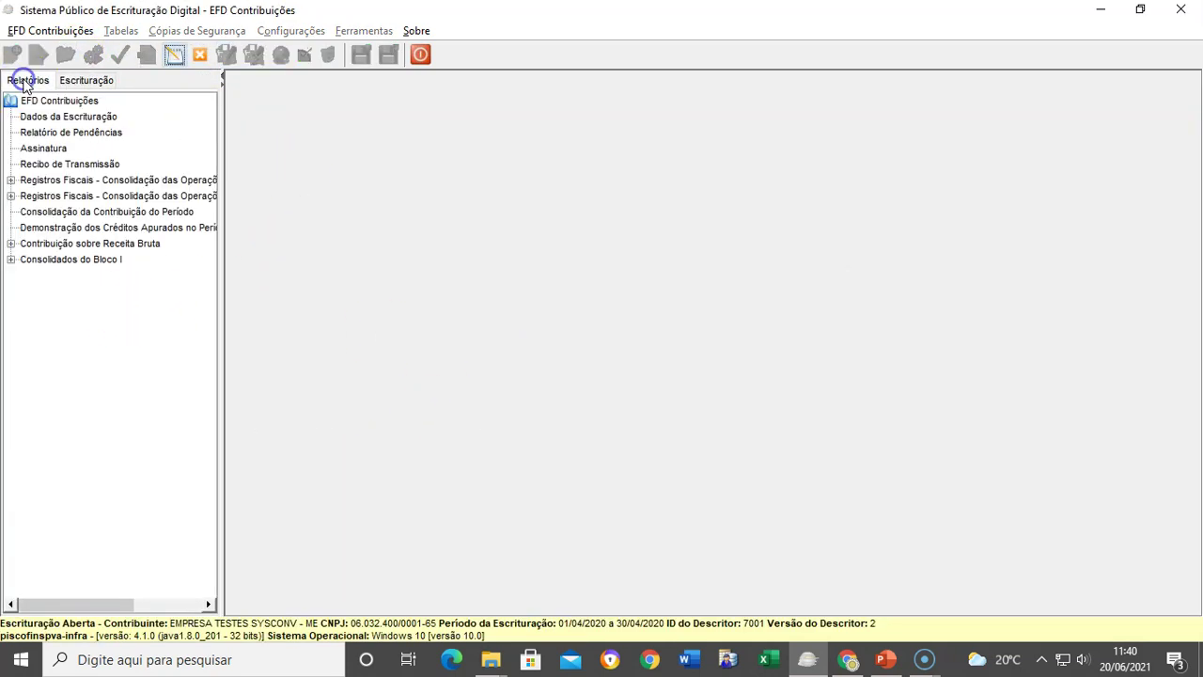
{"action": "left_click", "coordinate": [54, 212]}
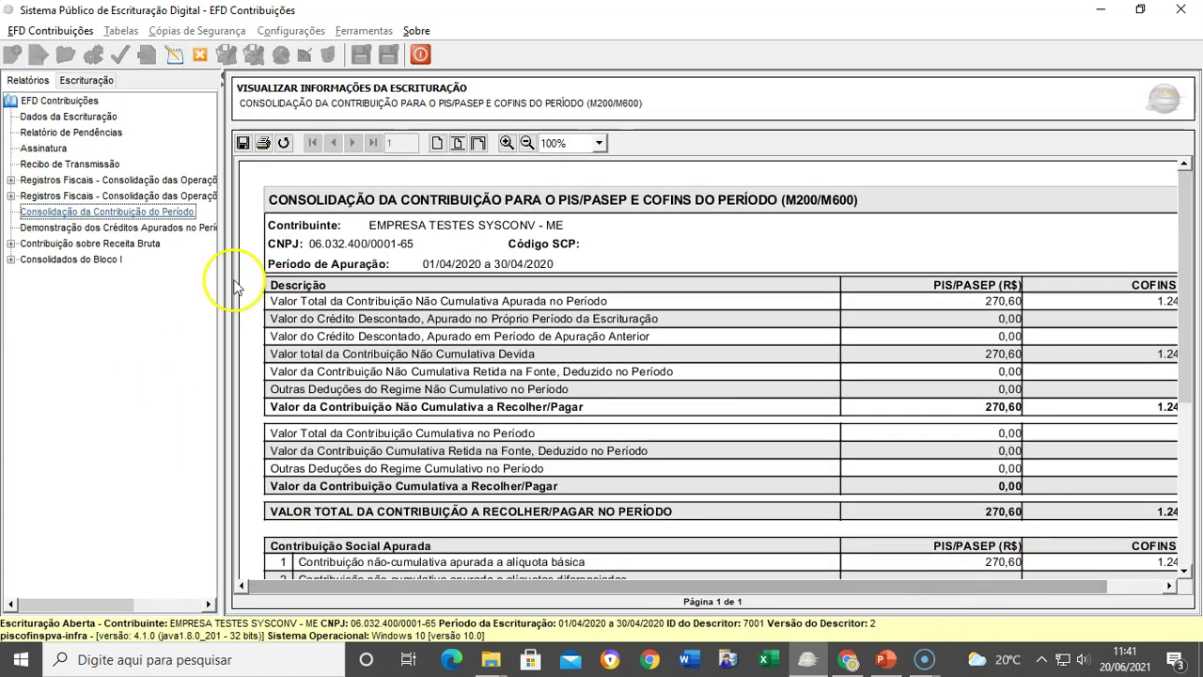
{"action": "left_click", "coordinate": [21, 199]}
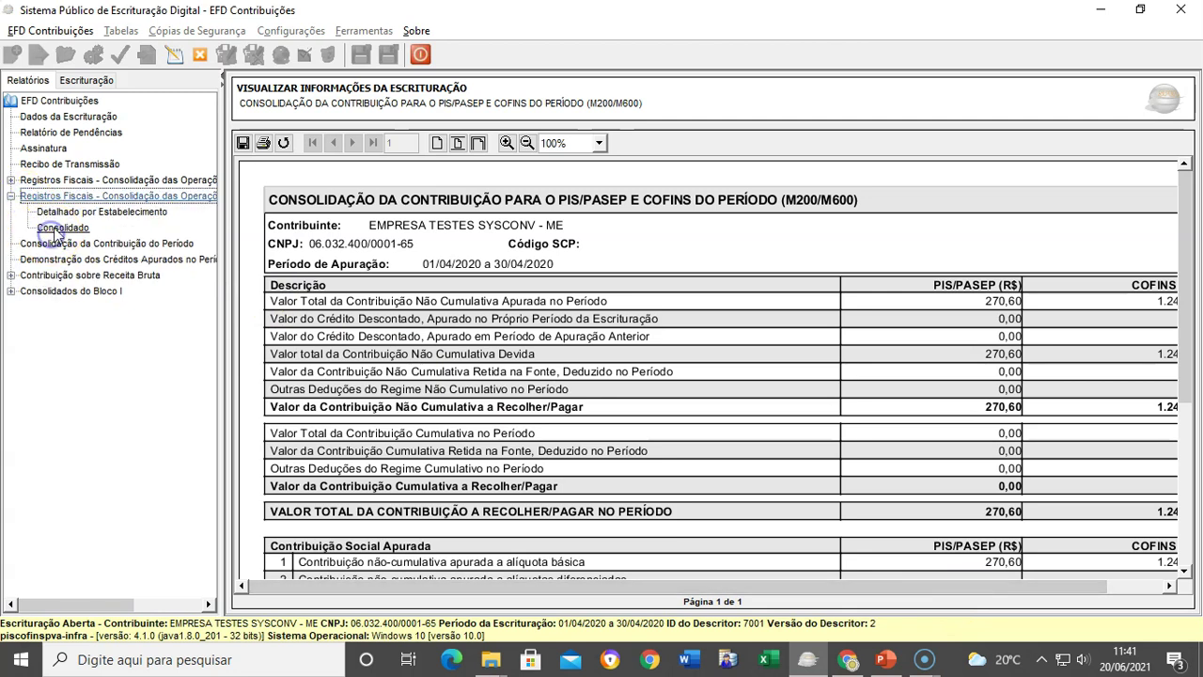
{"action": "left_click", "coordinate": [59, 228]}
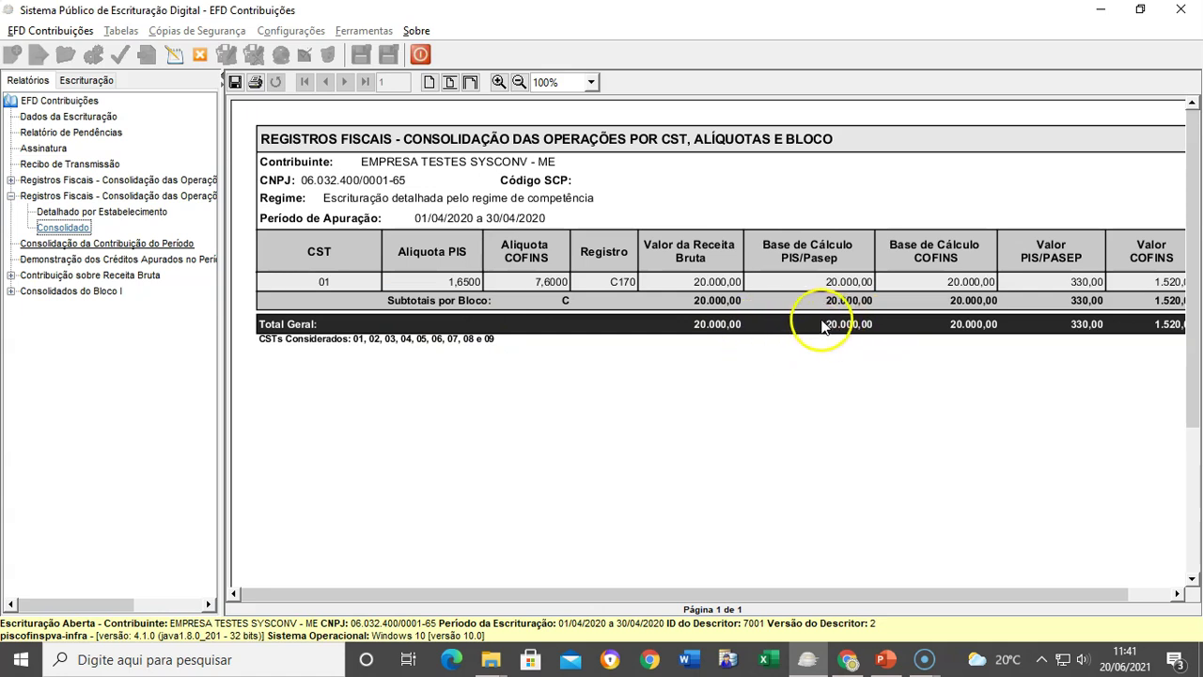
{"action": "left_click_drag", "start_coordinate": [747, 594], "coordinate": [853, 601]}
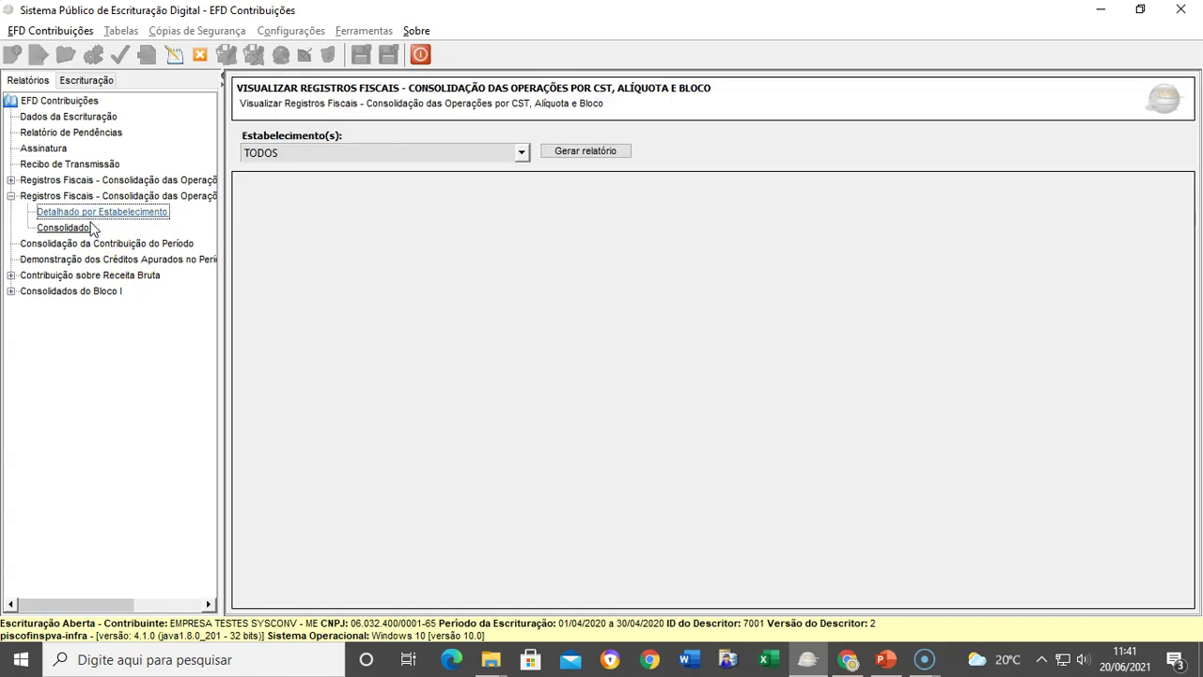
Step: Check the consolidated operations report by CST and try to view the report of credits calculated in the period
{"action": "double_click", "coordinate": [86, 181]}
{"action": "left_click", "coordinate": [79, 212]}
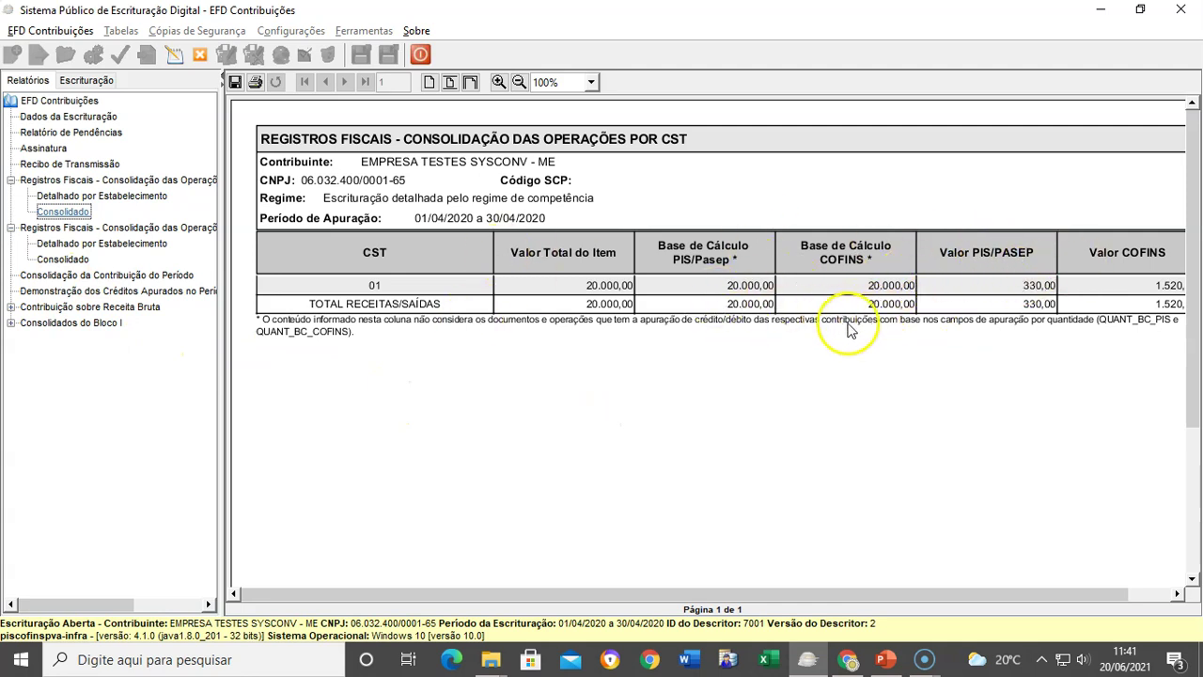
{"action": "left_click", "coordinate": [86, 196]}
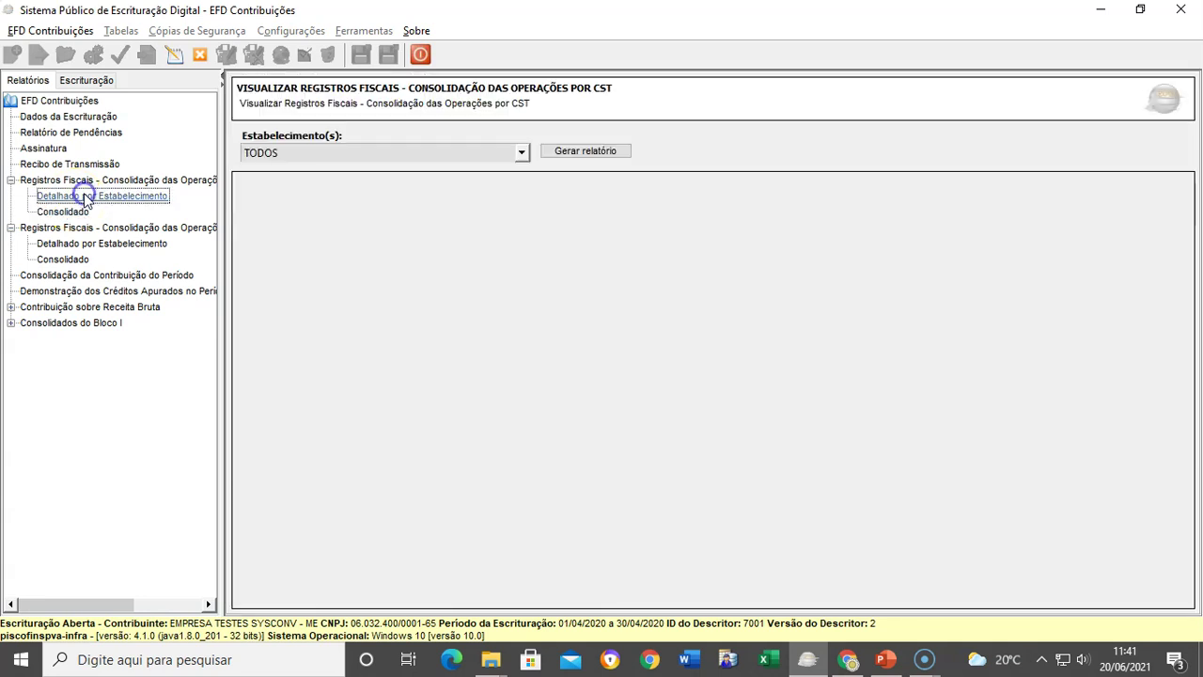
{"action": "left_click", "coordinate": [48, 290]}
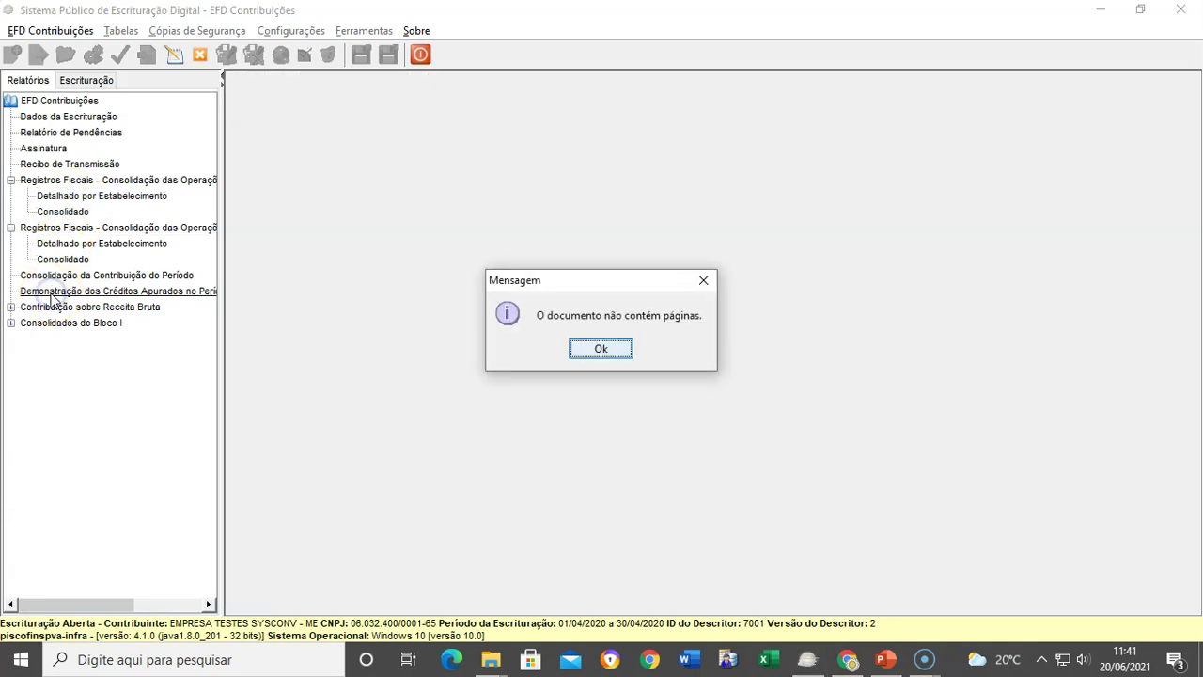
{"action": "left_click", "coordinate": [620, 362]}
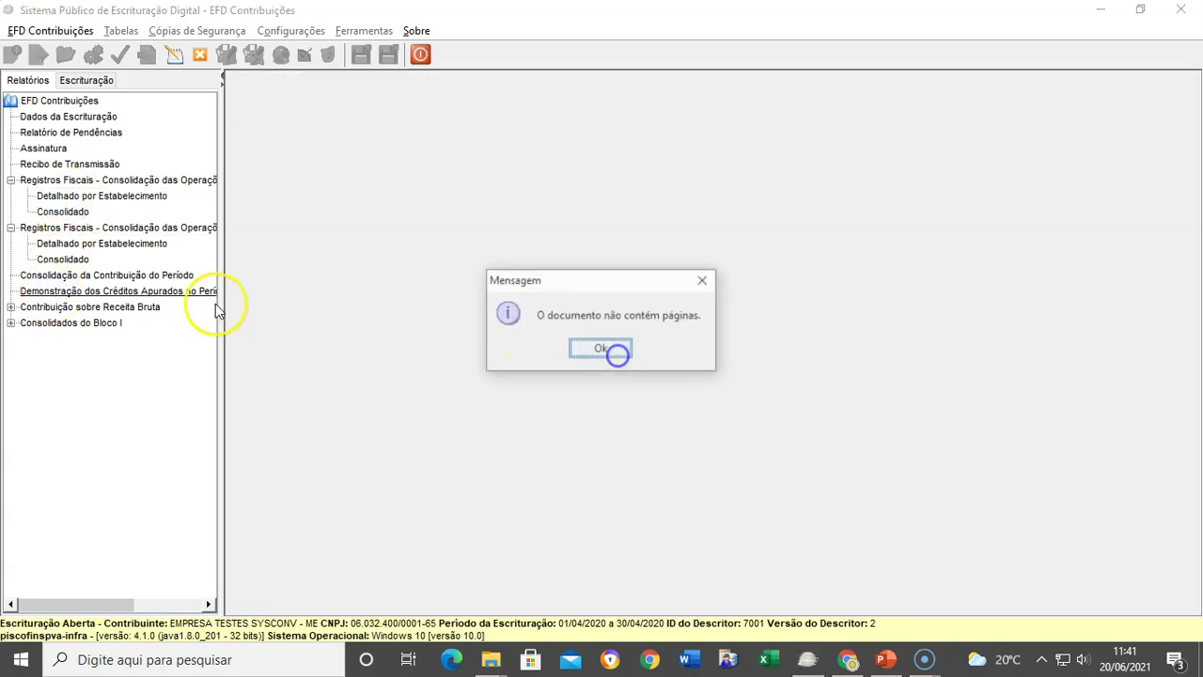
{"action": "left_click", "coordinate": [590, 349]}
Step: Review the PIS/Pasep and COFINS amounts throughout the period contribution consolidation report (M200/M600)
{"action": "left_click", "coordinate": [131, 275]}
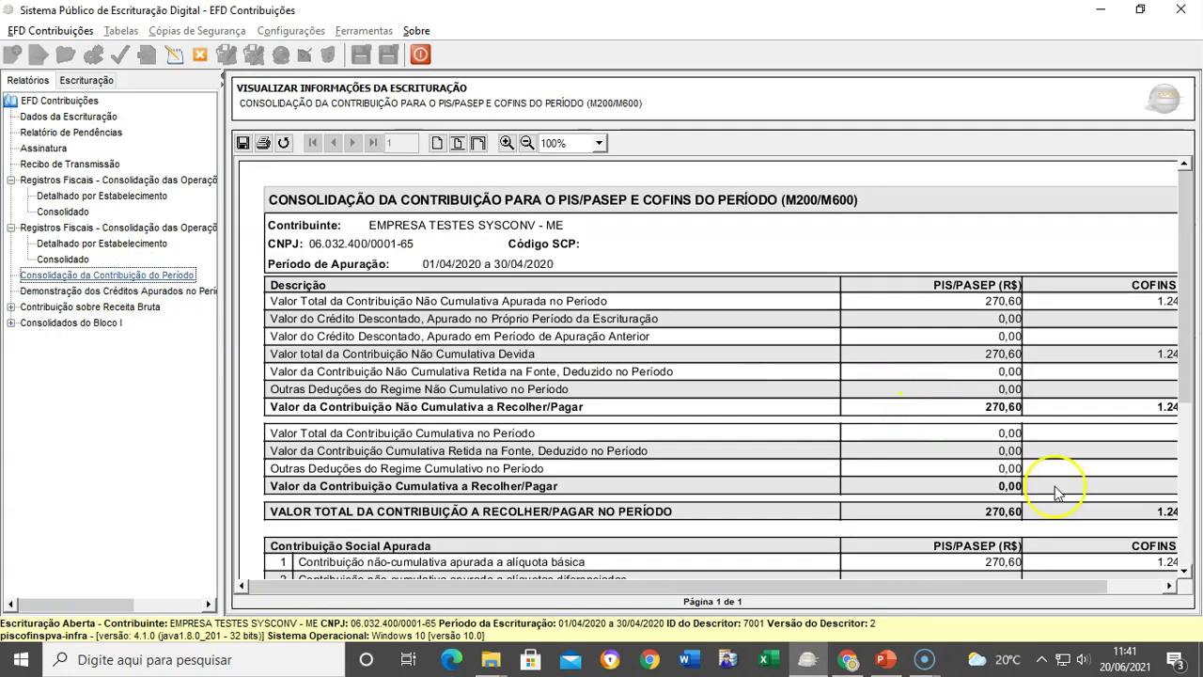
{"action": "left_click_drag", "start_coordinate": [959, 587], "coordinate": [1032, 589]}
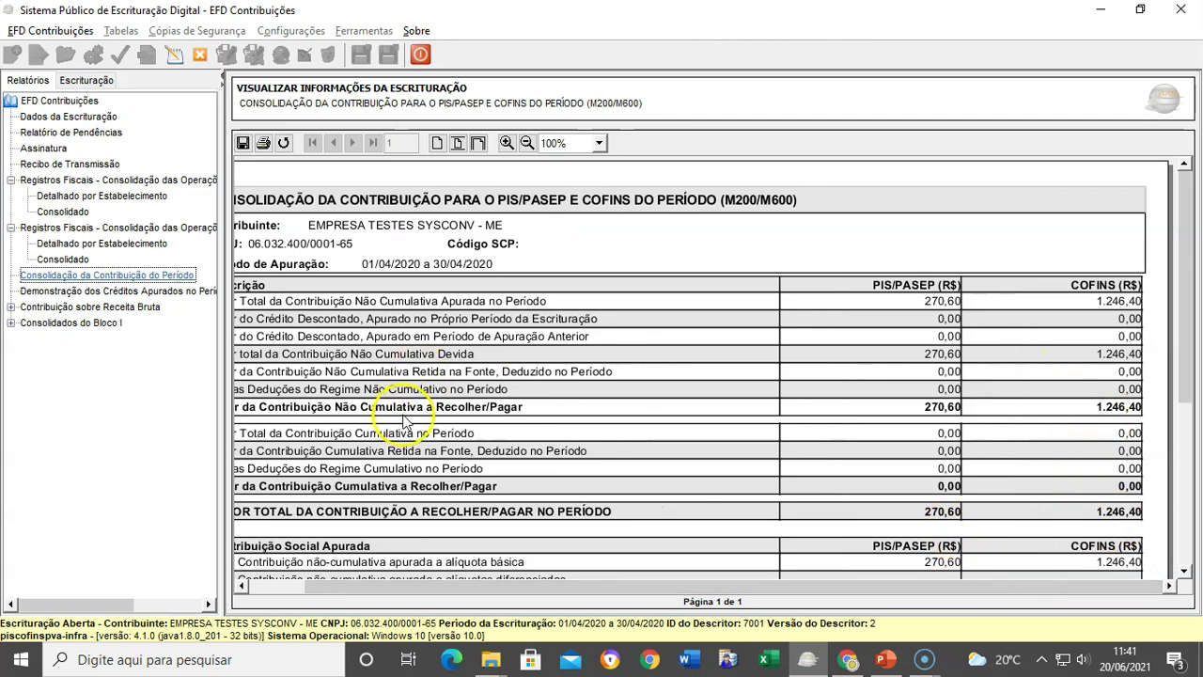
{"action": "left_click", "coordinate": [288, 590]}
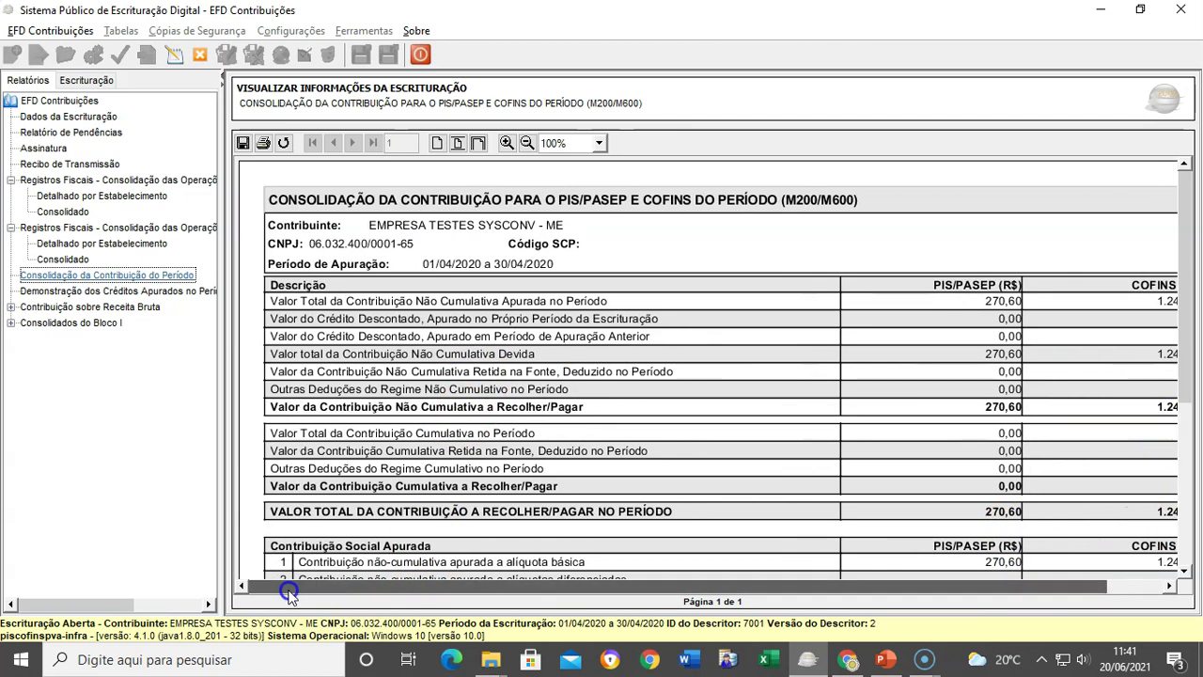
{"action": "scroll", "coordinate": [730, 397], "scroll_direction": "down", "scroll_amount": 5}
{"action": "scroll", "coordinate": [735, 396], "scroll_direction": "down", "scroll_amount": 2}
{"action": "scroll", "coordinate": [735, 396], "scroll_direction": "up", "scroll_amount": 4}
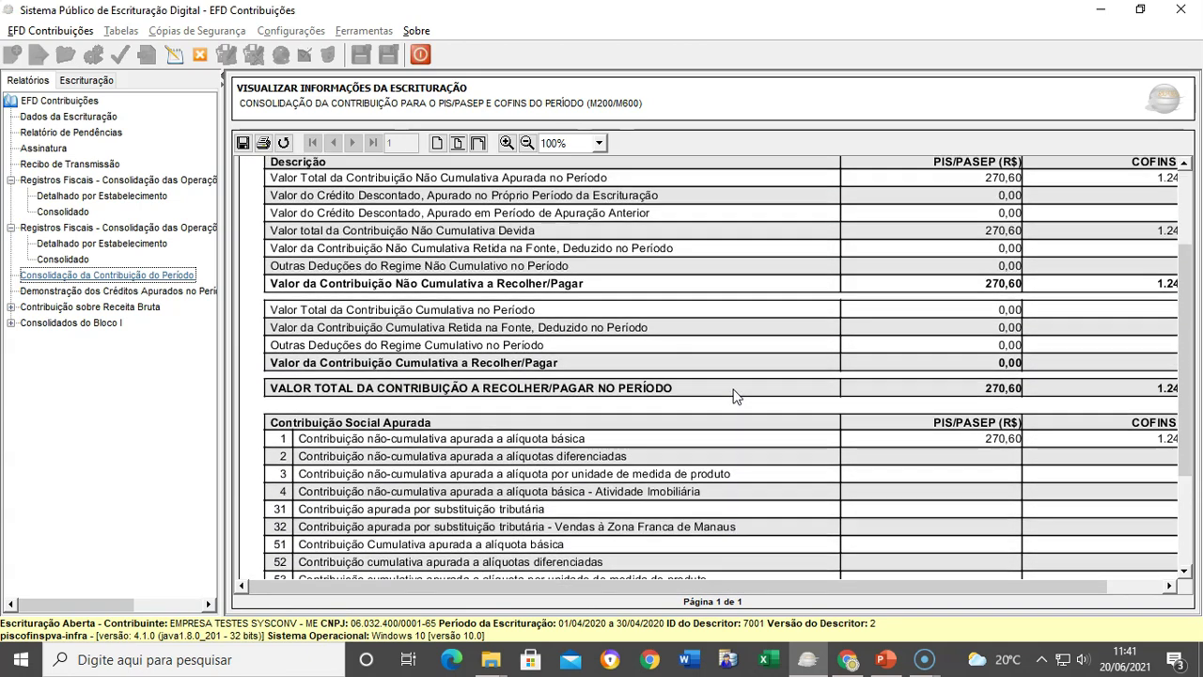
{"action": "scroll", "coordinate": [735, 395], "scroll_direction": "up", "scroll_amount": 3}
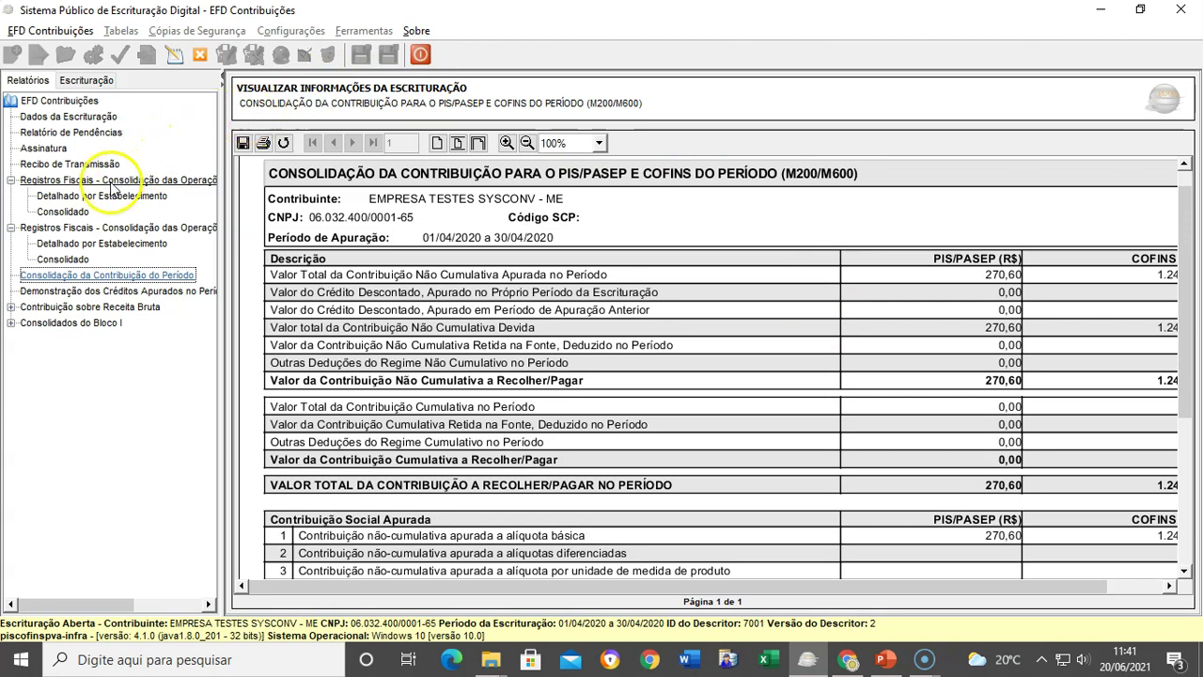
Step: Inspect the M200 record in the bookkeeping's Bloco M for PIS/Pasep and close its details
{"action": "left_click", "coordinate": [87, 81]}
{"action": "double_click", "coordinate": [77, 103]}
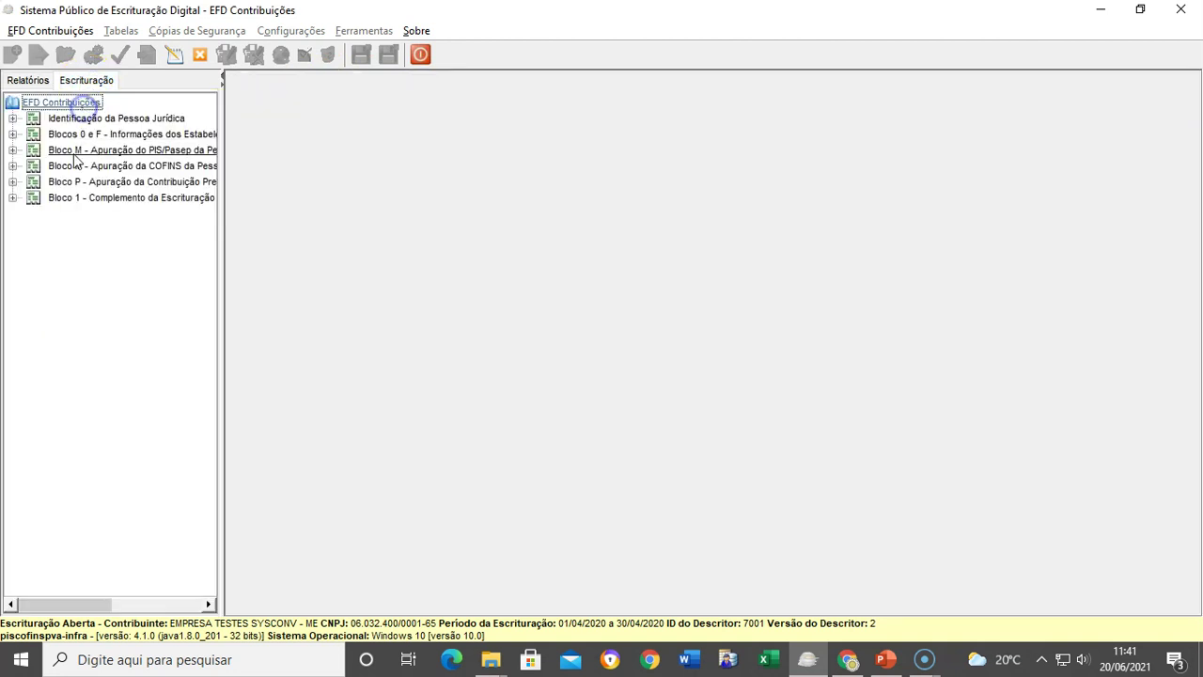
{"action": "double_click", "coordinate": [76, 151]}
{"action": "left_click", "coordinate": [77, 165]}
{"action": "left_click", "coordinate": [81, 183]}
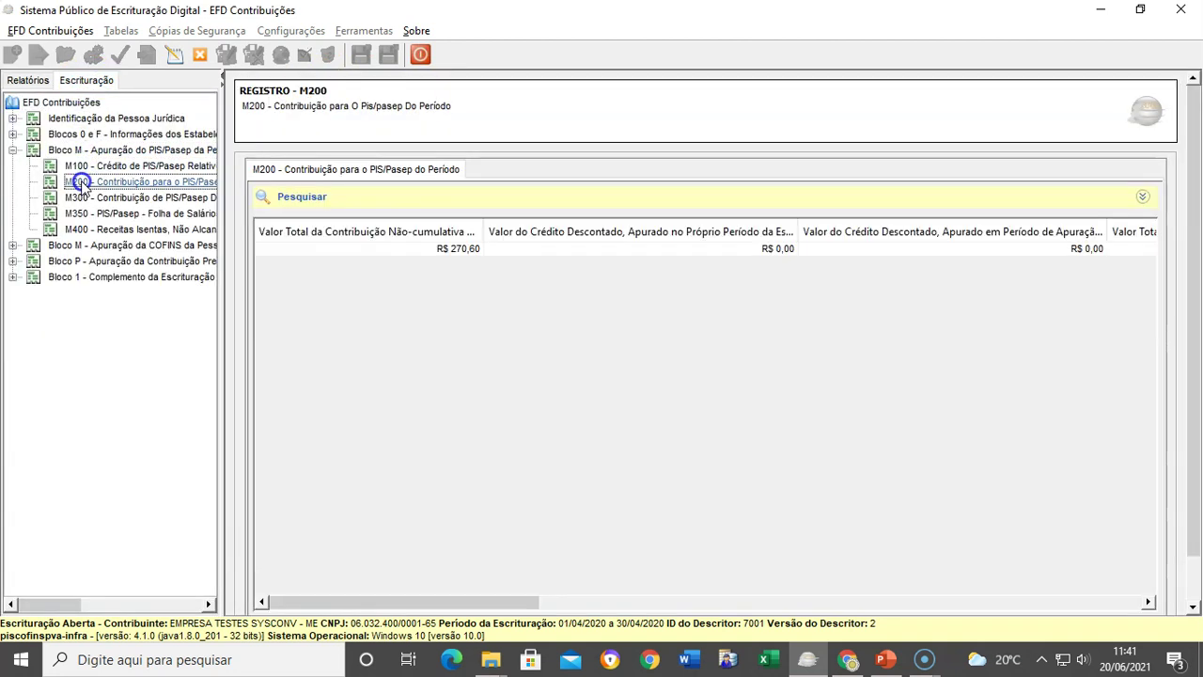
{"action": "left_click", "coordinate": [470, 249]}
{"action": "double_click", "coordinate": [508, 250]}
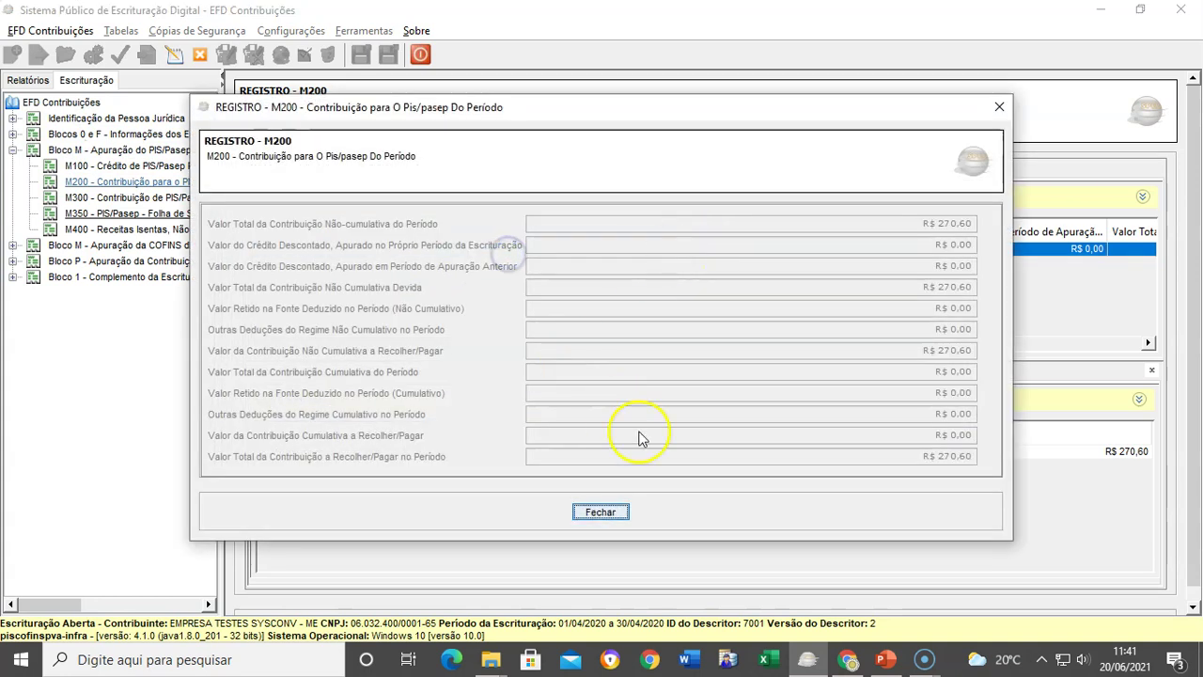
{"action": "left_click", "coordinate": [602, 512]}
Step: Examine the M210 contribution code record for the PIS/Pasep base, reduction adjustment and contribution, and close it
{"action": "left_click", "coordinate": [683, 453]}
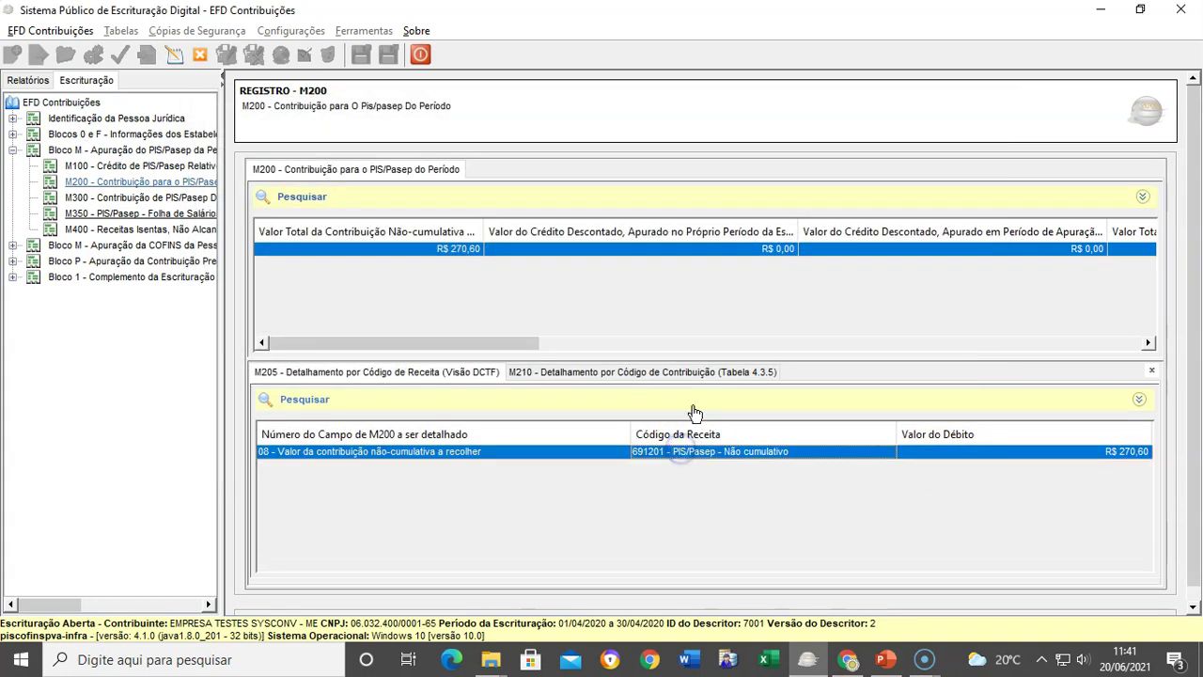
{"action": "left_click", "coordinate": [679, 372]}
{"action": "left_click", "coordinate": [680, 456]}
{"action": "double_click", "coordinate": [684, 454]}
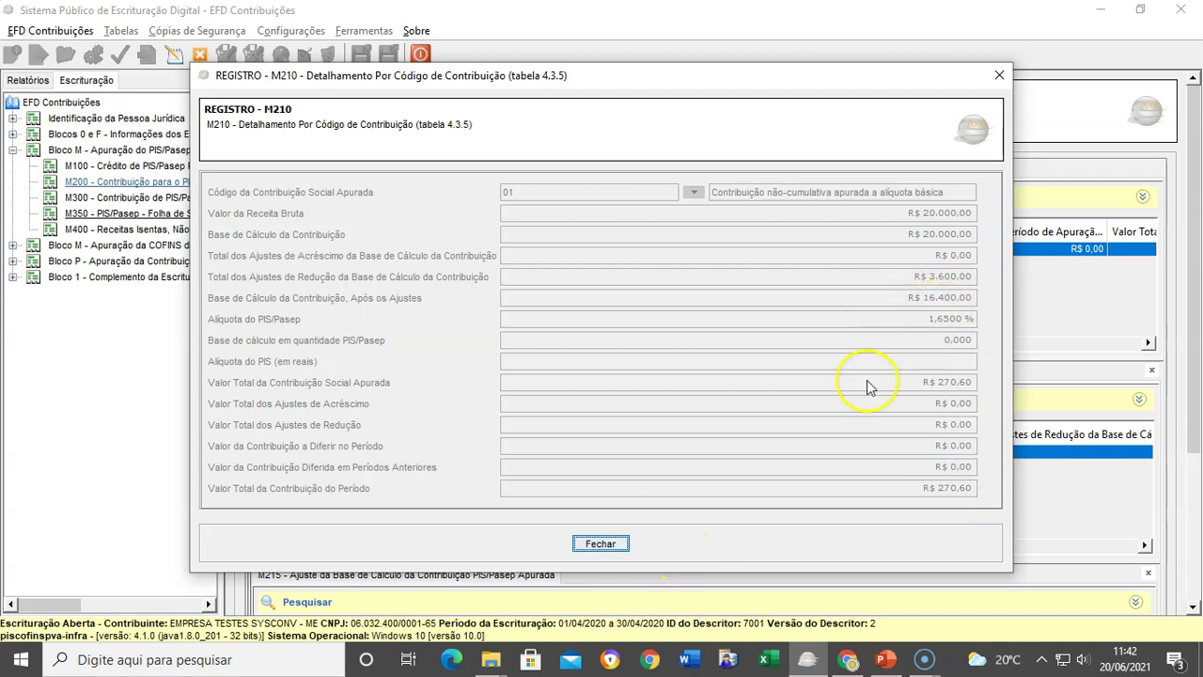
{"action": "left_click", "coordinate": [606, 543]}
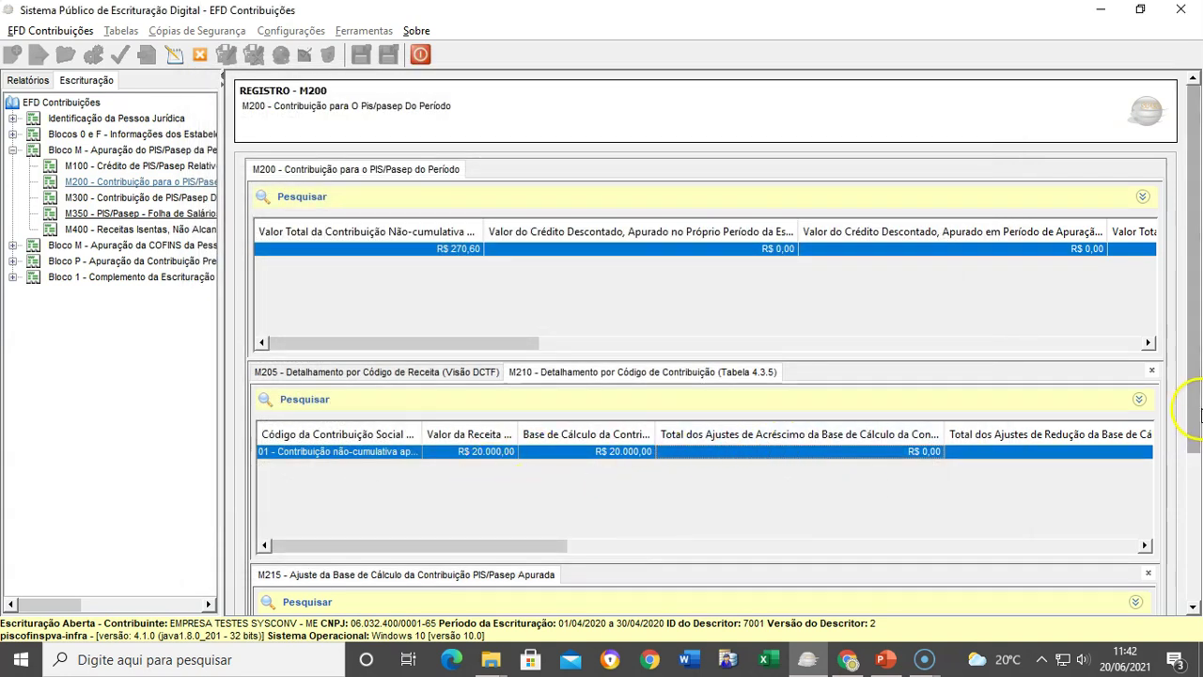
Step: Inspect the details of the M215 PIS/Pasep base adjustment record and close them
{"action": "left_click_drag", "start_coordinate": [1192, 424], "coordinate": [1192, 550]}
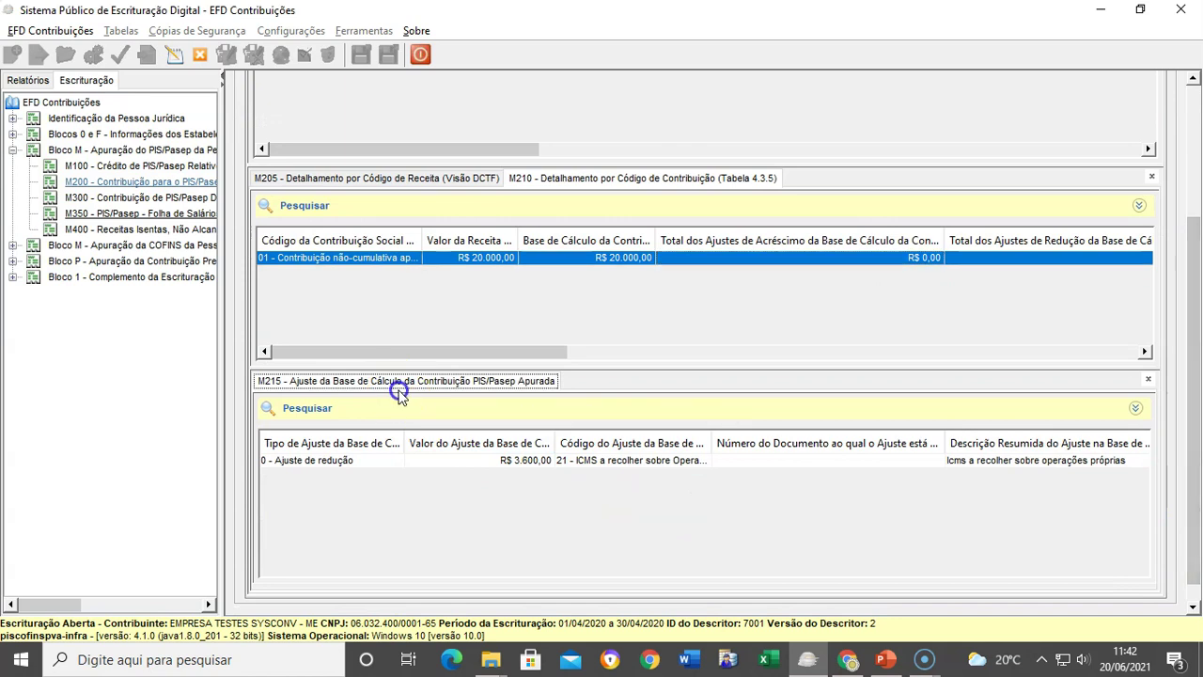
{"action": "double_click", "coordinate": [518, 459]}
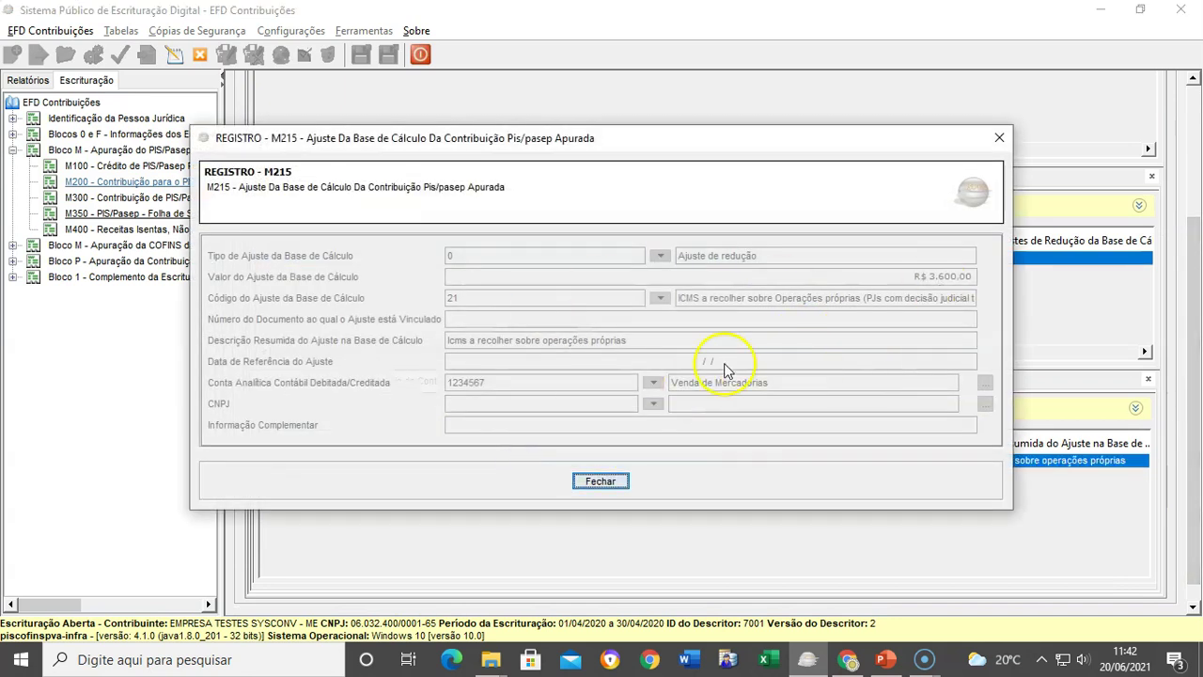
{"action": "left_click", "coordinate": [604, 481]}
Step: Inspect the M610 contribution code details under the M600 record in Bloco M for COFINS and close them
{"action": "double_click", "coordinate": [139, 245]}
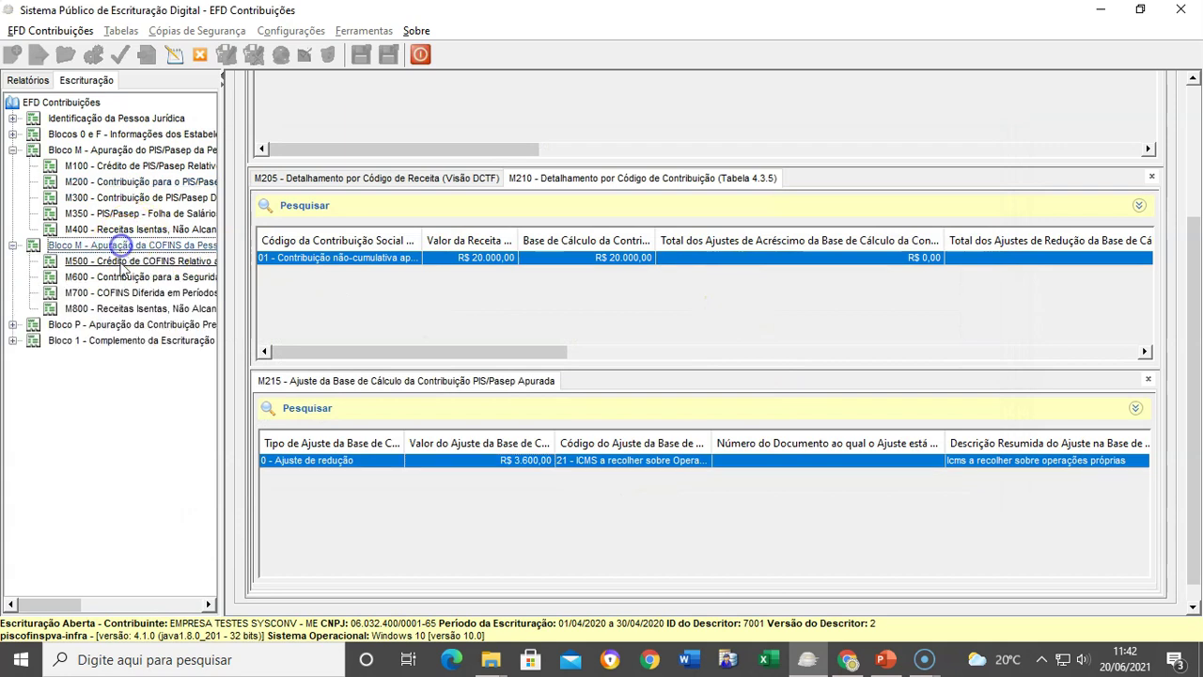
{"action": "left_click", "coordinate": [113, 277]}
{"action": "left_click", "coordinate": [447, 234]}
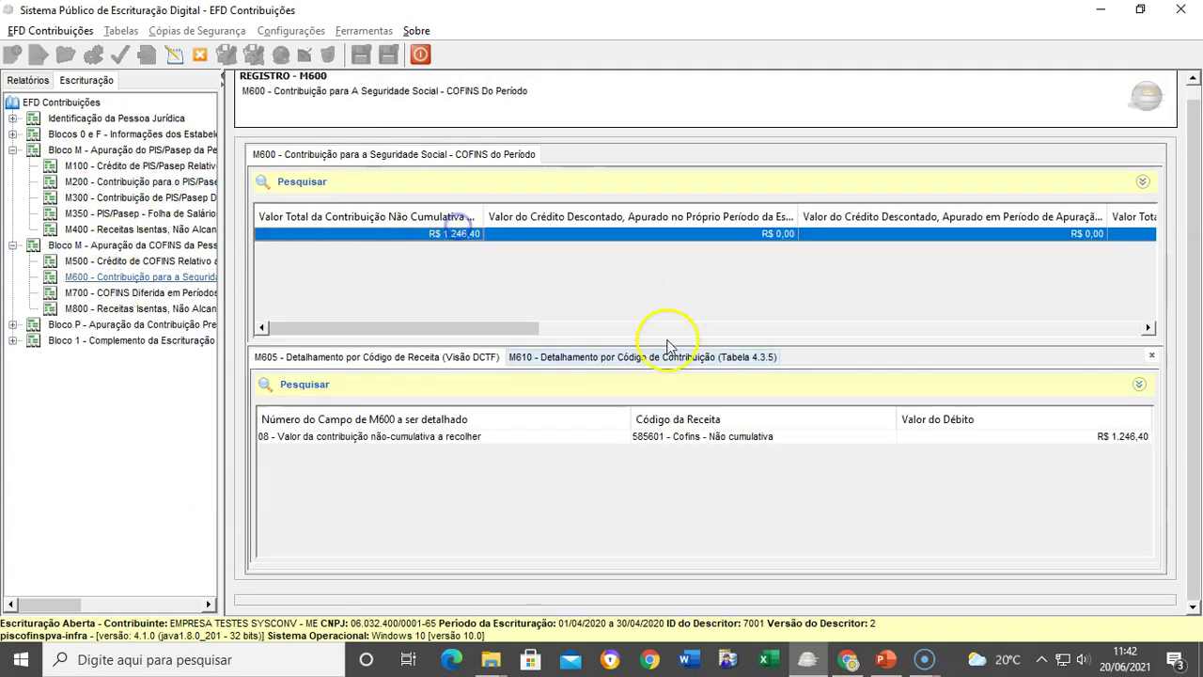
{"action": "left_click", "coordinate": [693, 358]}
{"action": "double_click", "coordinate": [639, 436]}
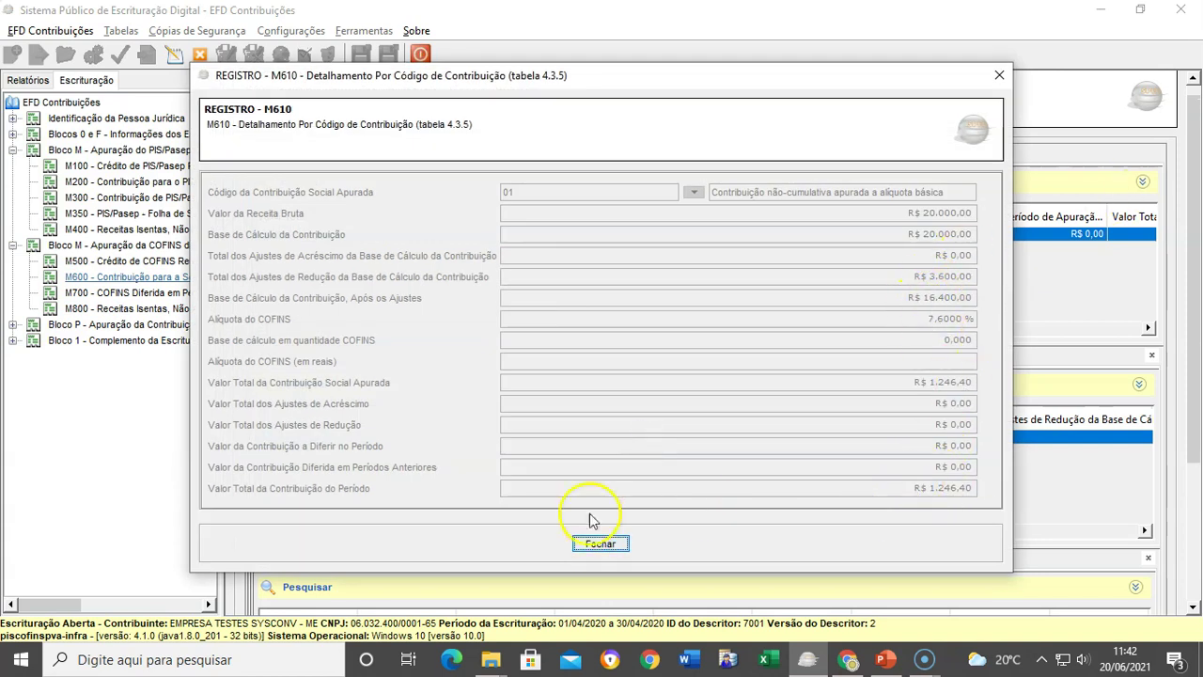
{"action": "left_click", "coordinate": [599, 543]}
Step: Review the 1050 base adjustment record dated 30/04/2020 in Bloco 1 and close its details
{"action": "double_click", "coordinate": [121, 340]}
{"action": "left_click", "coordinate": [102, 387]}
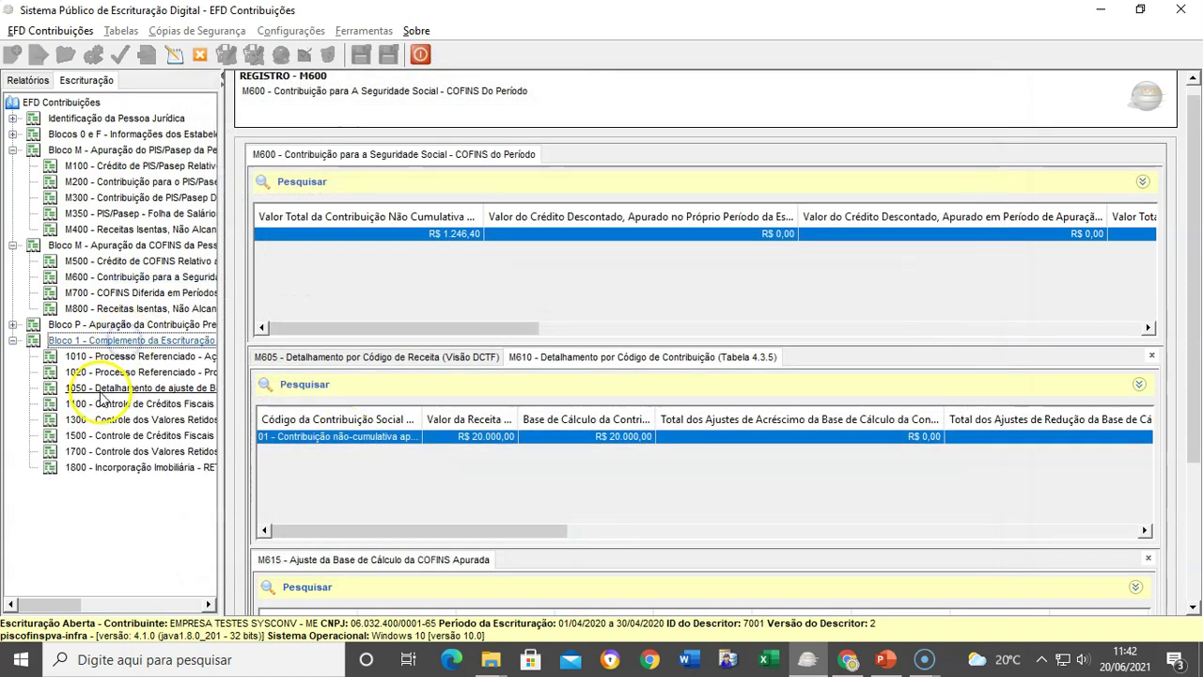
{"action": "left_click", "coordinate": [554, 233]}
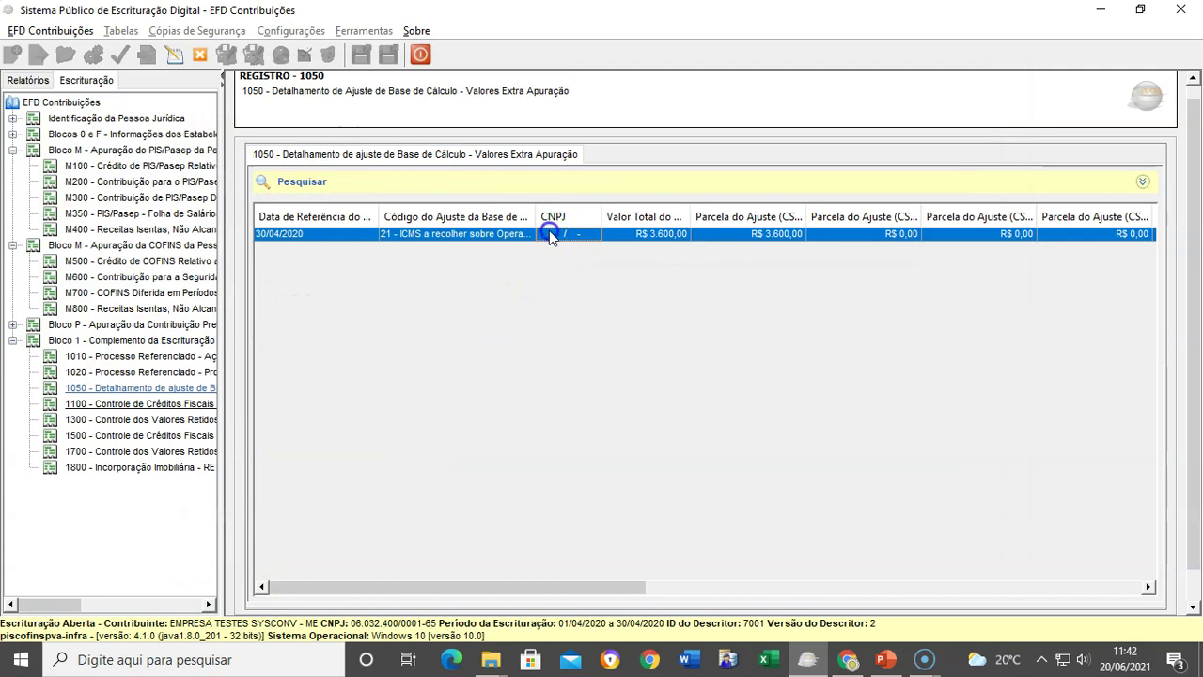
{"action": "double_click", "coordinate": [550, 234]}
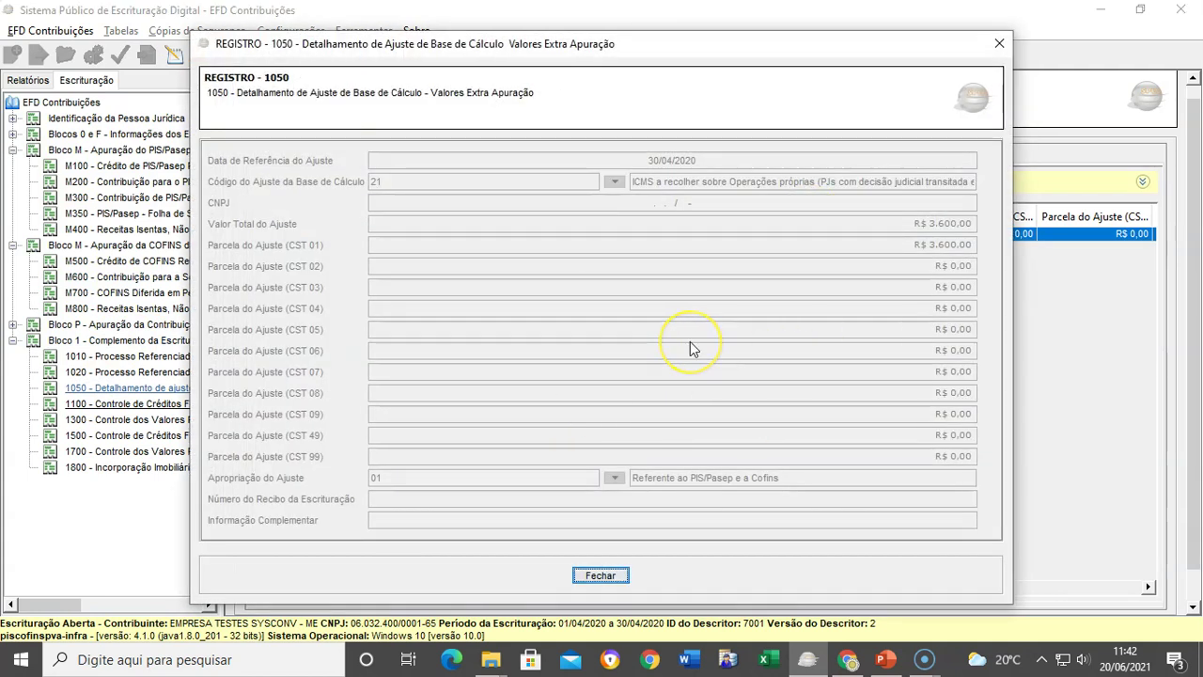
{"action": "left_click", "coordinate": [590, 576]}
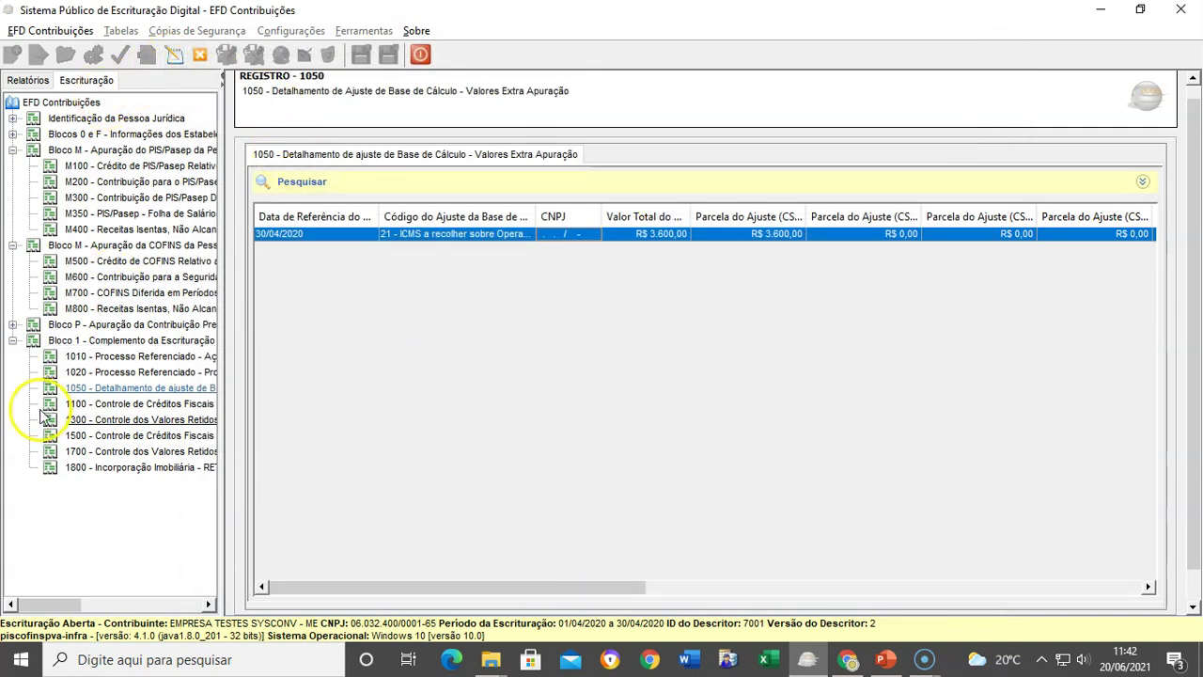
Step: Put the bookkeeping into edit mode and bring up the 0000 - Identificação da Pessoa Jurídica register
{"action": "left_click", "coordinate": [177, 58]}
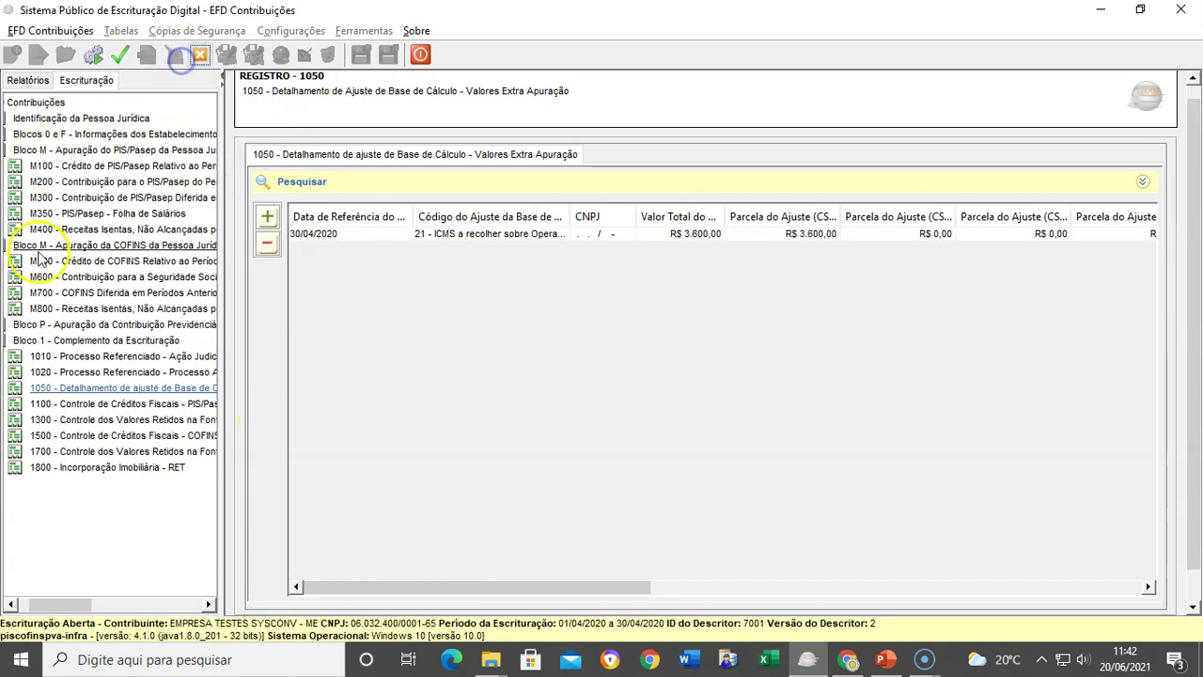
{"action": "left_click", "coordinate": [118, 135]}
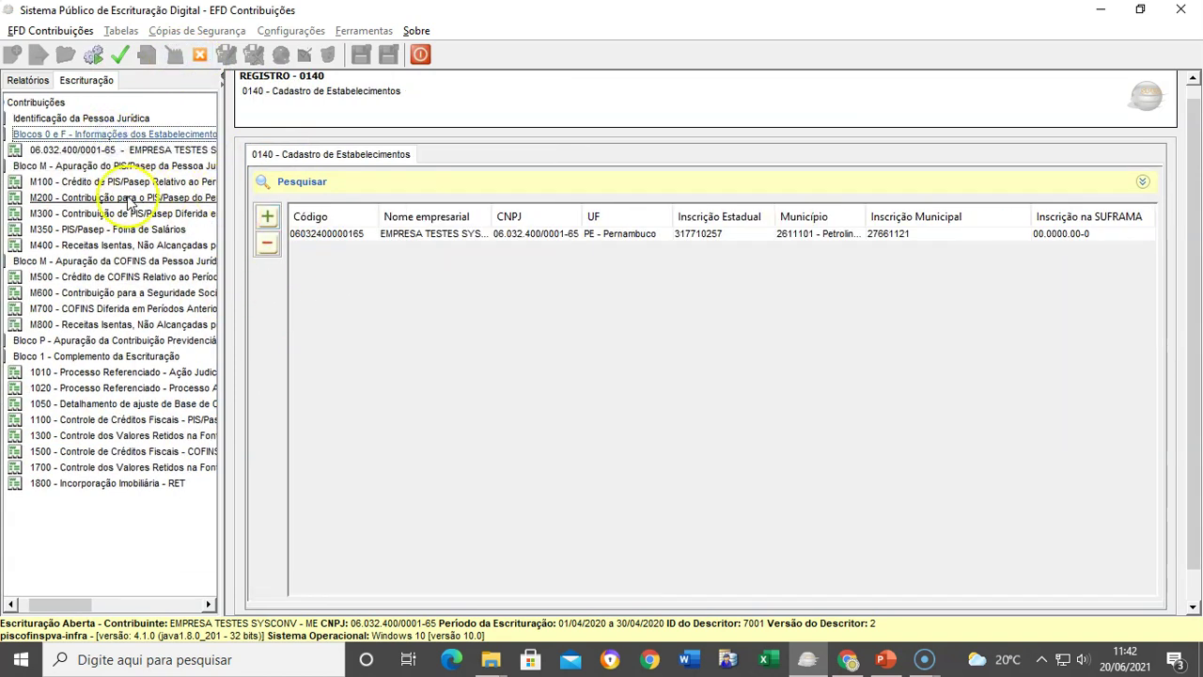
{"action": "left_click", "coordinate": [94, 116]}
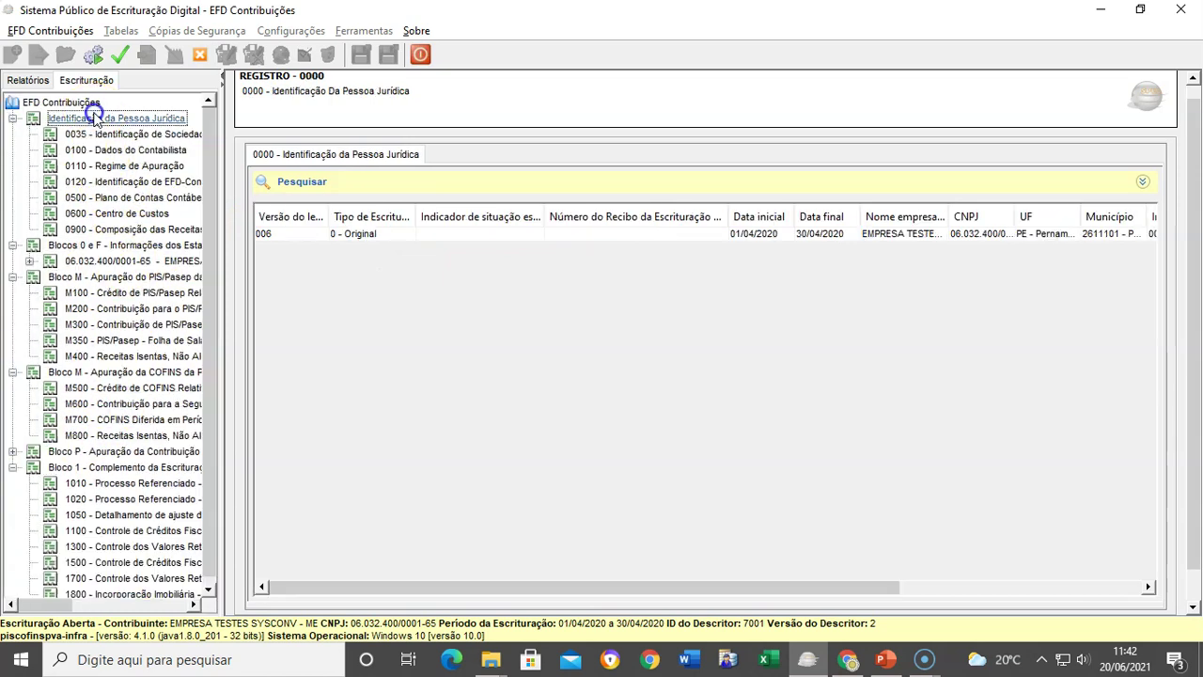
Step: Try to change the Tipo de Escrituração to 1 - Retificadora in the 0000 company identification record and close it
{"action": "left_click", "coordinate": [329, 241]}
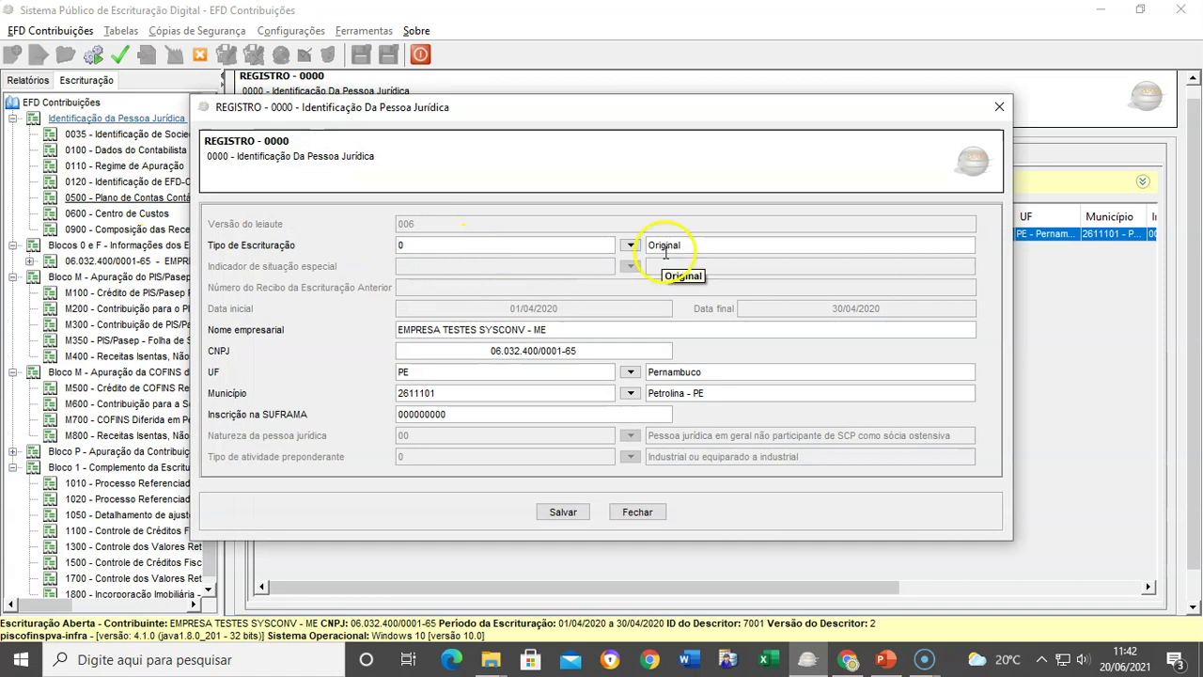
{"action": "left_click", "coordinate": [630, 245]}
{"action": "left_click", "coordinate": [642, 327]}
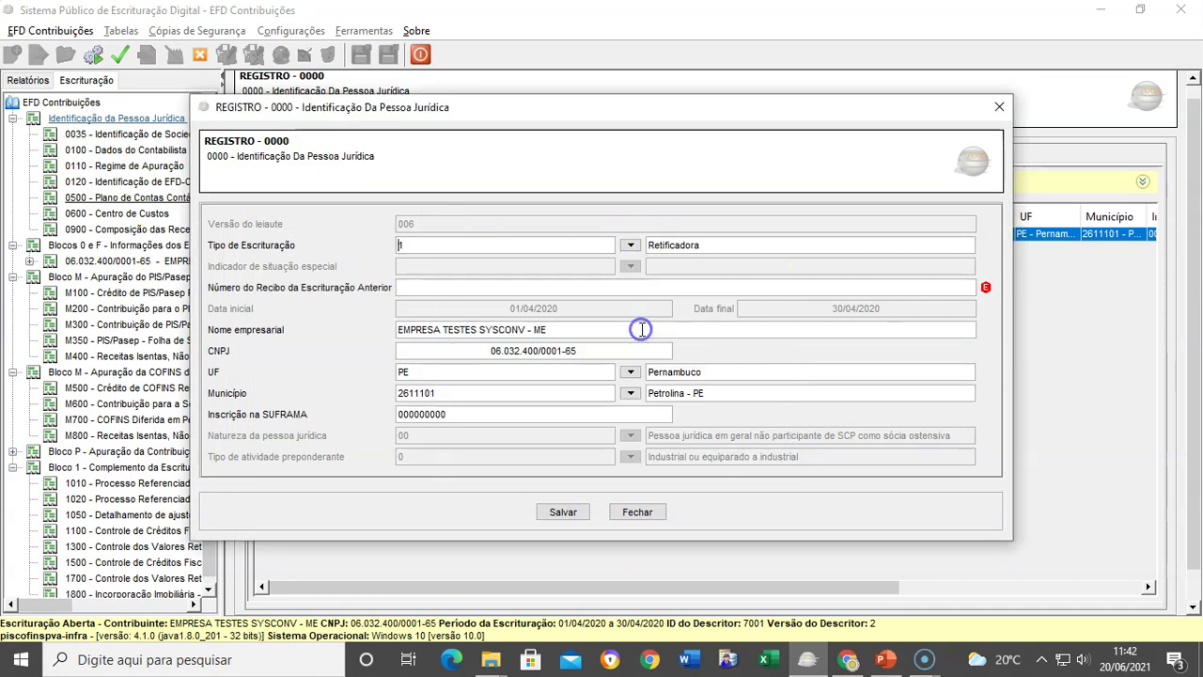
{"action": "left_click", "coordinate": [679, 291]}
{"action": "left_click", "coordinate": [647, 511]}
{"action": "left_click", "coordinate": [569, 347]}
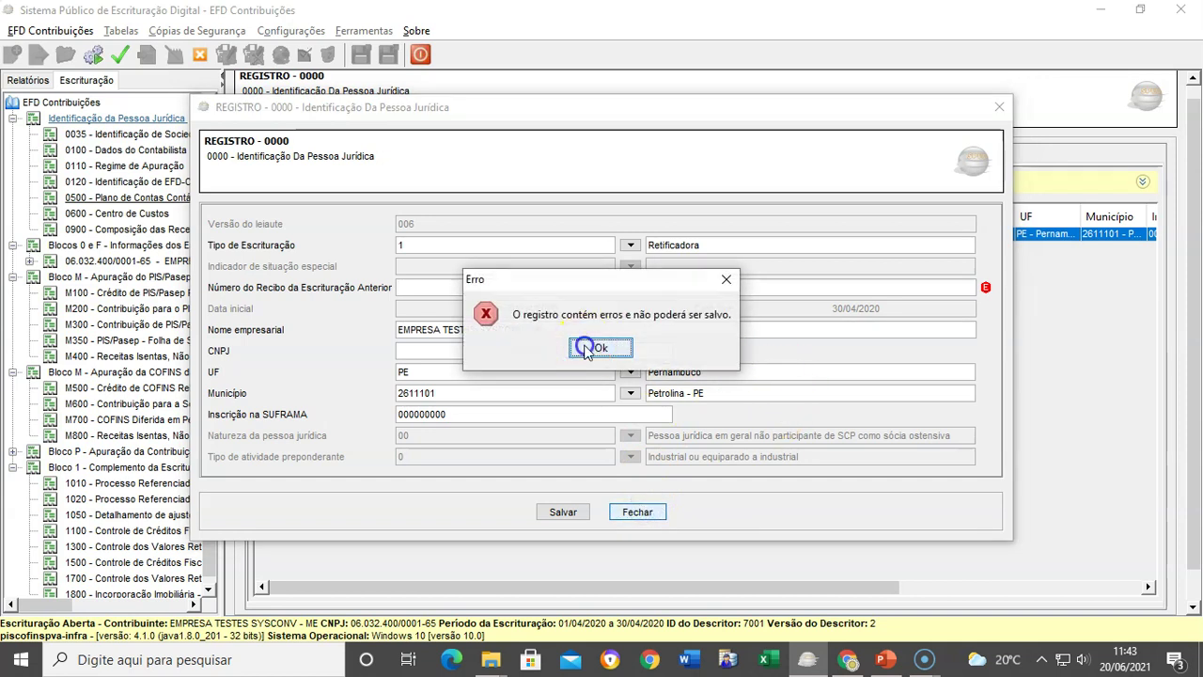
{"action": "left_click", "coordinate": [584, 348]}
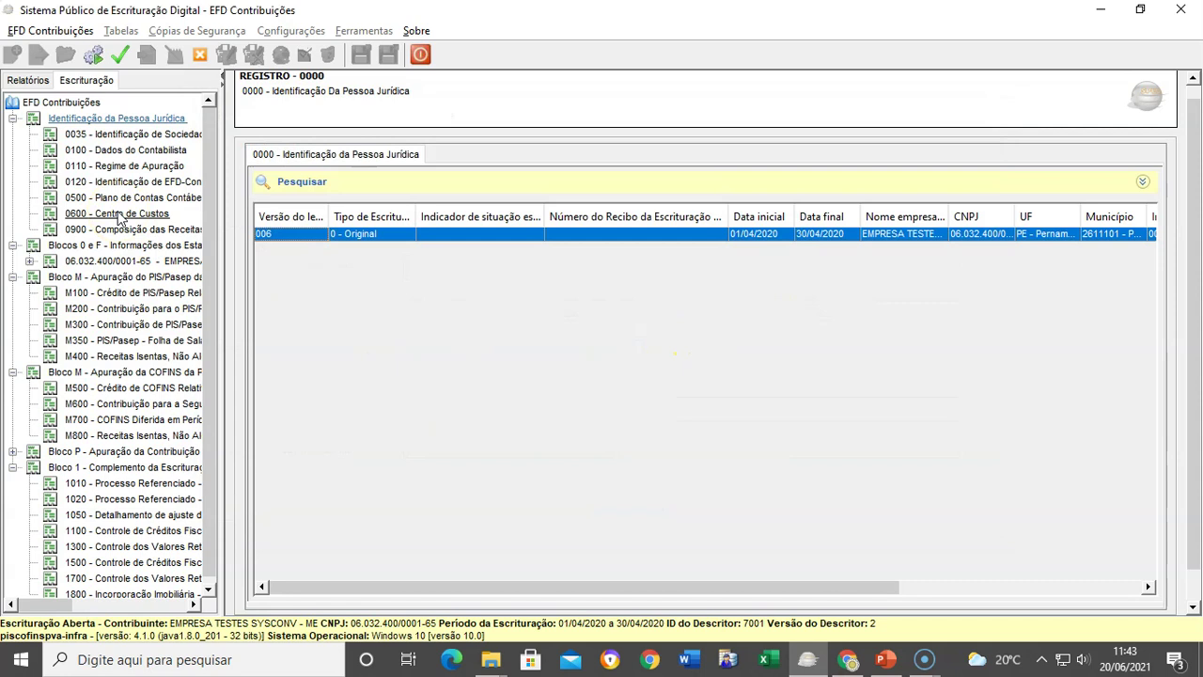
Step: Inspect the outgoing C100 Nota Fiscal record under the establishment in Blocos 0 e F and close its details
{"action": "left_click", "coordinate": [110, 344]}
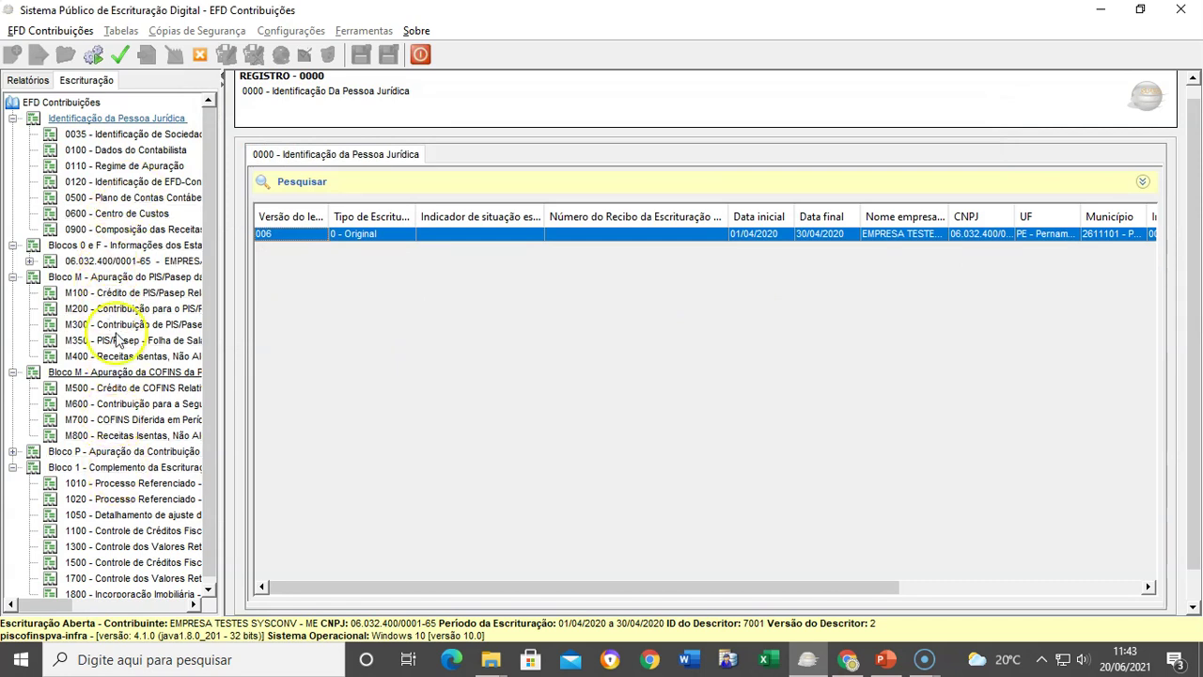
{"action": "left_click", "coordinate": [105, 260]}
{"action": "double_click", "coordinate": [106, 260]}
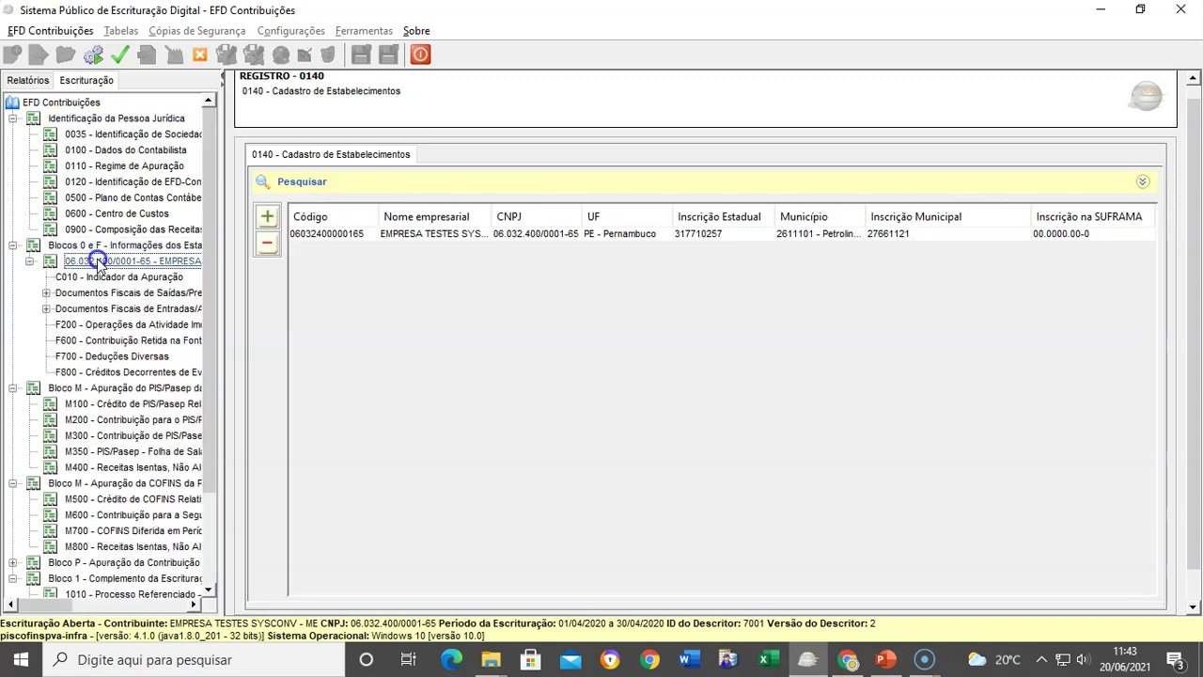
{"action": "double_click", "coordinate": [94, 293]}
{"action": "left_click", "coordinate": [98, 324]}
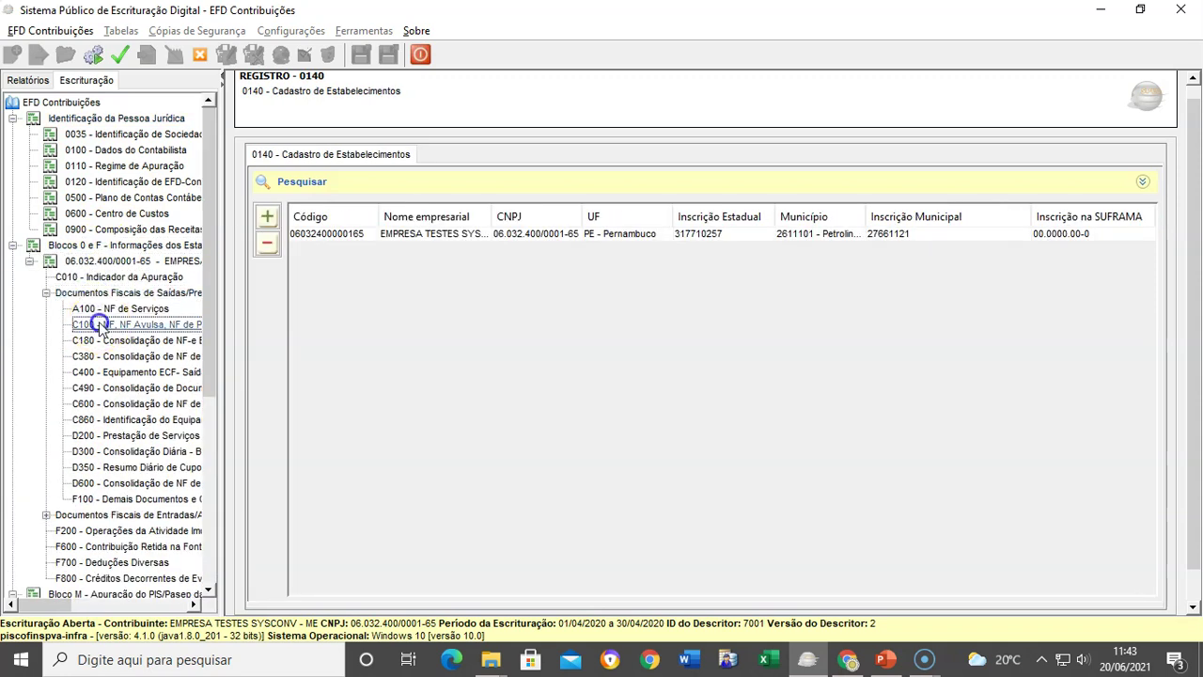
{"action": "left_click", "coordinate": [421, 155]}
{"action": "left_click", "coordinate": [440, 234]}
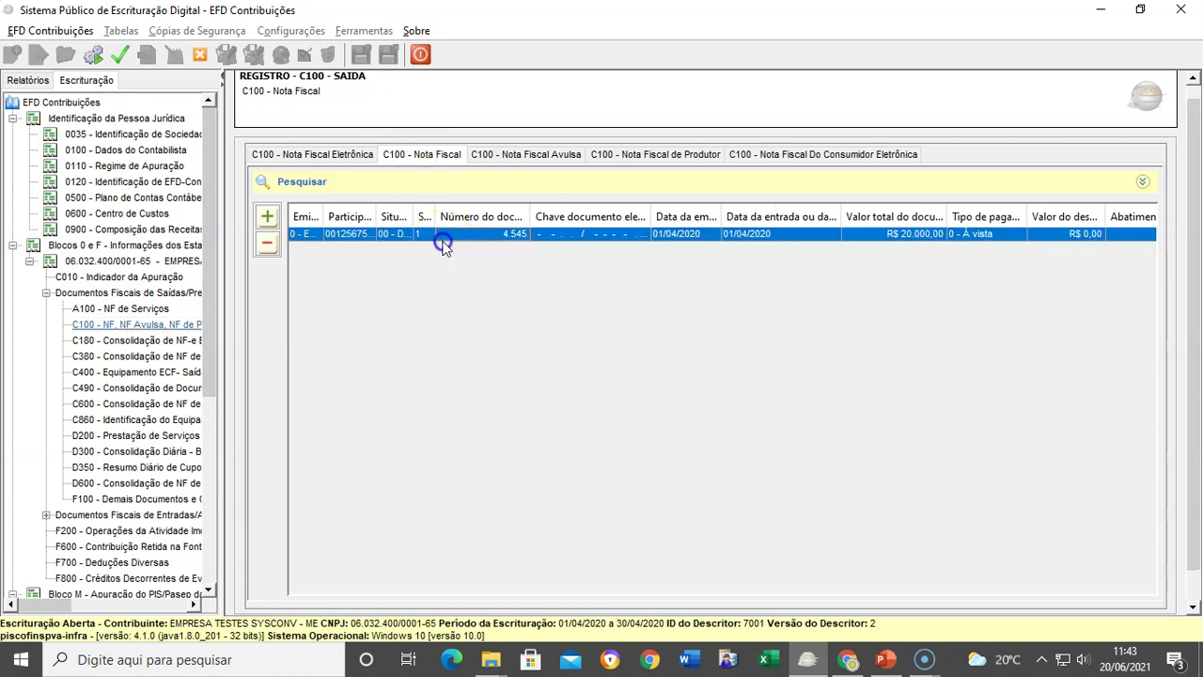
{"action": "double_click", "coordinate": [443, 237]}
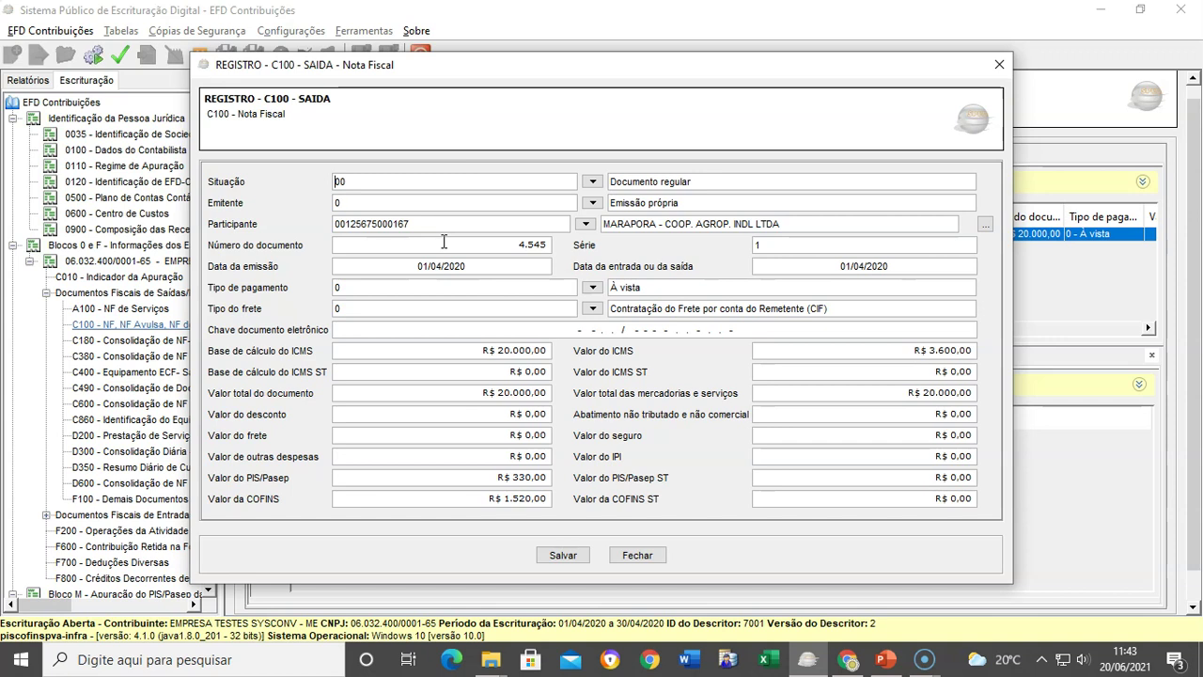
{"action": "left_click", "coordinate": [637, 558]}
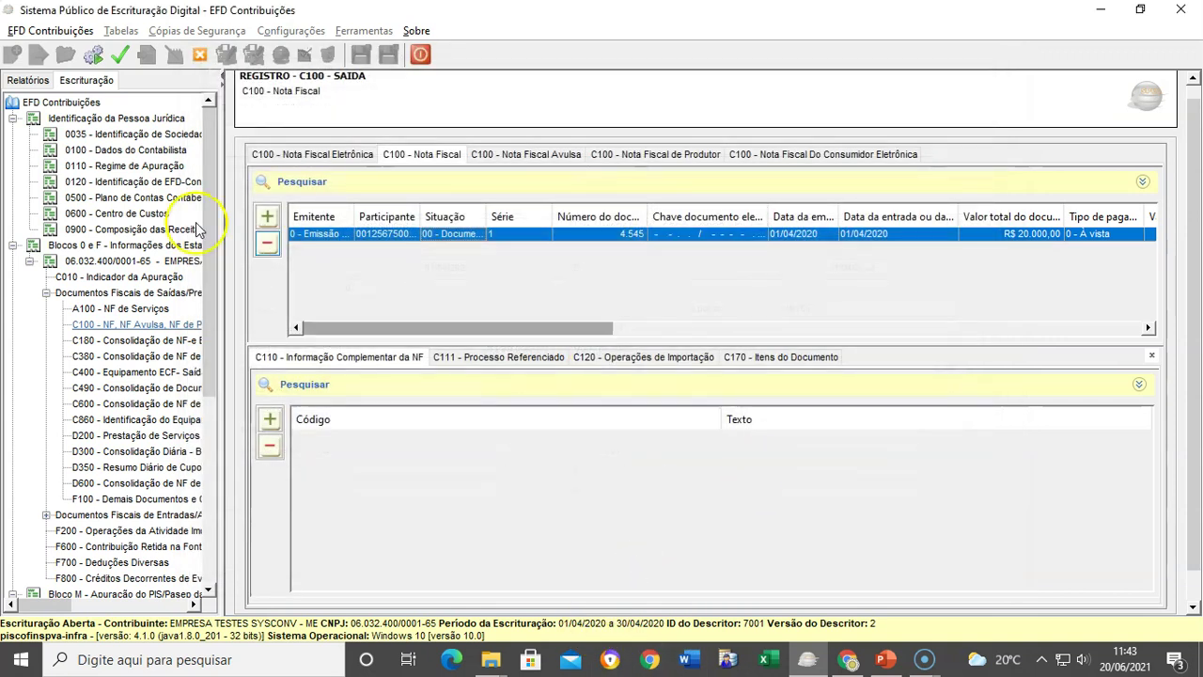
Step: Glance at the contribution consolidation report, reopen the C100 outgoing invoice to check its Valor do ICMS field, and close it
{"action": "left_click", "coordinate": [30, 81]}
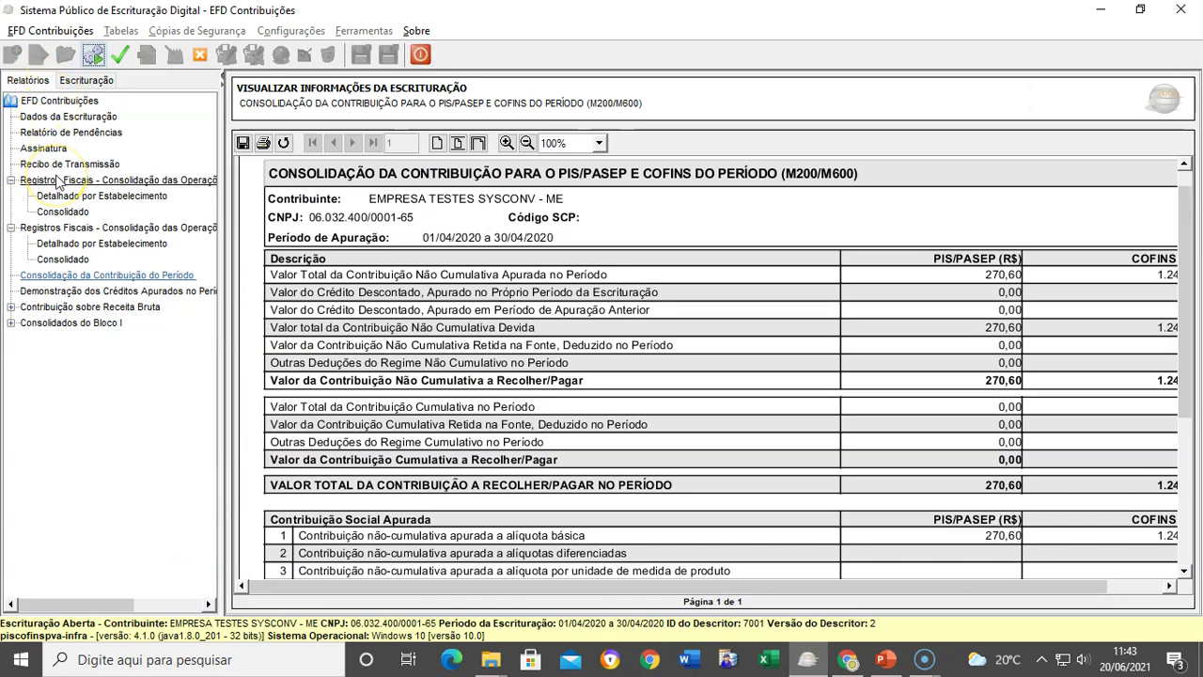
{"action": "left_click", "coordinate": [85, 81]}
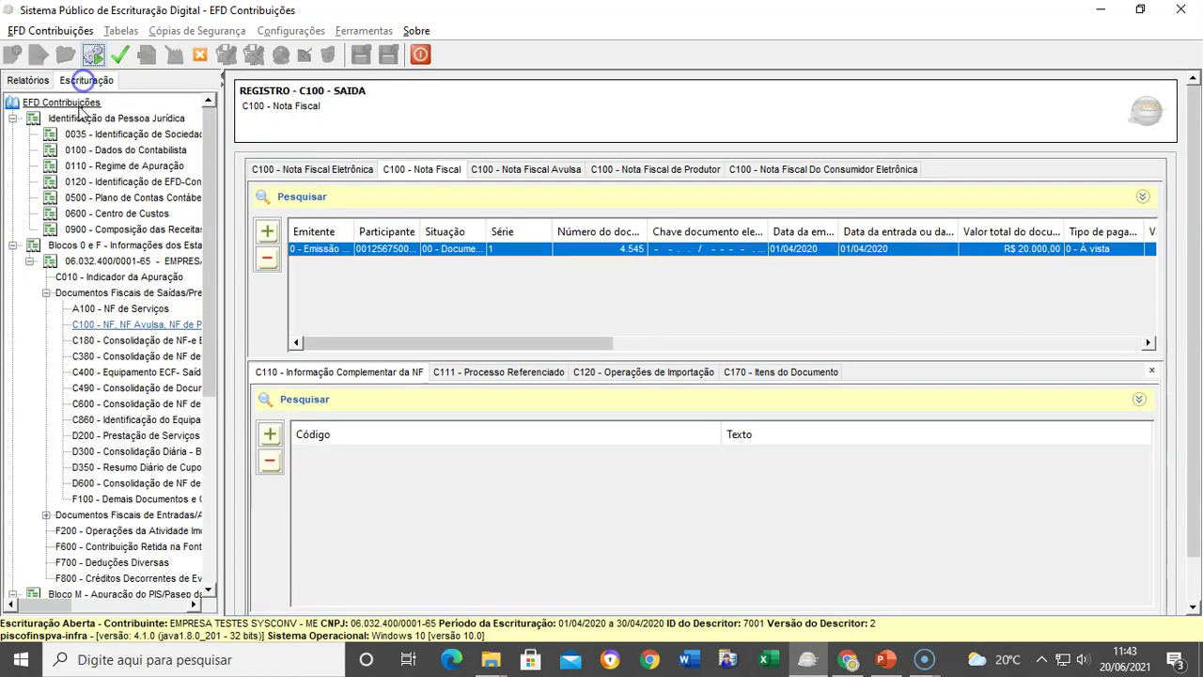
{"action": "left_click", "coordinate": [115, 325]}
{"action": "double_click", "coordinate": [440, 249]}
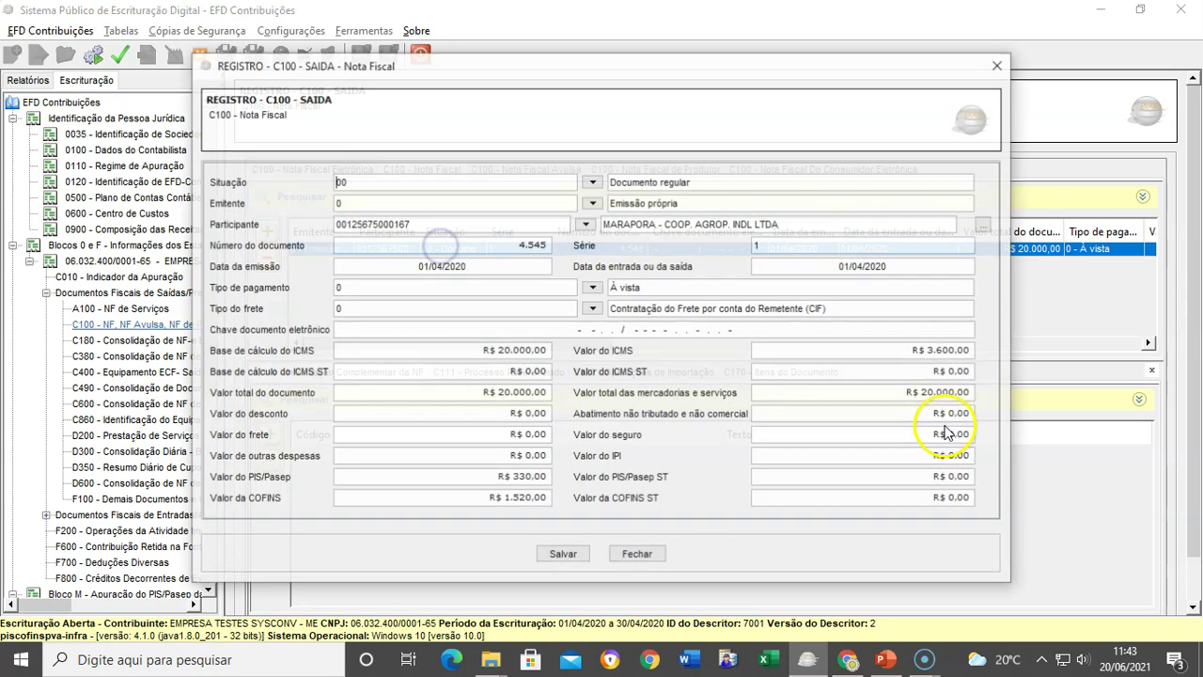
{"action": "left_click", "coordinate": [879, 349]}
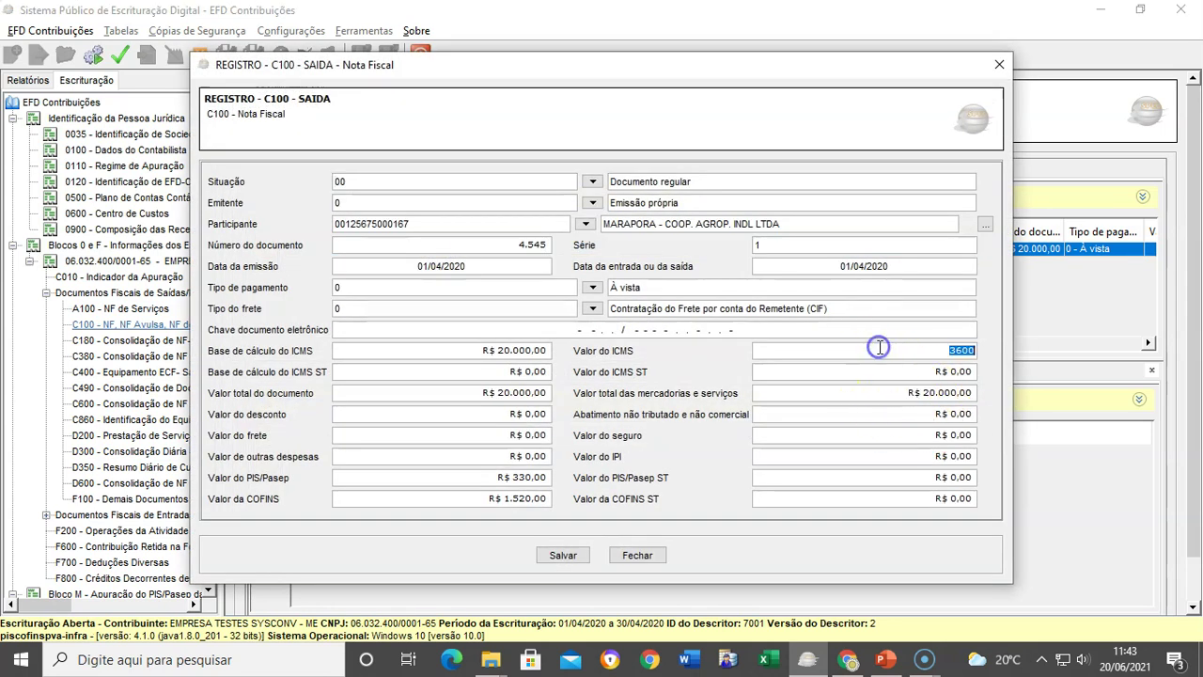
{"action": "left_click", "coordinate": [639, 555]}
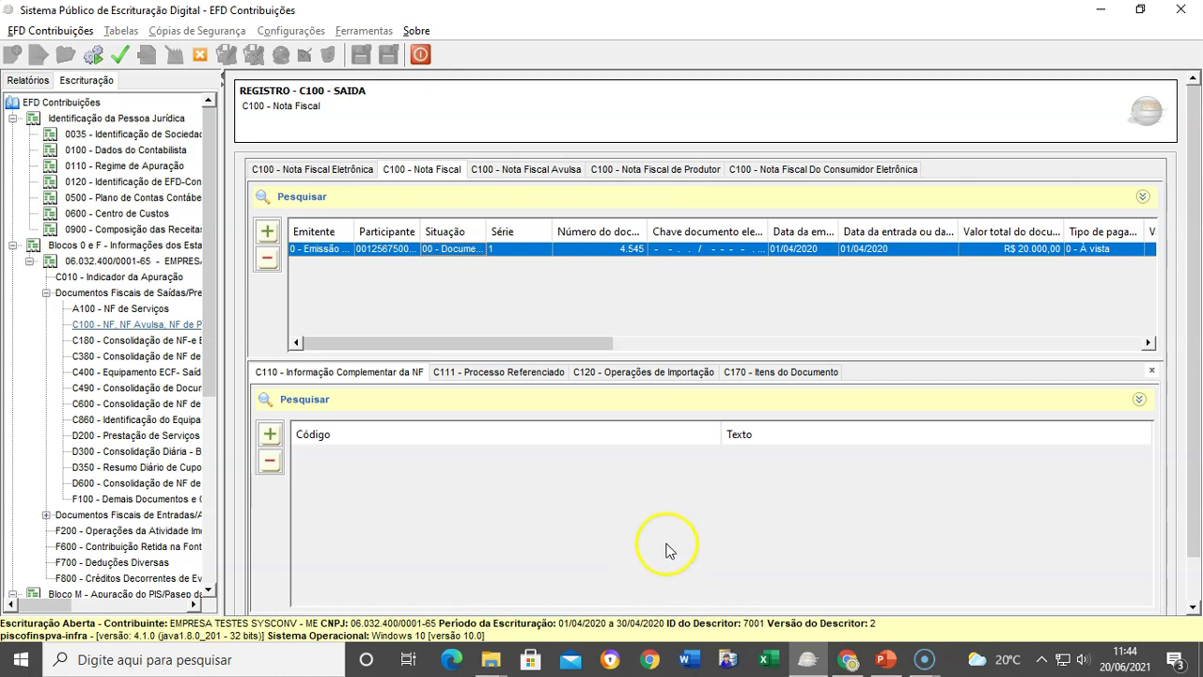
Step: Minimize EFD Contribuições to show the desktop and select the SPED XML EXCEL SYSCONV shortcut
{"action": "left_click", "coordinate": [1091, 9]}
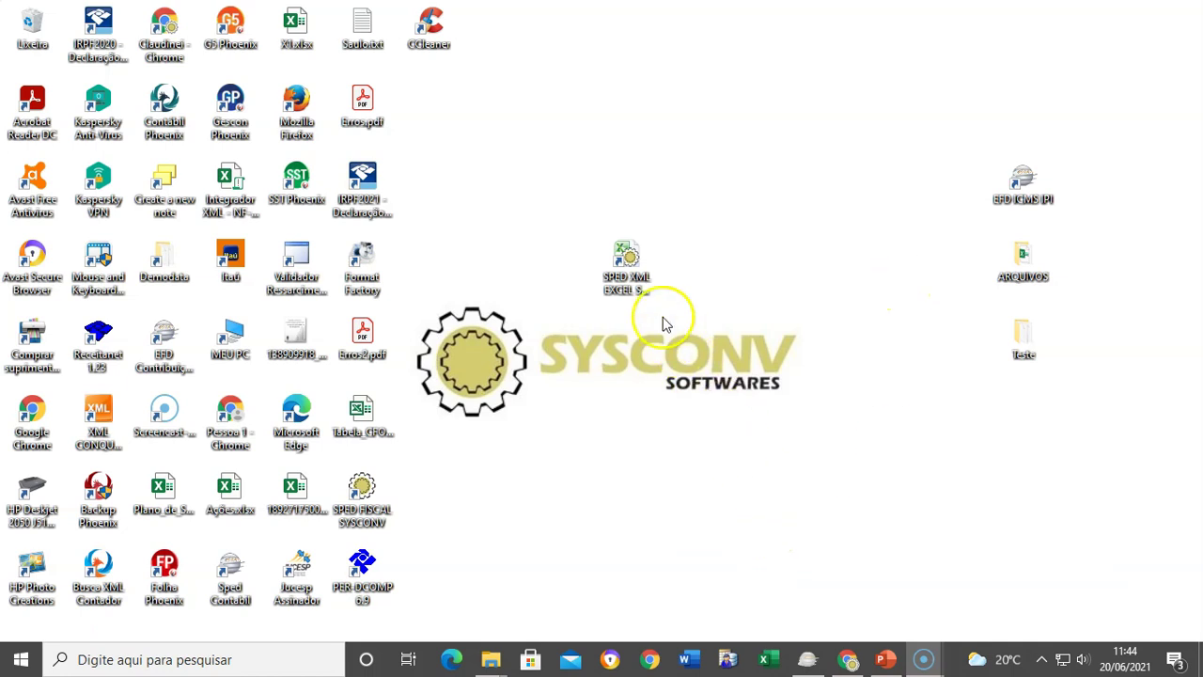
{"action": "left_click", "coordinate": [647, 285]}
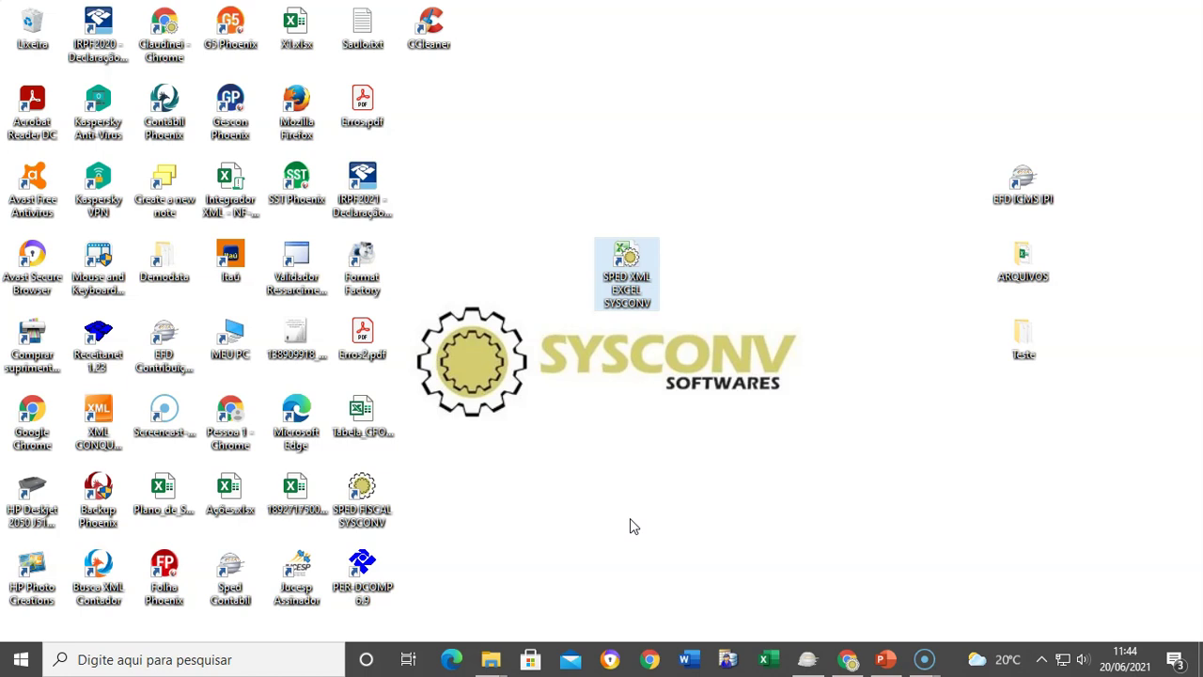
{"action": "double_click", "coordinate": [630, 258]}
{"action": "left_click", "coordinate": [637, 480]}
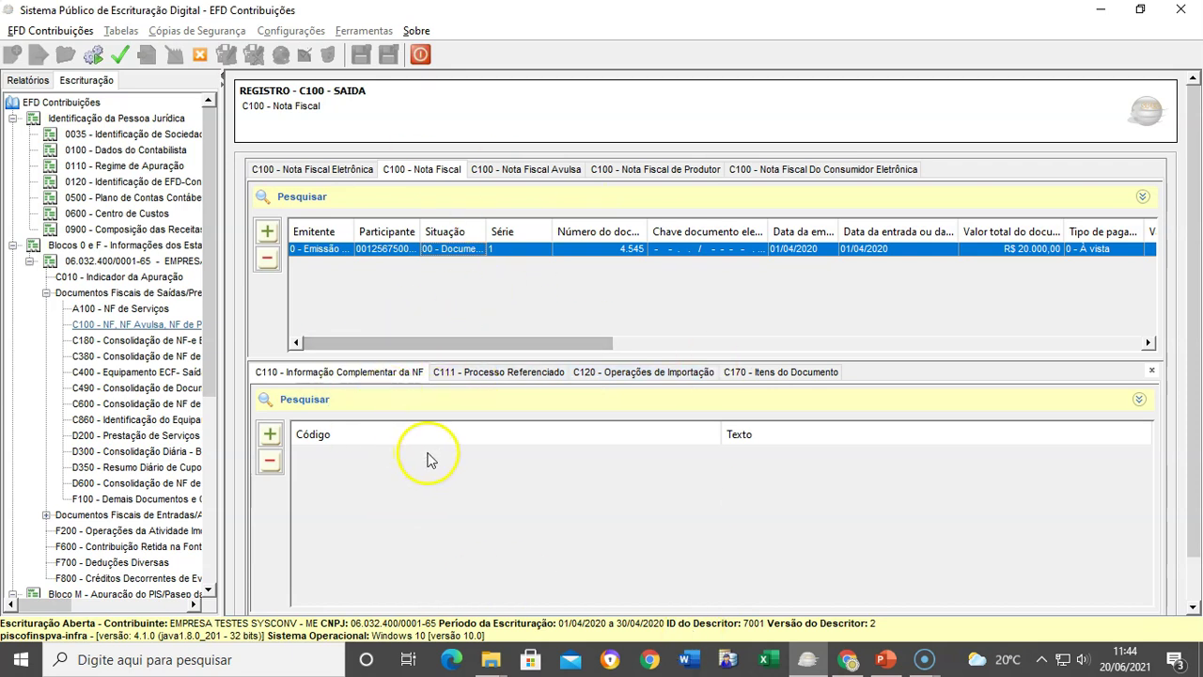
{"action": "left_click", "coordinate": [1099, 11]}
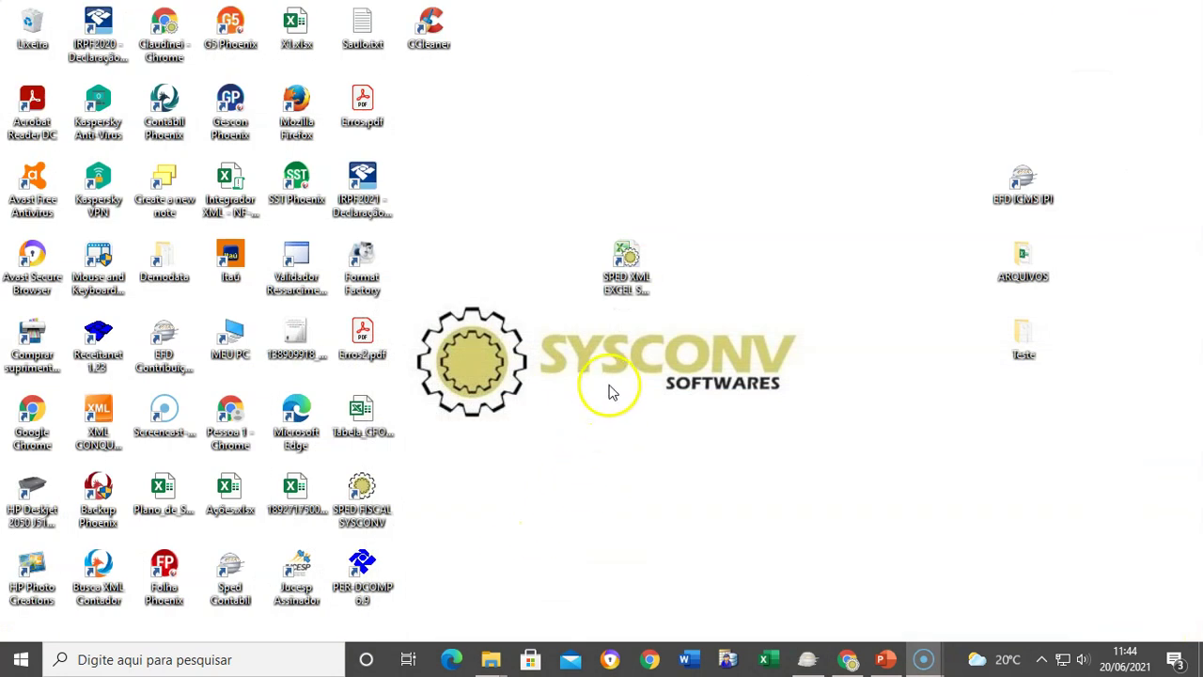
{"action": "left_click", "coordinate": [628, 265]}
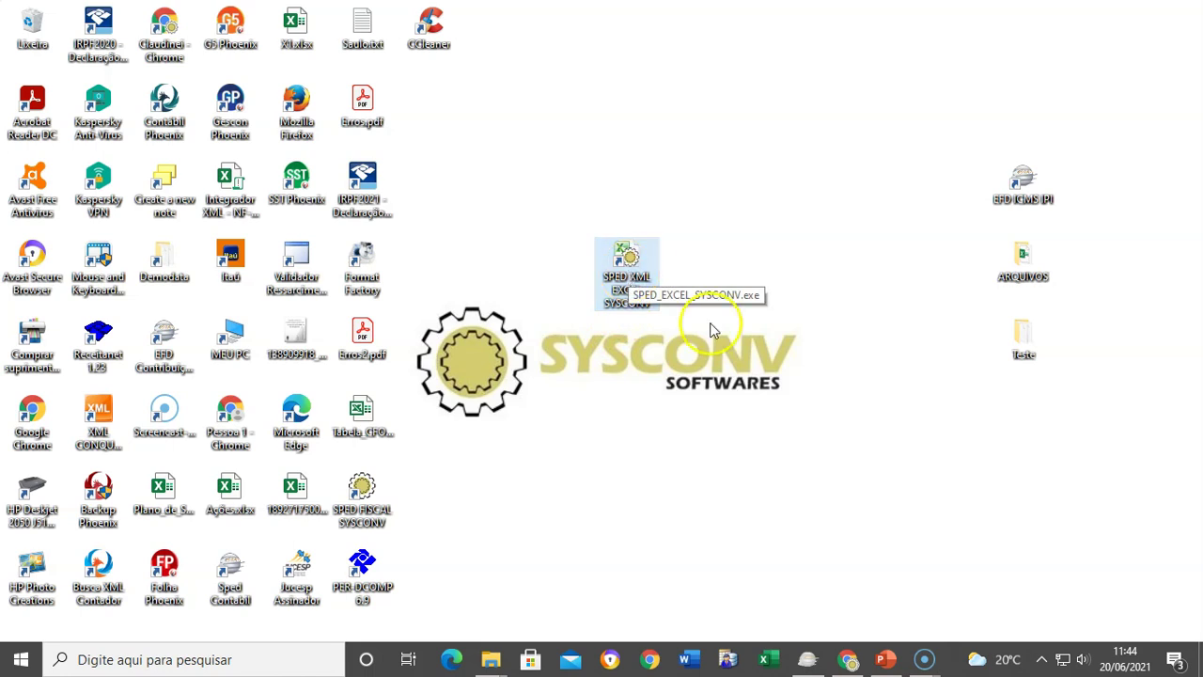
Step: Switch to the Sysconv website in Chrome and view the demo download options on the SPED XML EXCEL SYSCONV product page
{"action": "left_click", "coordinate": [846, 661]}
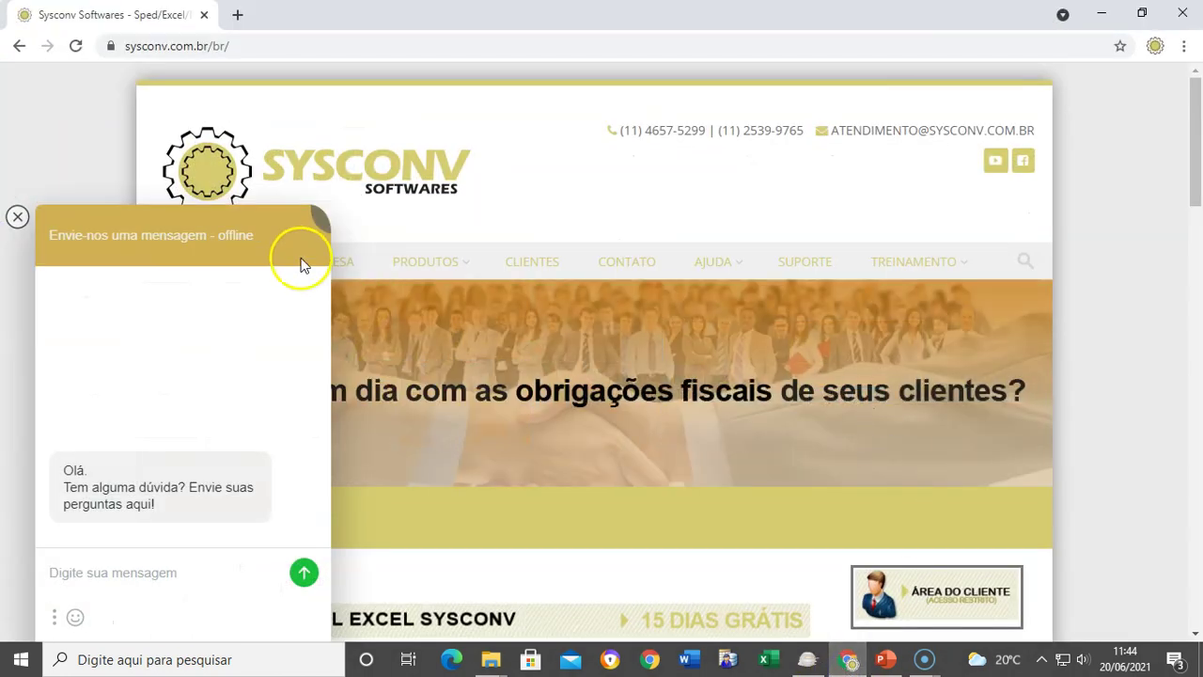
{"action": "left_click", "coordinate": [17, 217]}
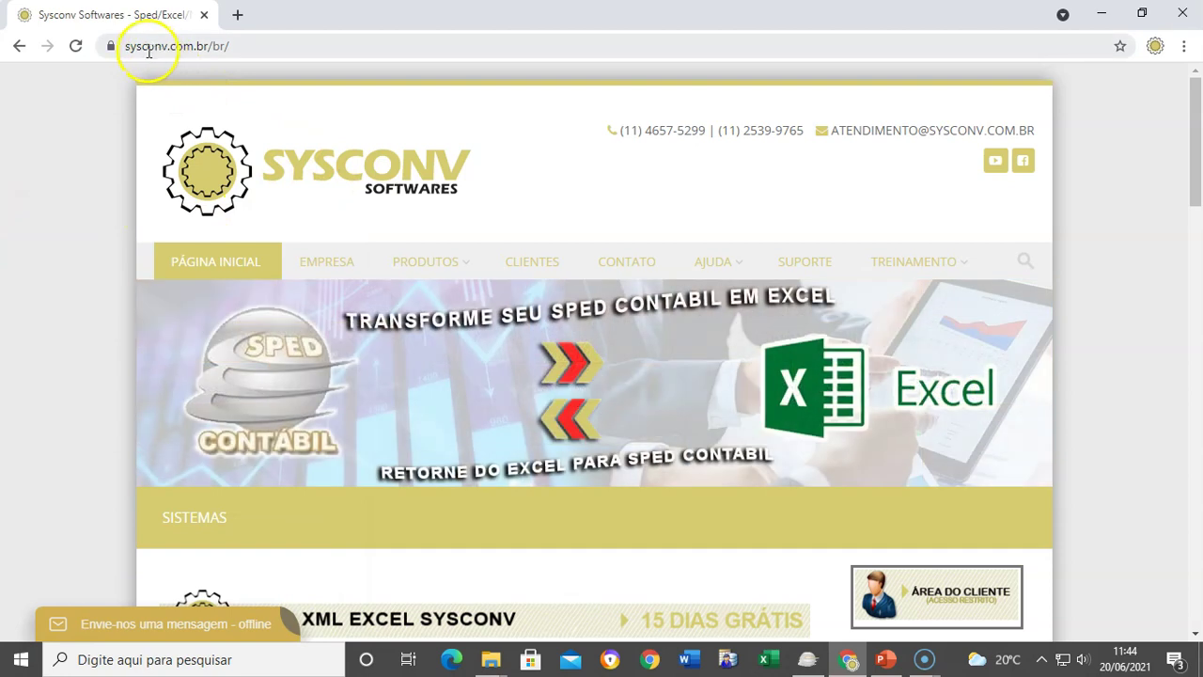
{"action": "mouse_move", "coordinate": [460, 273]}
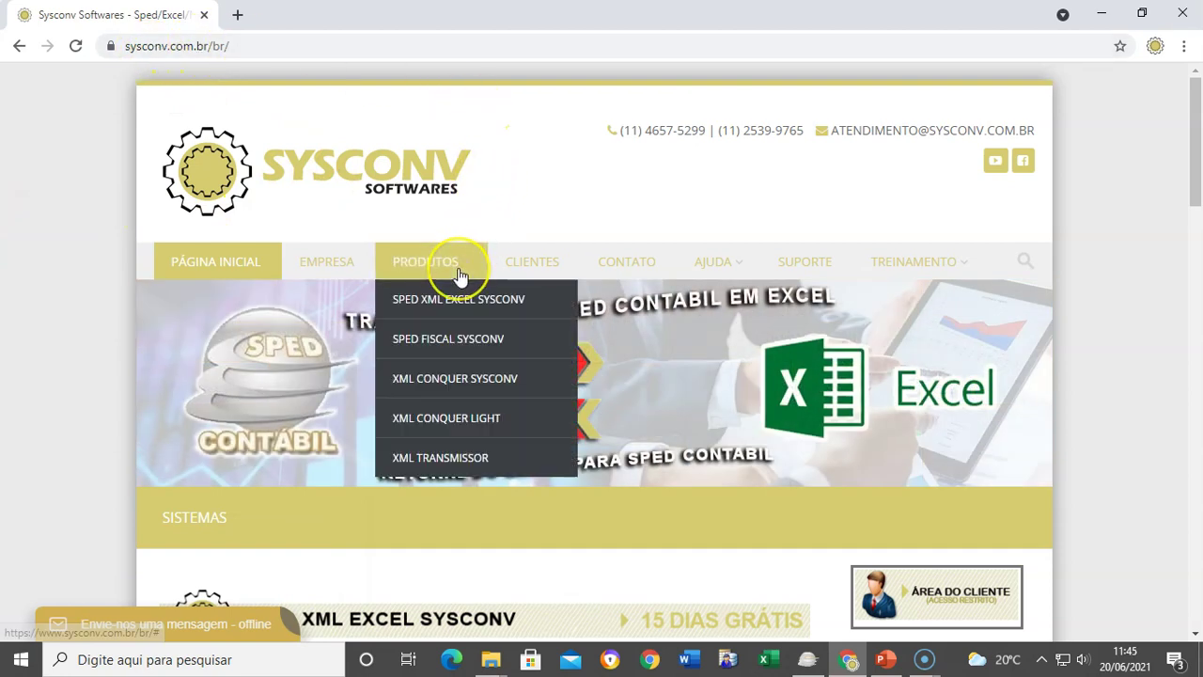
{"action": "left_click", "coordinate": [452, 310]}
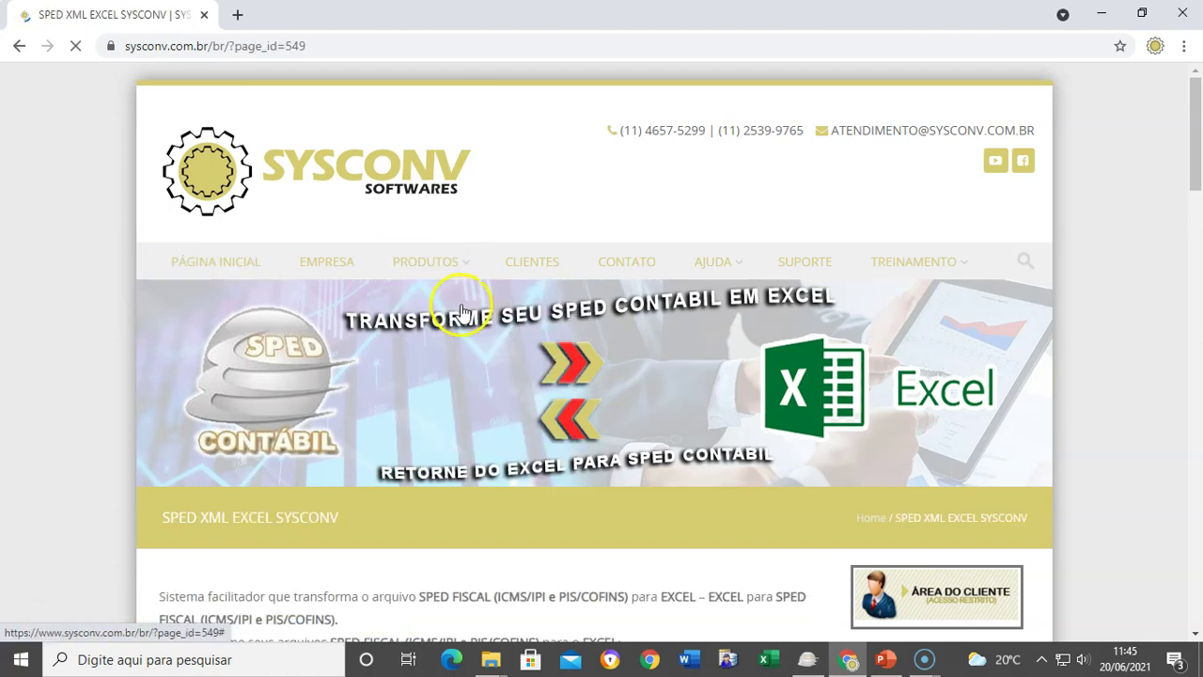
{"action": "scroll", "coordinate": [581, 315], "scroll_direction": "down", "scroll_amount": 3}
{"action": "scroll", "coordinate": [581, 315], "scroll_direction": "down", "scroll_amount": 4}
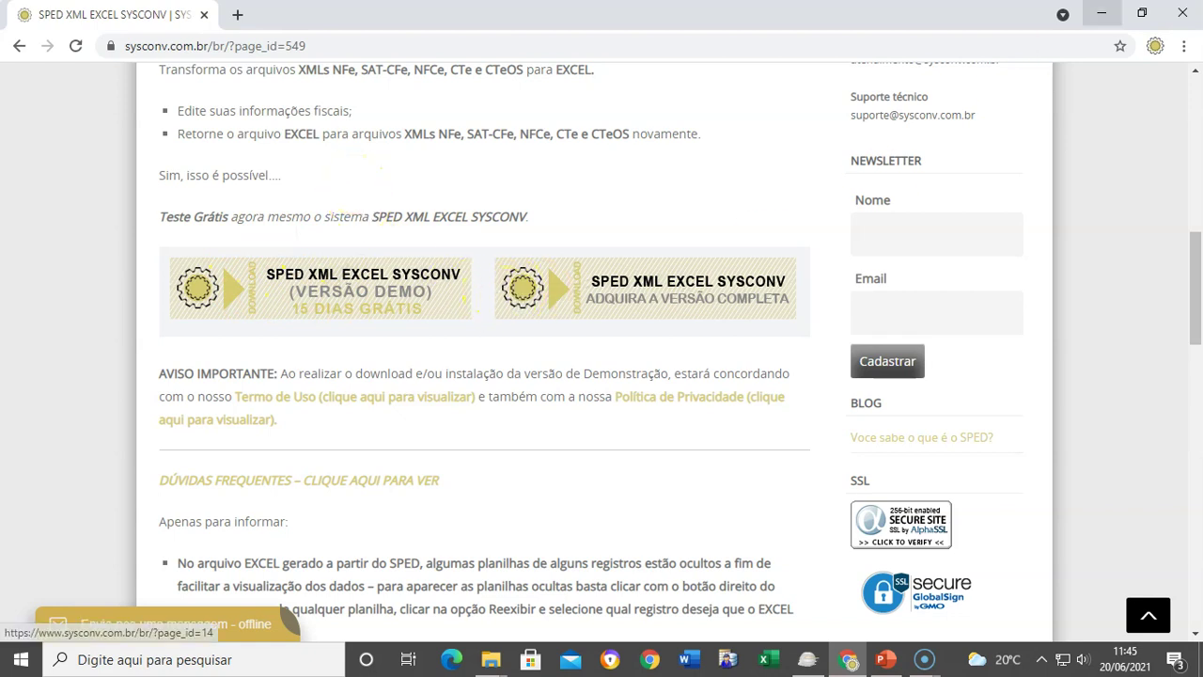
Step: Minimize the browser, launch SPED XML EXCEL SYSCONV from the desktop and maximize its window
{"action": "left_click", "coordinate": [1112, 23]}
{"action": "double_click", "coordinate": [627, 274]}
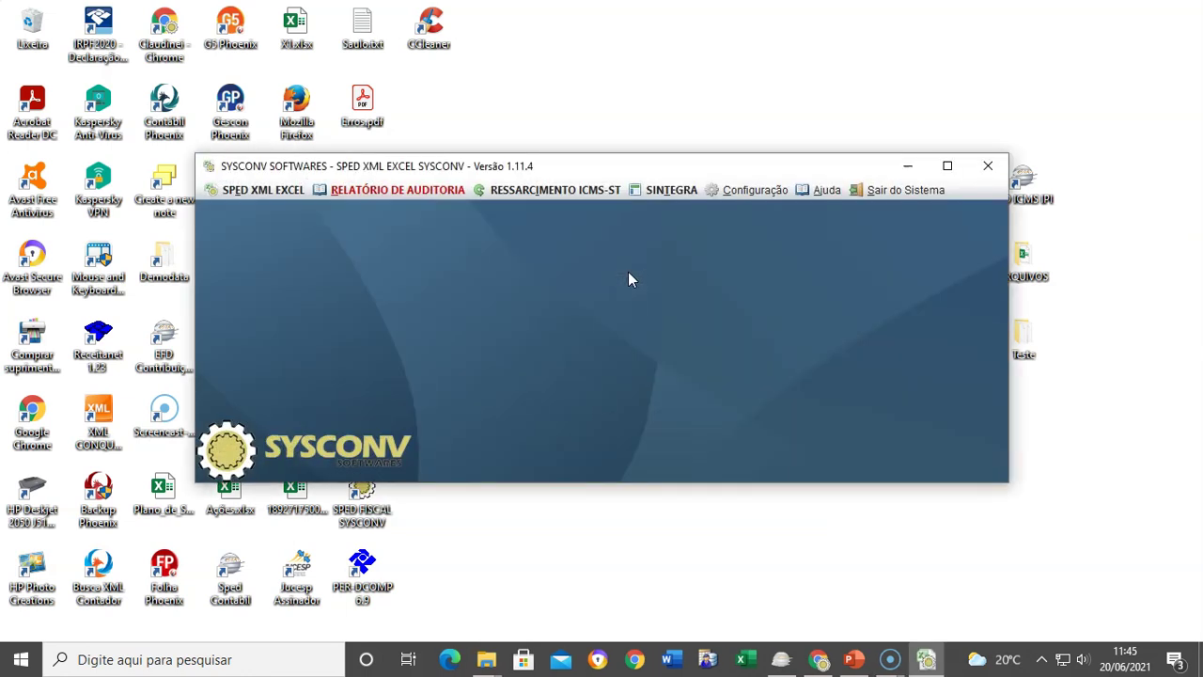
{"action": "left_click", "coordinate": [946, 167]}
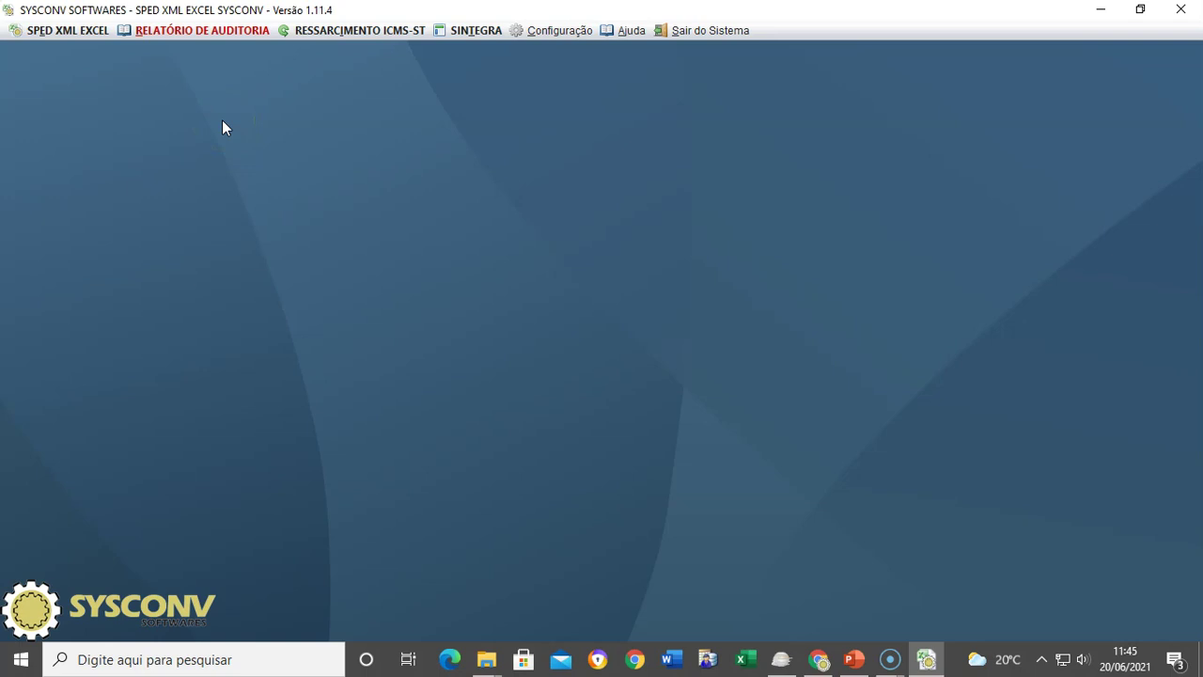
Step: Open the SPED management reports for Excel and select the PIS/COFINS report Exclusão_Vl_Icms_da_BC_Pis_e_Cofins
{"action": "left_click", "coordinate": [164, 34]}
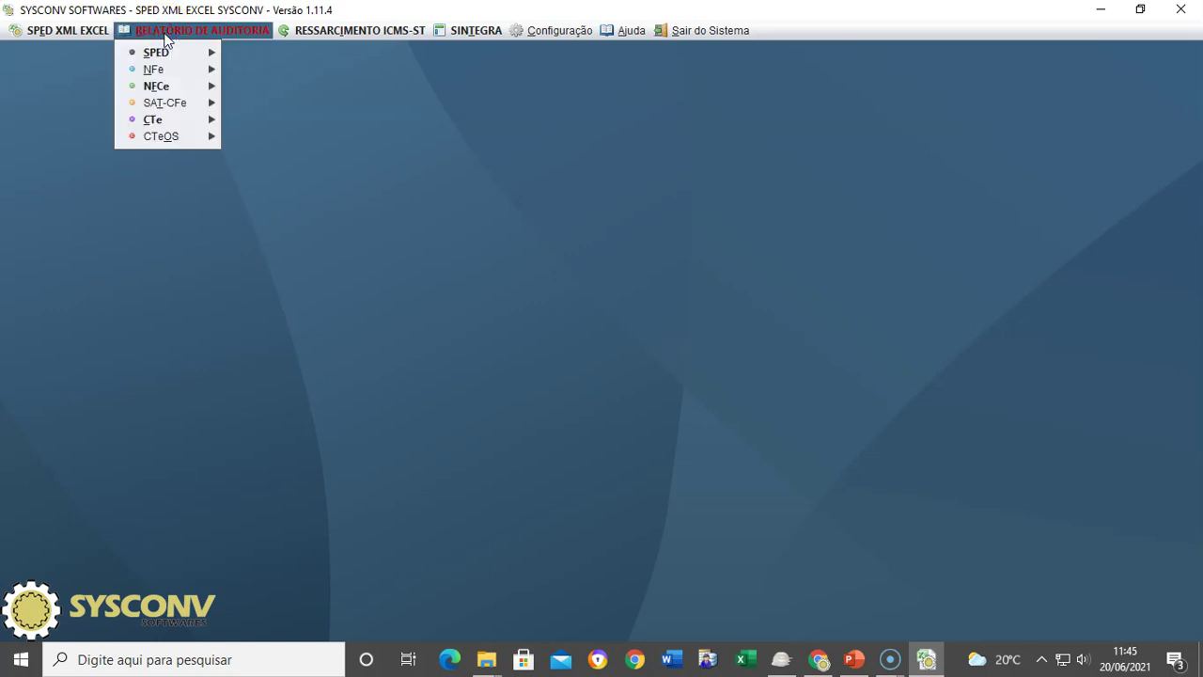
{"action": "mouse_move", "coordinate": [154, 52]}
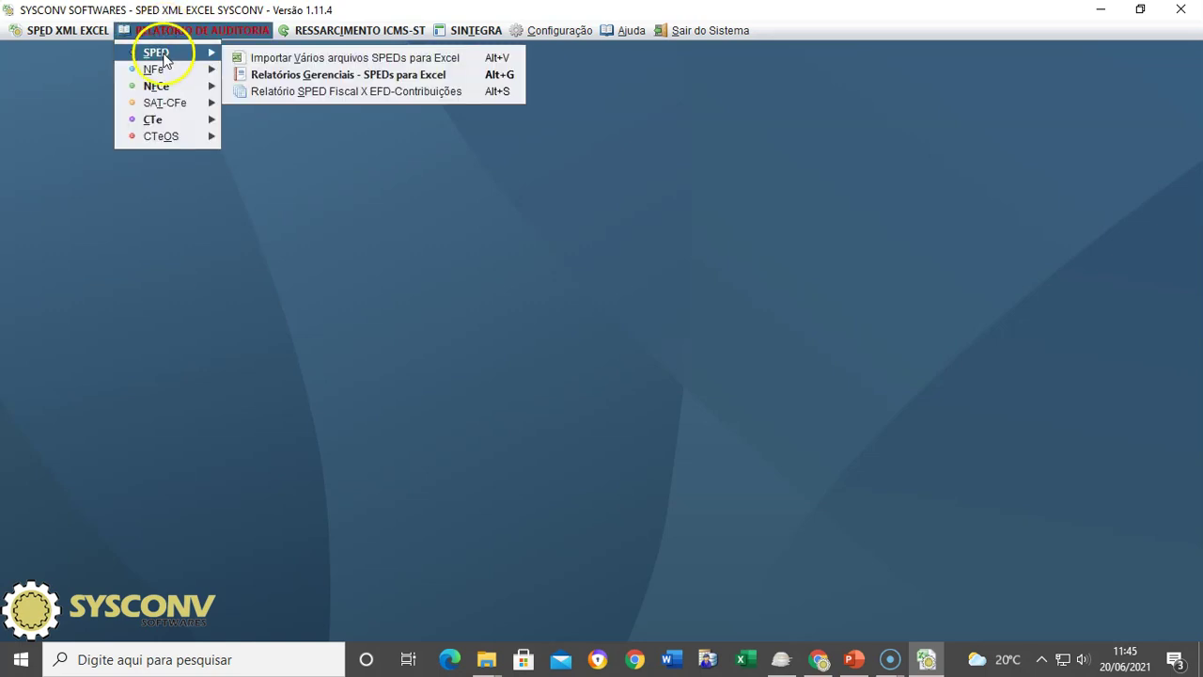
{"action": "left_click", "coordinate": [333, 77]}
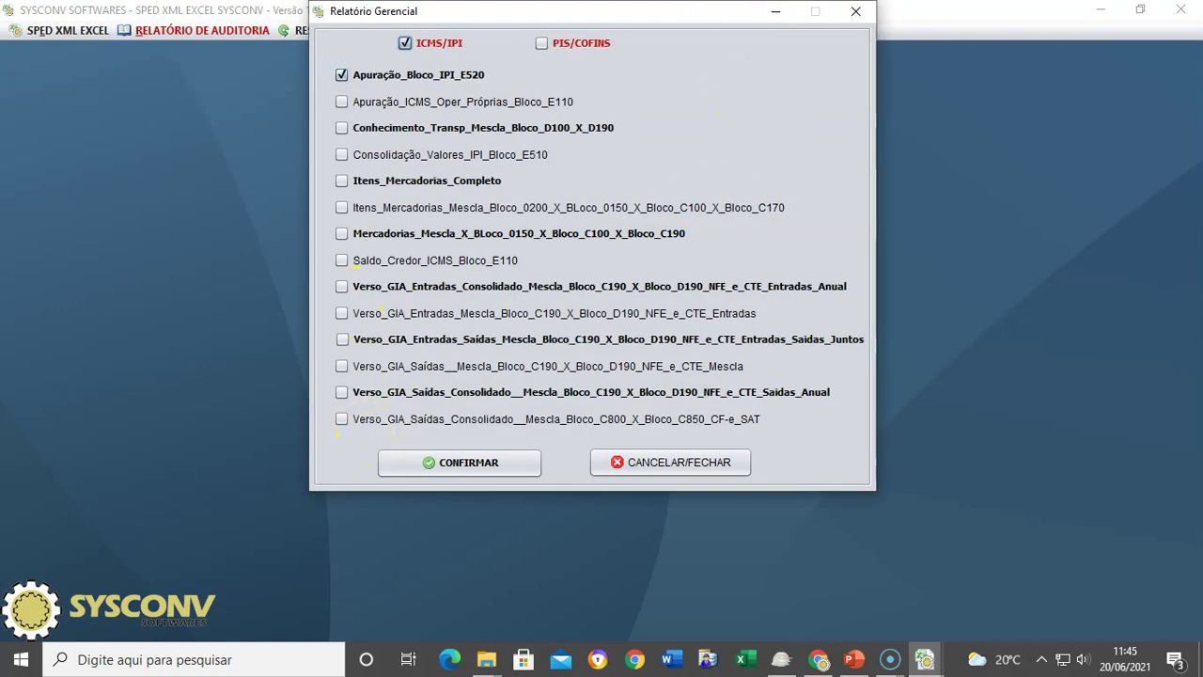
{"action": "left_click", "coordinate": [552, 54]}
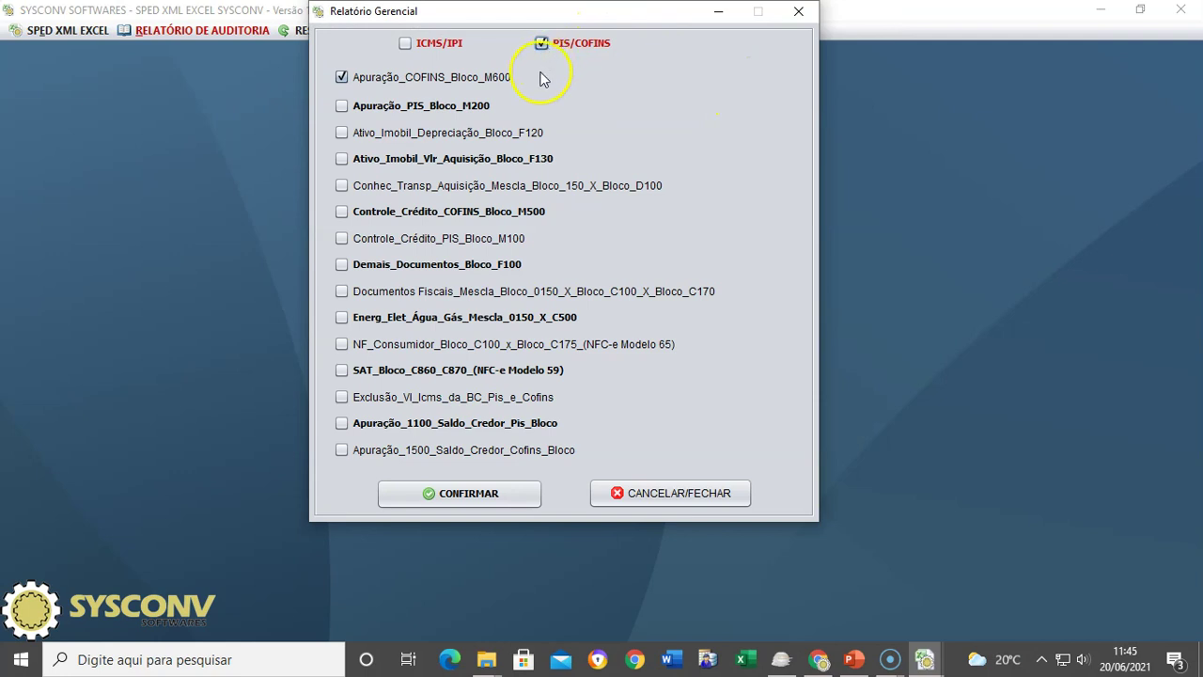
{"action": "left_click", "coordinate": [411, 402]}
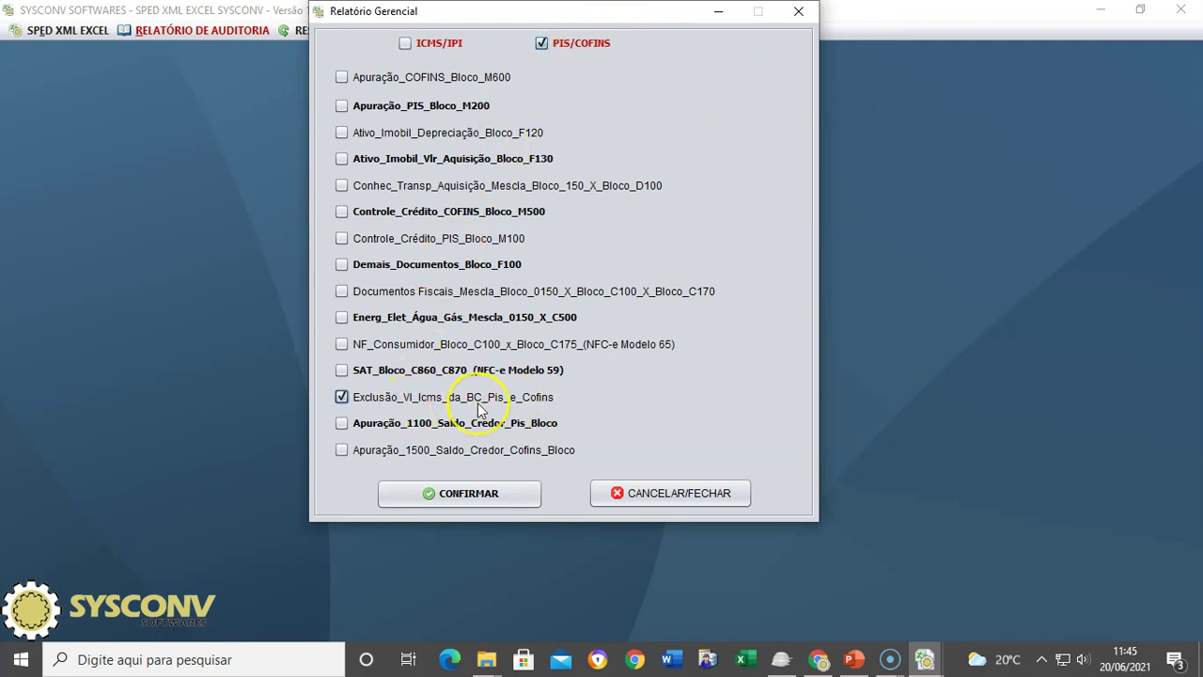
Step: Confirm the selected Exclusão_Vl_Icms_da_BC_Pis_e_Cofins report and set the Selic rate to 12,50%
{"action": "left_click", "coordinate": [473, 501]}
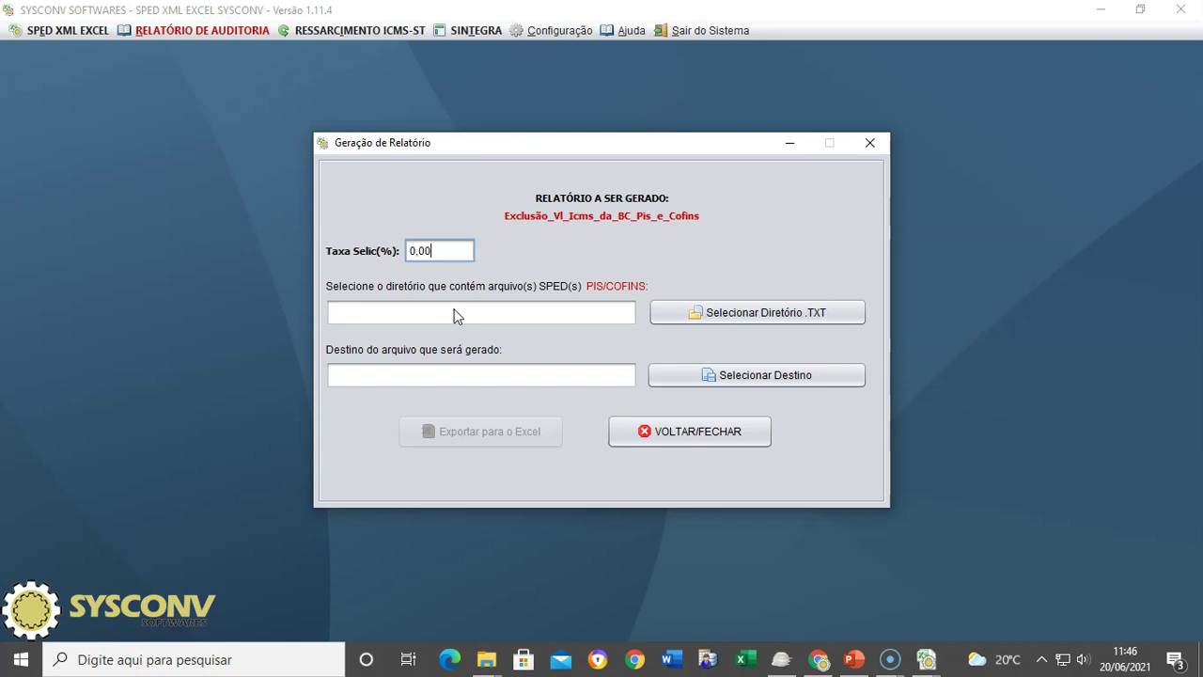
{"action": "left_click_drag", "start_coordinate": [443, 250], "coordinate": [368, 248]}
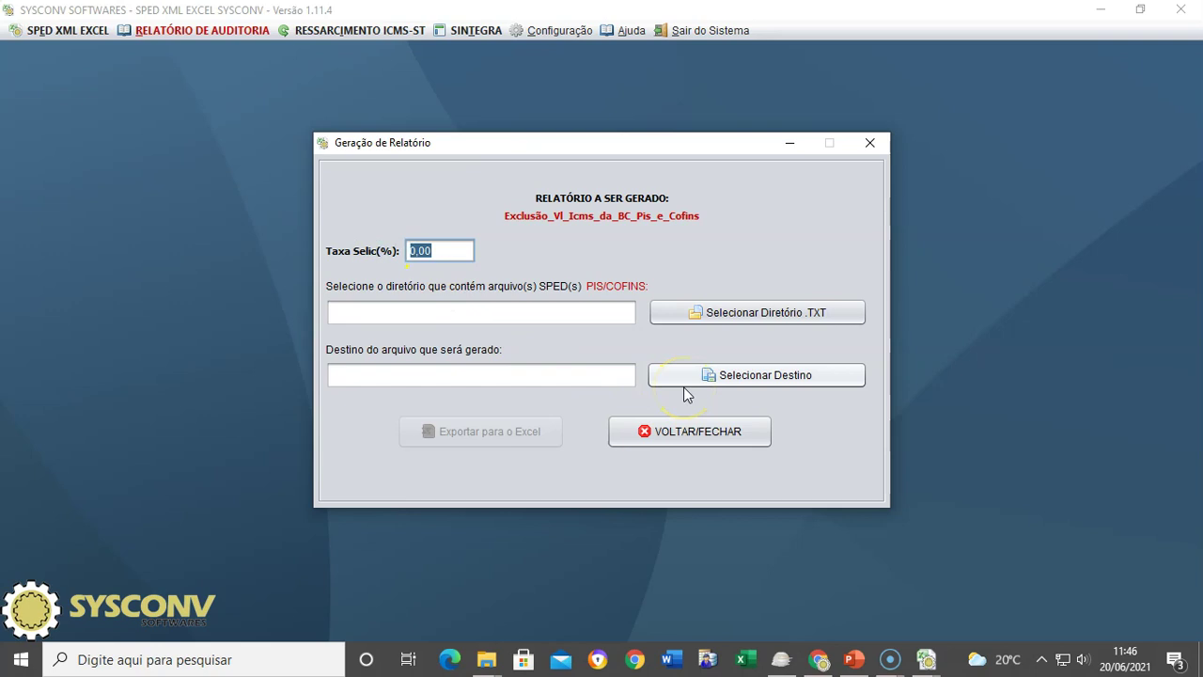
{"action": "type", "text": "12,50"}
Step: Choose folder 1 inside Downloads as the PIS/COFINS SPED directory and export the report to Excel
{"action": "left_click", "coordinate": [770, 325]}
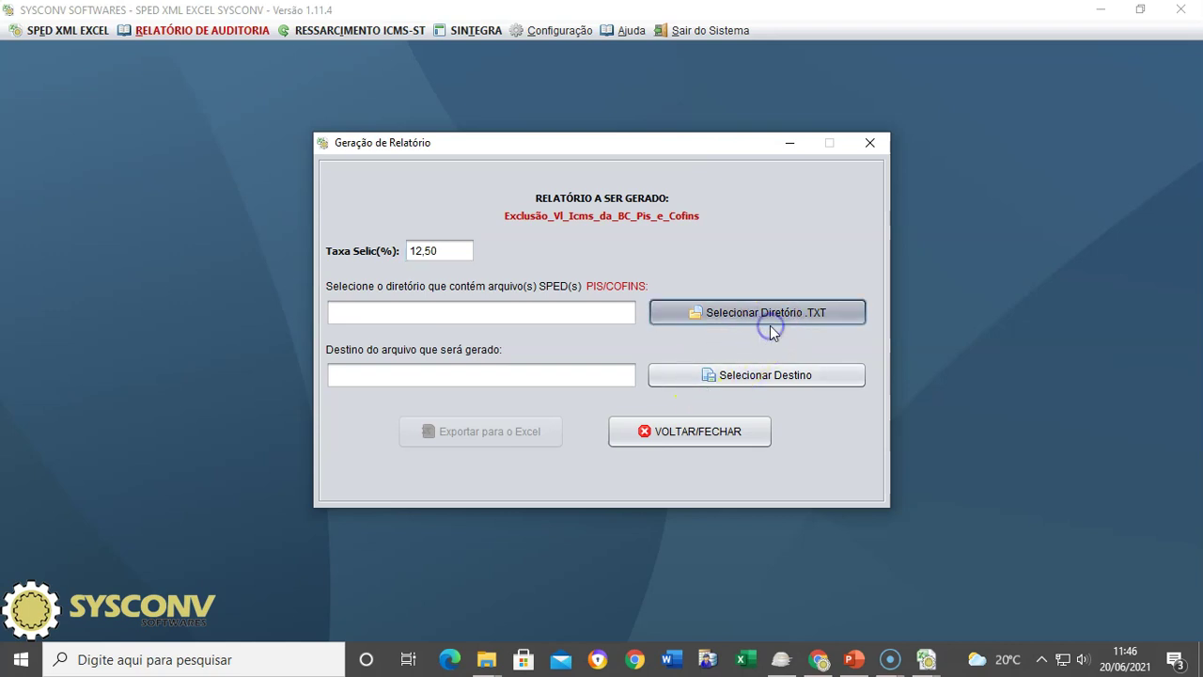
{"action": "left_click", "coordinate": [716, 320]}
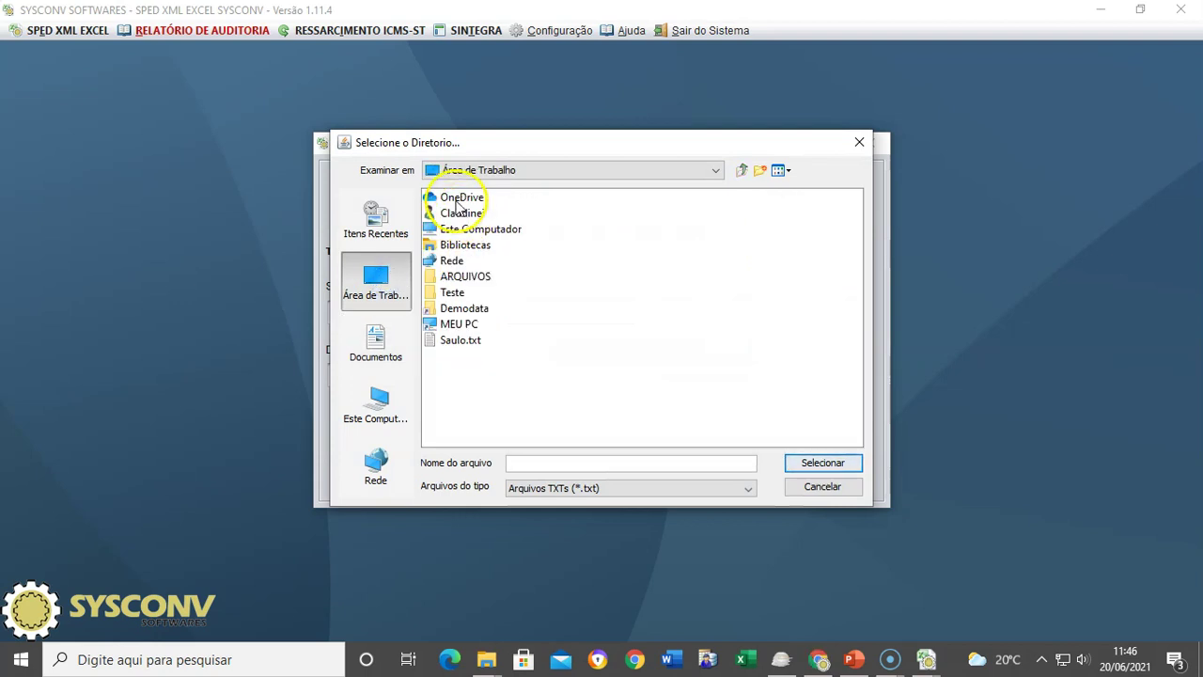
{"action": "double_click", "coordinate": [458, 214]}
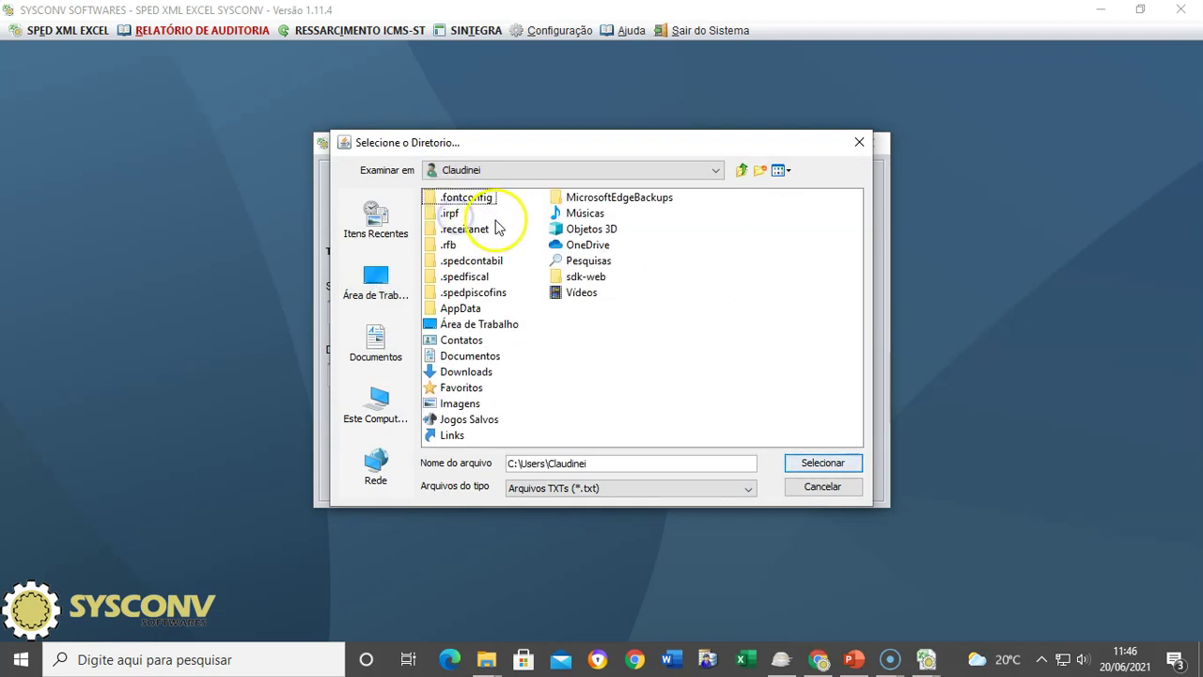
{"action": "left_click", "coordinate": [465, 372]}
{"action": "double_click", "coordinate": [465, 372]}
{"action": "double_click", "coordinate": [439, 197]}
{"action": "double_click", "coordinate": [449, 203]}
{"action": "left_click", "coordinate": [470, 430]}
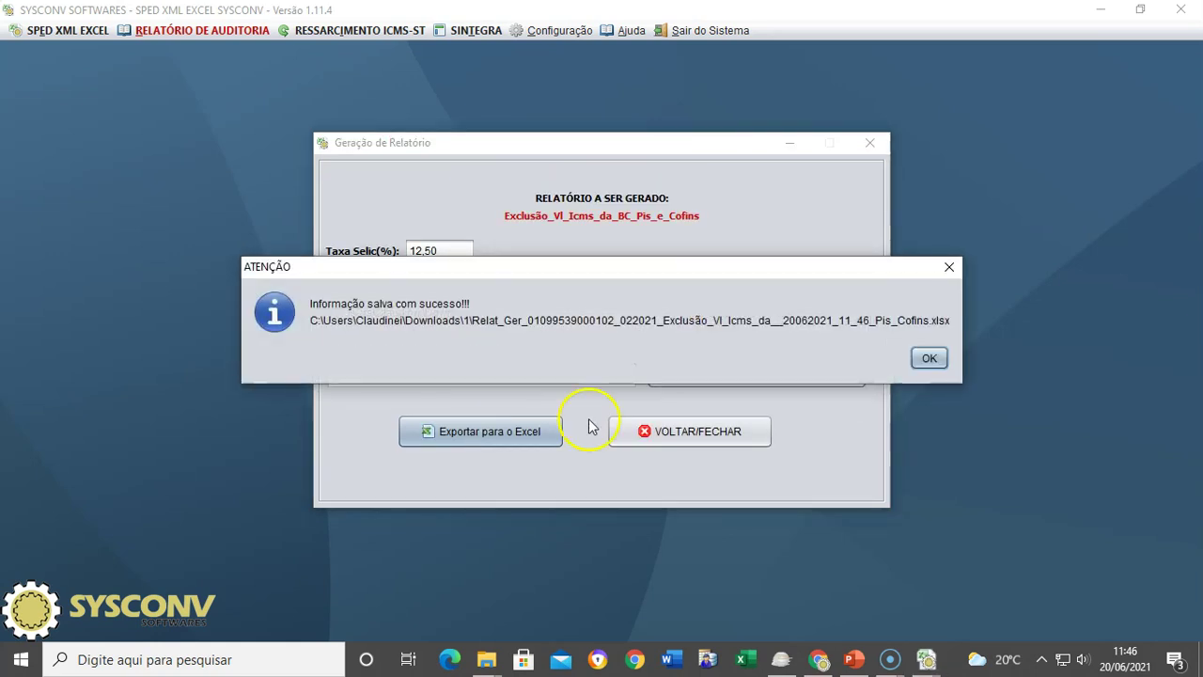
{"action": "left_click", "coordinate": [921, 361]}
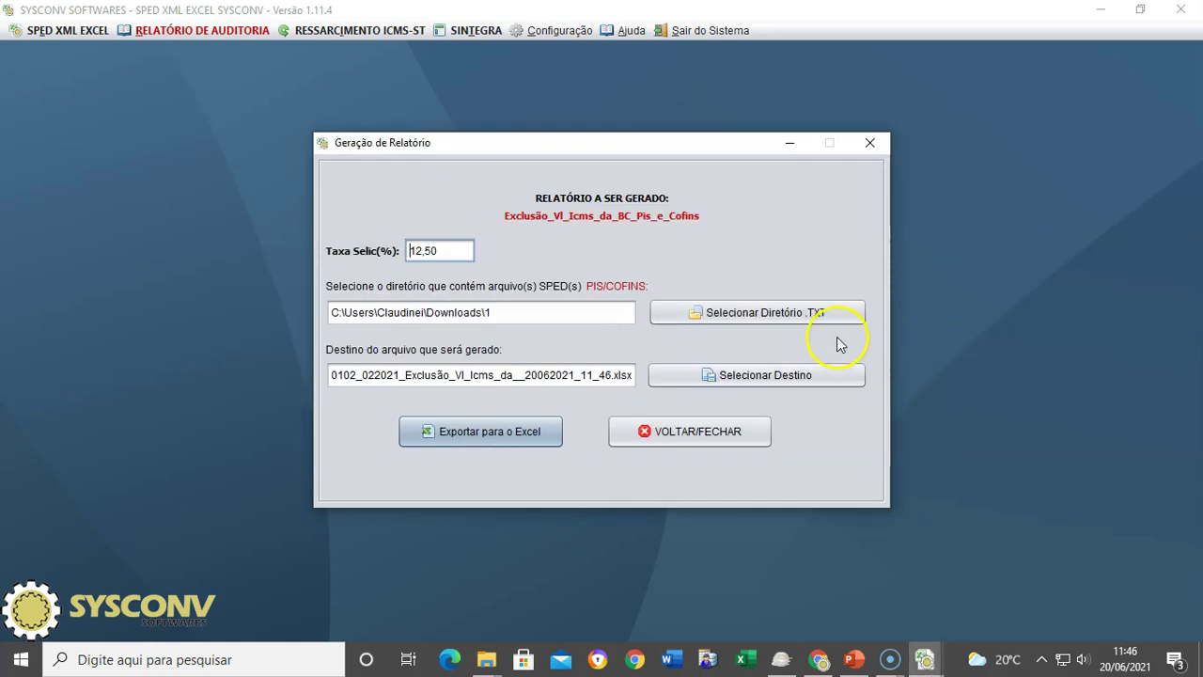
Step: Close the report generation and Relatório Gerencial windows and minimize SPED XML EXCEL SYSCONV
{"action": "left_click", "coordinate": [709, 437]}
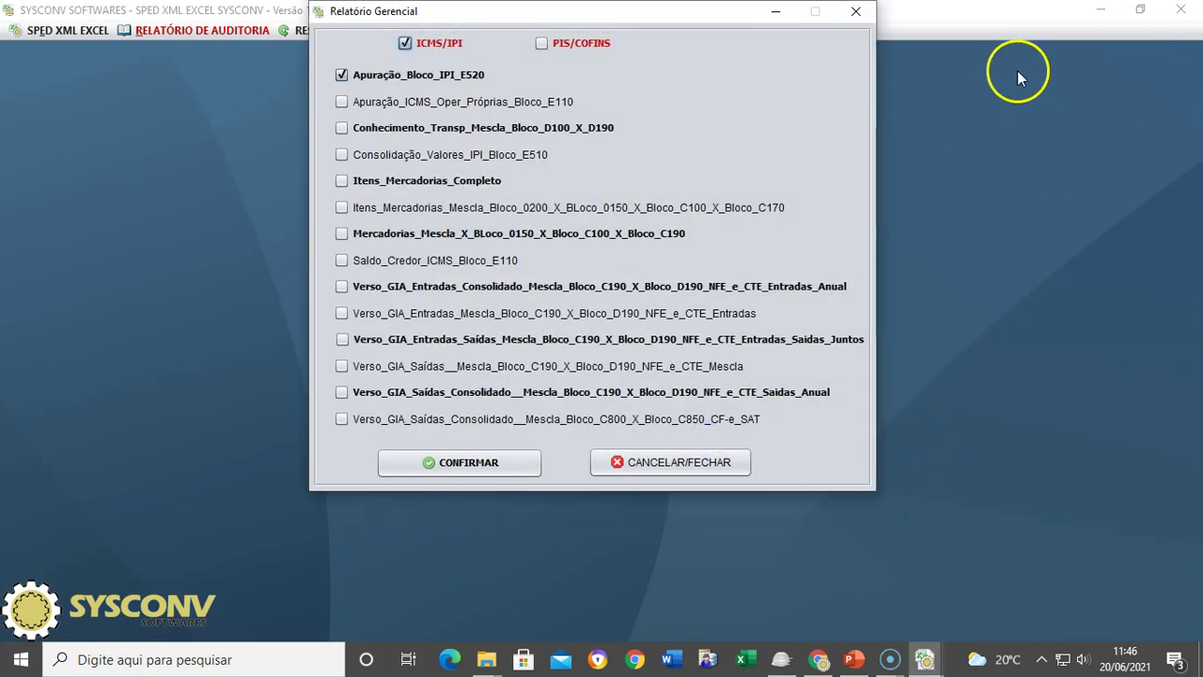
{"action": "left_click", "coordinate": [855, 11]}
{"action": "left_click", "coordinate": [1101, 12]}
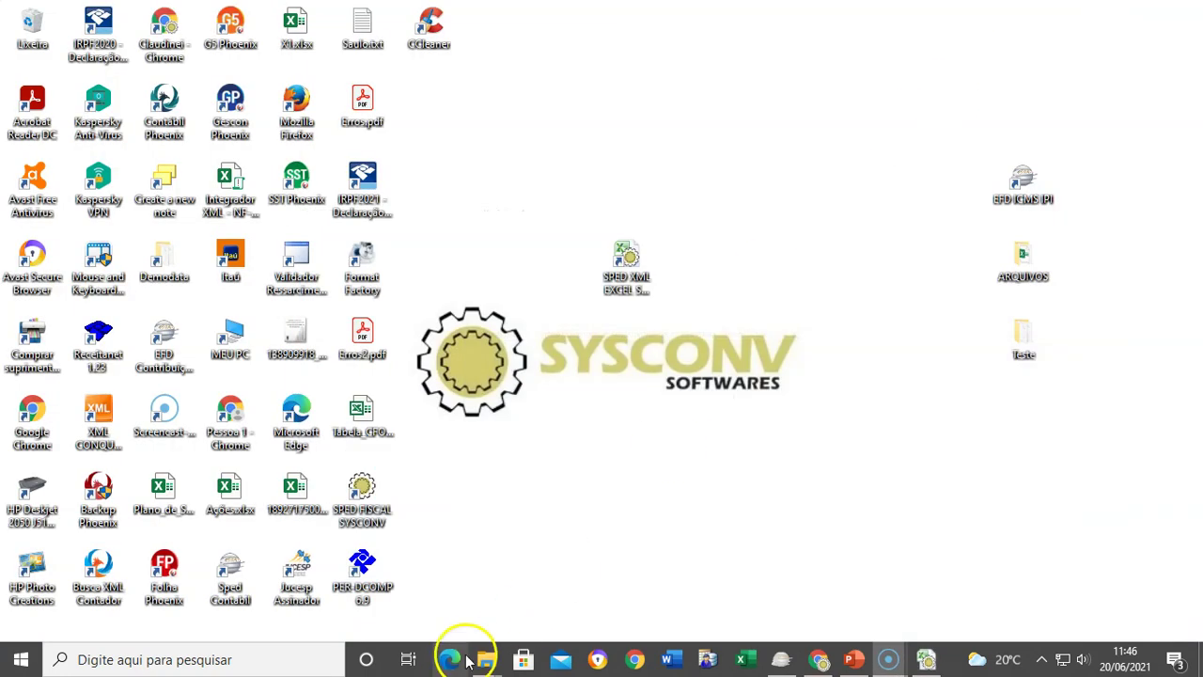
Step: Switch to the Downloads folder 1 in File Explorer, maximize it and open the exported Exclusão_Vl_Icms workbook in Excel
{"action": "mouse_move", "coordinate": [486, 658]}
{"action": "left_click", "coordinate": [428, 594]}
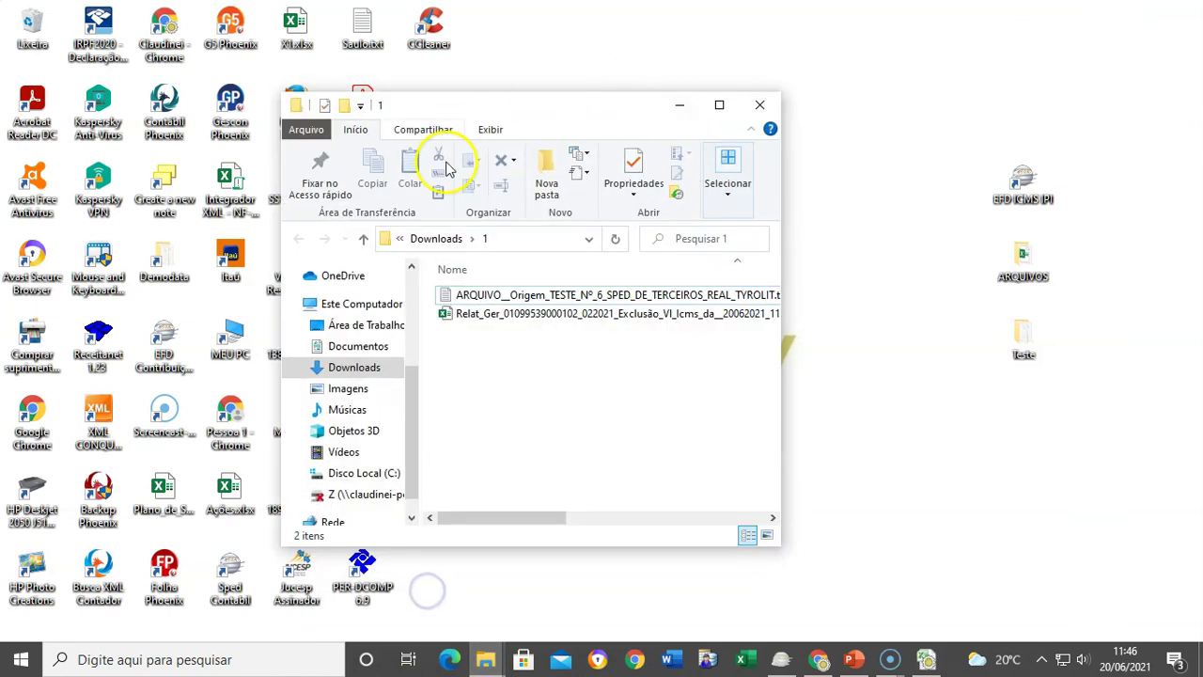
{"action": "left_click", "coordinate": [720, 103]}
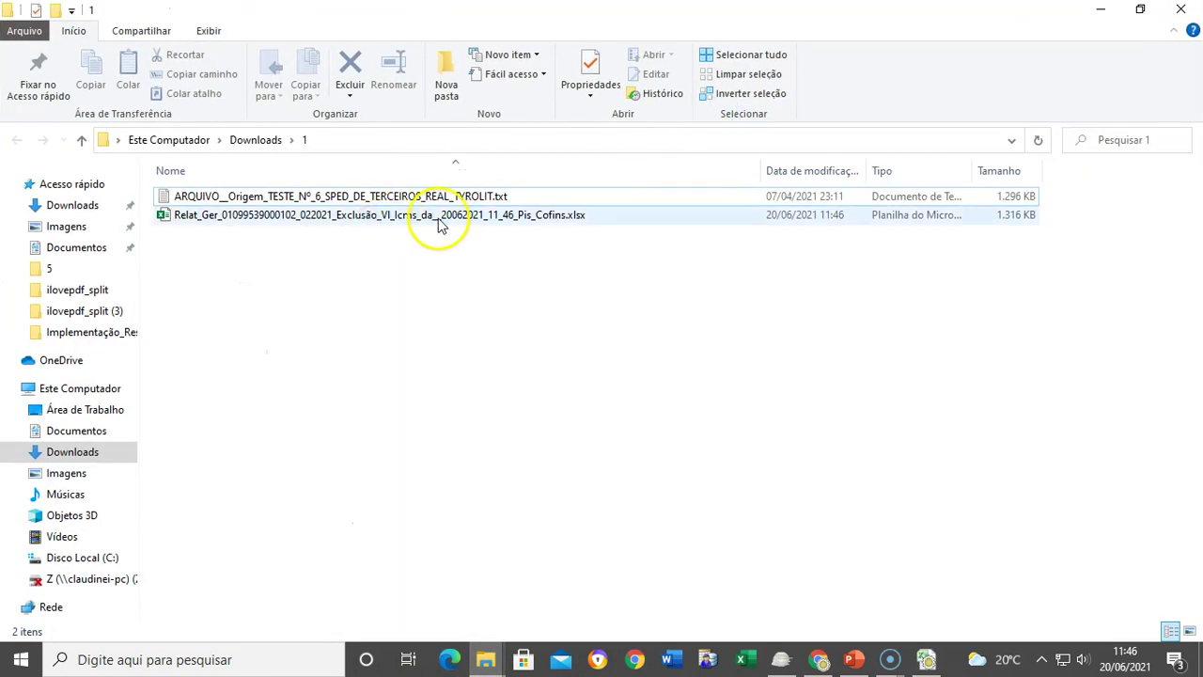
{"action": "double_click", "coordinate": [373, 221]}
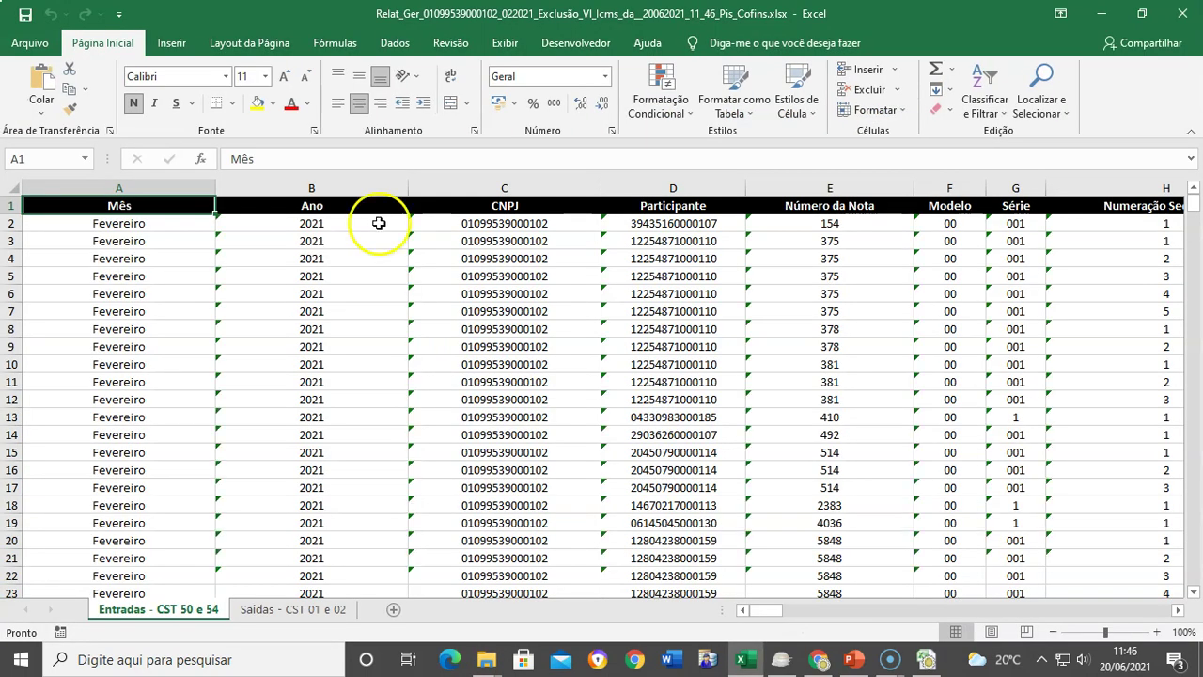
Step: Compare the Entradas - CST 50 e 54 and Saidas - CST 01 e 02 sheets, ending on the Saidas sheet
{"action": "left_click", "coordinate": [331, 608]}
{"action": "left_click", "coordinate": [155, 608]}
{"action": "left_click", "coordinate": [268, 609]}
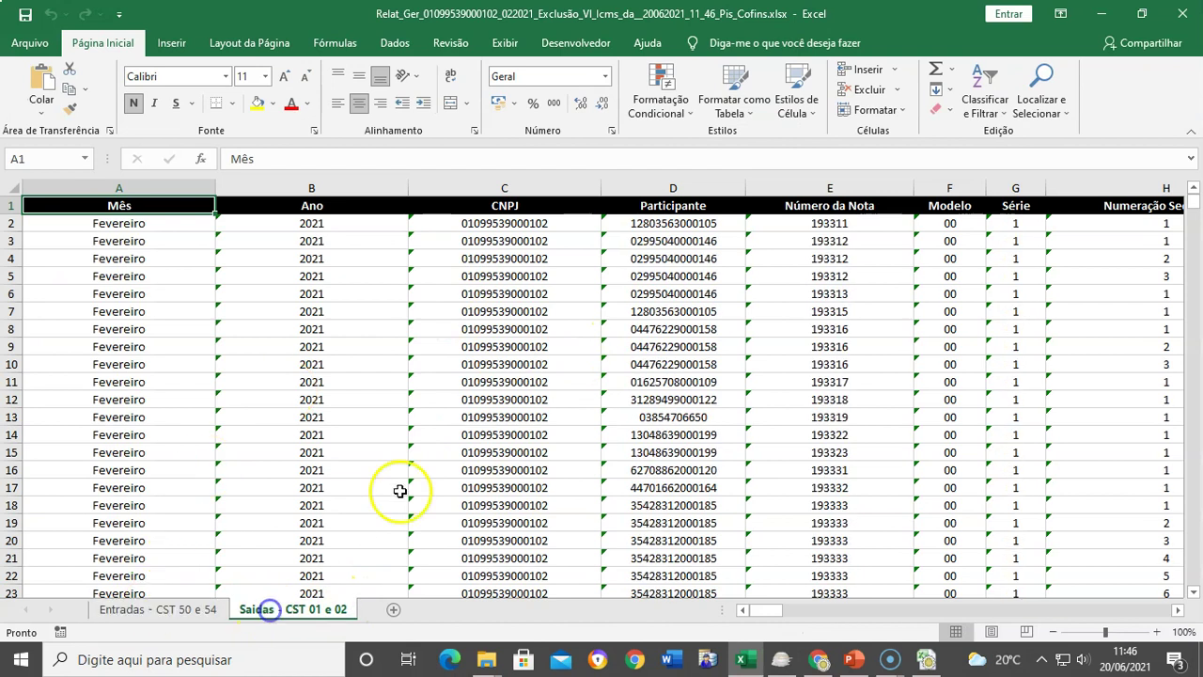
{"action": "left_click", "coordinate": [171, 609]}
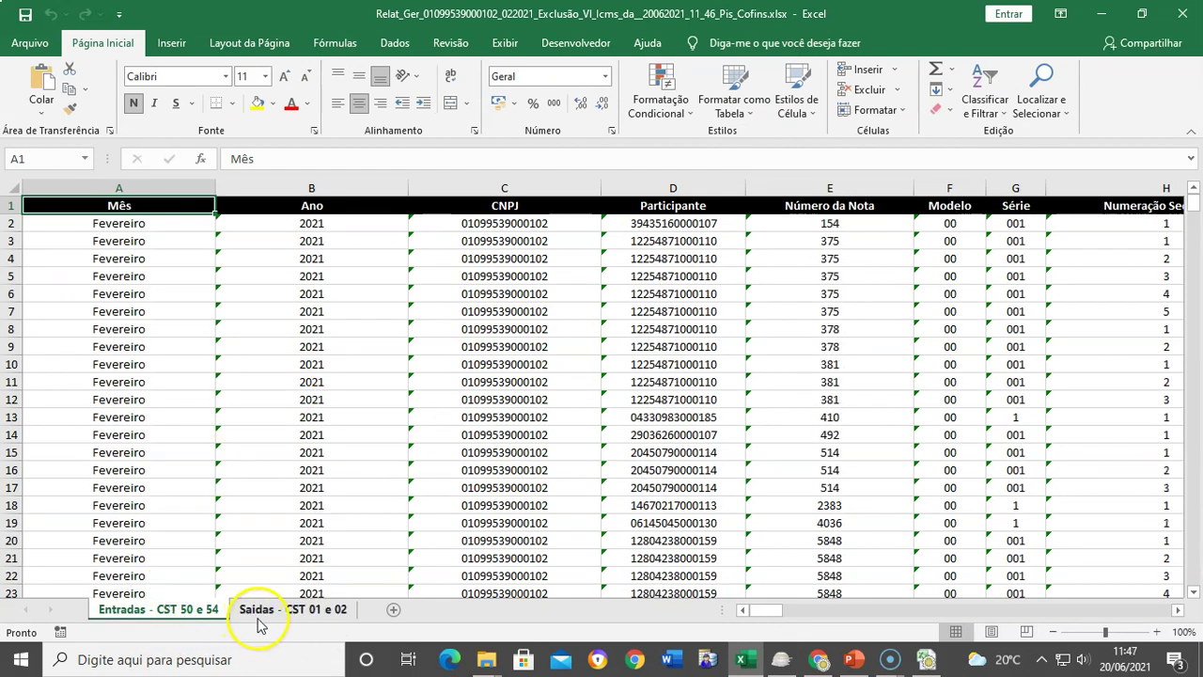
{"action": "left_click", "coordinate": [292, 613]}
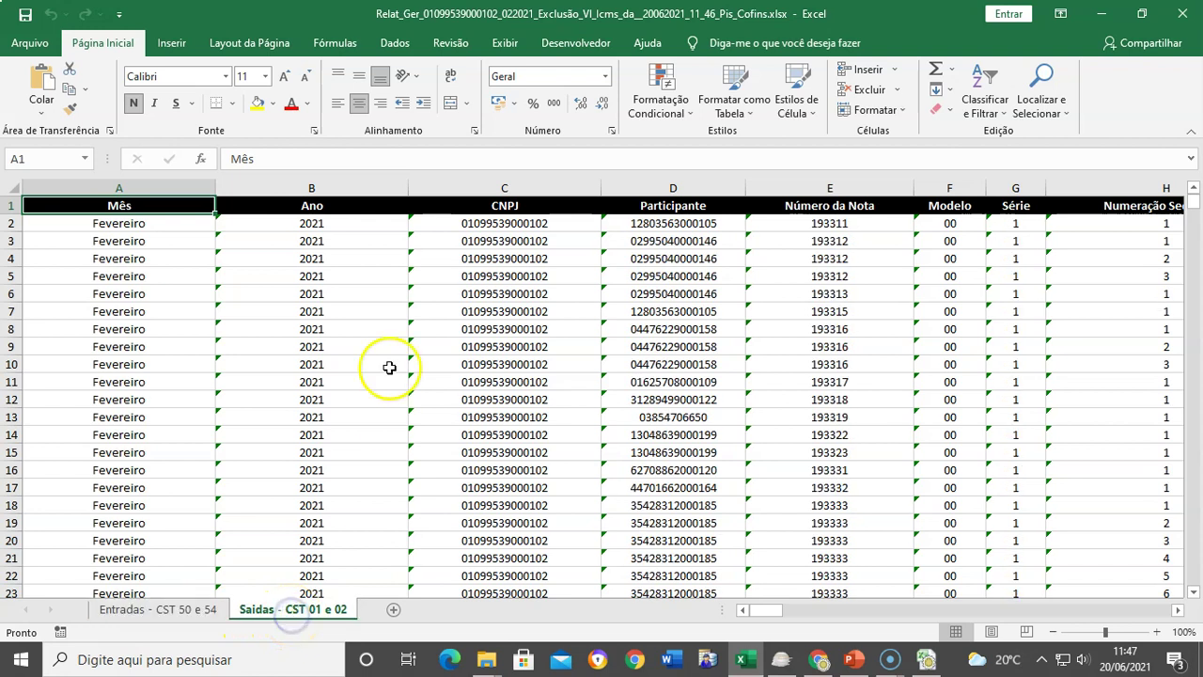
Step: Examine the Mês, Ano, CNPJ, Participante and Número da Nota columns of the first Saidas records
{"action": "left_click", "coordinate": [369, 278]}
{"action": "key", "text": "Up"}
{"action": "key", "text": "Up"}
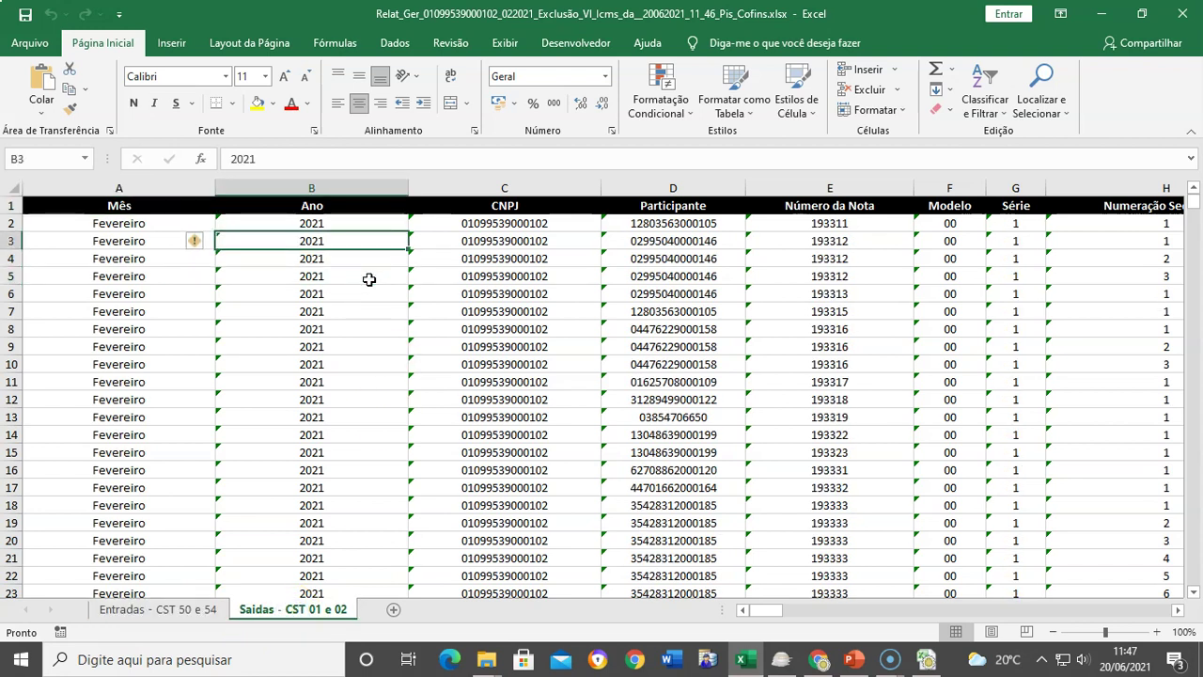
{"action": "key", "text": "Right"}
{"action": "key", "text": "Left"}
{"action": "key", "text": "Left"}
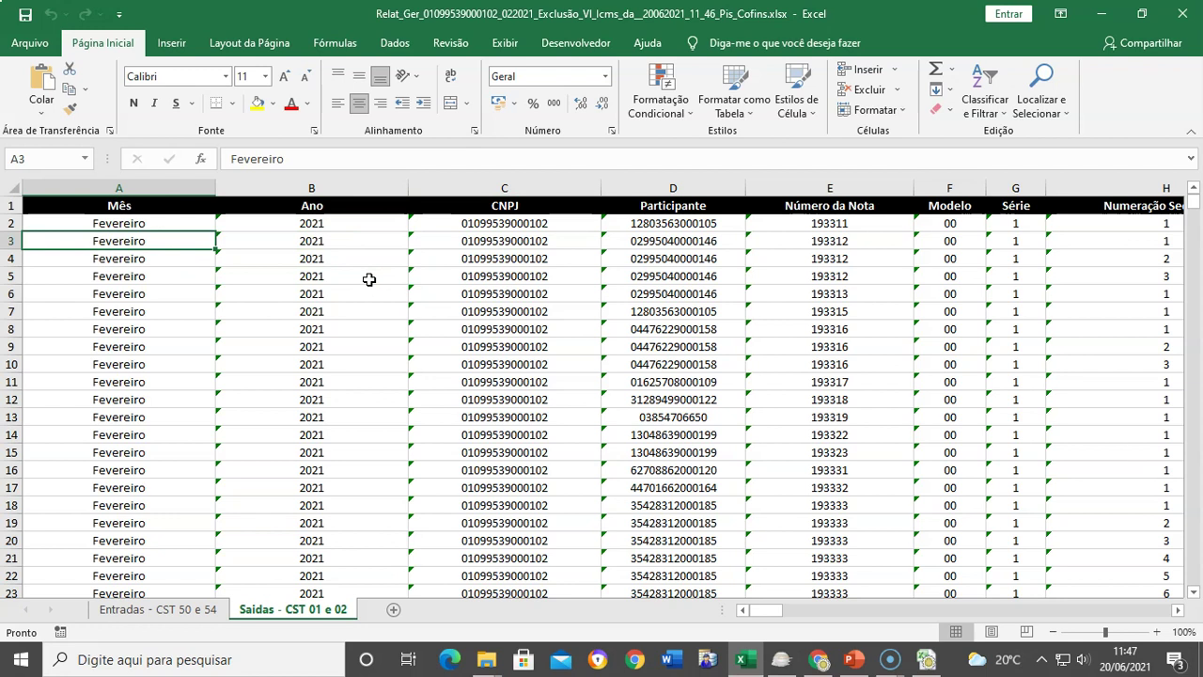
{"action": "key", "text": "Up"}
{"action": "key", "text": "Right"}
{"action": "key", "text": "Right"}
{"action": "key", "text": "Right"}
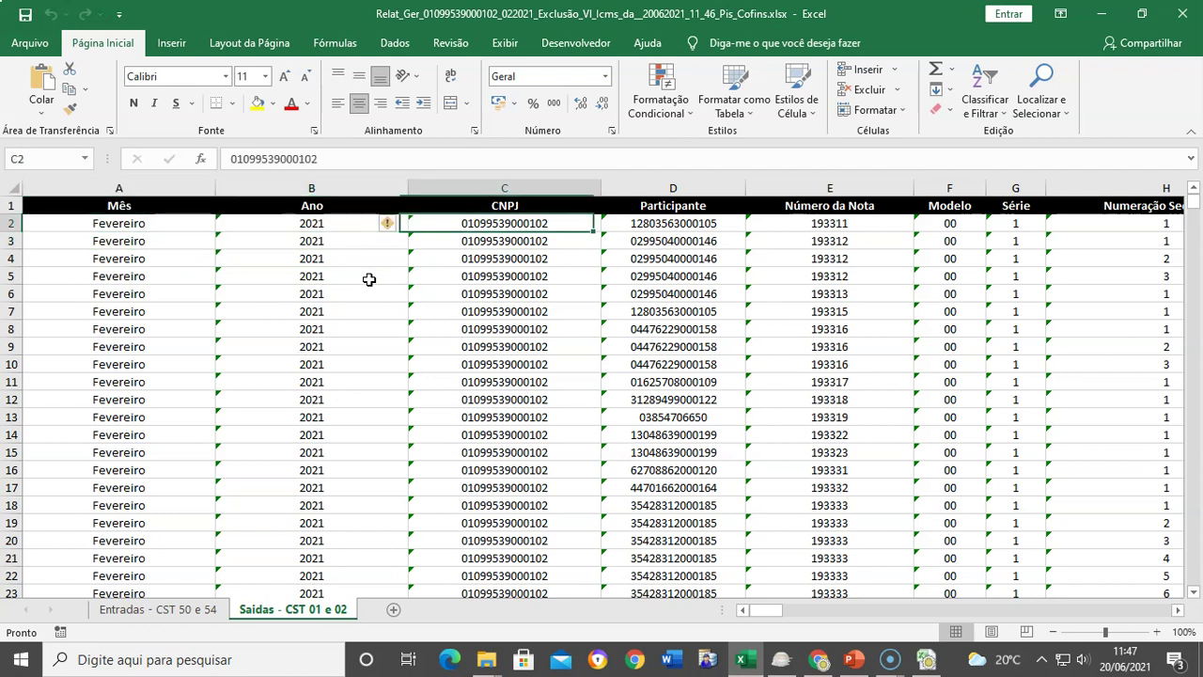
{"action": "key", "text": "Right"}
{"action": "key", "text": "Right"}
{"action": "key", "text": "Right"}
{"action": "key", "text": "Right"}
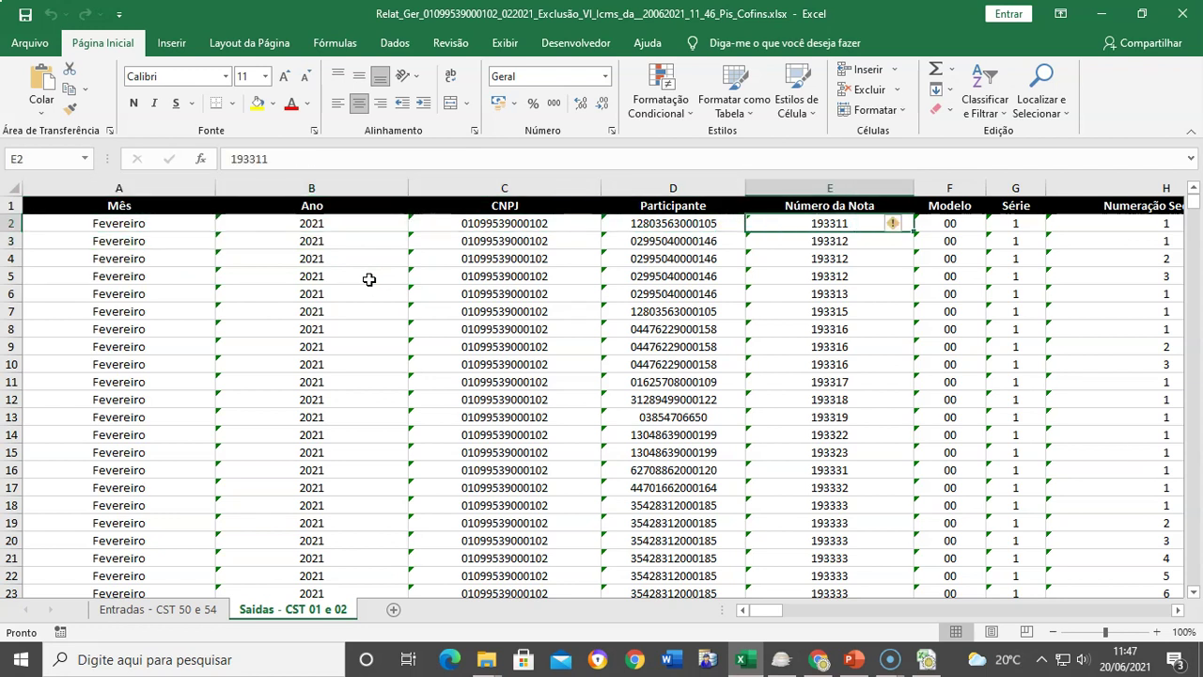
Step: Examine the first Saidas record from Modelo and product code through Qtd, Unidade de Medida and Valor Total do Produto
{"action": "key", "text": "Right"}
{"action": "key", "text": "Left"}
{"action": "key", "text": "Right"}
{"action": "key", "text": "Right"}
{"action": "key", "text": "Right"}
{"action": "key", "text": "Right"}
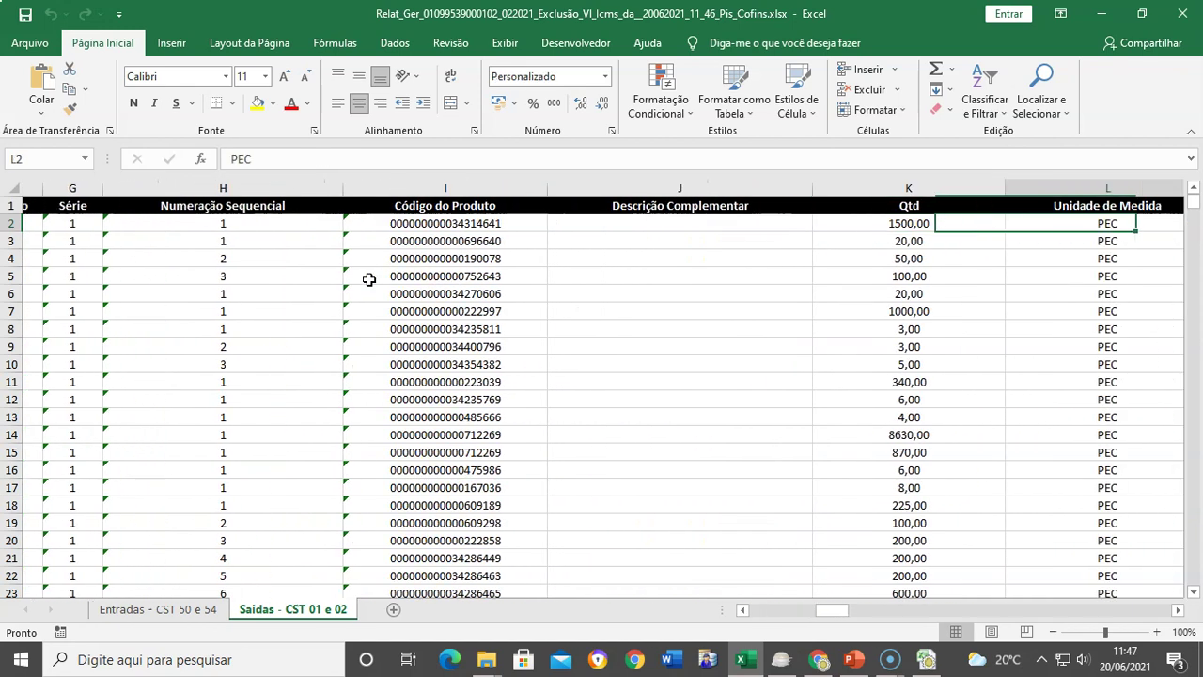
{"action": "key", "text": "Right"}
{"action": "key", "text": "Right"}
{"action": "key", "text": "Left"}
{"action": "key", "text": "Left"}
{"action": "key", "text": "Left"}
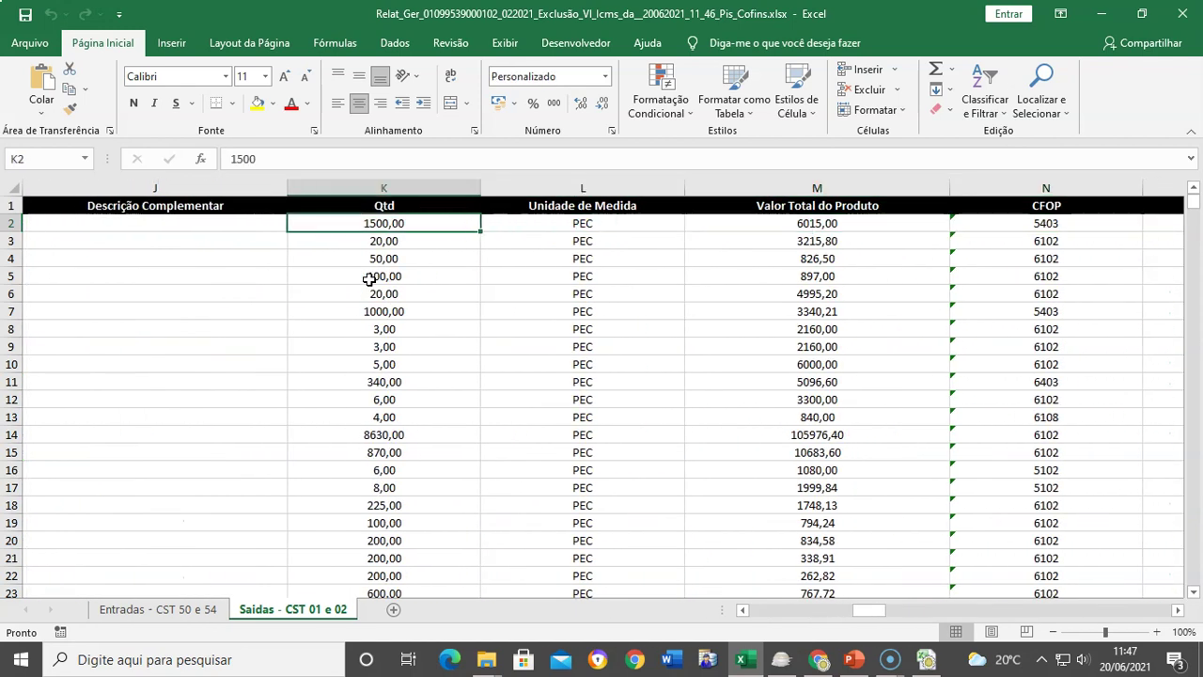
{"action": "key", "text": "Right"}
{"action": "key", "text": "Right"}
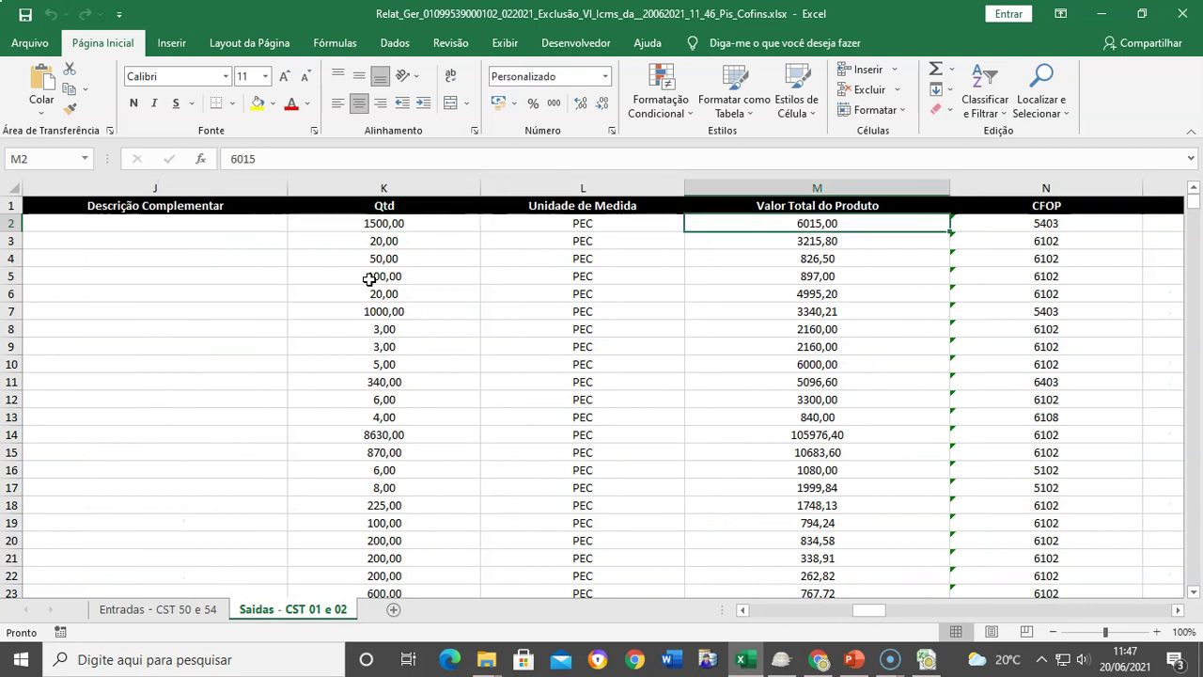
Step: Examine the CFOP, Valor de Icms and neighbouring PIS columns of the first Saidas record
{"action": "key", "text": "Right"}
{"action": "key", "text": "Right"}
{"action": "key", "text": "Right"}
{"action": "key", "text": "Right"}
{"action": "key", "text": "Right"}
{"action": "key", "text": "Left"}
{"action": "key", "text": "Left"}
{"action": "key", "text": "Left"}
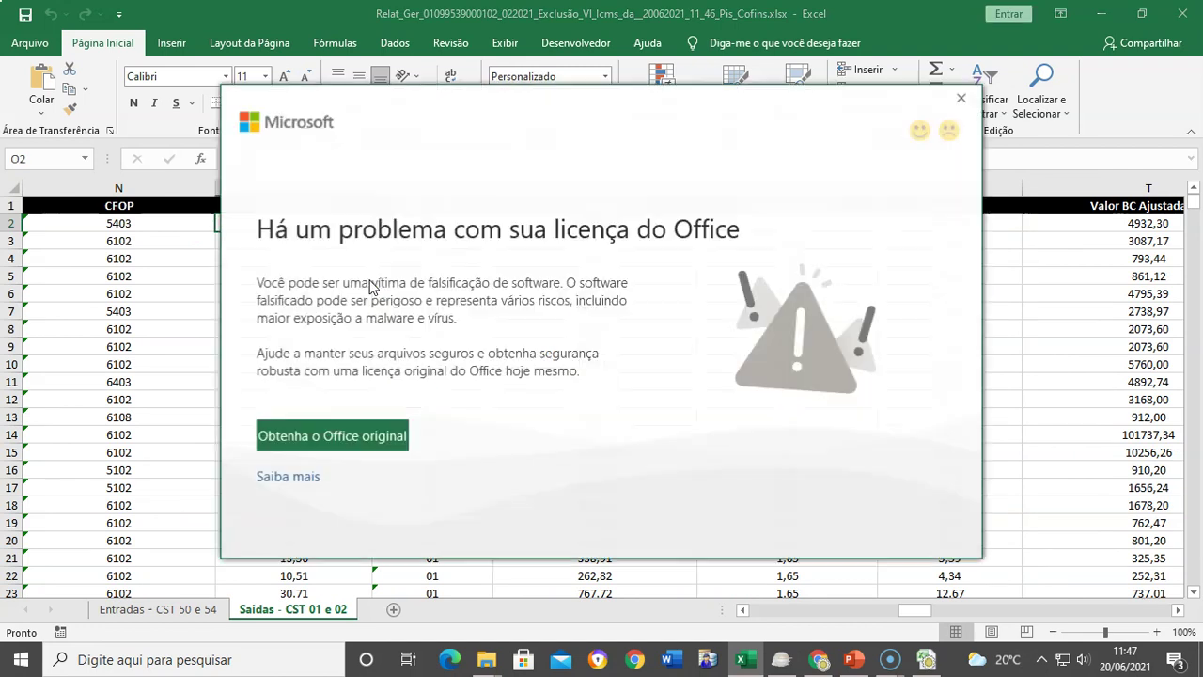
Step: Close the Office licence notice and review CST de Pis, Valor Base de Pis, Aliquota de Pis and Valor de Pis in row 2
{"action": "left_click", "coordinate": [961, 97]}
{"action": "key", "text": "Right"}
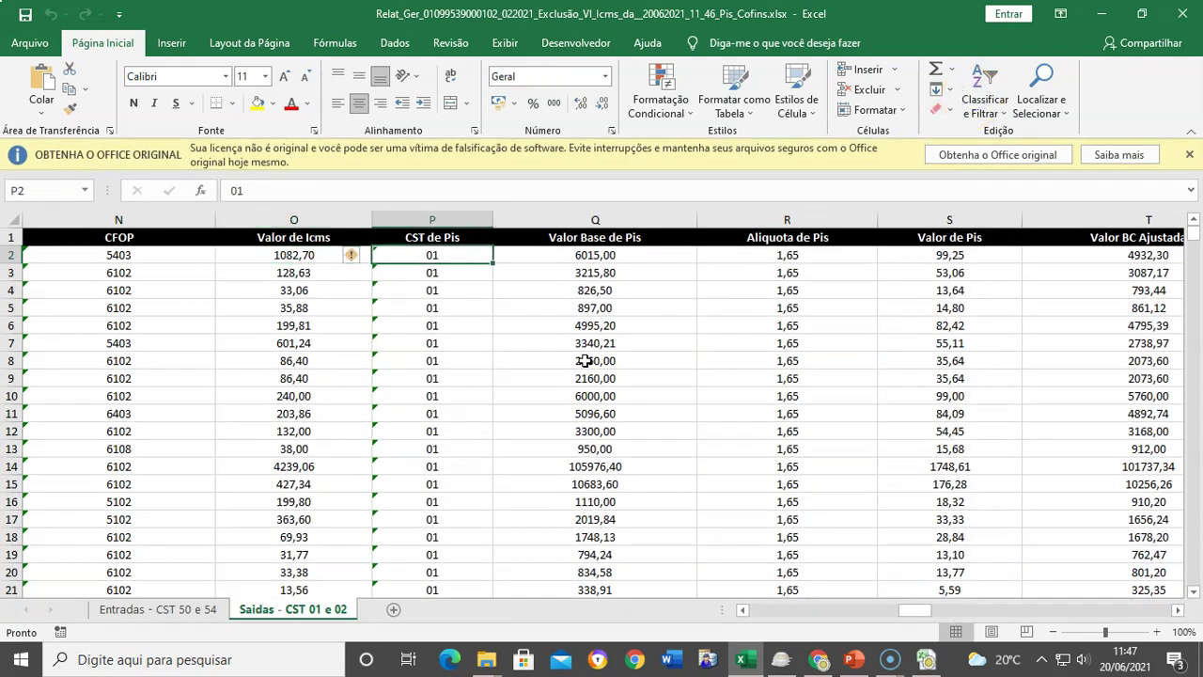
{"action": "key", "text": "Right"}
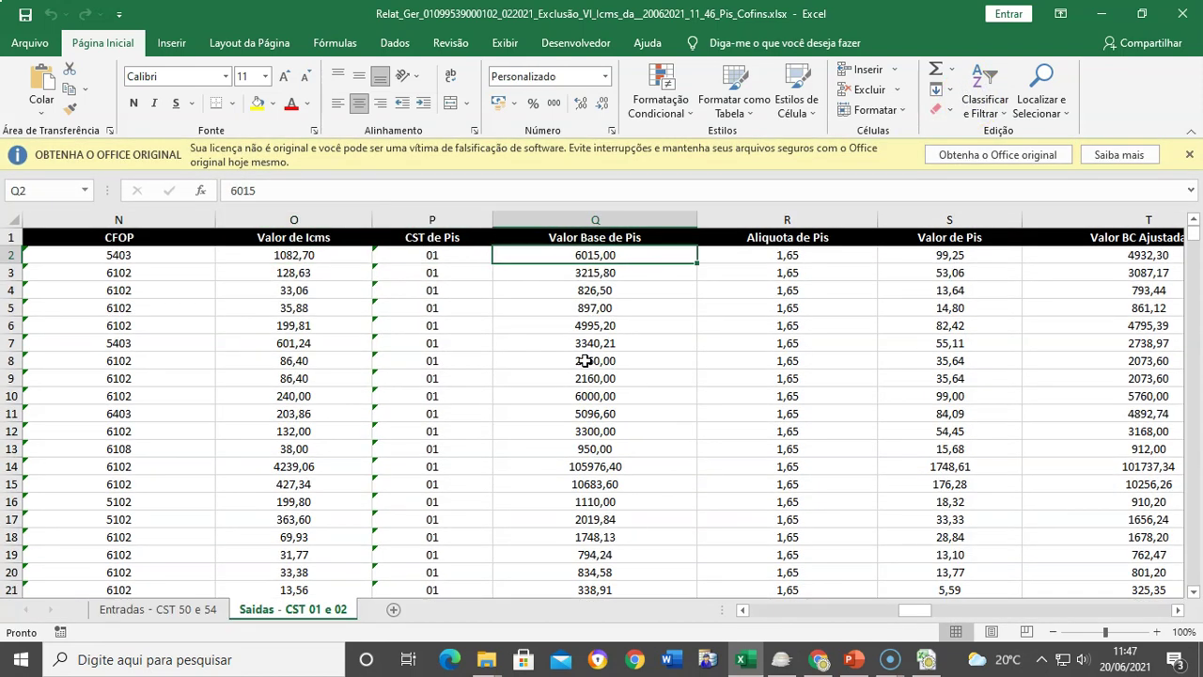
{"action": "key", "text": "Right"}
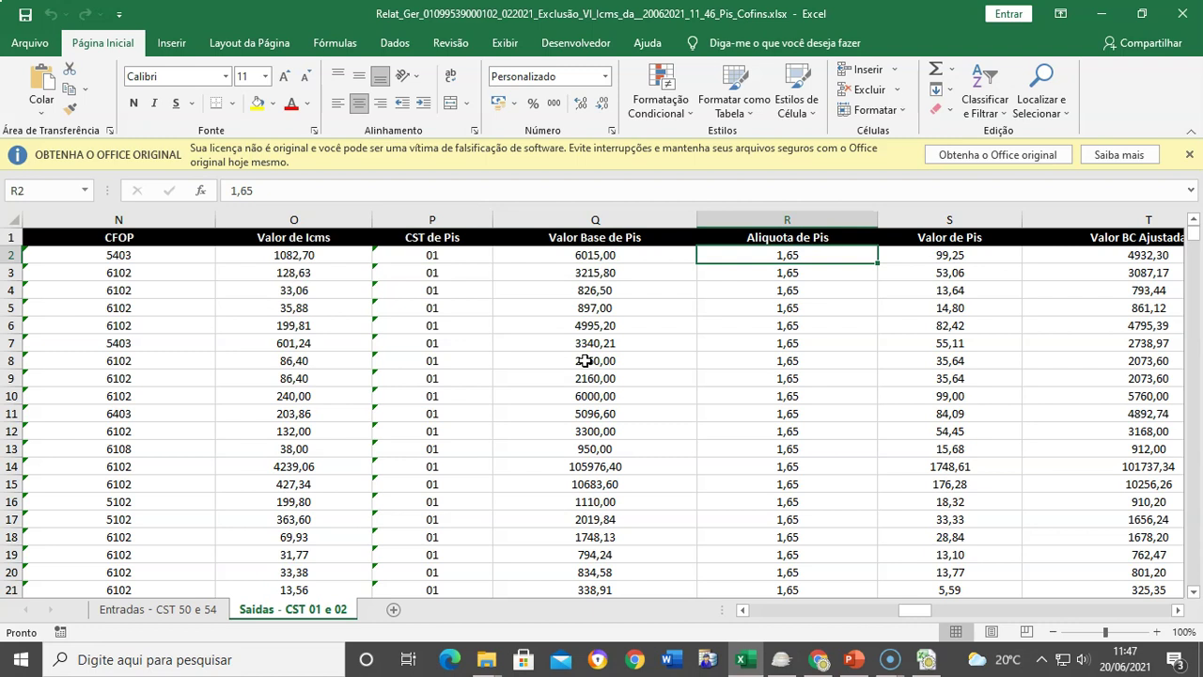
{"action": "key", "text": "Right"}
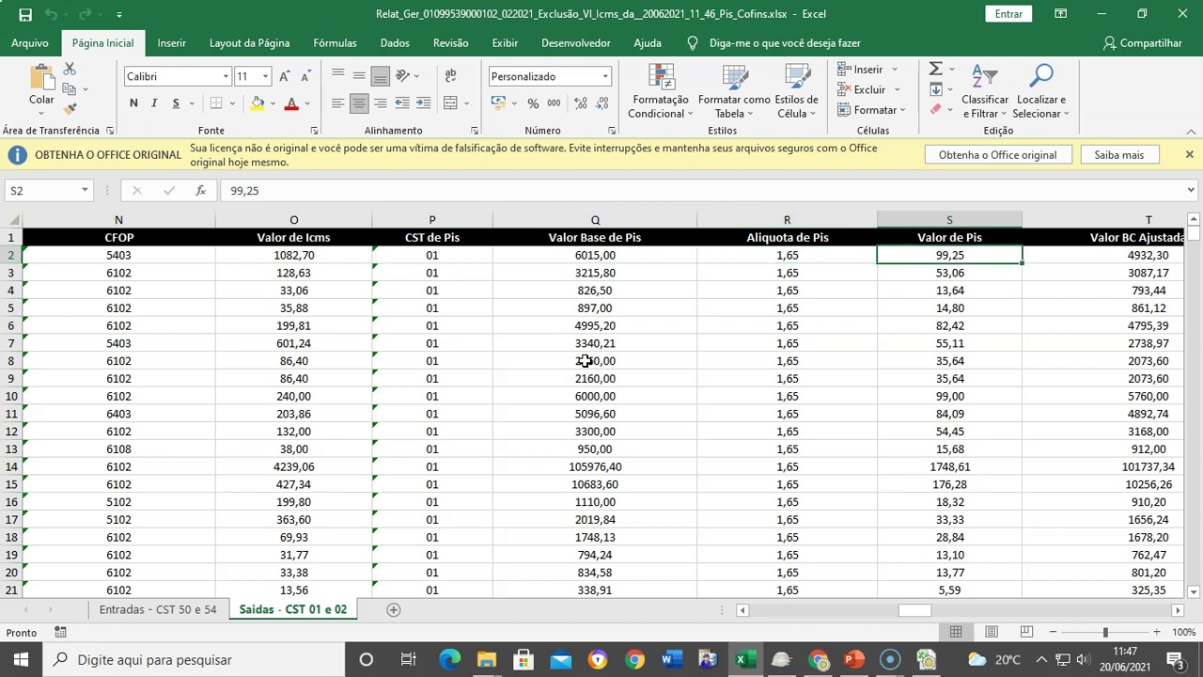
Step: Inspect the row 2 formulas for Valor BC Ajustada STF, Valor Diferença de BC and Valor Calculo Pis s/ BC Reduzida
{"action": "key", "text": "Right"}
{"action": "key", "text": "Right"}
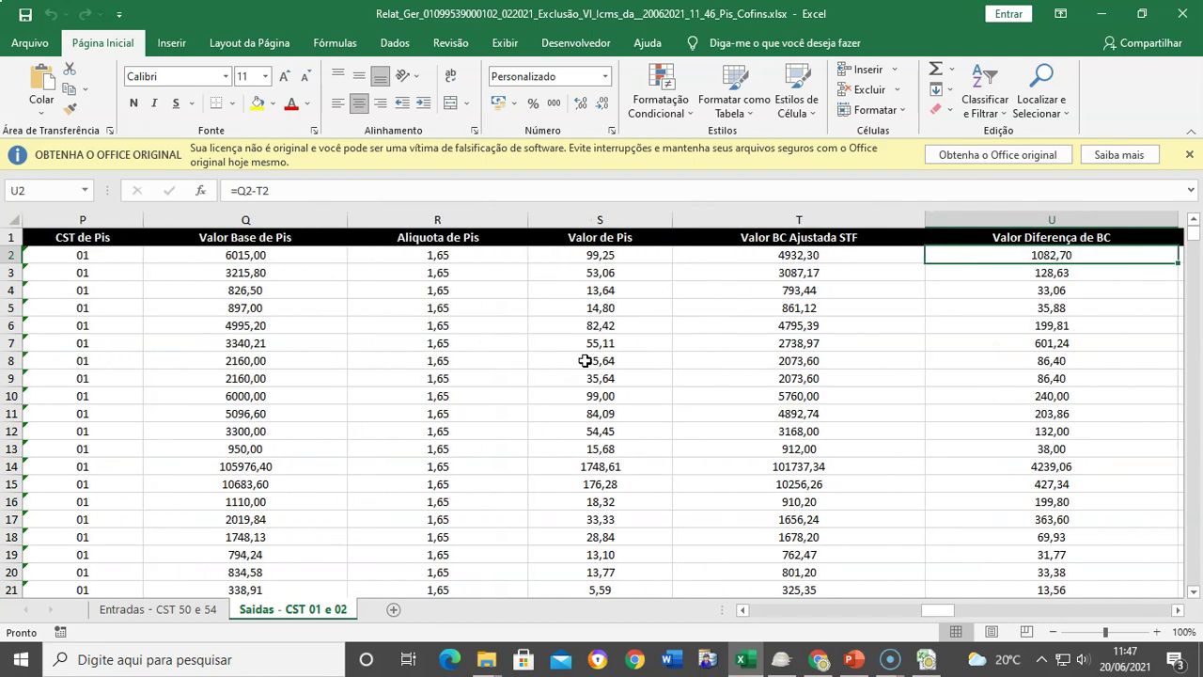
{"action": "key", "text": "Left"}
{"action": "key", "text": "Left"}
{"action": "key", "text": "Right"}
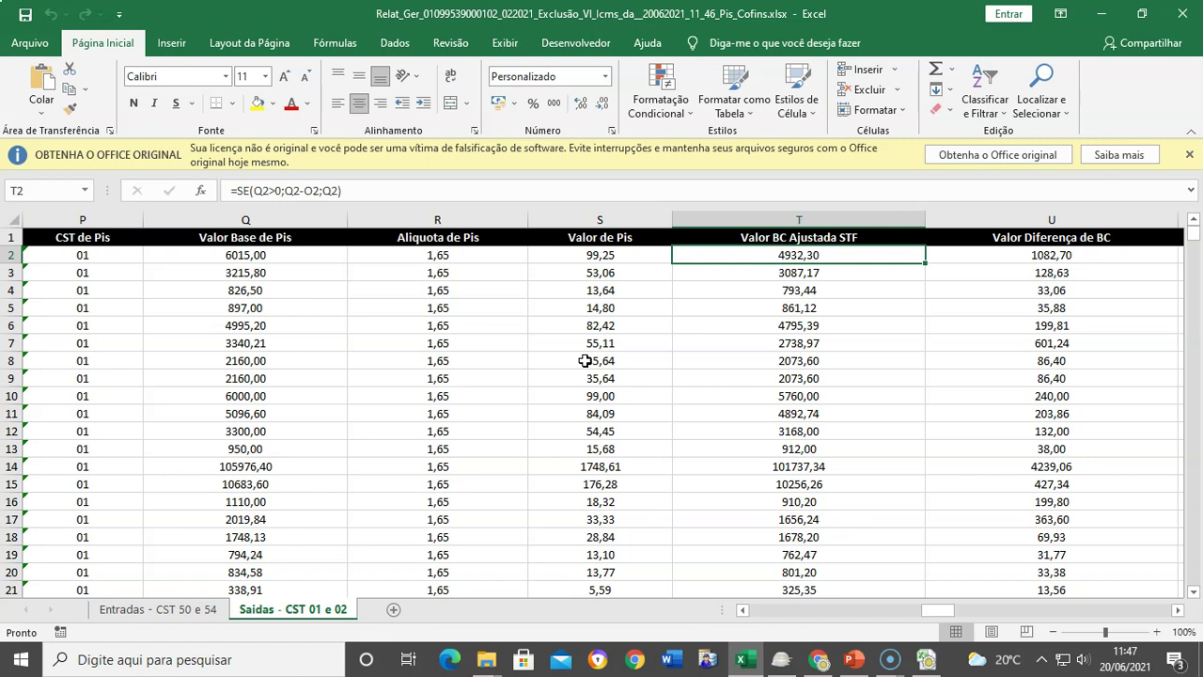
{"action": "key", "text": "Right"}
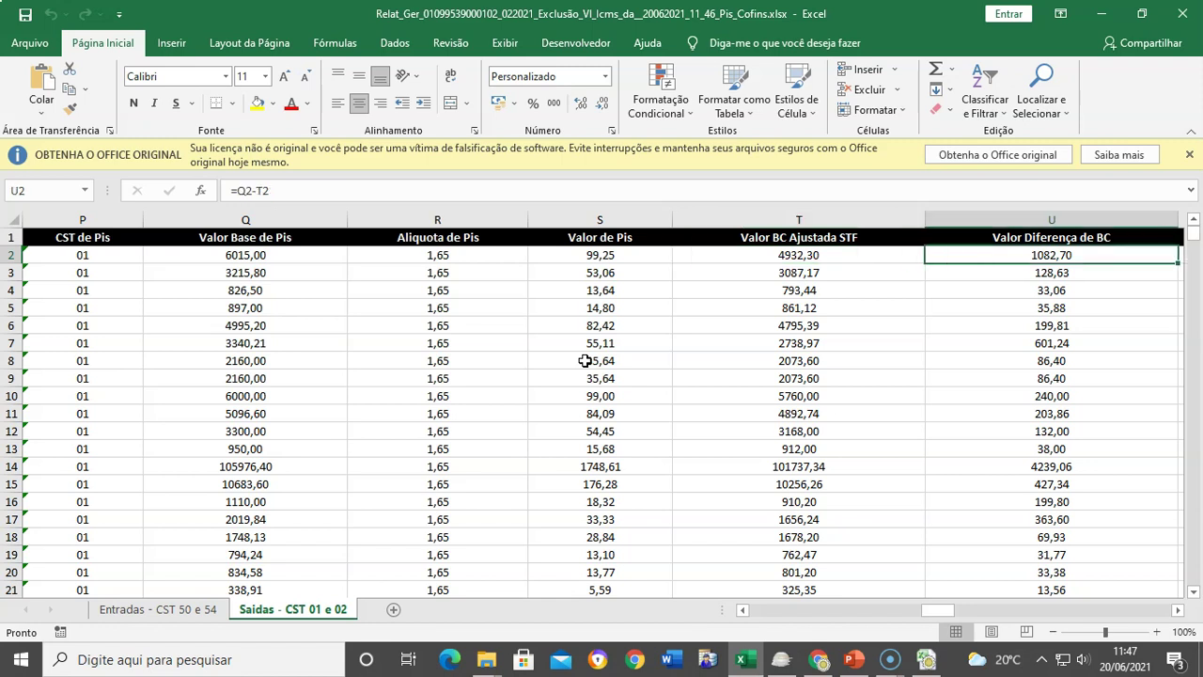
{"action": "key", "text": "Right"}
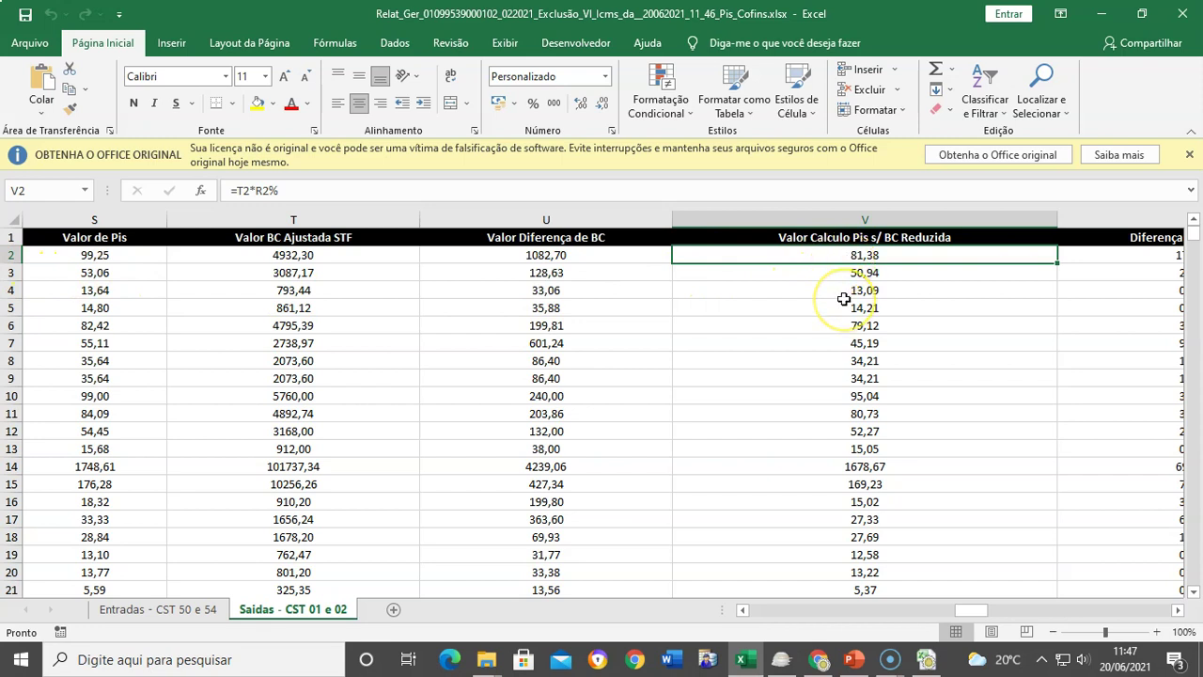
Step: Inspect the row 2 cells for Diferença de Valor Pis, Valor Selic Acumulada % and Valor Atualização Selic s/ Pis
{"action": "key", "text": "Right"}
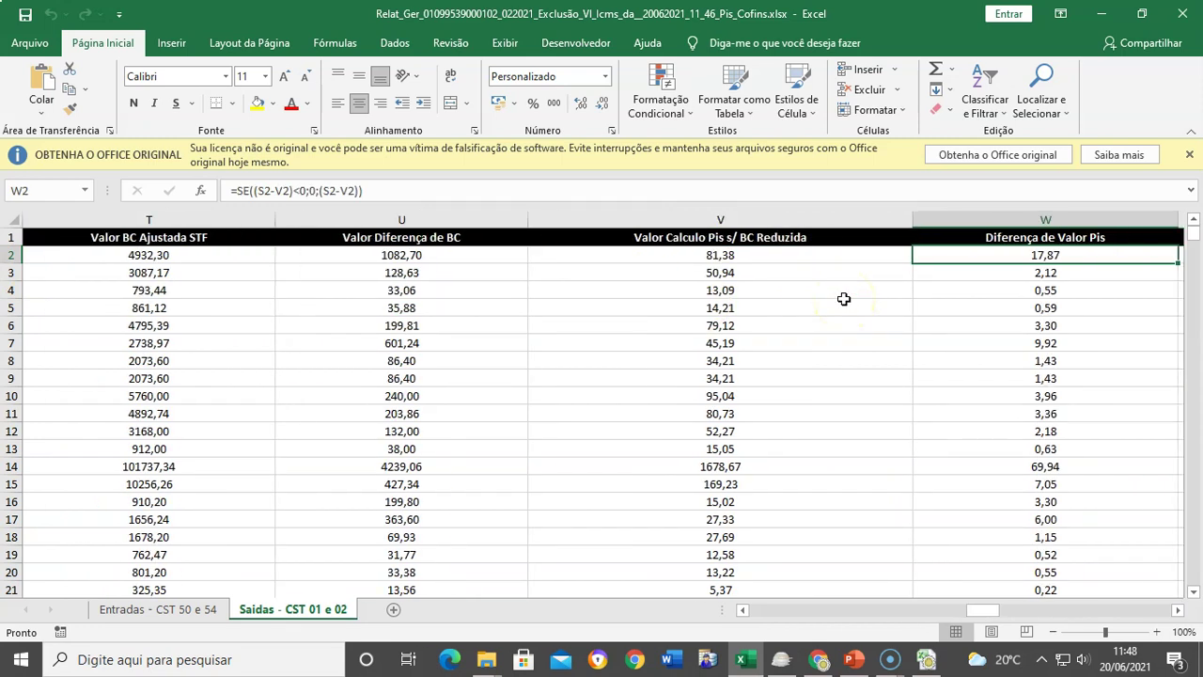
{"action": "scroll", "coordinate": [844, 299], "scroll_direction": "right", "scroll_amount": 2}
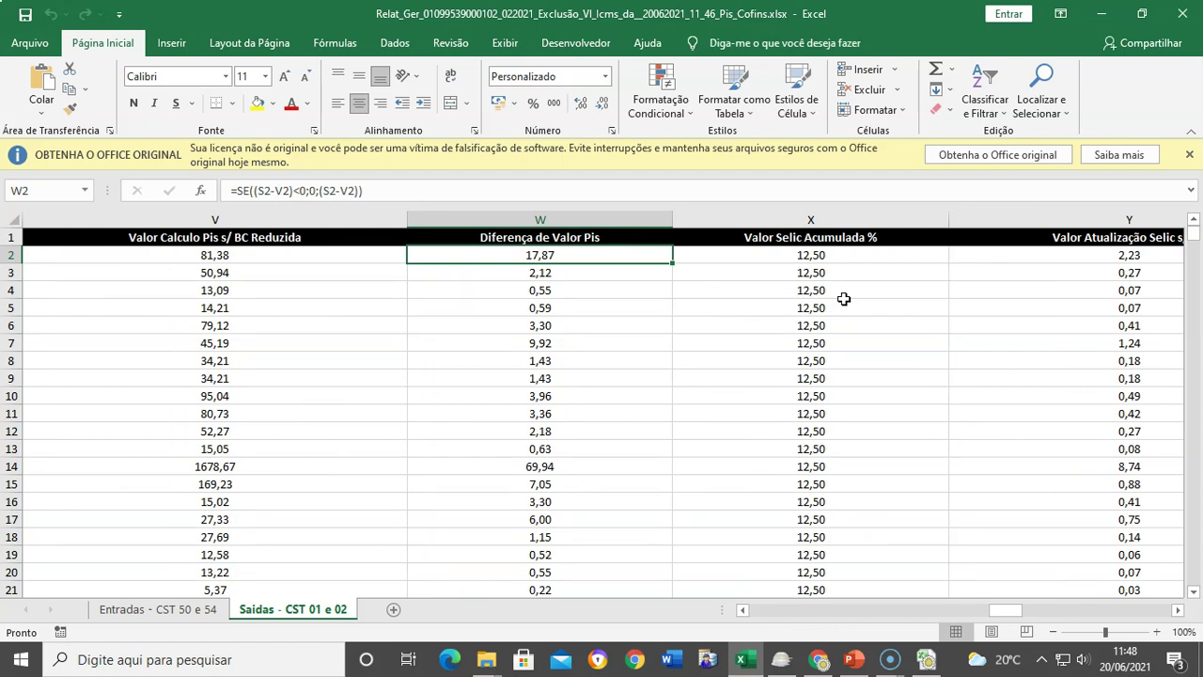
{"action": "key", "text": "Right"}
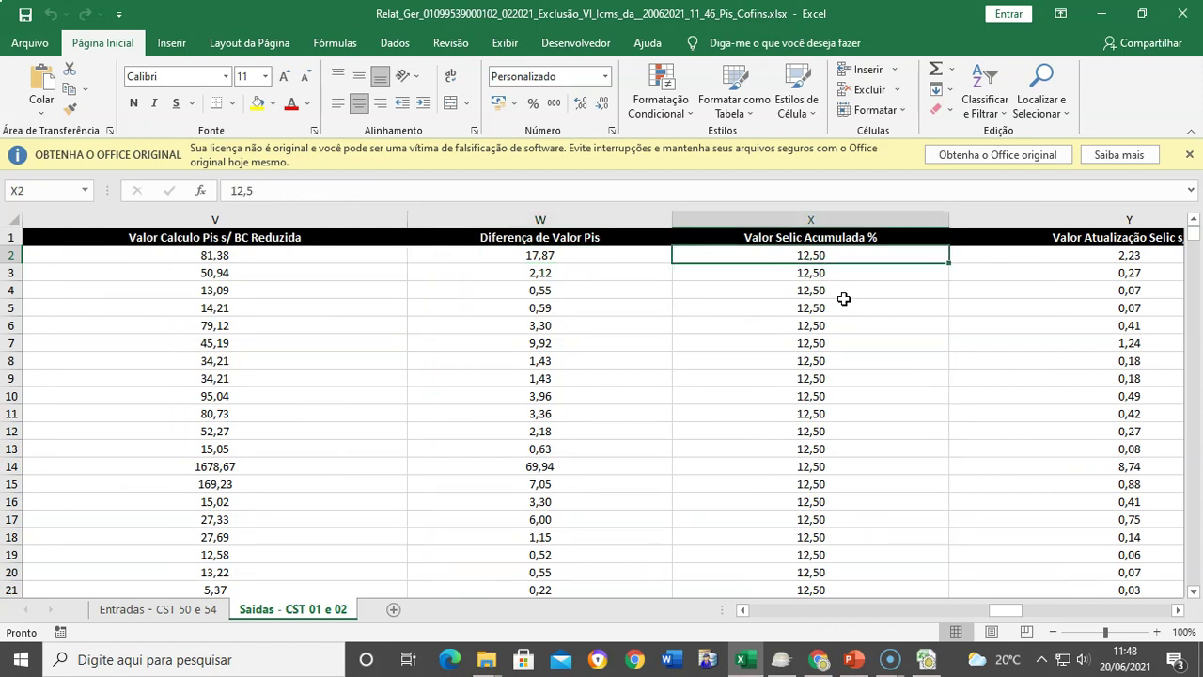
{"action": "key", "text": "Right"}
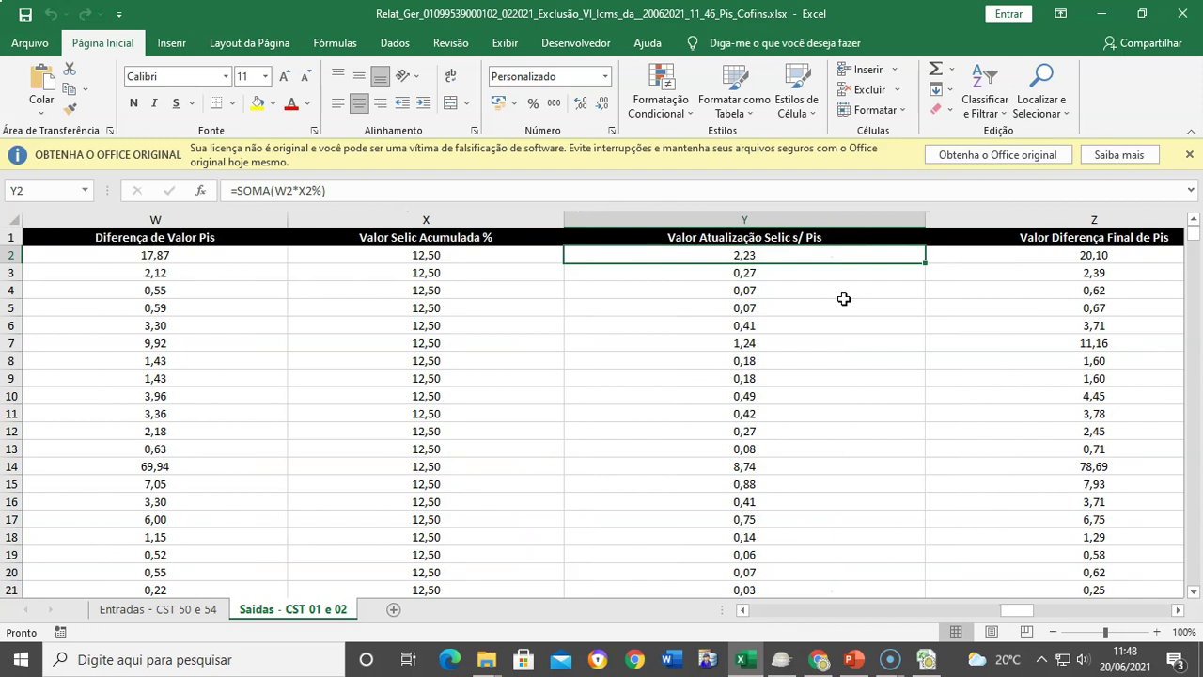
Step: Inspect the row 2 cells for Valor Diferença Final de Pis, CST de Cofins, Valor Base de Cofins, Aliquota de Cofins and Valor de Cofins
{"action": "key", "text": "Right"}
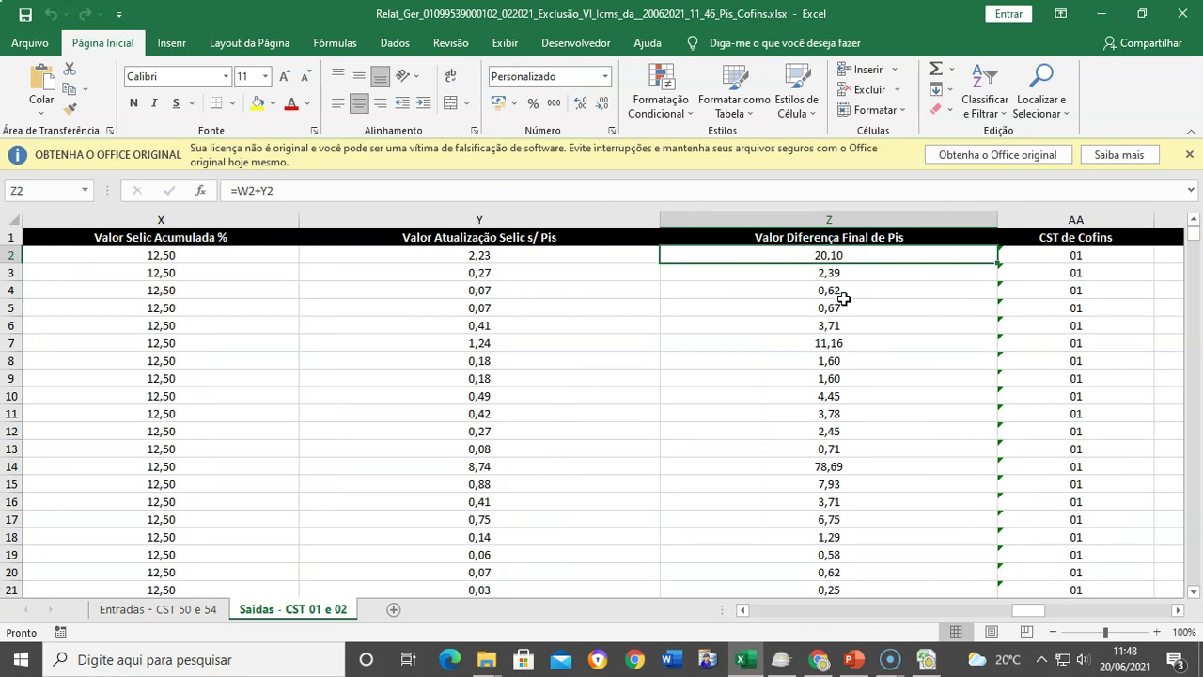
{"action": "key", "text": "Right"}
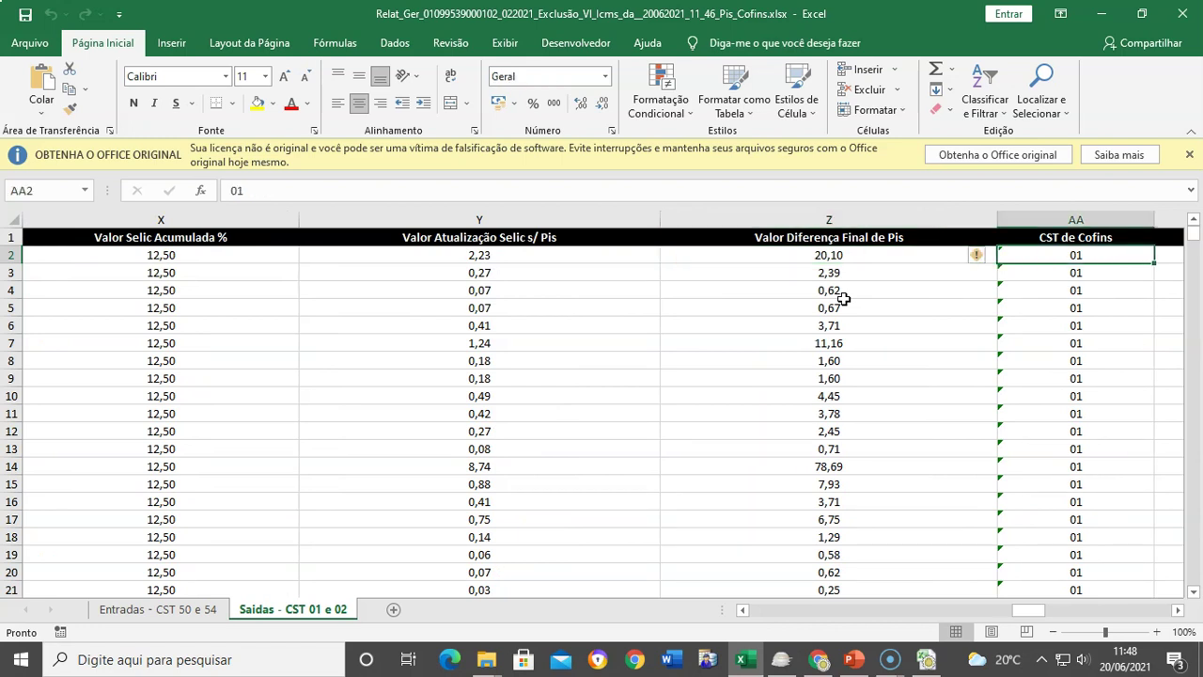
{"action": "key", "text": "Right"}
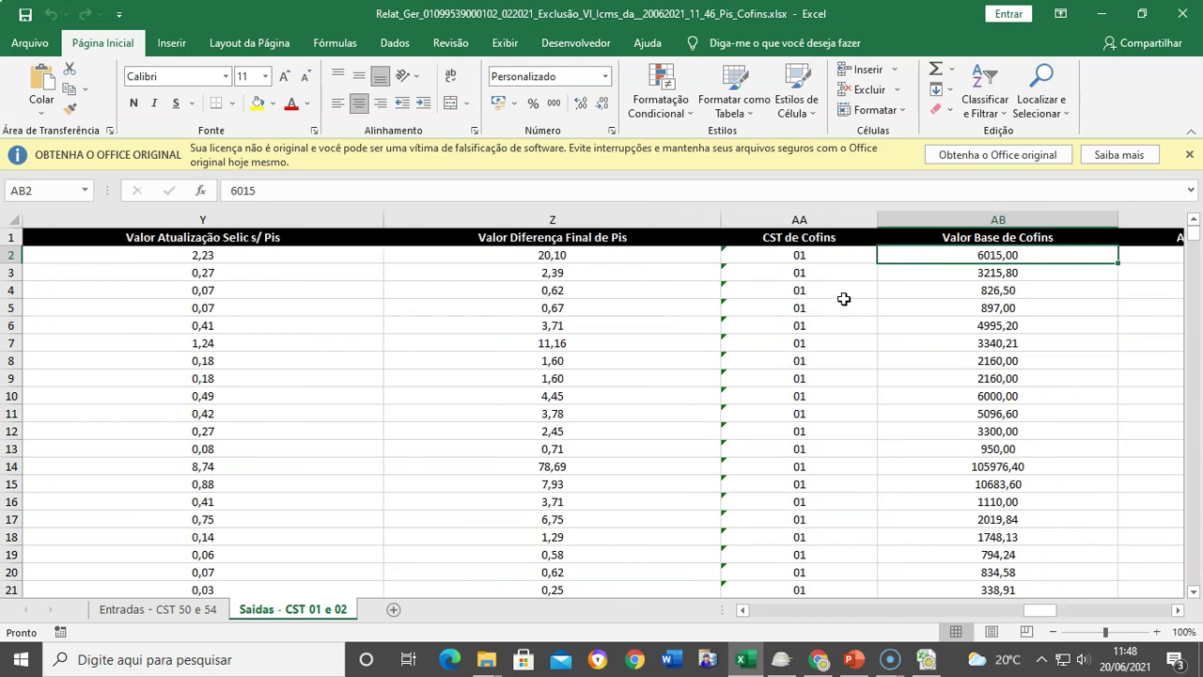
{"action": "key", "text": "Right"}
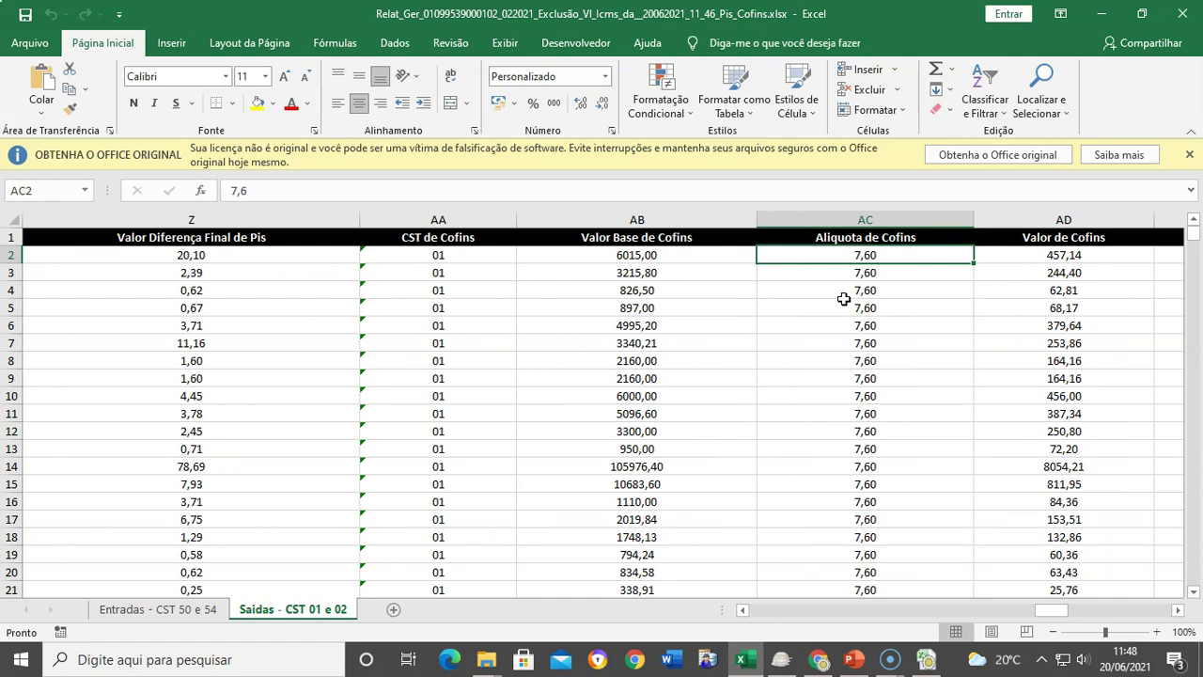
{"action": "key", "text": "Left"}
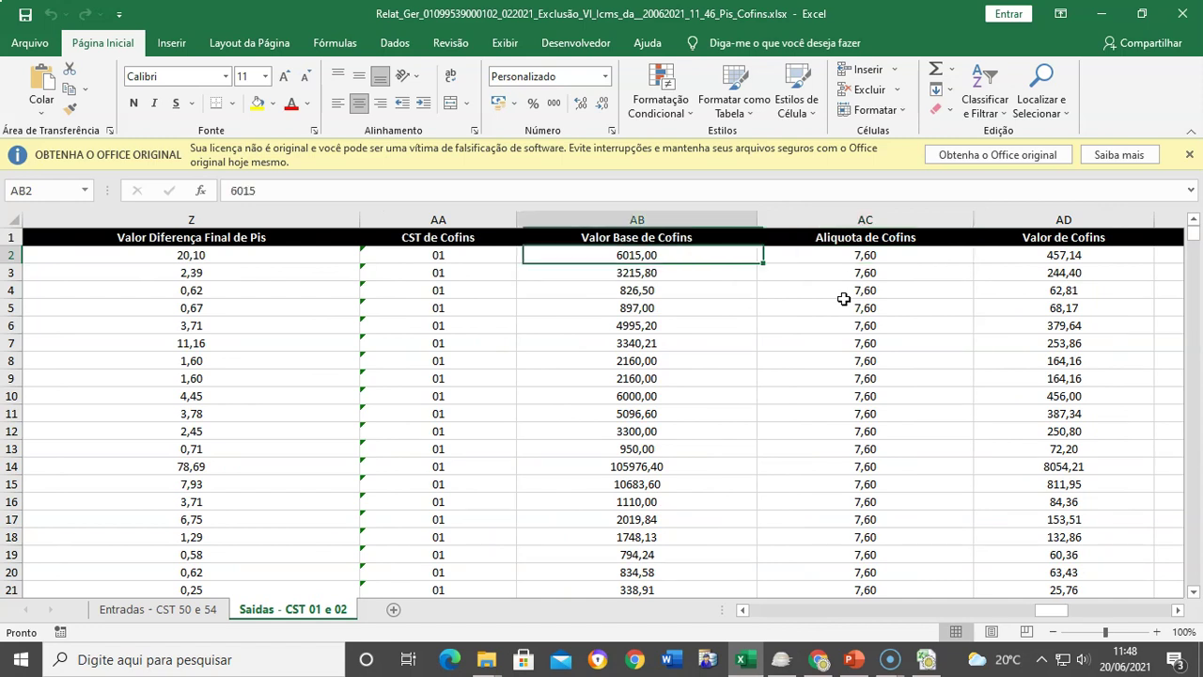
{"action": "key", "text": "Right"}
{"action": "key", "text": "Right"}
Step: Inspect the row 2 Cofins formulas from Valor BC Ajustada STF through Diferença de Valor Cofins to Valor Diferença Final de Cofins
{"action": "key", "text": "Right"}
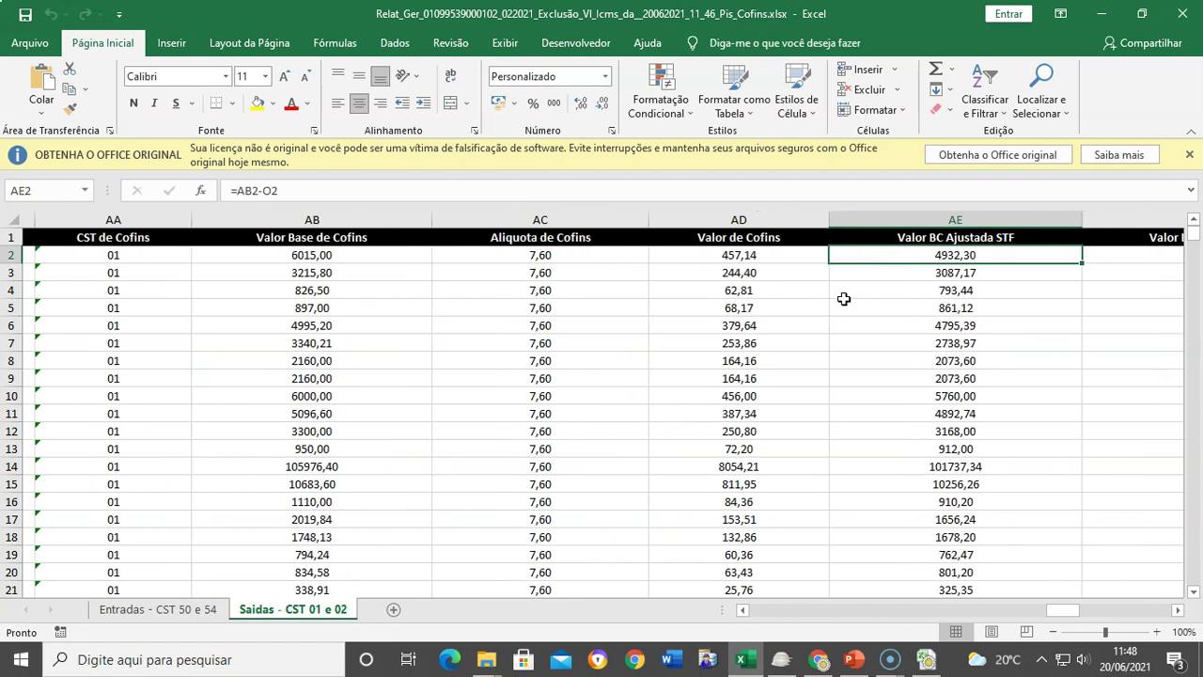
{"action": "key", "text": "Right"}
{"action": "key", "text": "Right"}
{"action": "key", "text": "Right"}
{"action": "key", "text": "Right"}
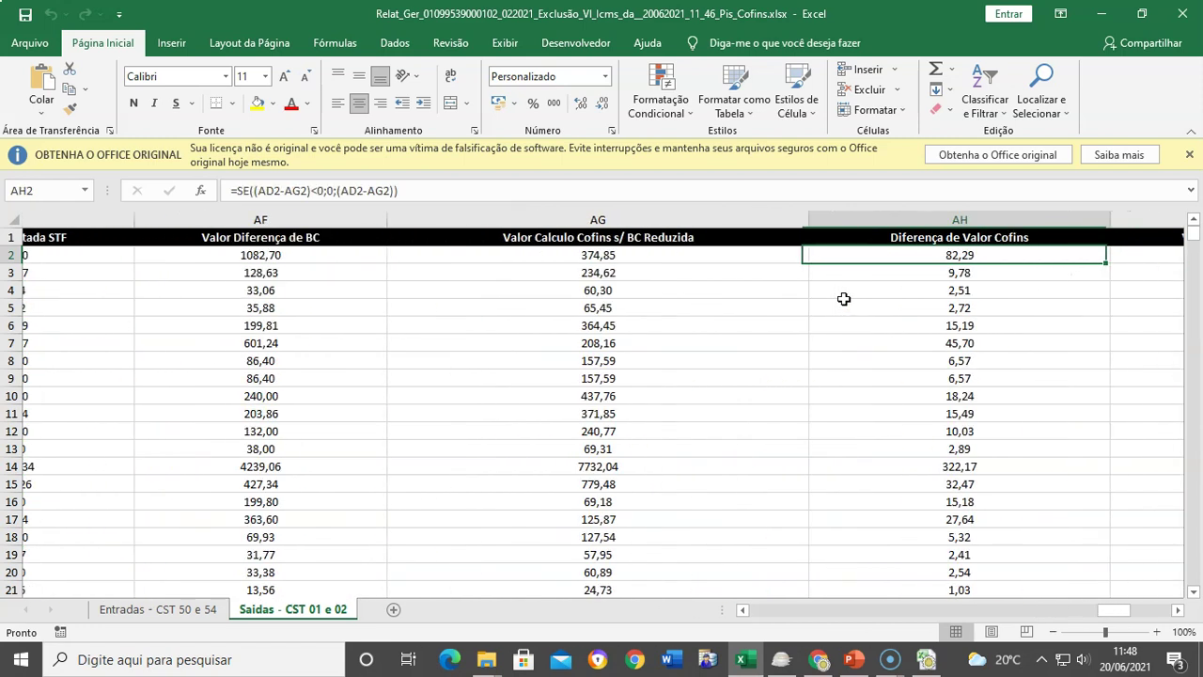
{"action": "key", "text": "Right"}
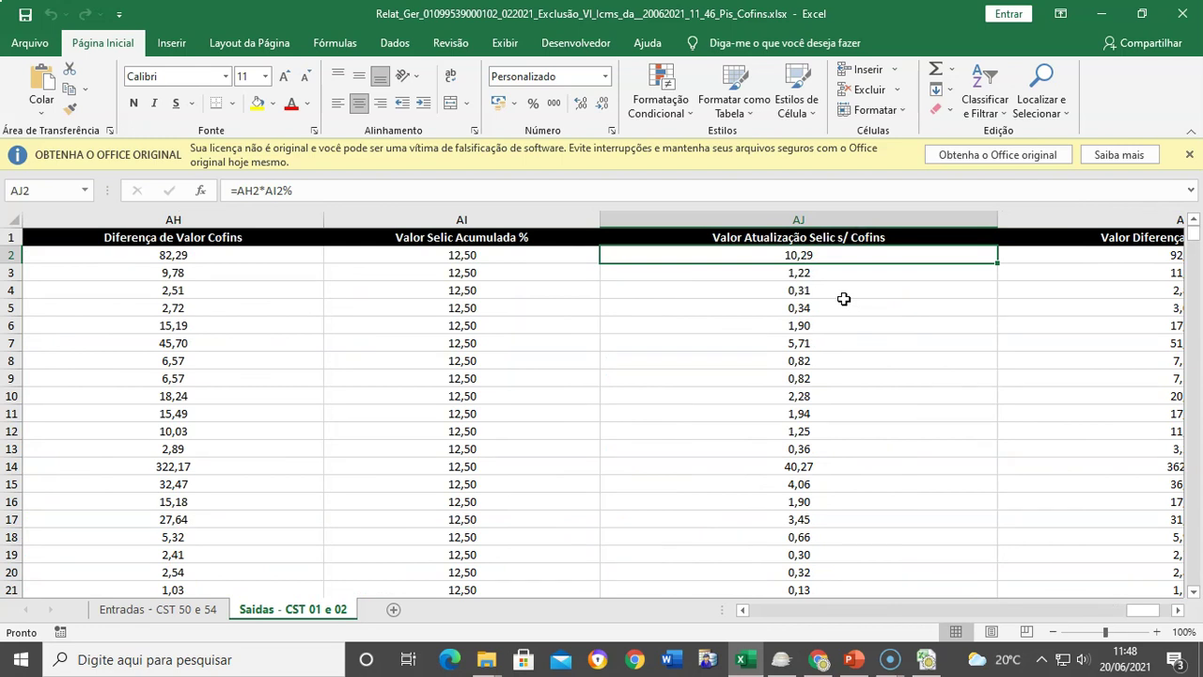
{"action": "key", "text": "Right"}
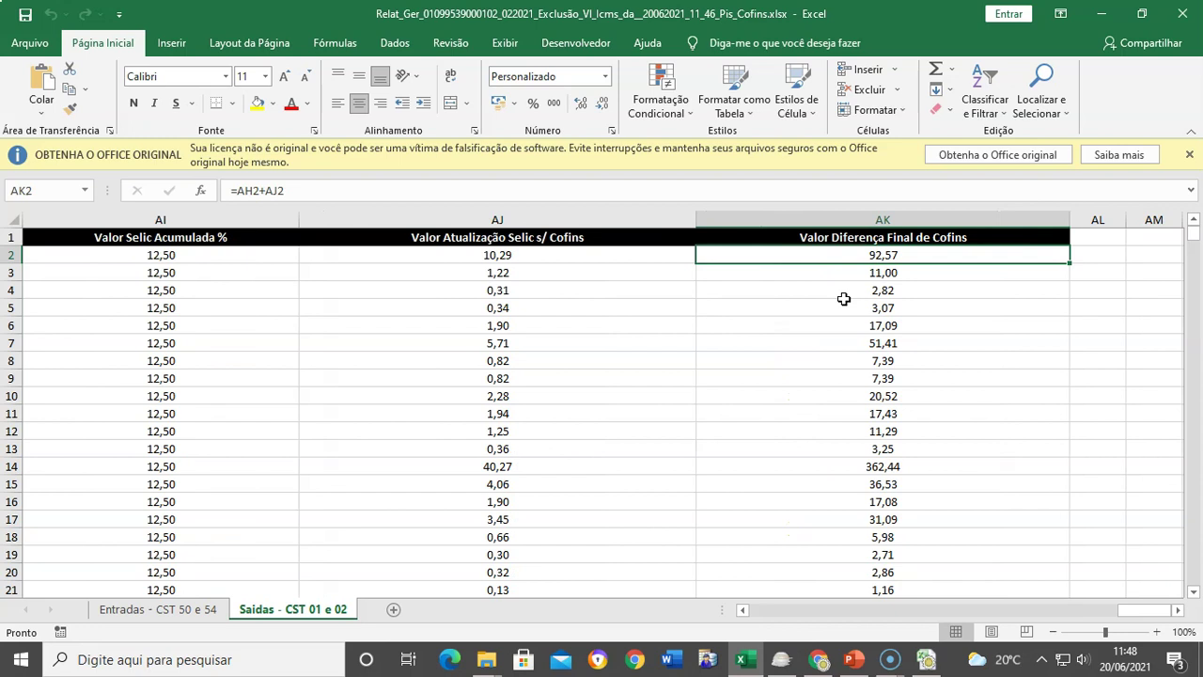
Step: Review the row 2 Cofins columns in reverse order, from Valor Diferença Final de Cofins back to CST de Cofins
{"action": "key", "text": "Left"}
{"action": "key", "text": "Left"}
{"action": "key", "text": "Left"}
{"action": "key", "text": "Left"}
{"action": "key", "text": "Left"}
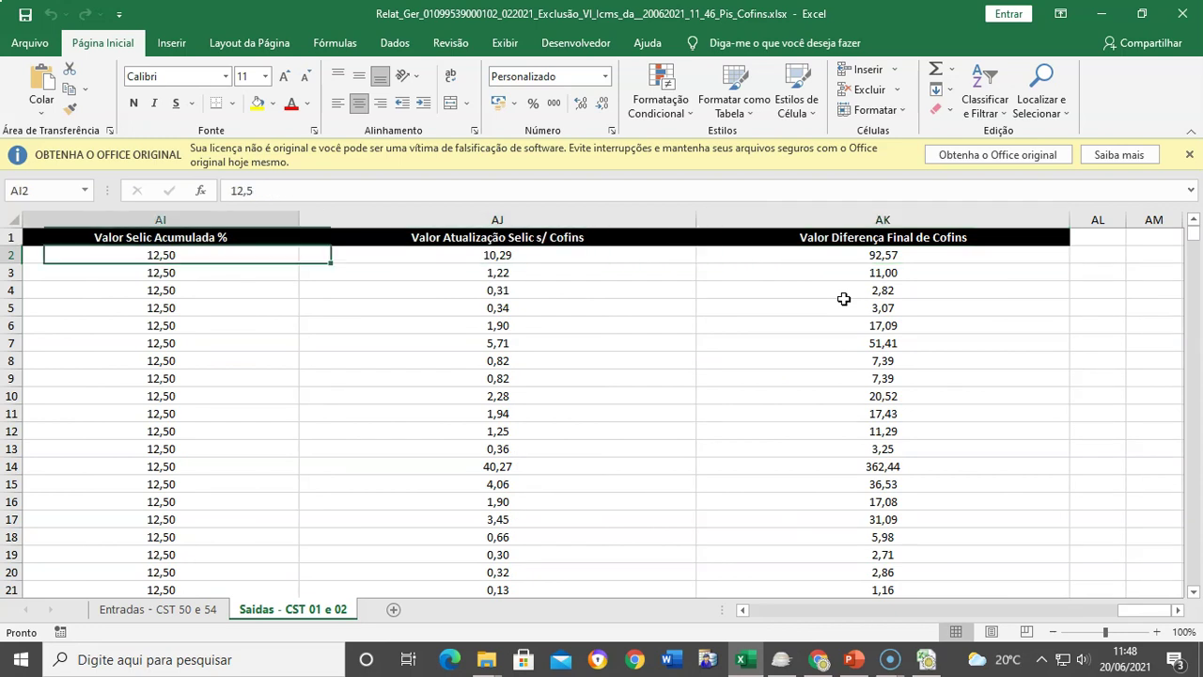
{"action": "key", "text": "Left"}
{"action": "key", "text": "Left"}
{"action": "key", "text": "Left"}
{"action": "key", "text": "Left"}
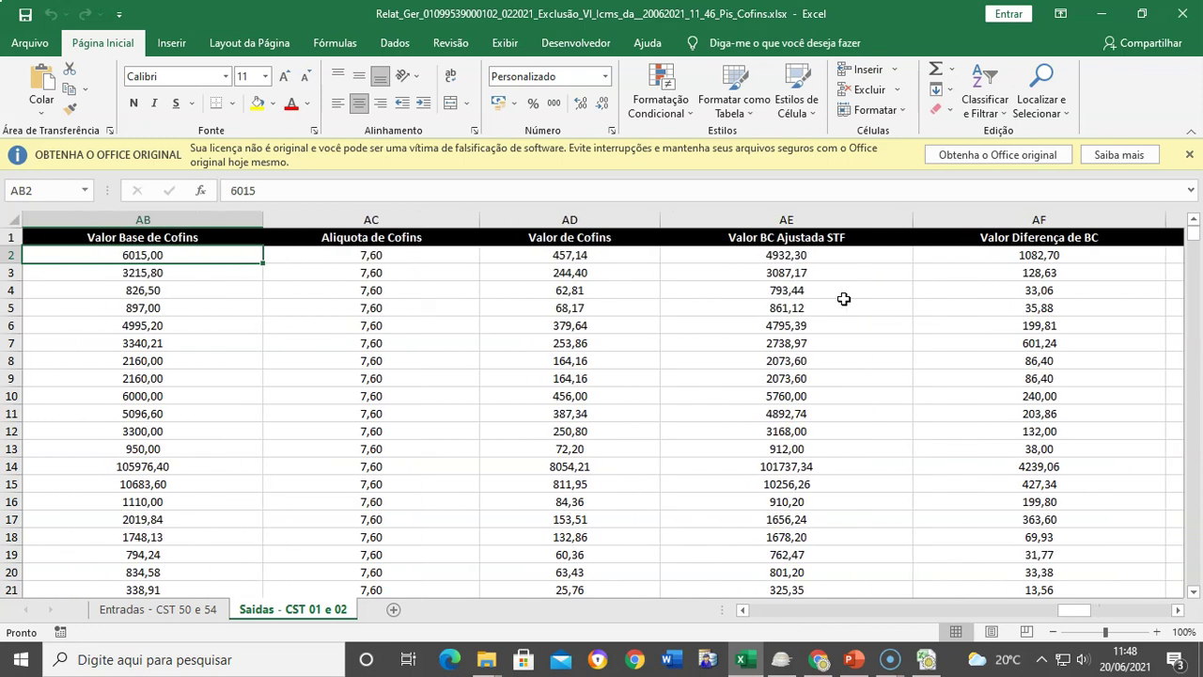
{"action": "key", "text": "Left"}
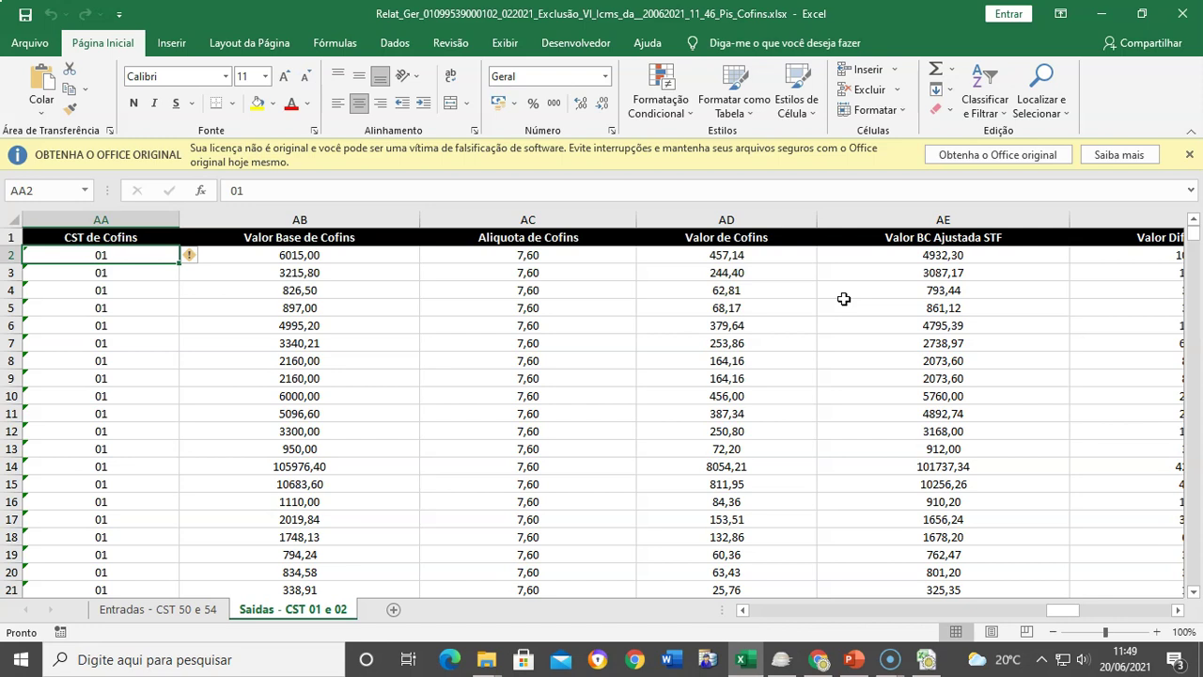
Step: Close the report workbook and show the closing slide 5 of the PowerPoint presentation EXCLUSÃO_ICMS_BASE_PIS_E_COFINS.pptx in full-screen slide show
{"action": "left_click", "coordinate": [1182, 13]}
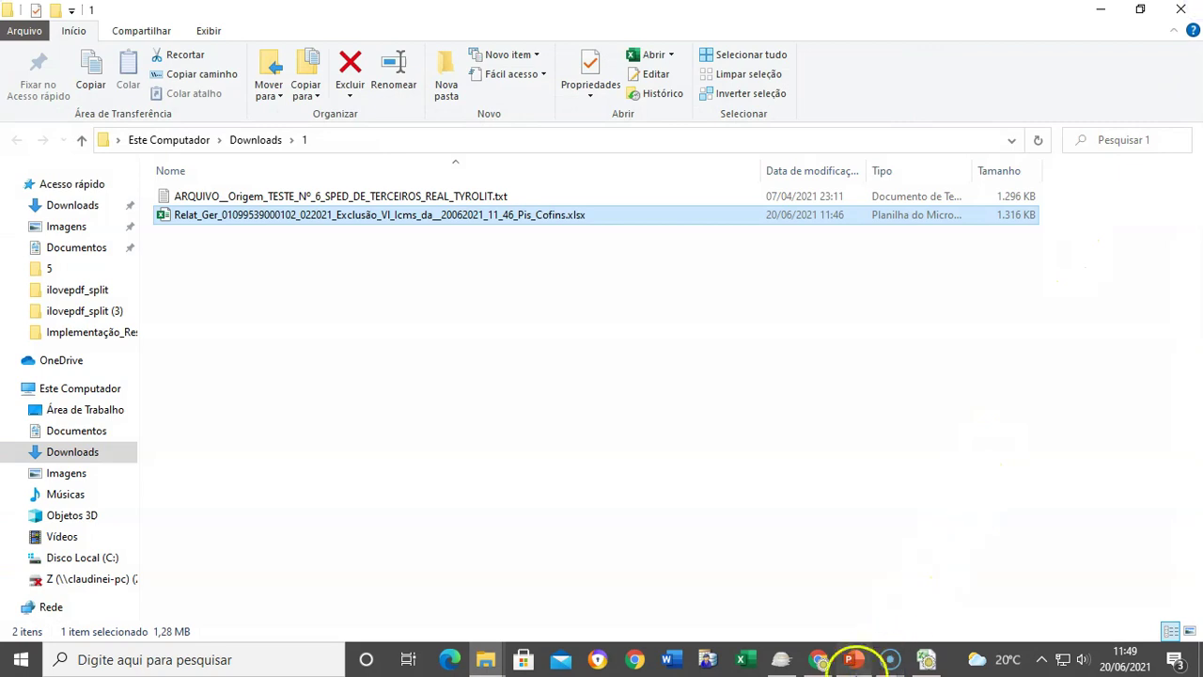
{"action": "left_click", "coordinate": [853, 658]}
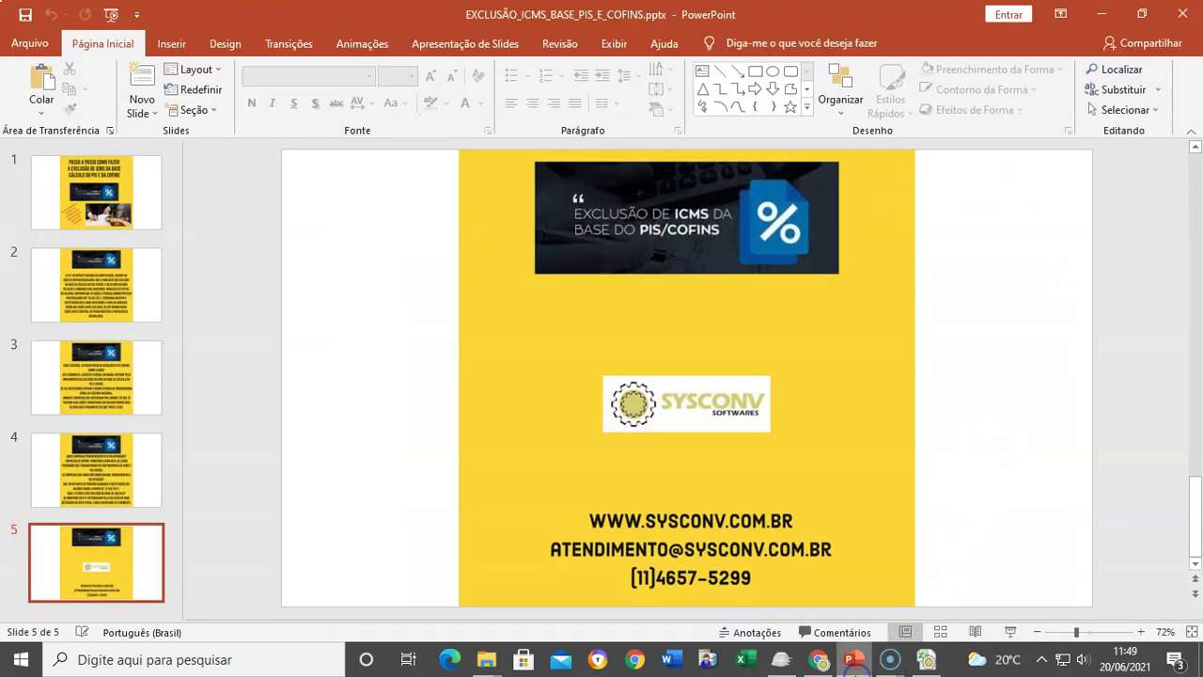
{"action": "left_click", "coordinate": [1010, 632]}
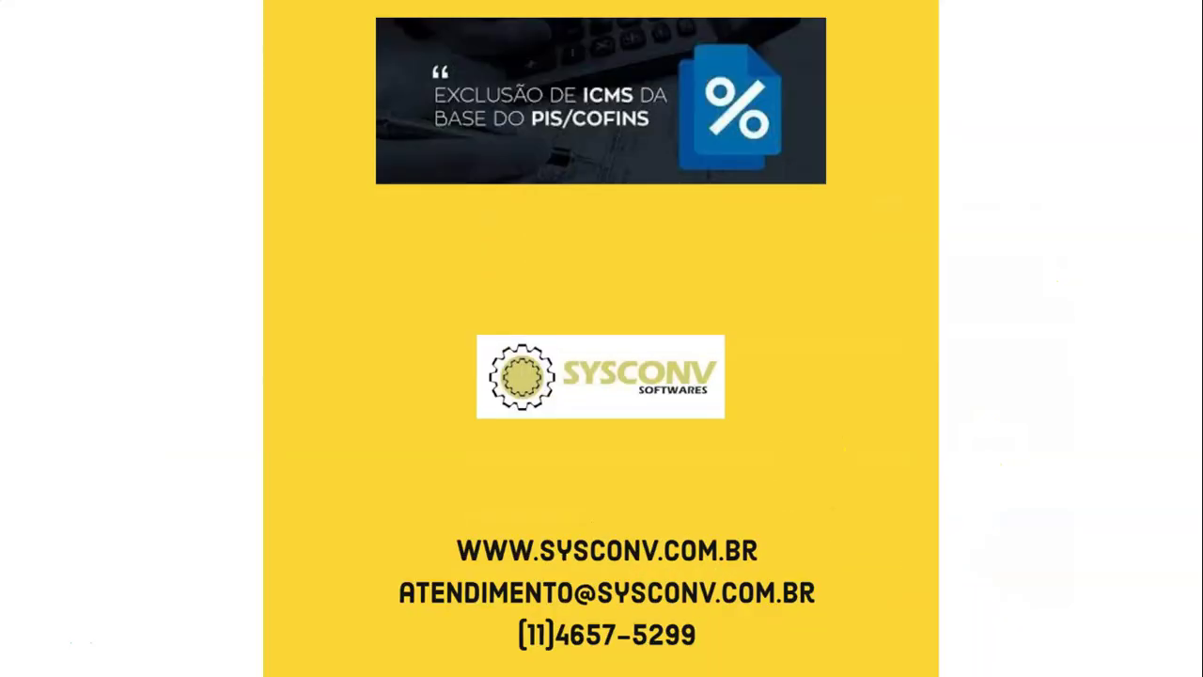